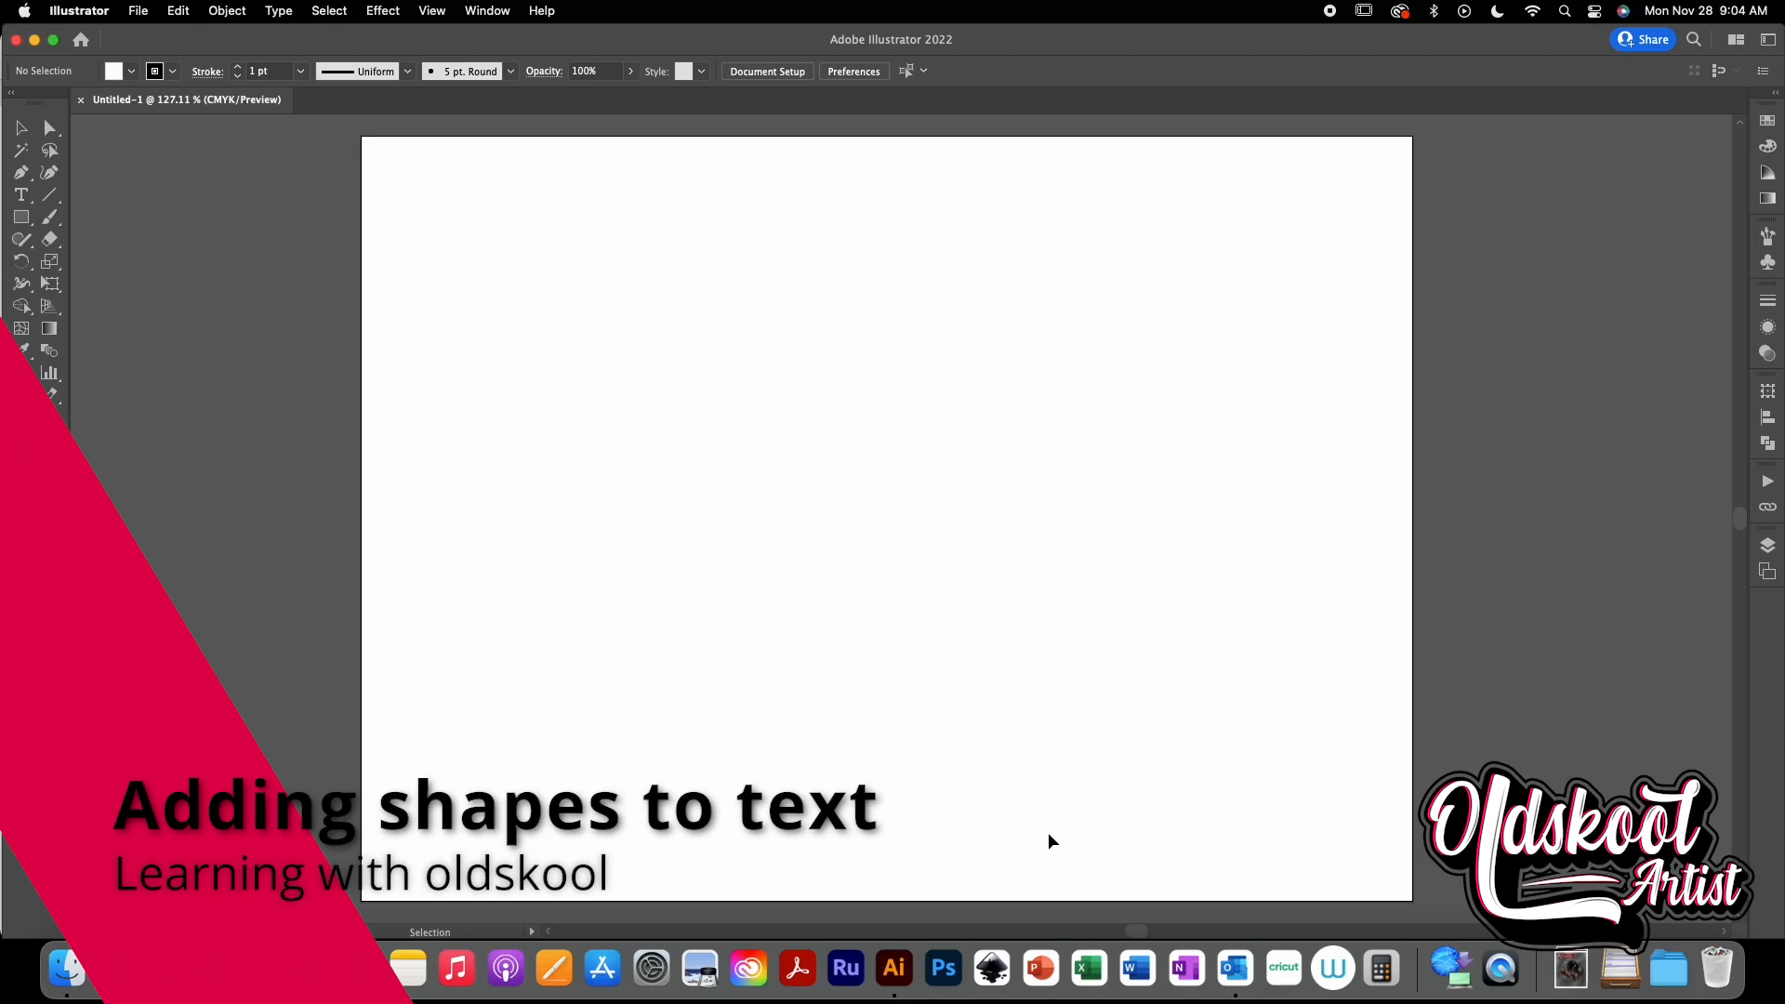
- Create a point text object on the artboard reading "image"
left_click(21, 194)
left_click(652, 381)
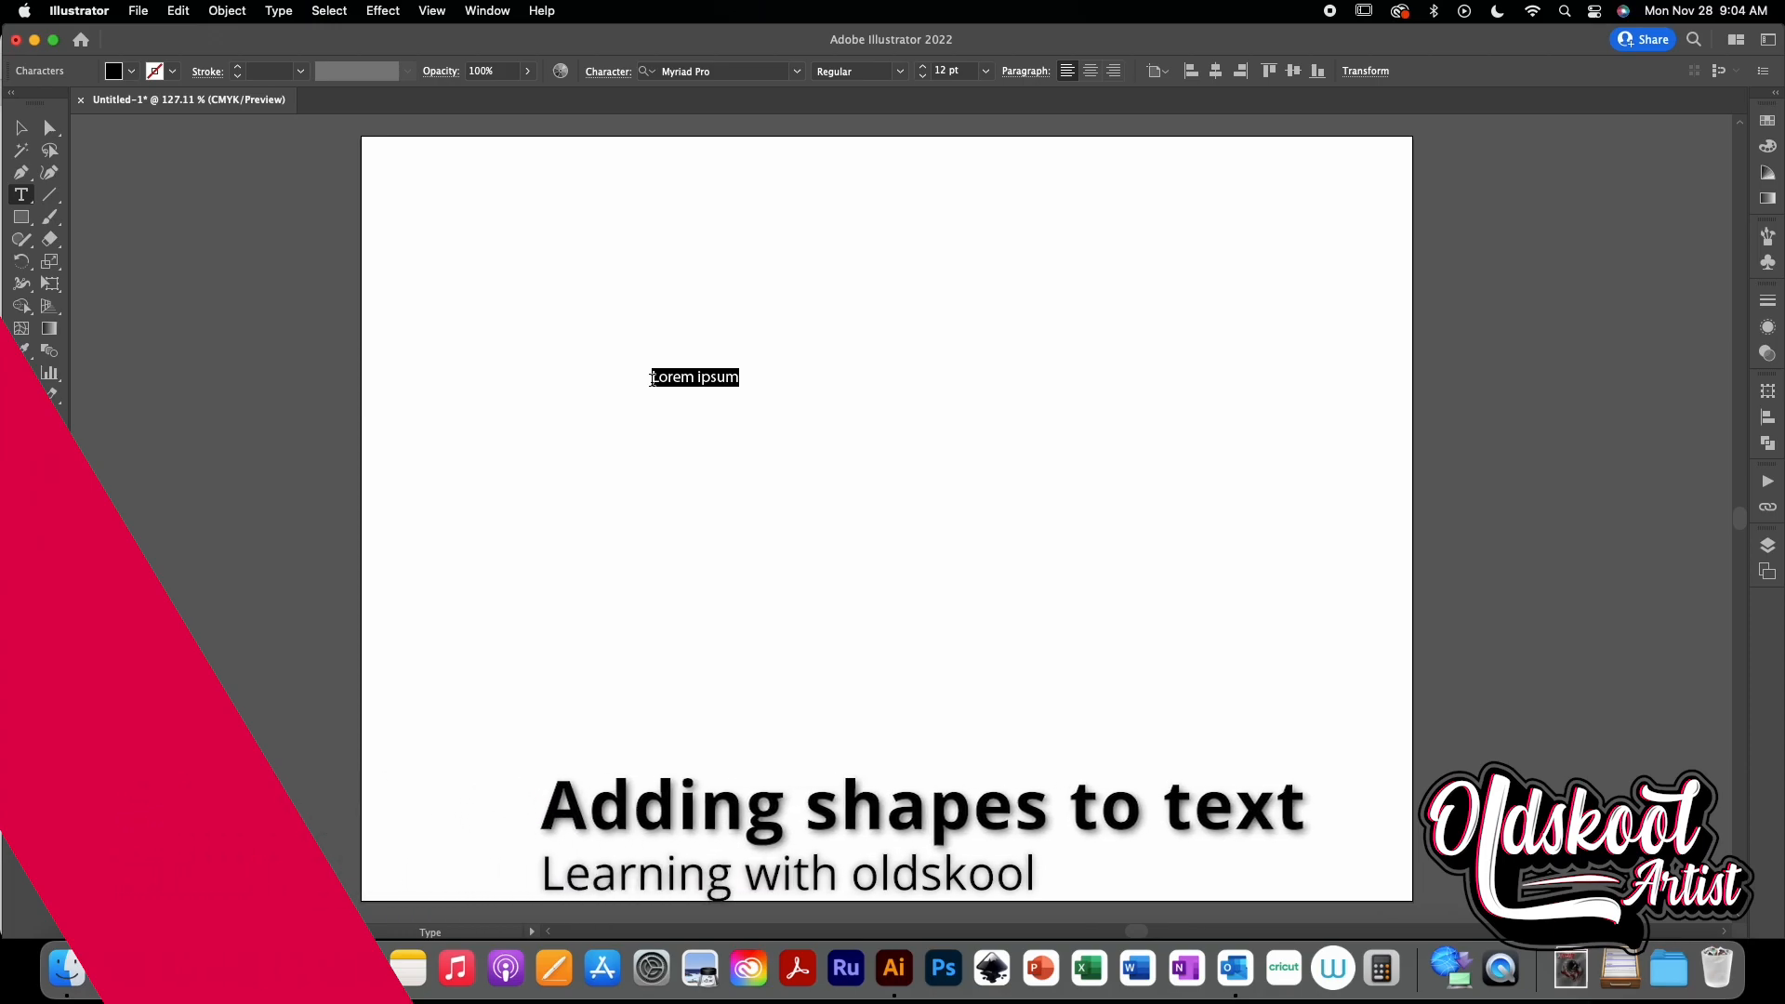
type("ima")
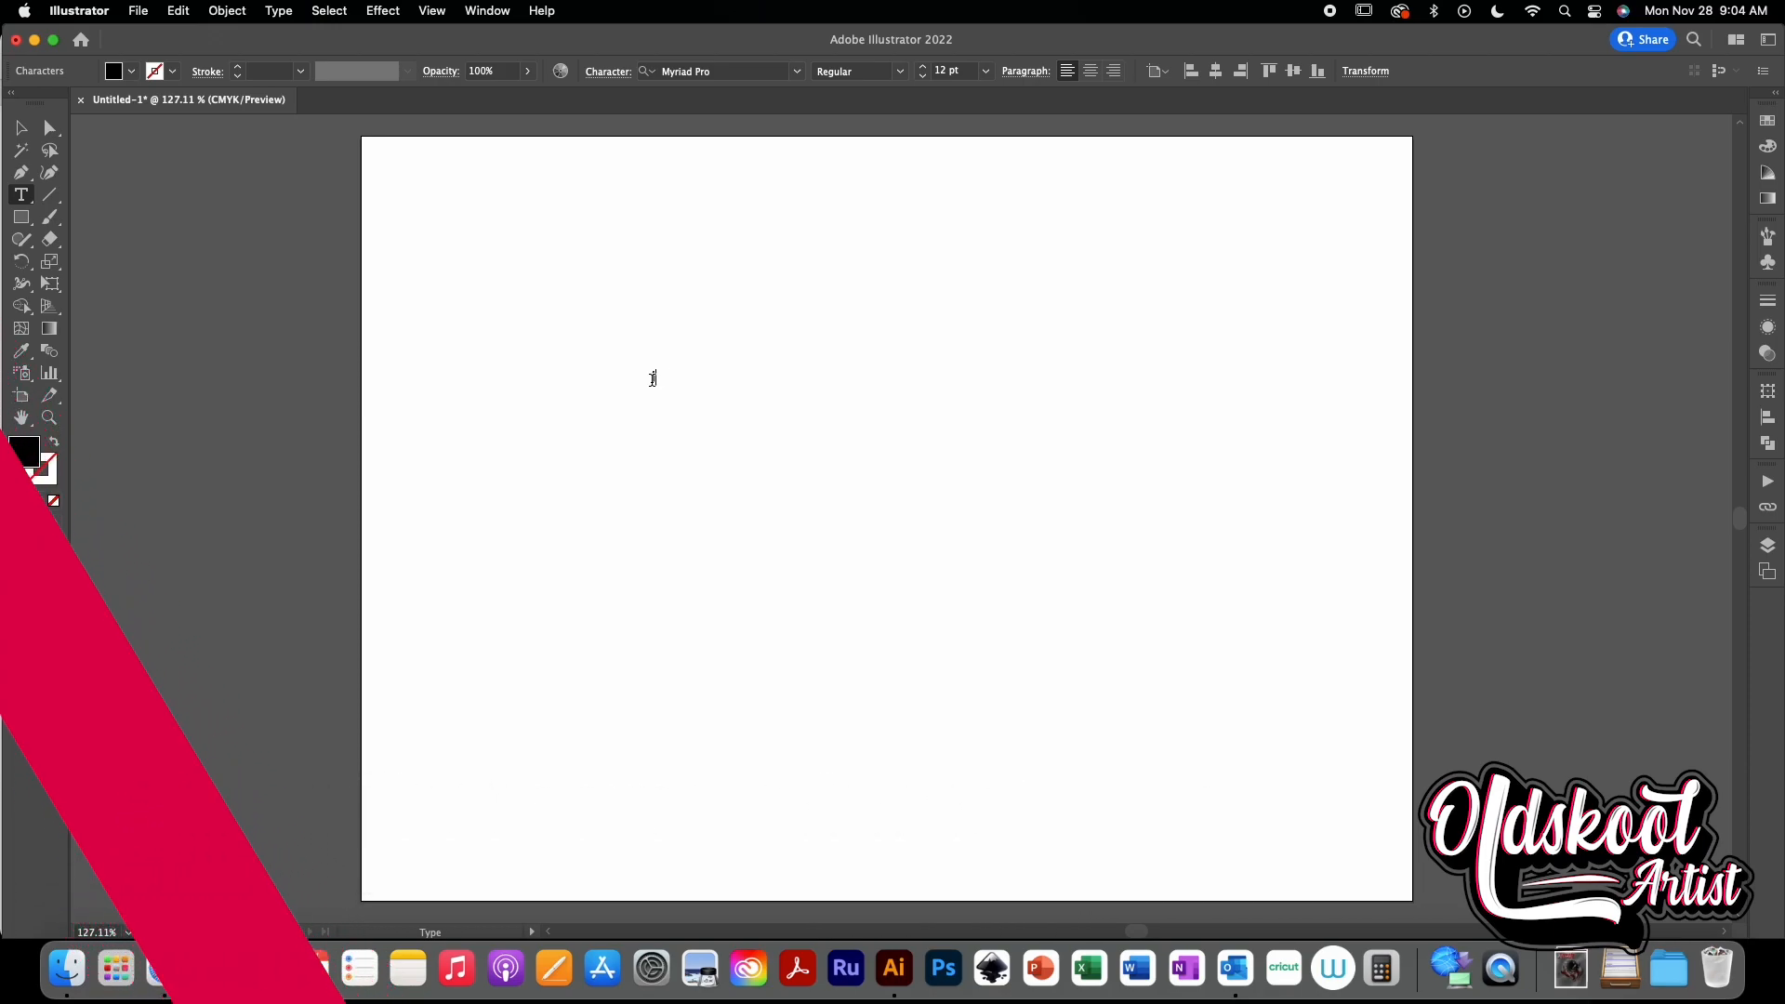
type("ge")
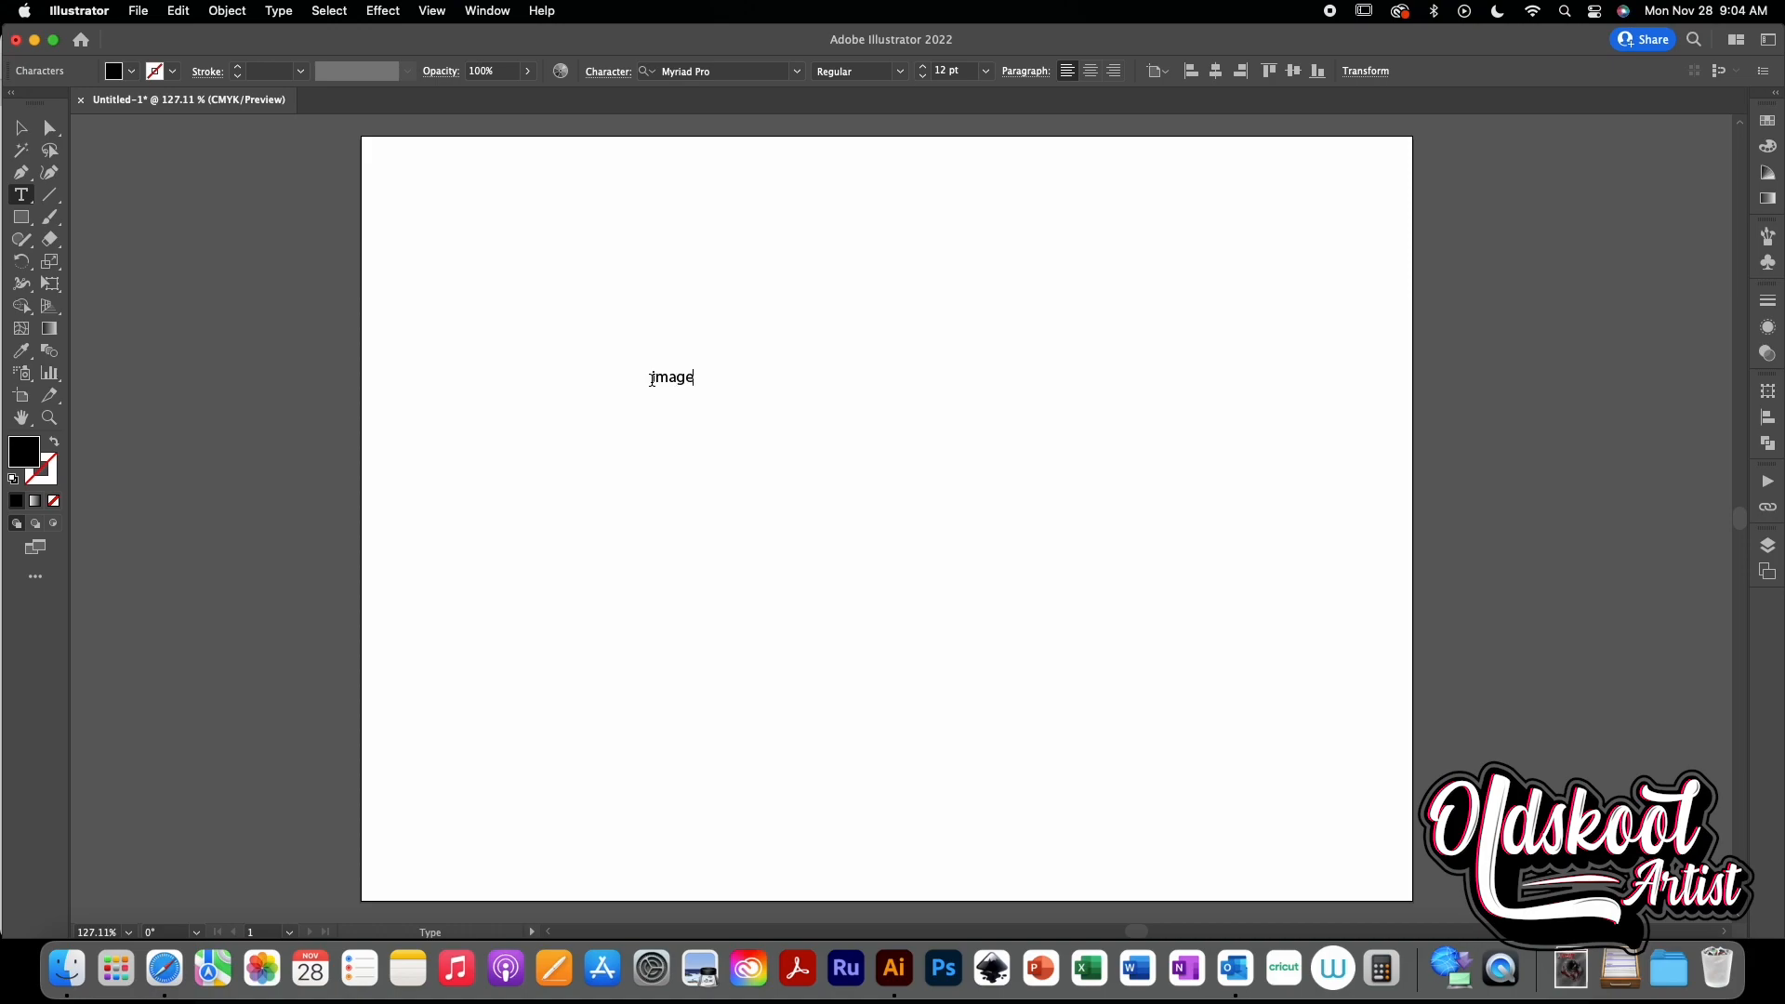
- Enlarge the text to about 239 pt and move it toward the center of the artboard
left_click(20, 127)
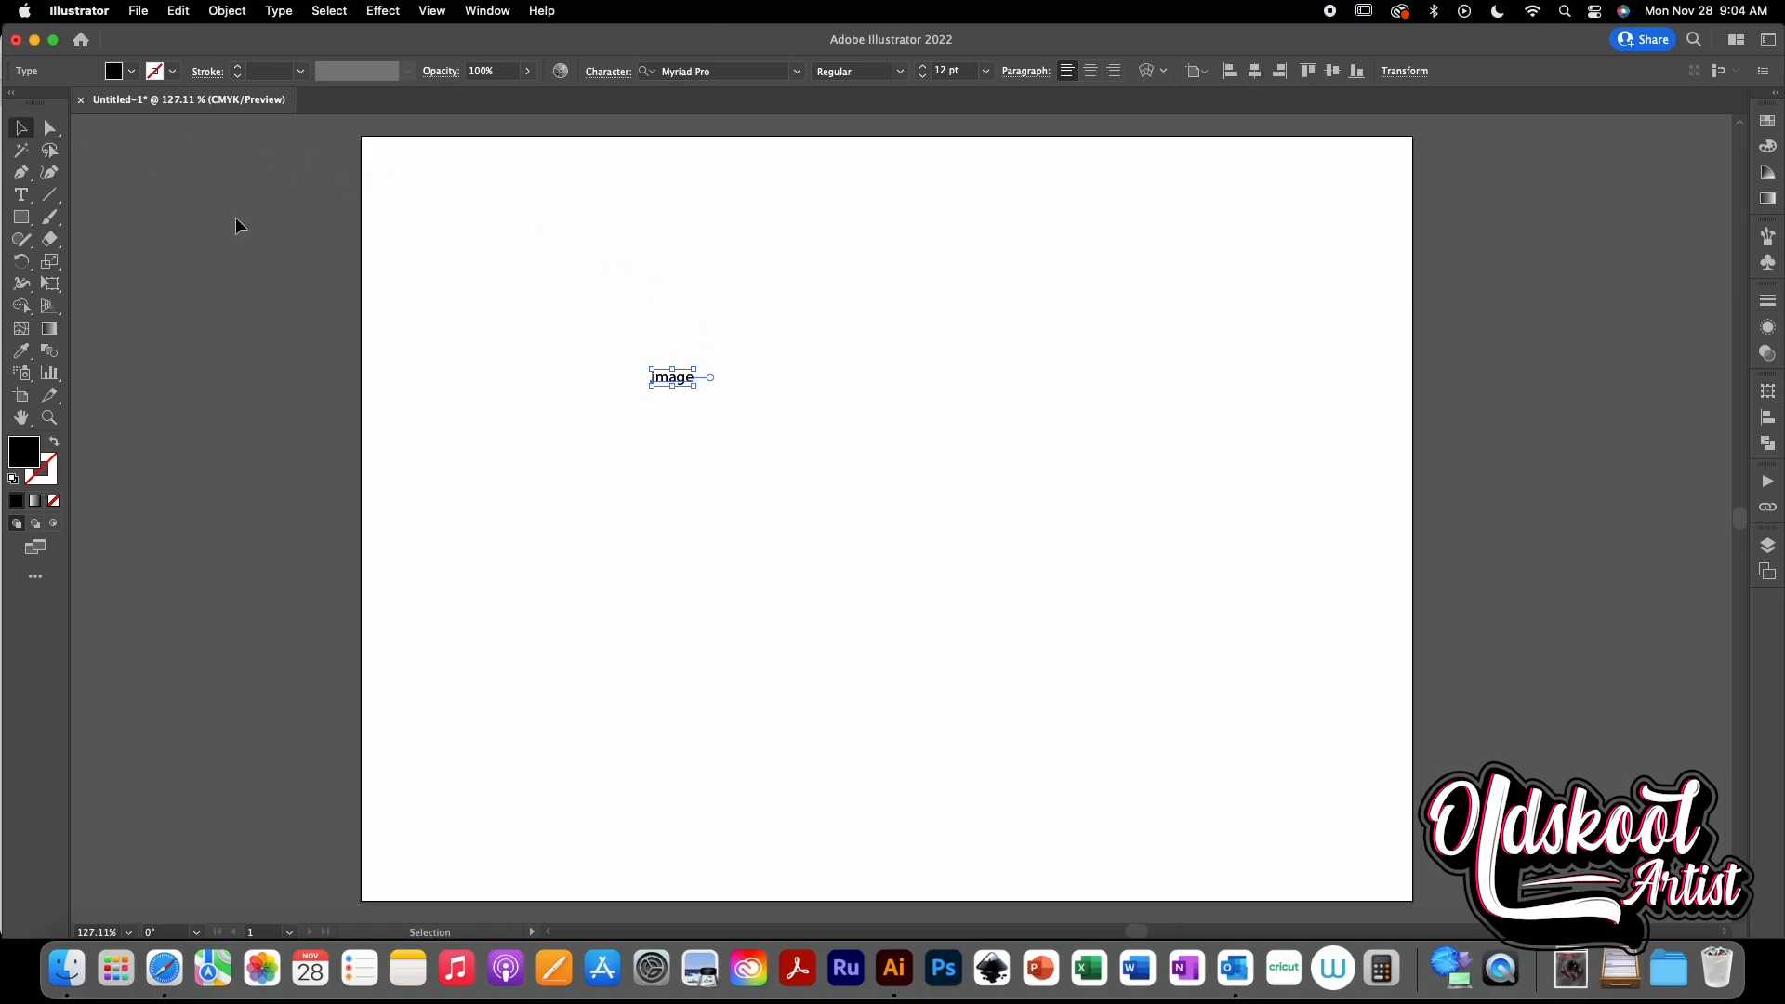
left_click_drag(694, 385, 1476, 710)
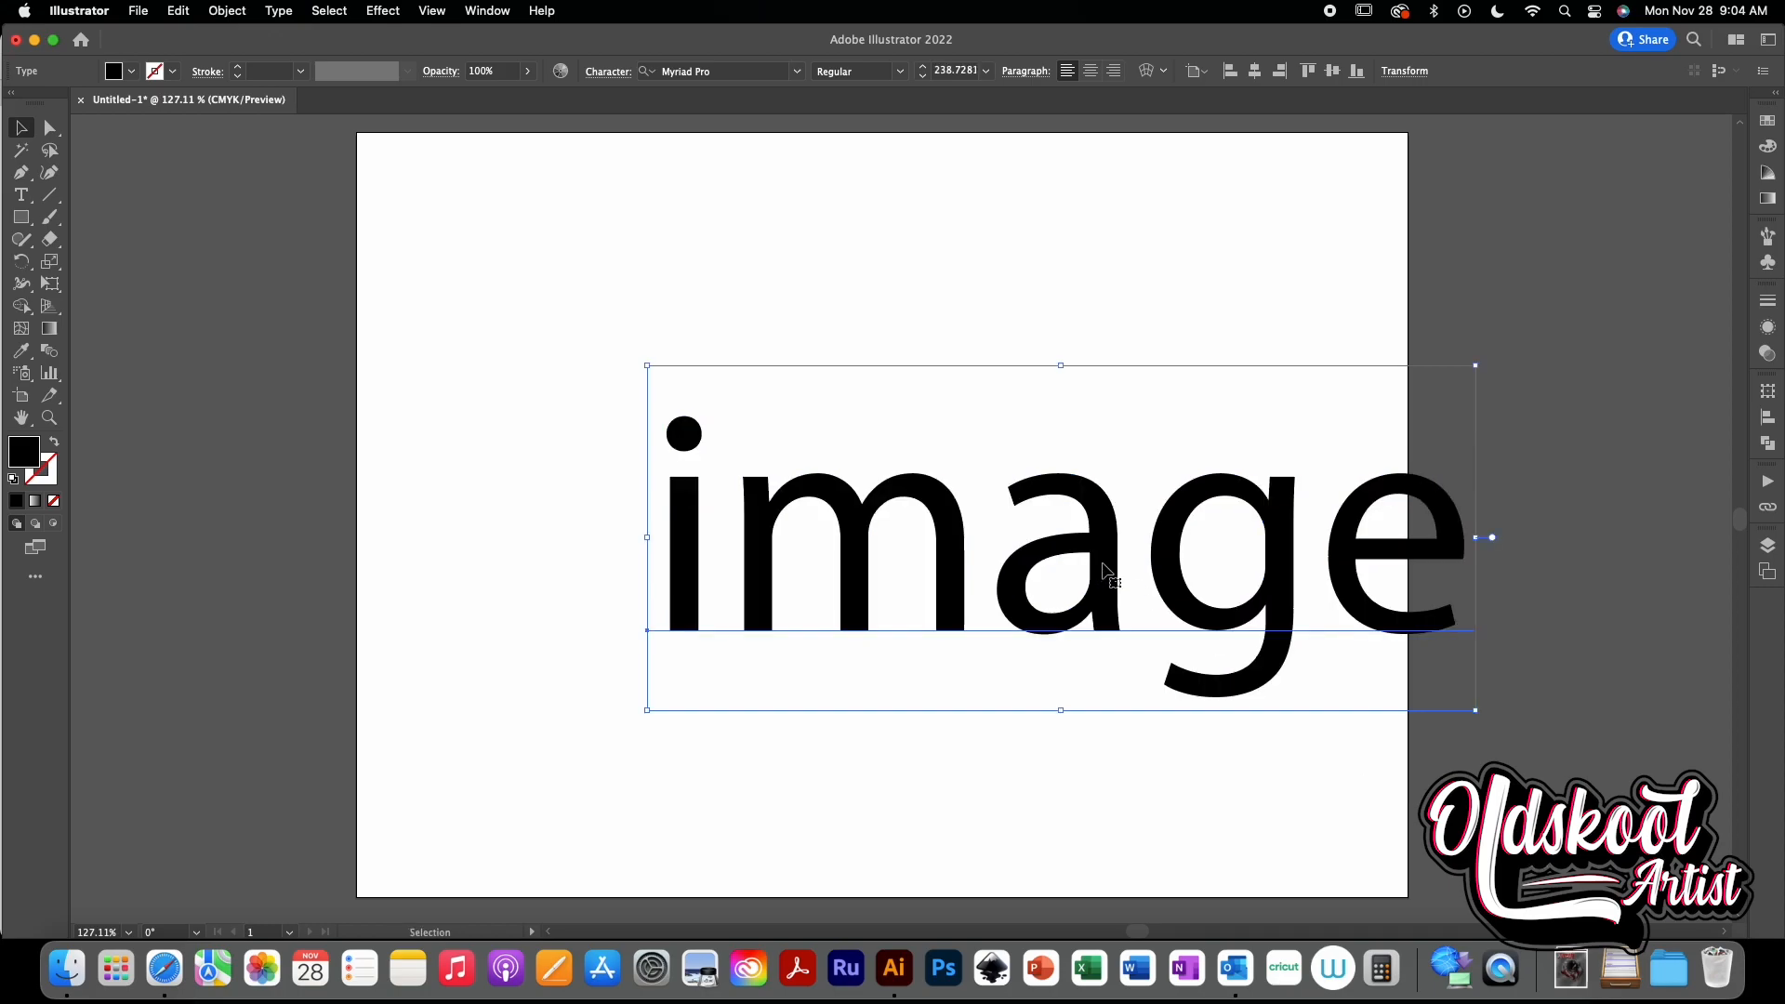
left_click_drag(1103, 569, 921, 527)
left_click(1297, 606)
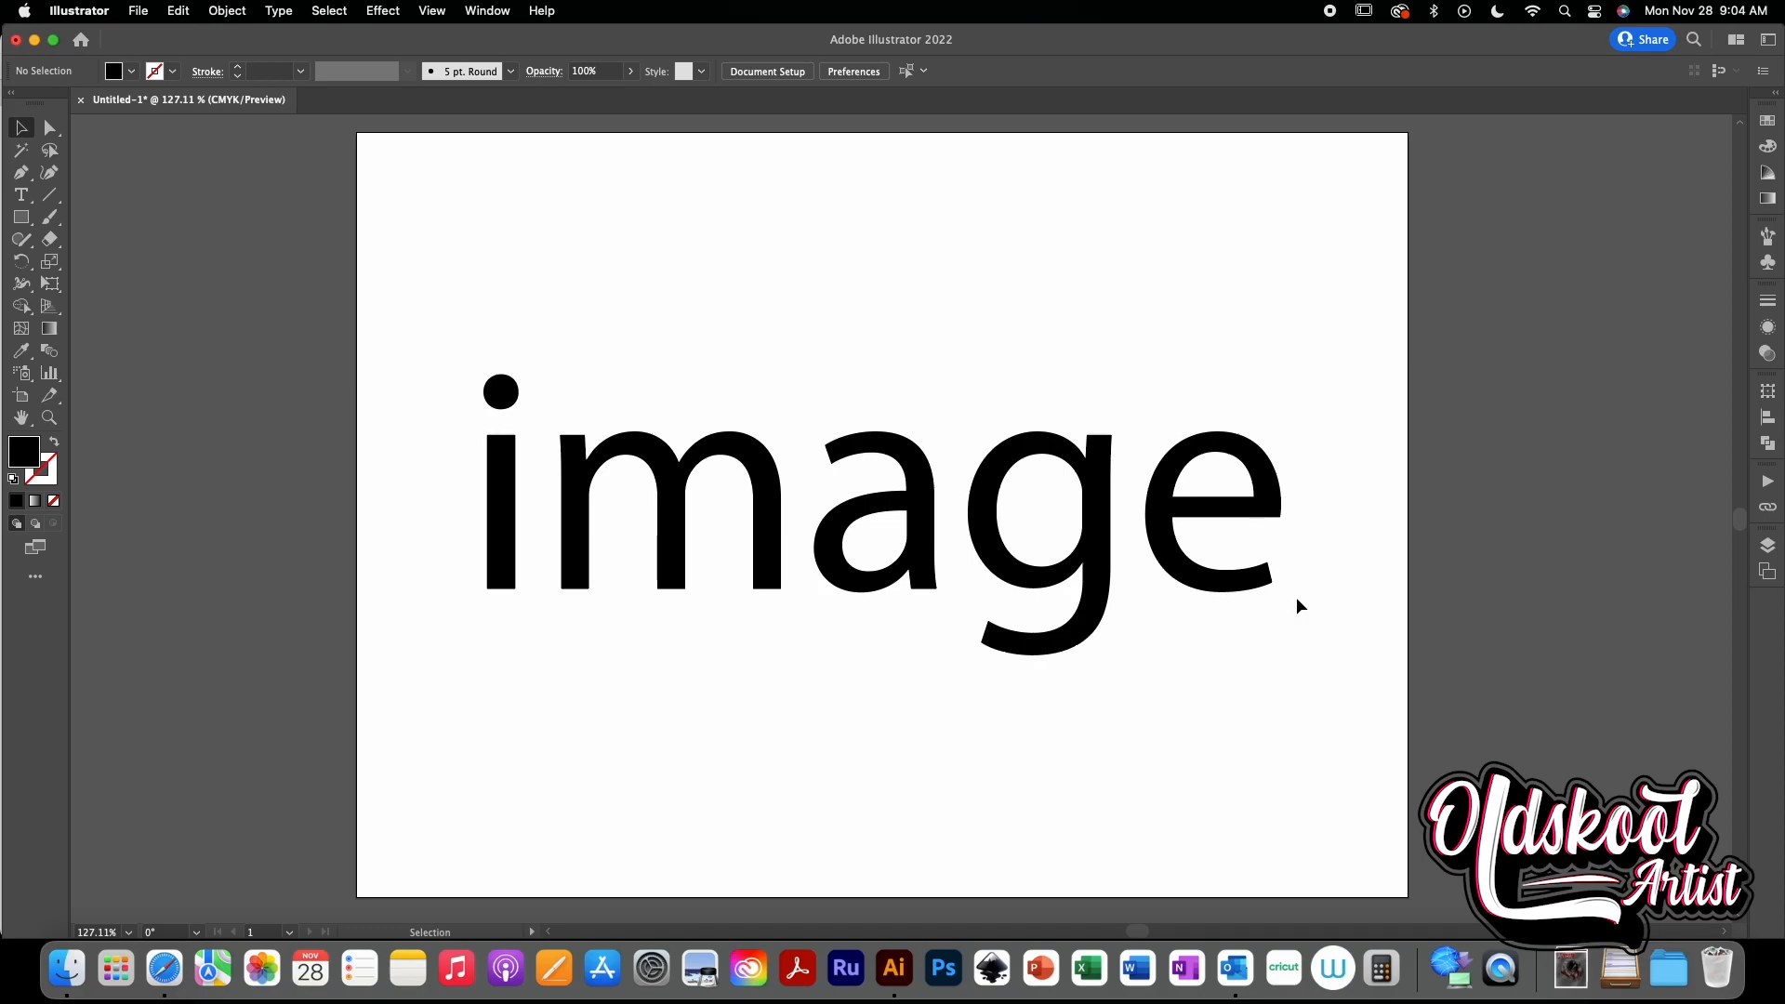
- Convert the "image" text to outlines
left_click(1189, 605)
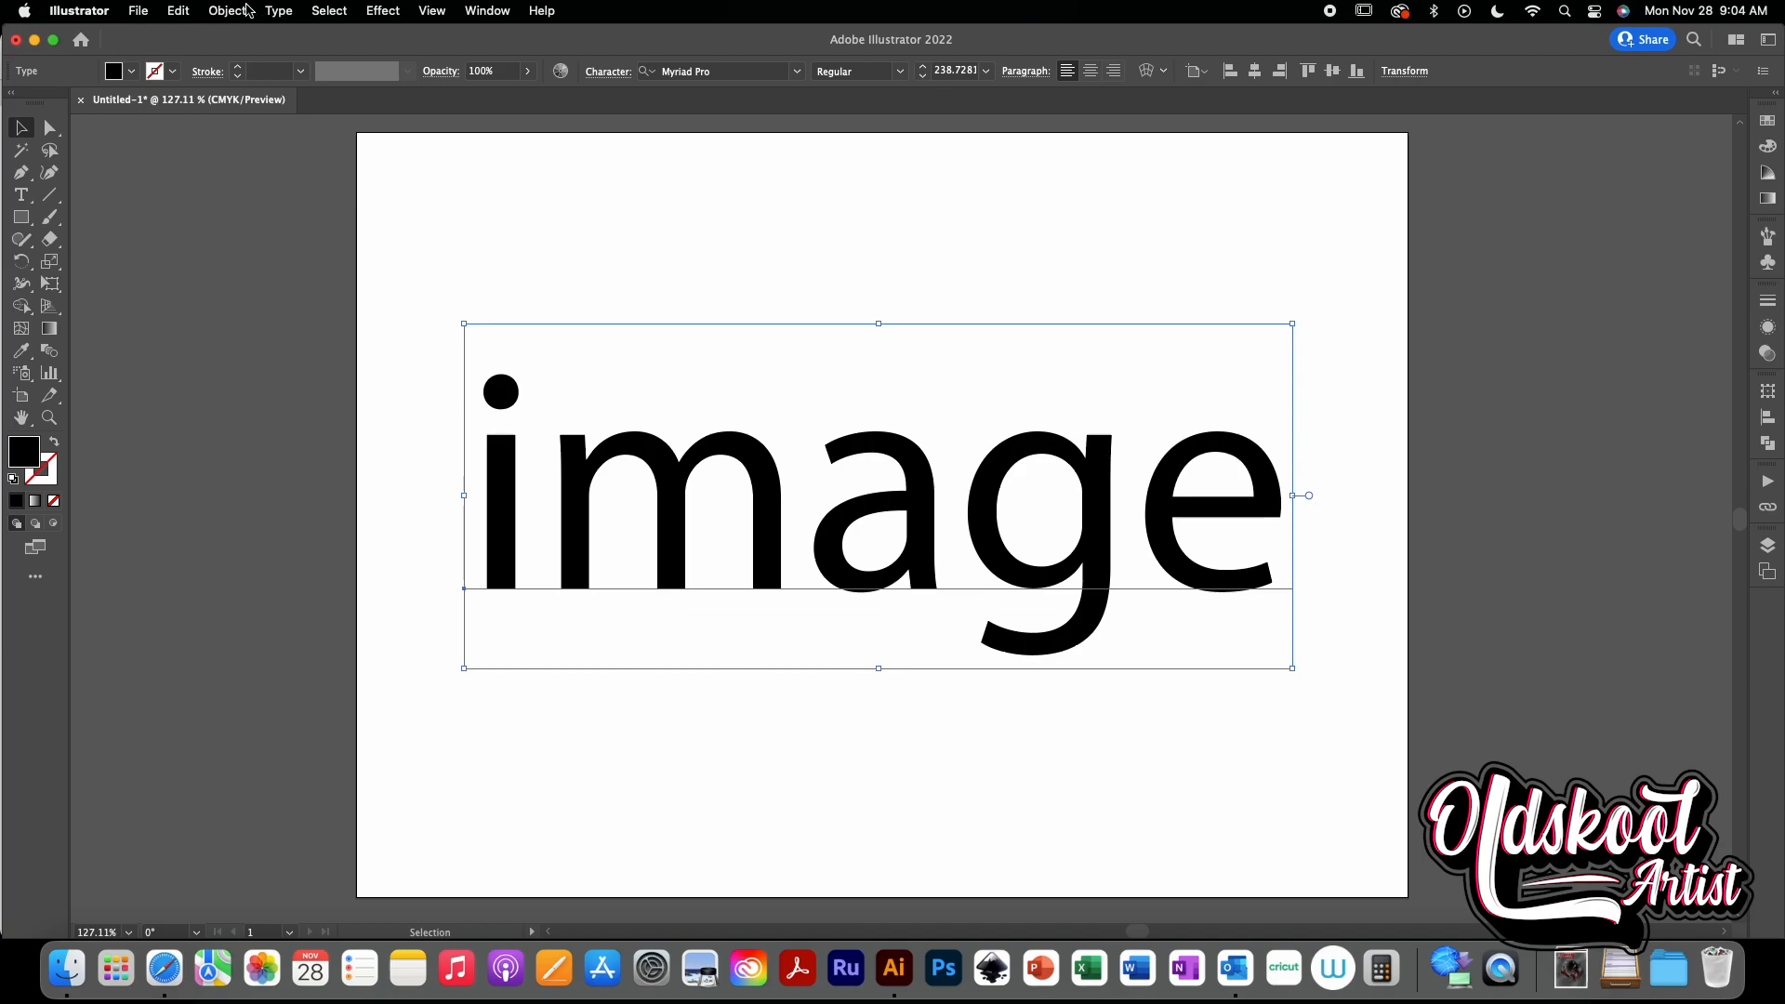
left_click(279, 11)
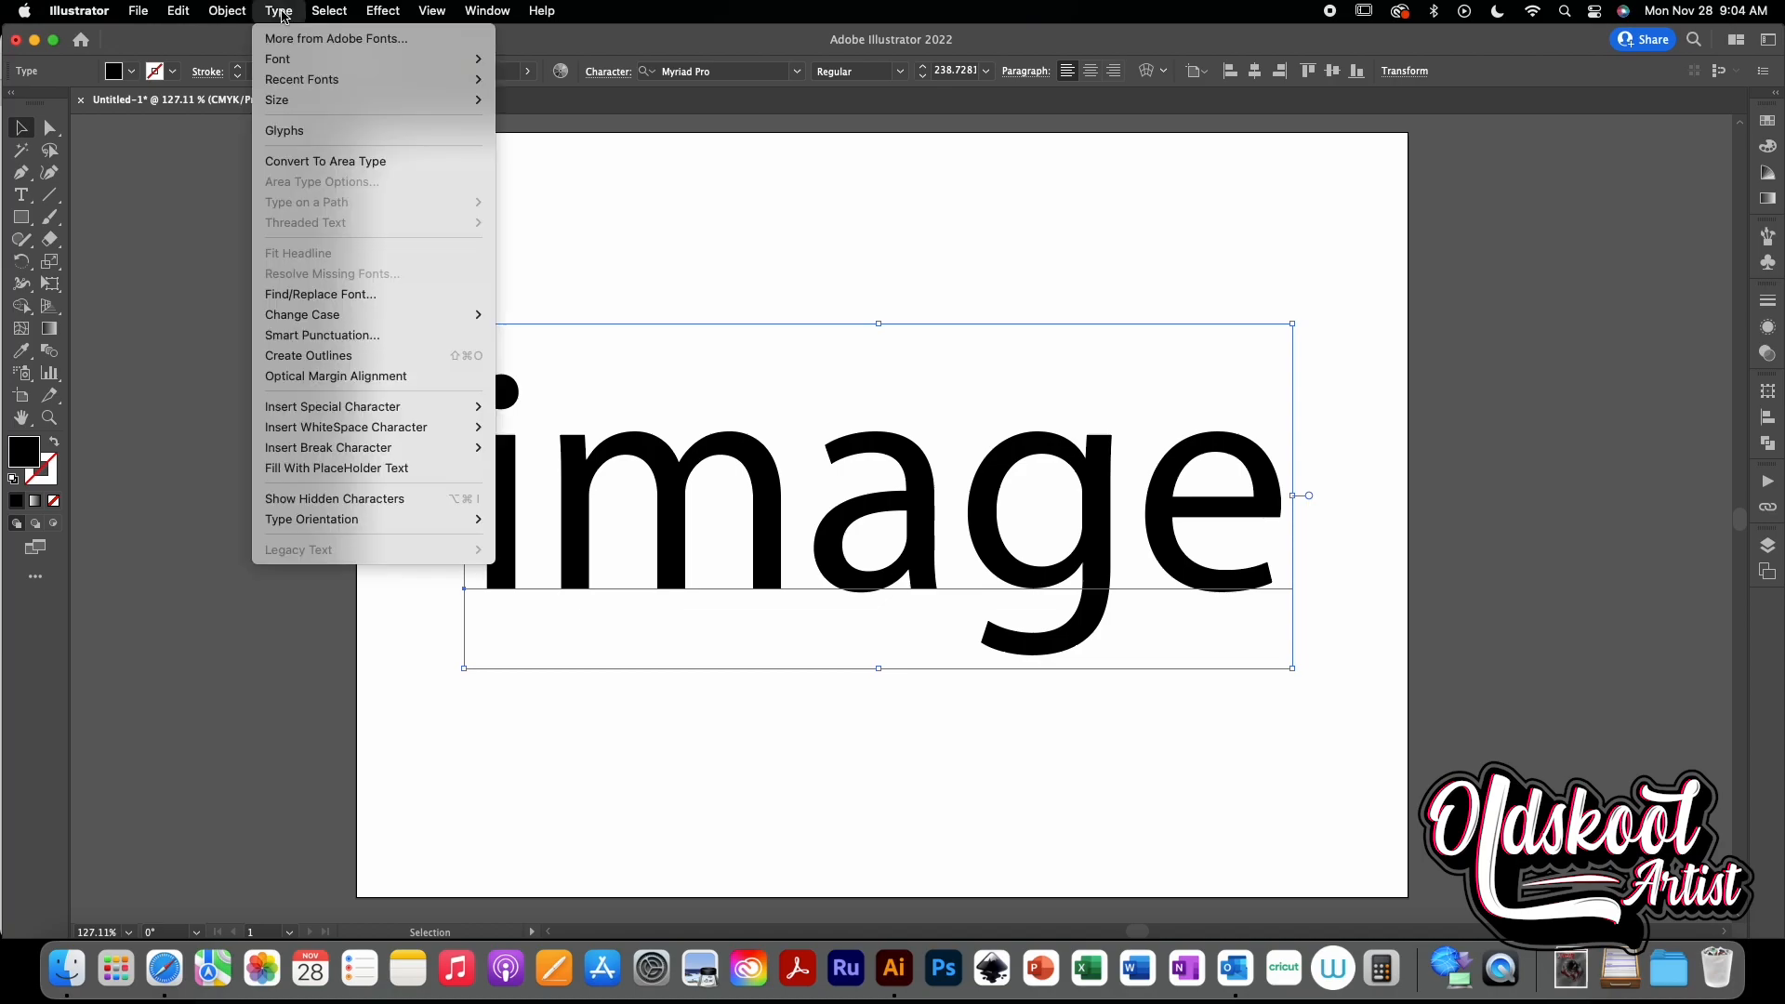
left_click(372, 355)
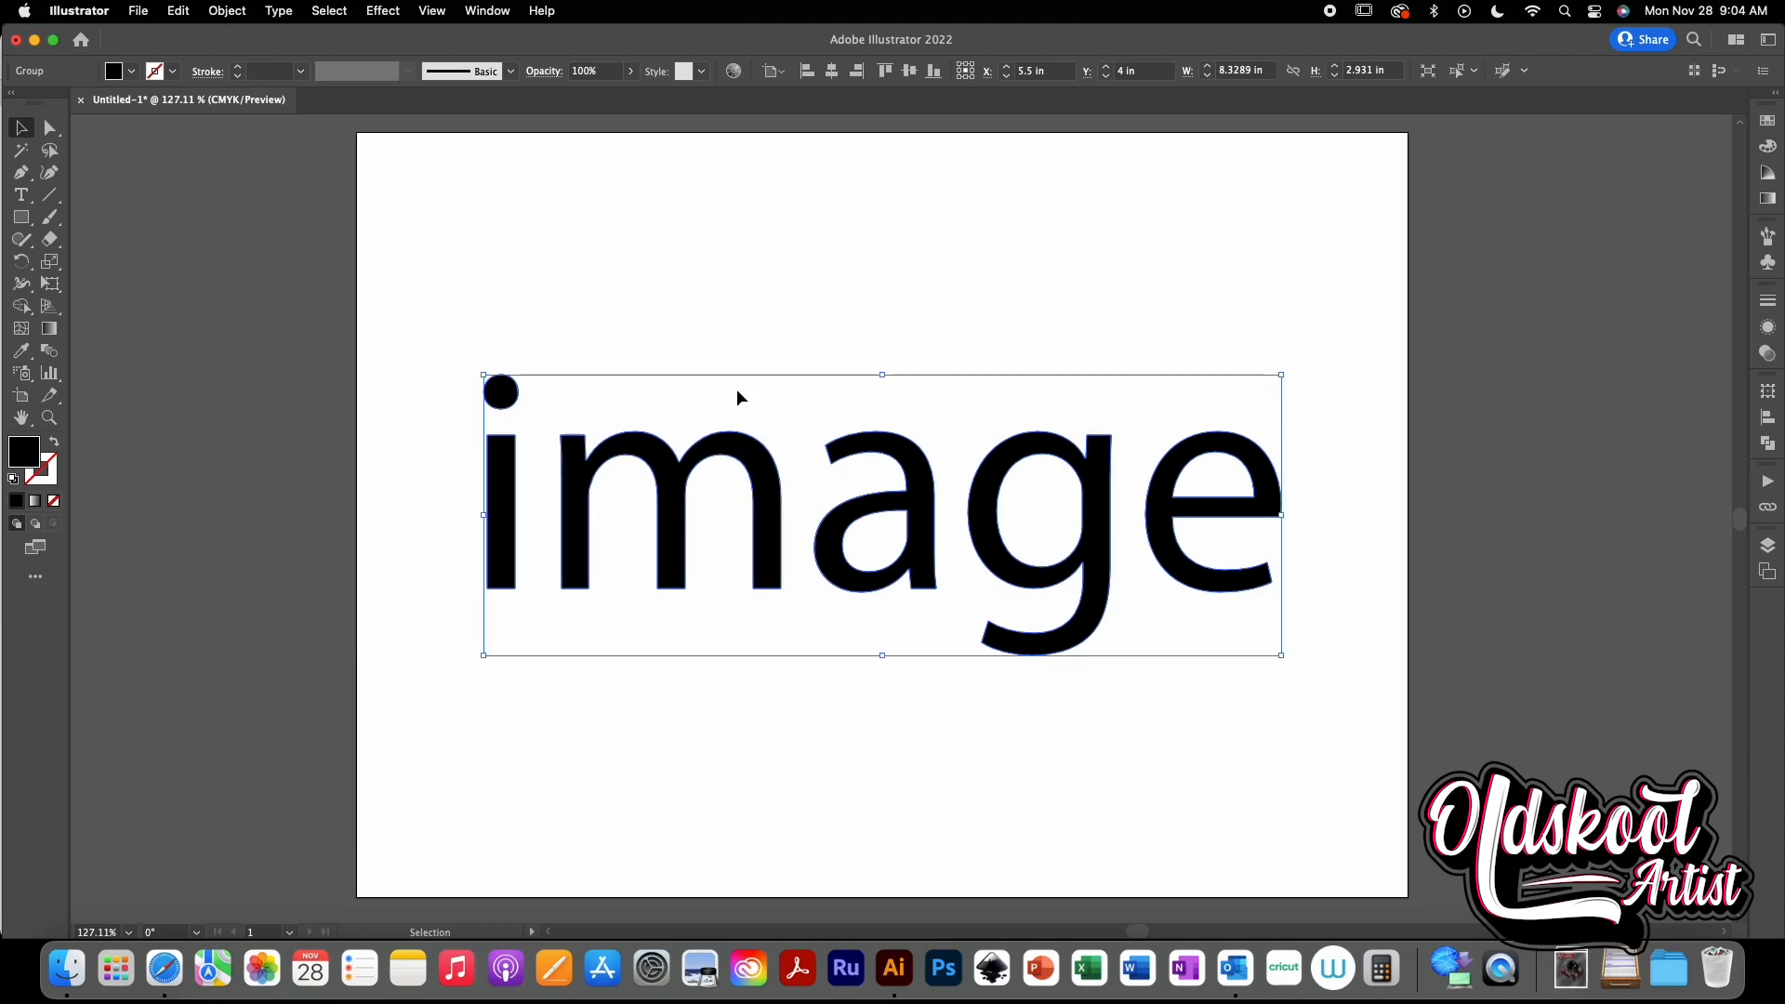
- Ungroup the outlined letters
left_click(225, 11)
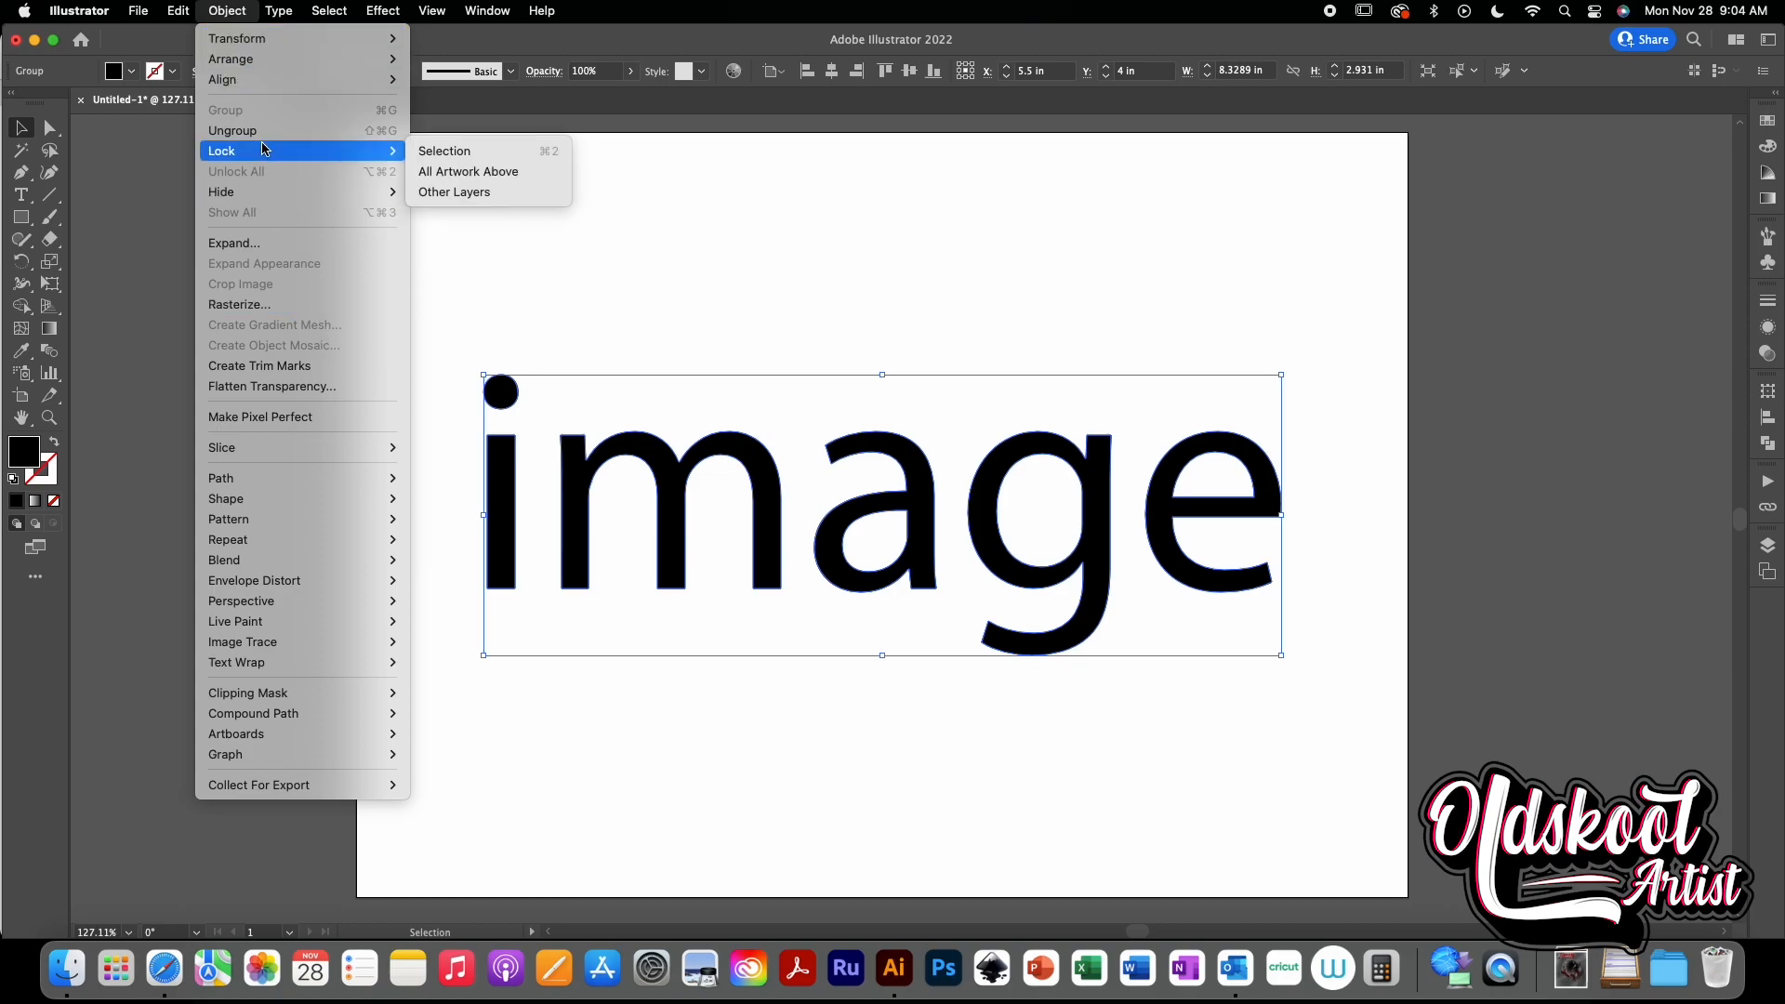
left_click(233, 130)
left_click(649, 235)
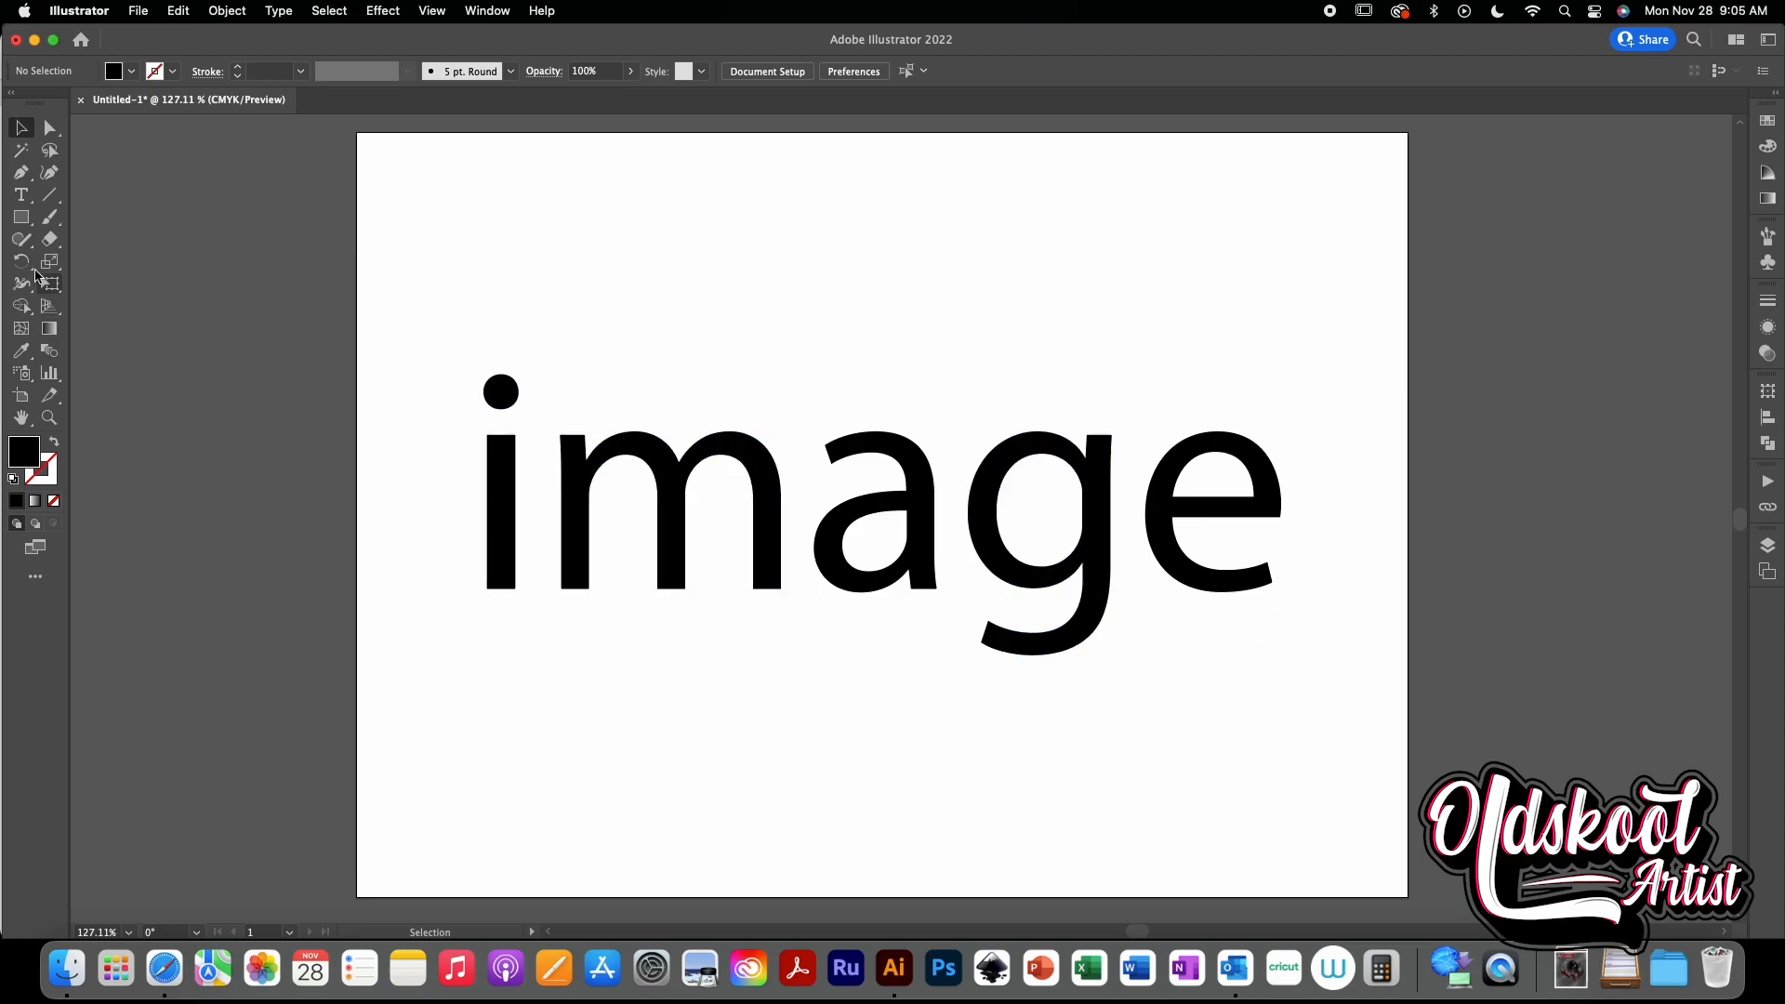
- Draw a horizontal line about 9.84 in long across the middle of the word with the Line Segment tool
left_click(53, 197)
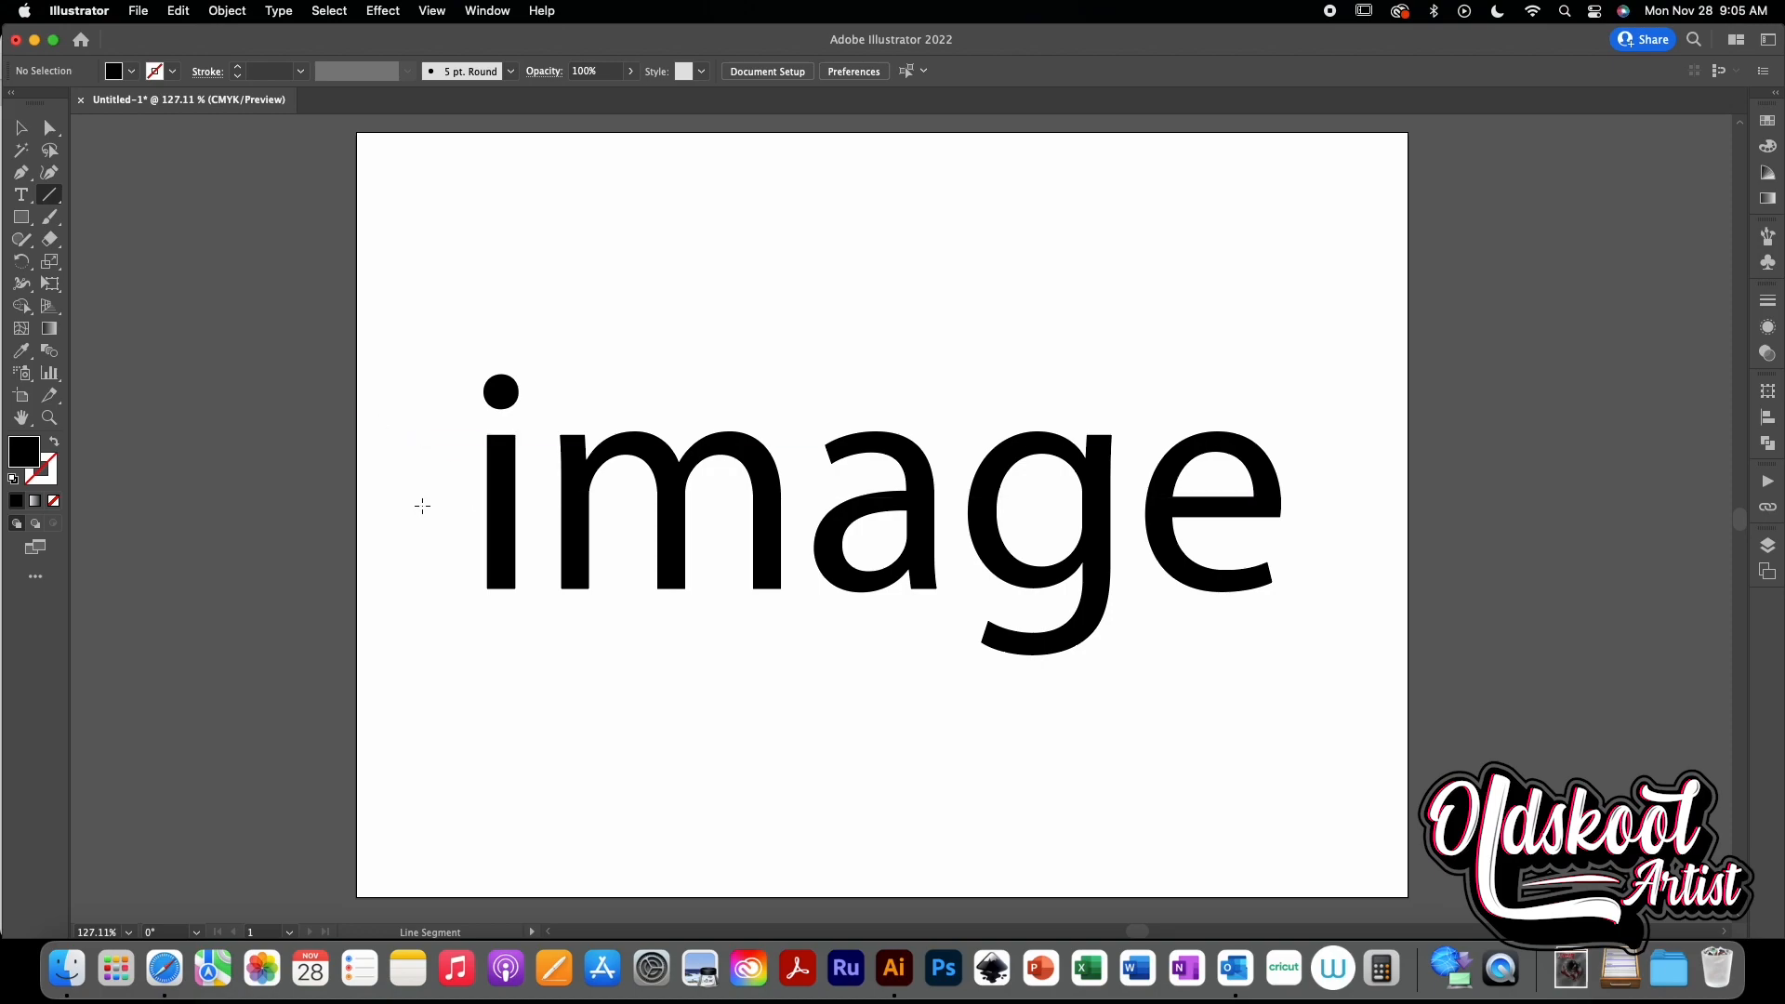
left_click_drag(418, 506, 1360, 519)
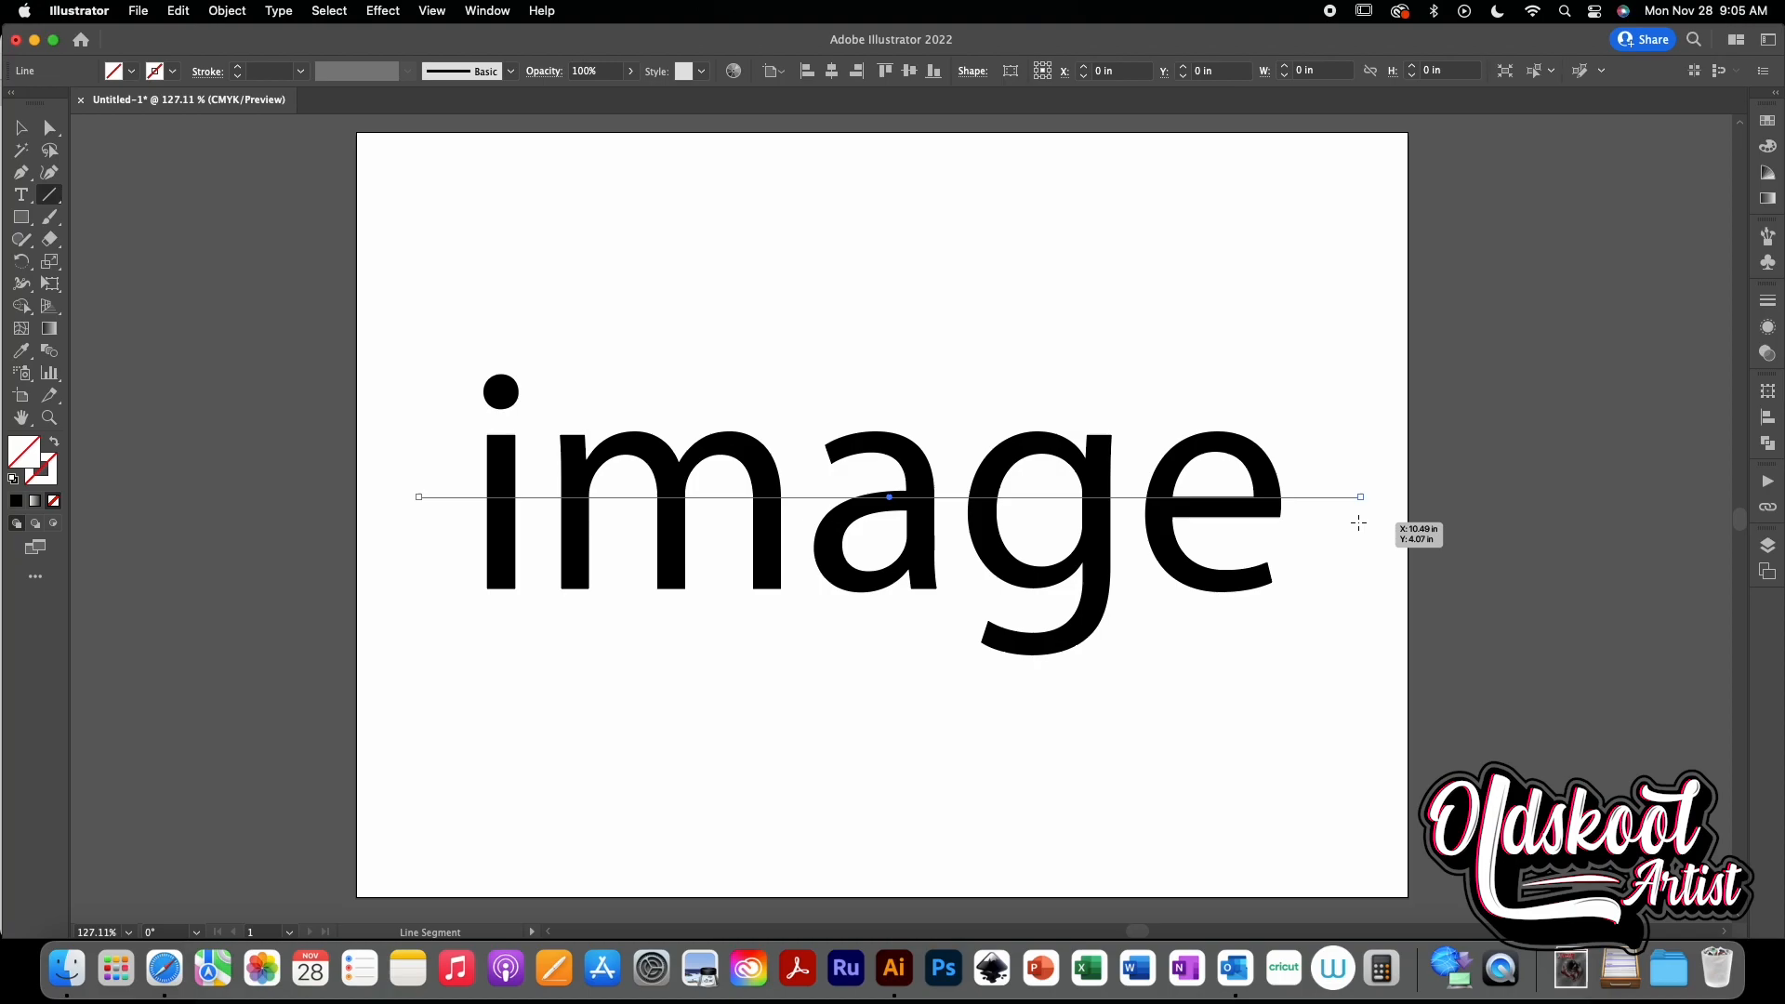
- Give the line a black stroke of 3 pt
left_click(25, 124)
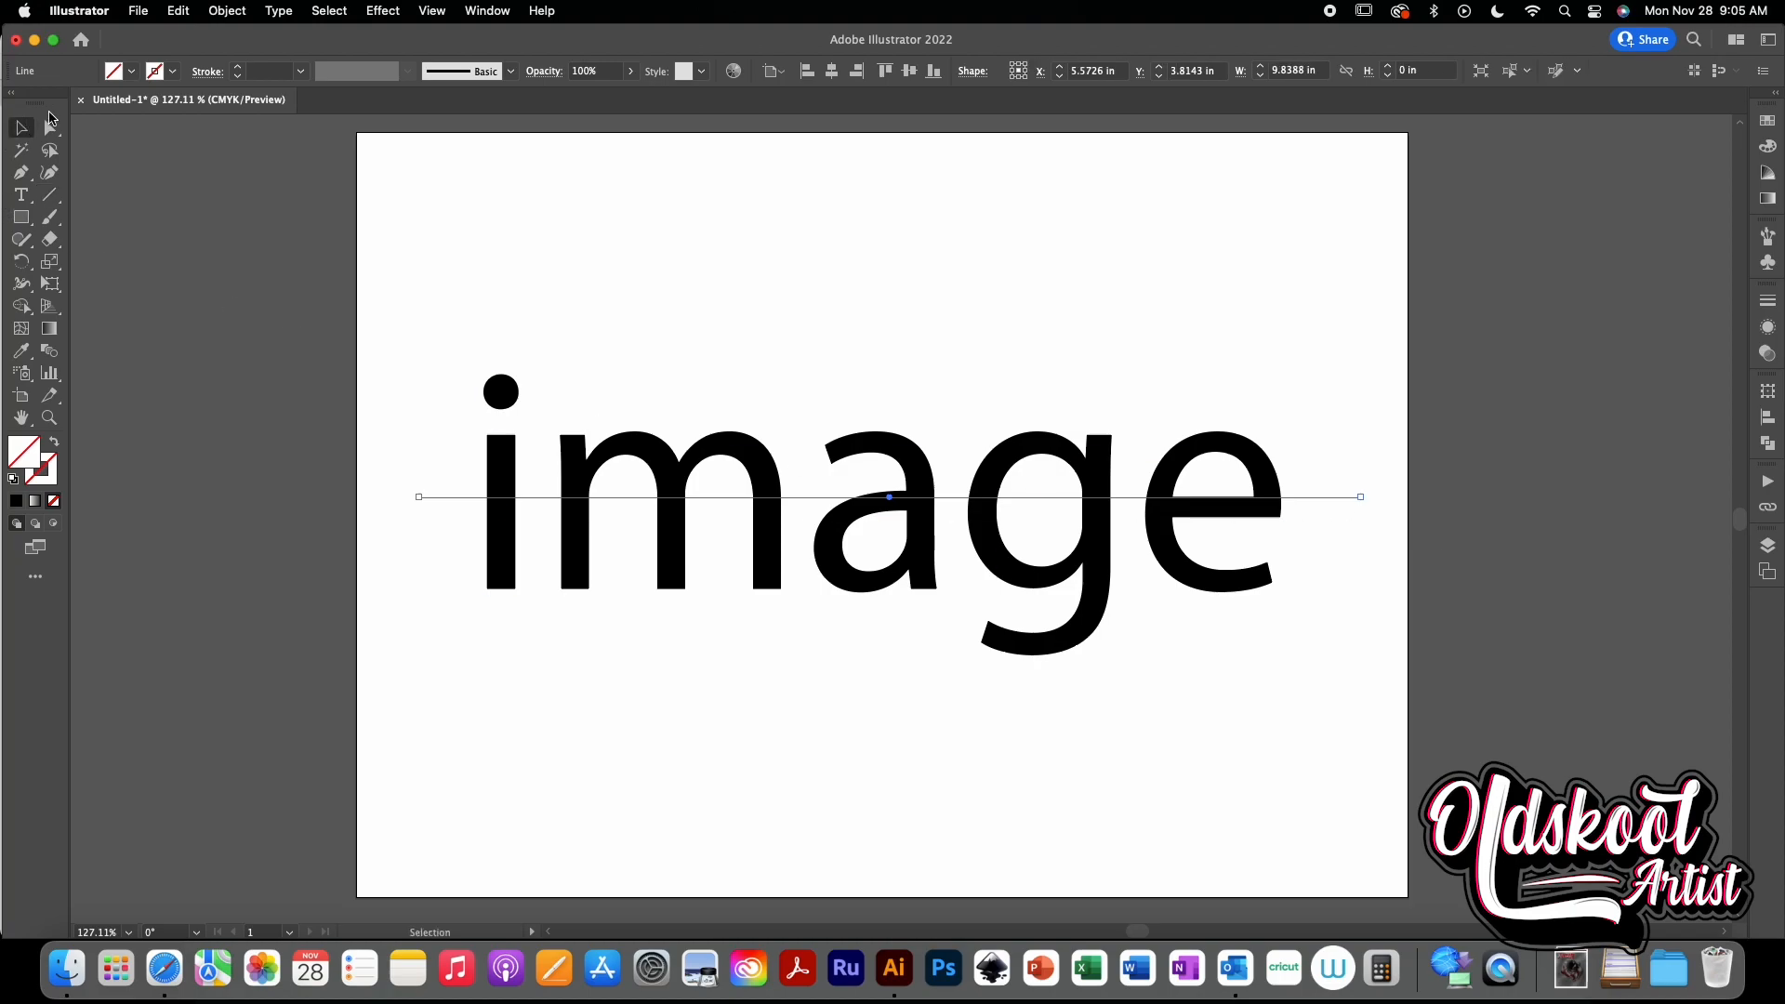
left_click(173, 71)
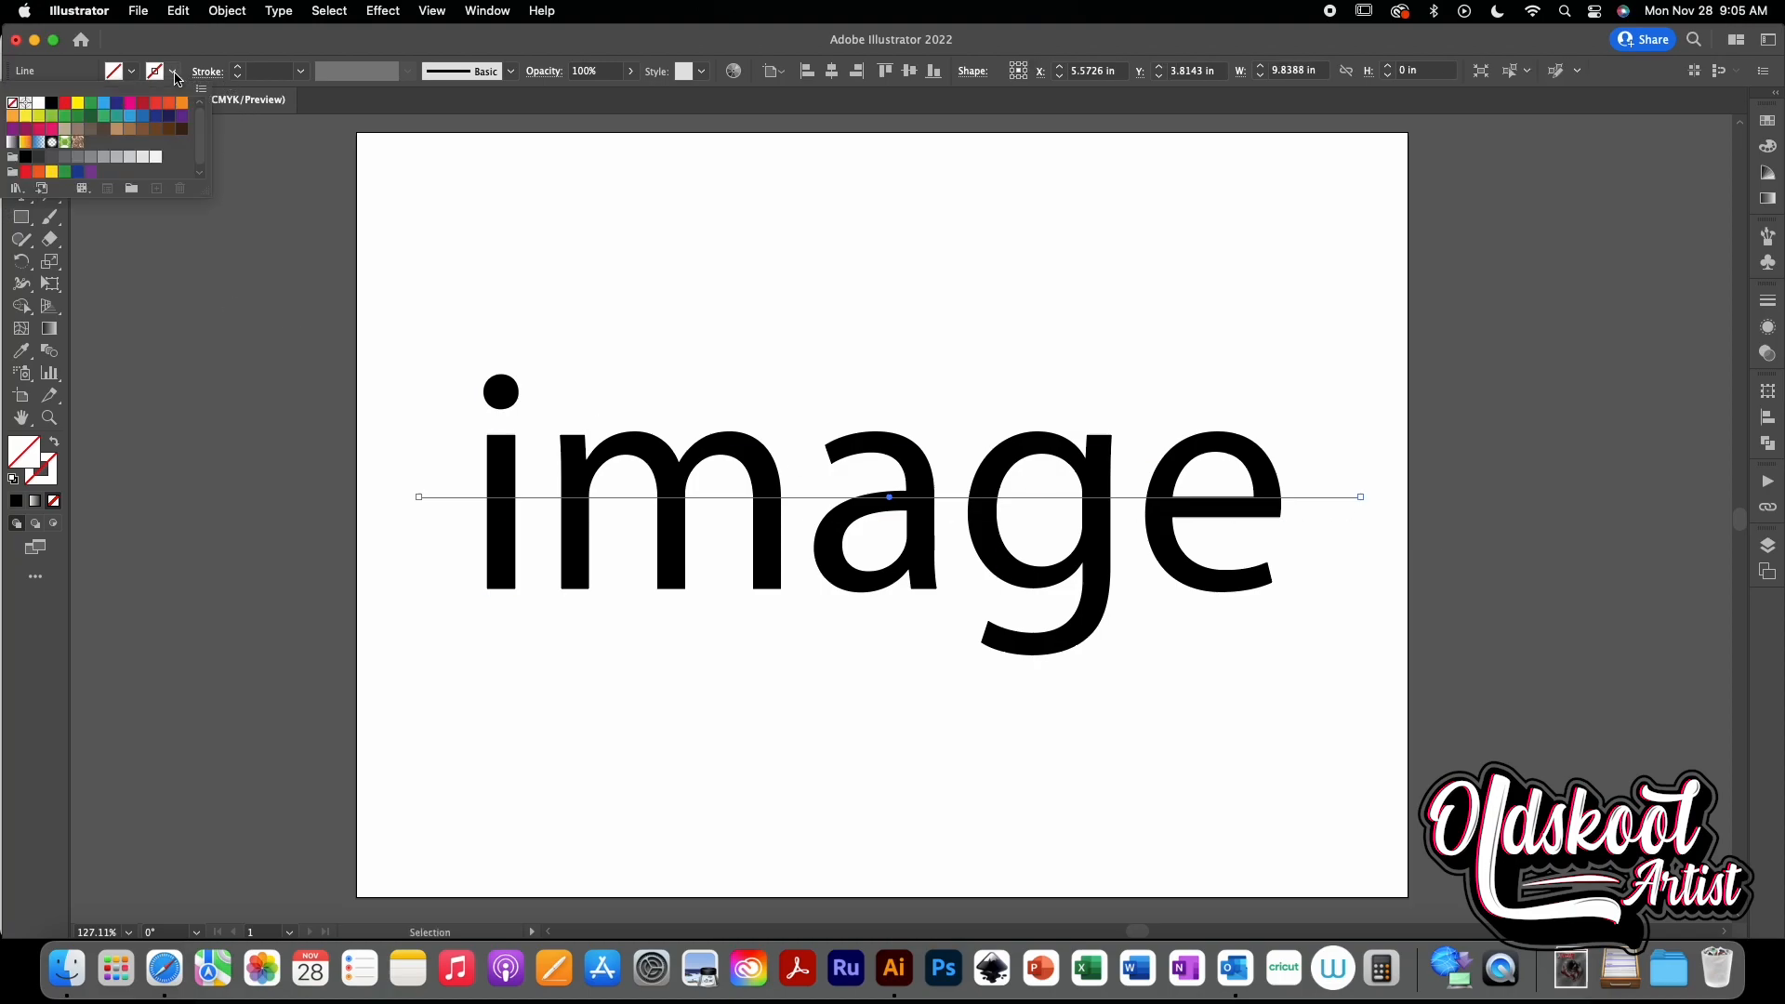
left_click(51, 102)
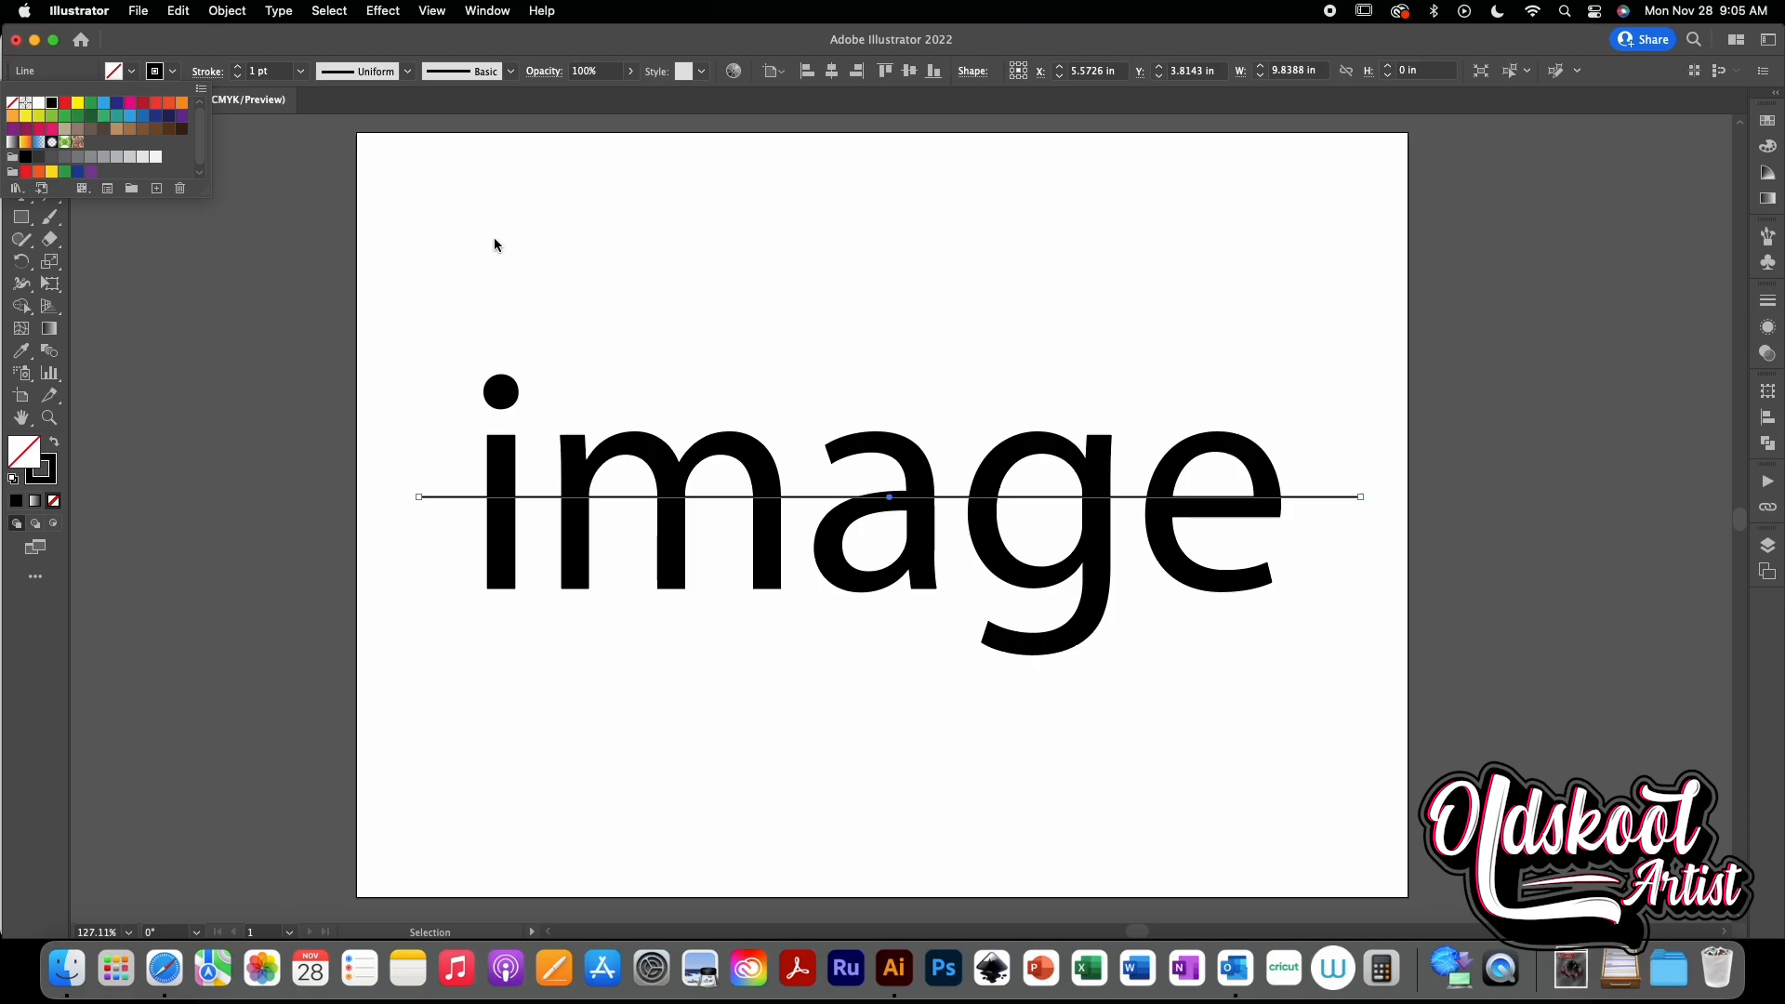
left_click(240, 67)
left_click(240, 68)
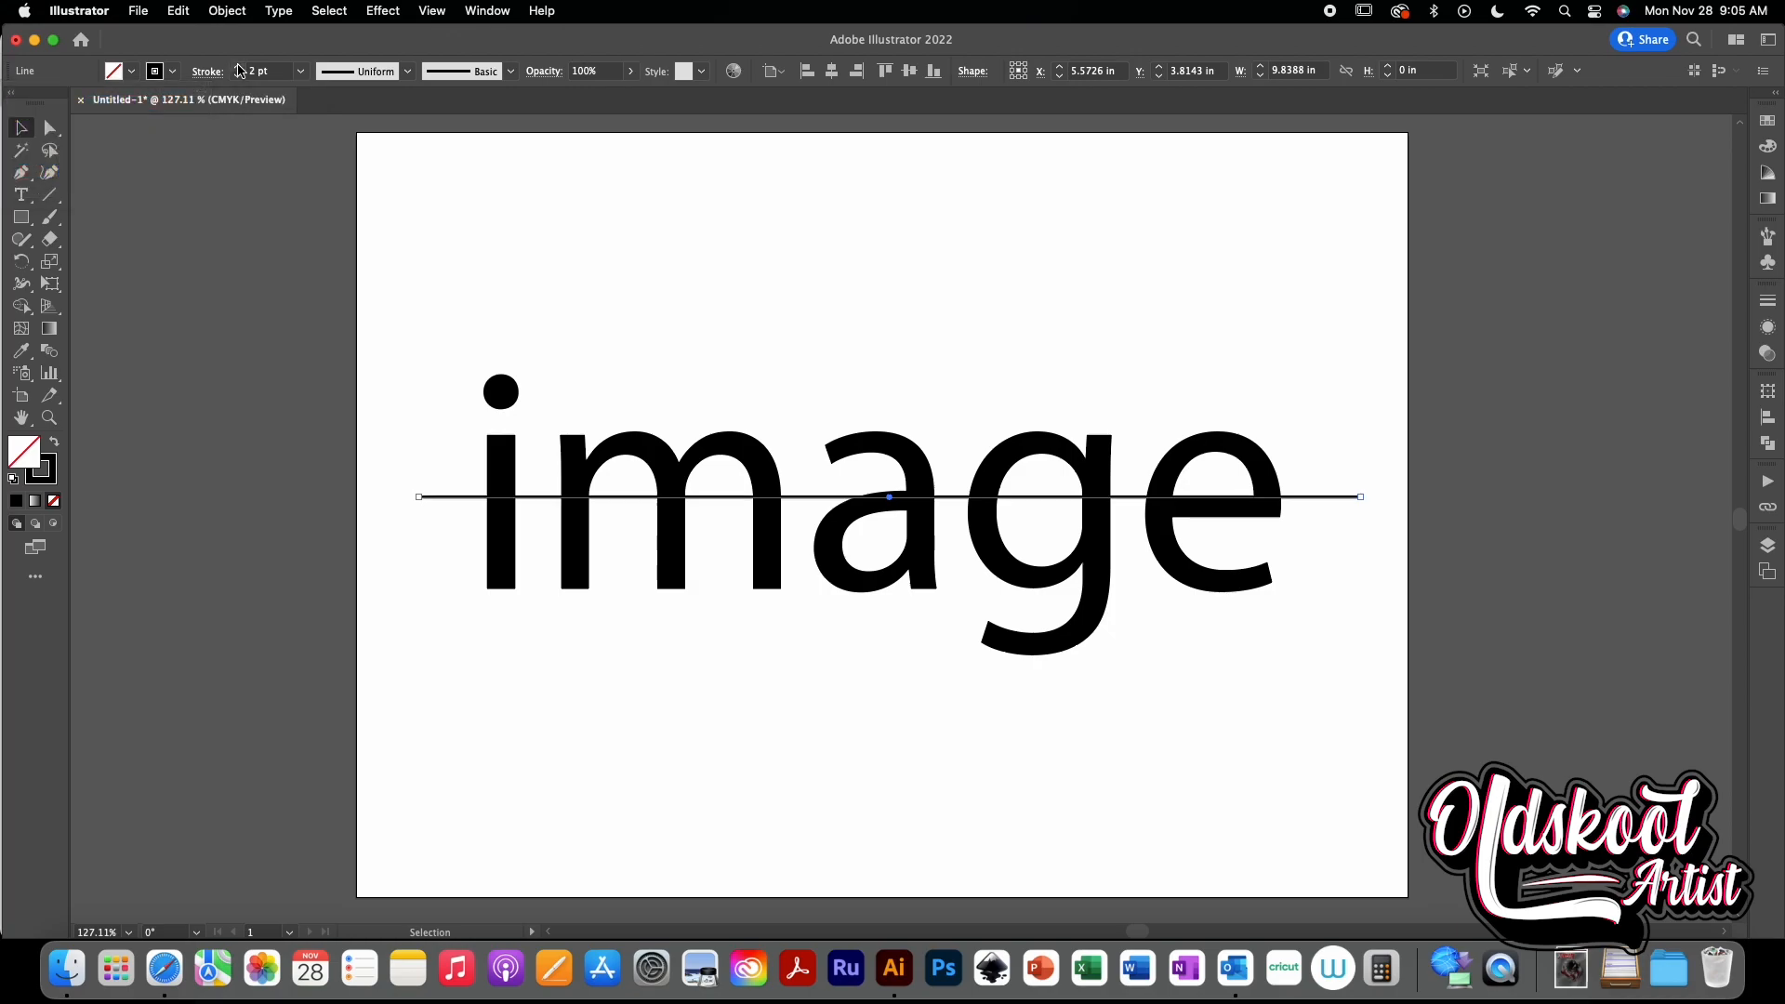
left_click(238, 67)
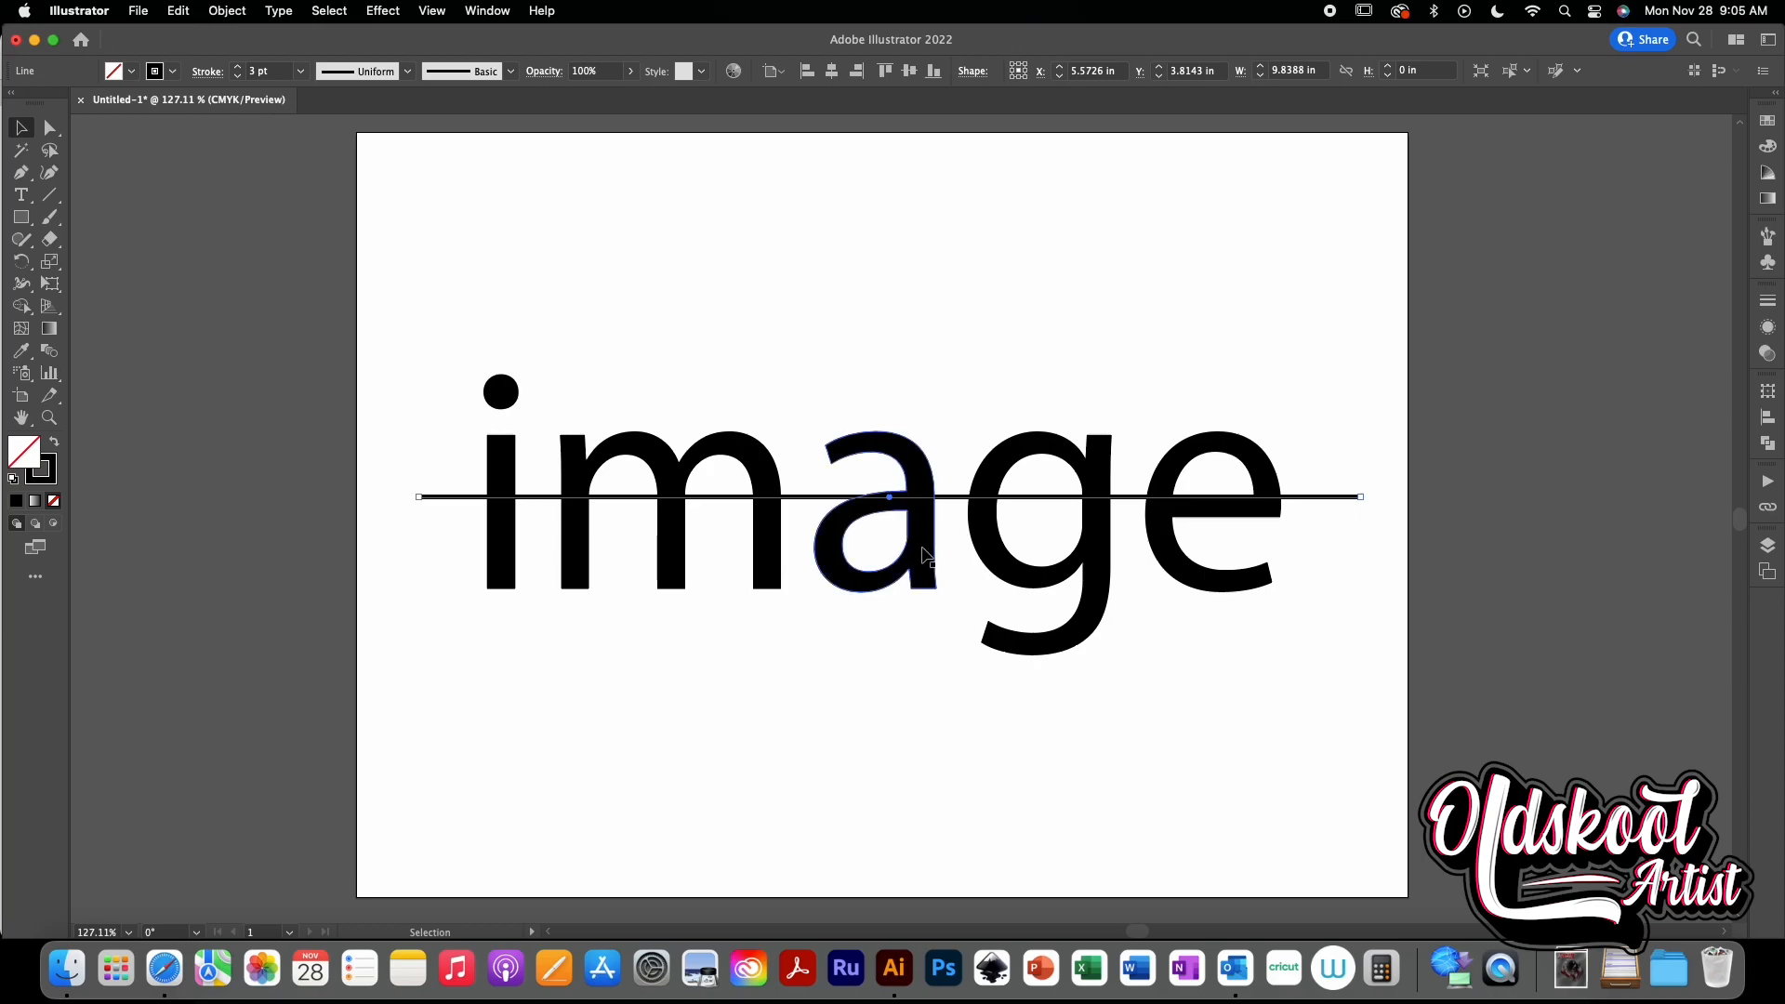
- Select the line together with the letter a as key object and align the line's center to it
left_click(923, 517, "shift")
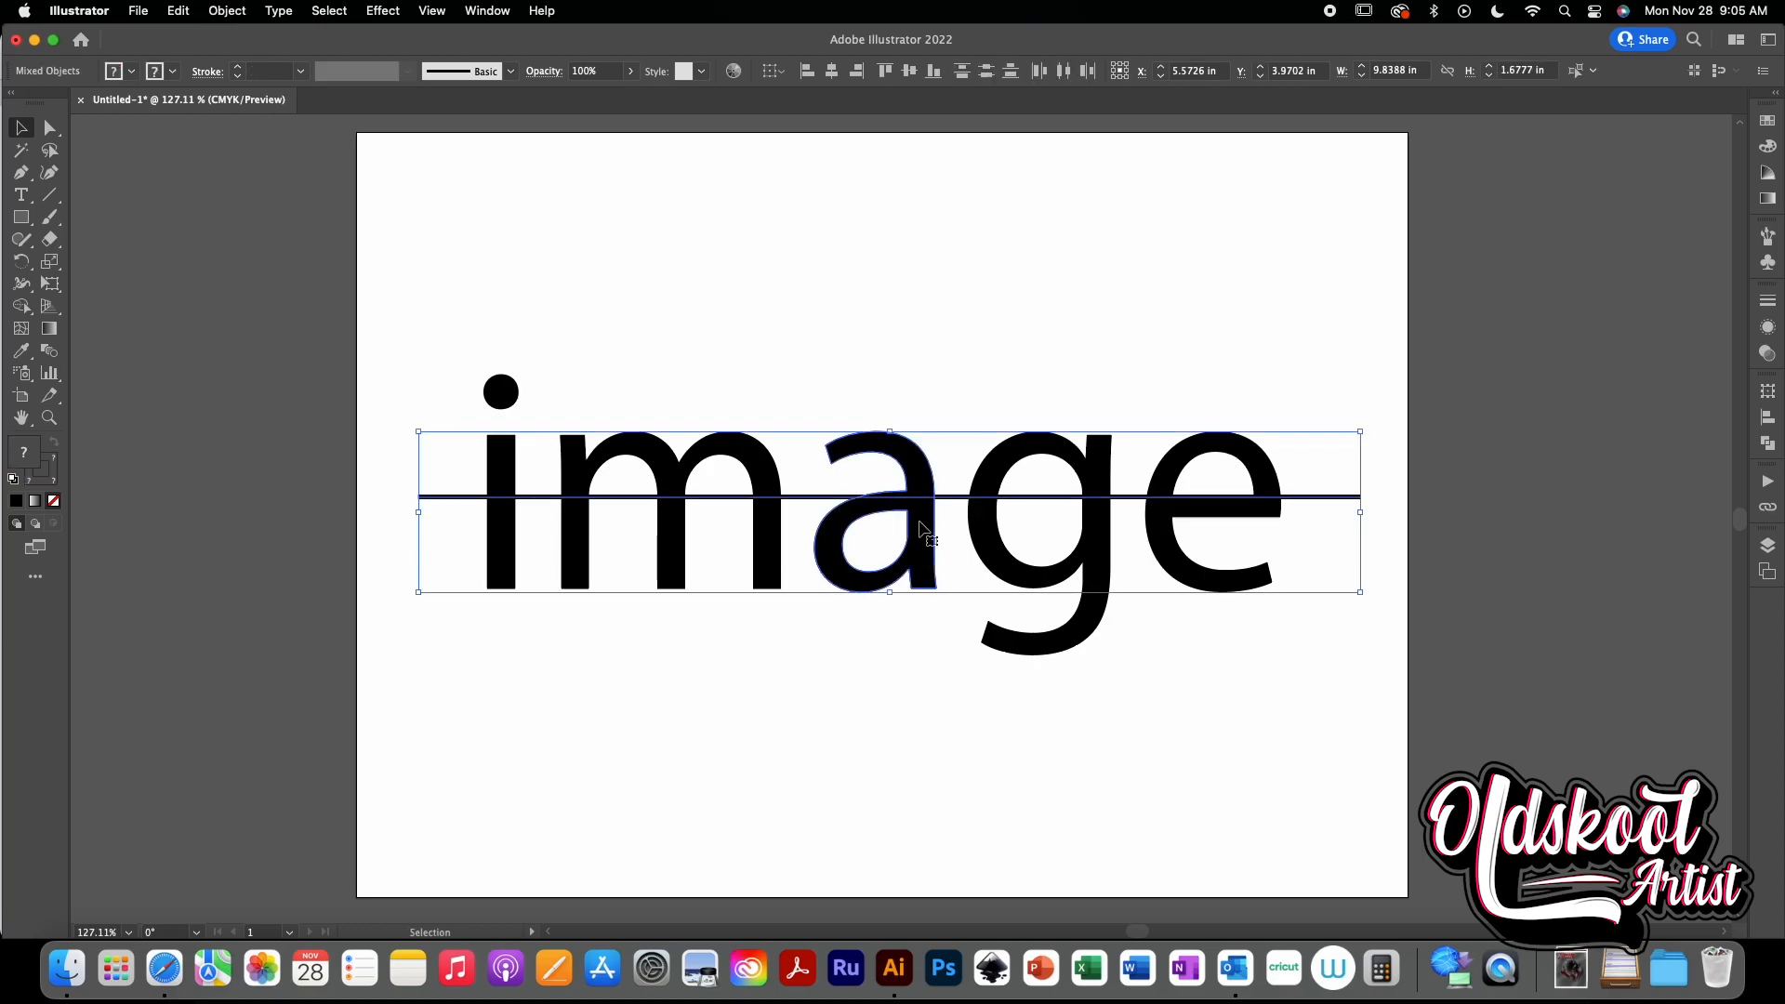
left_click(948, 498)
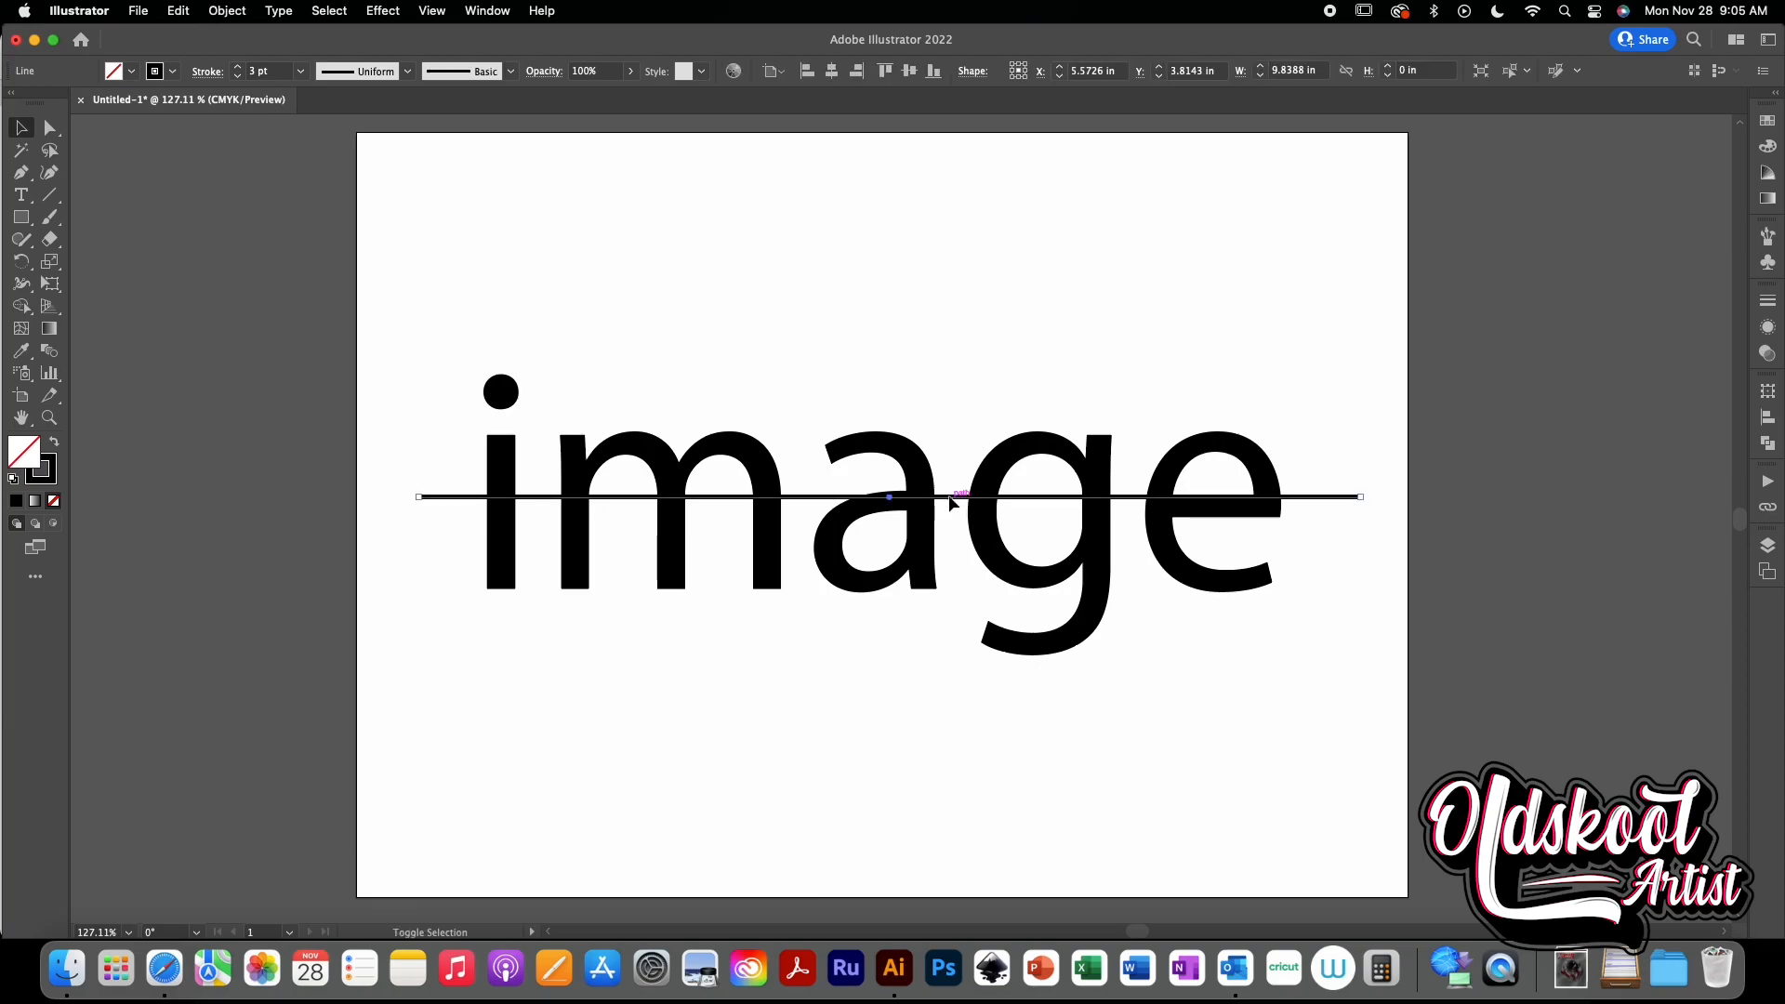
left_click(915, 464, "shift")
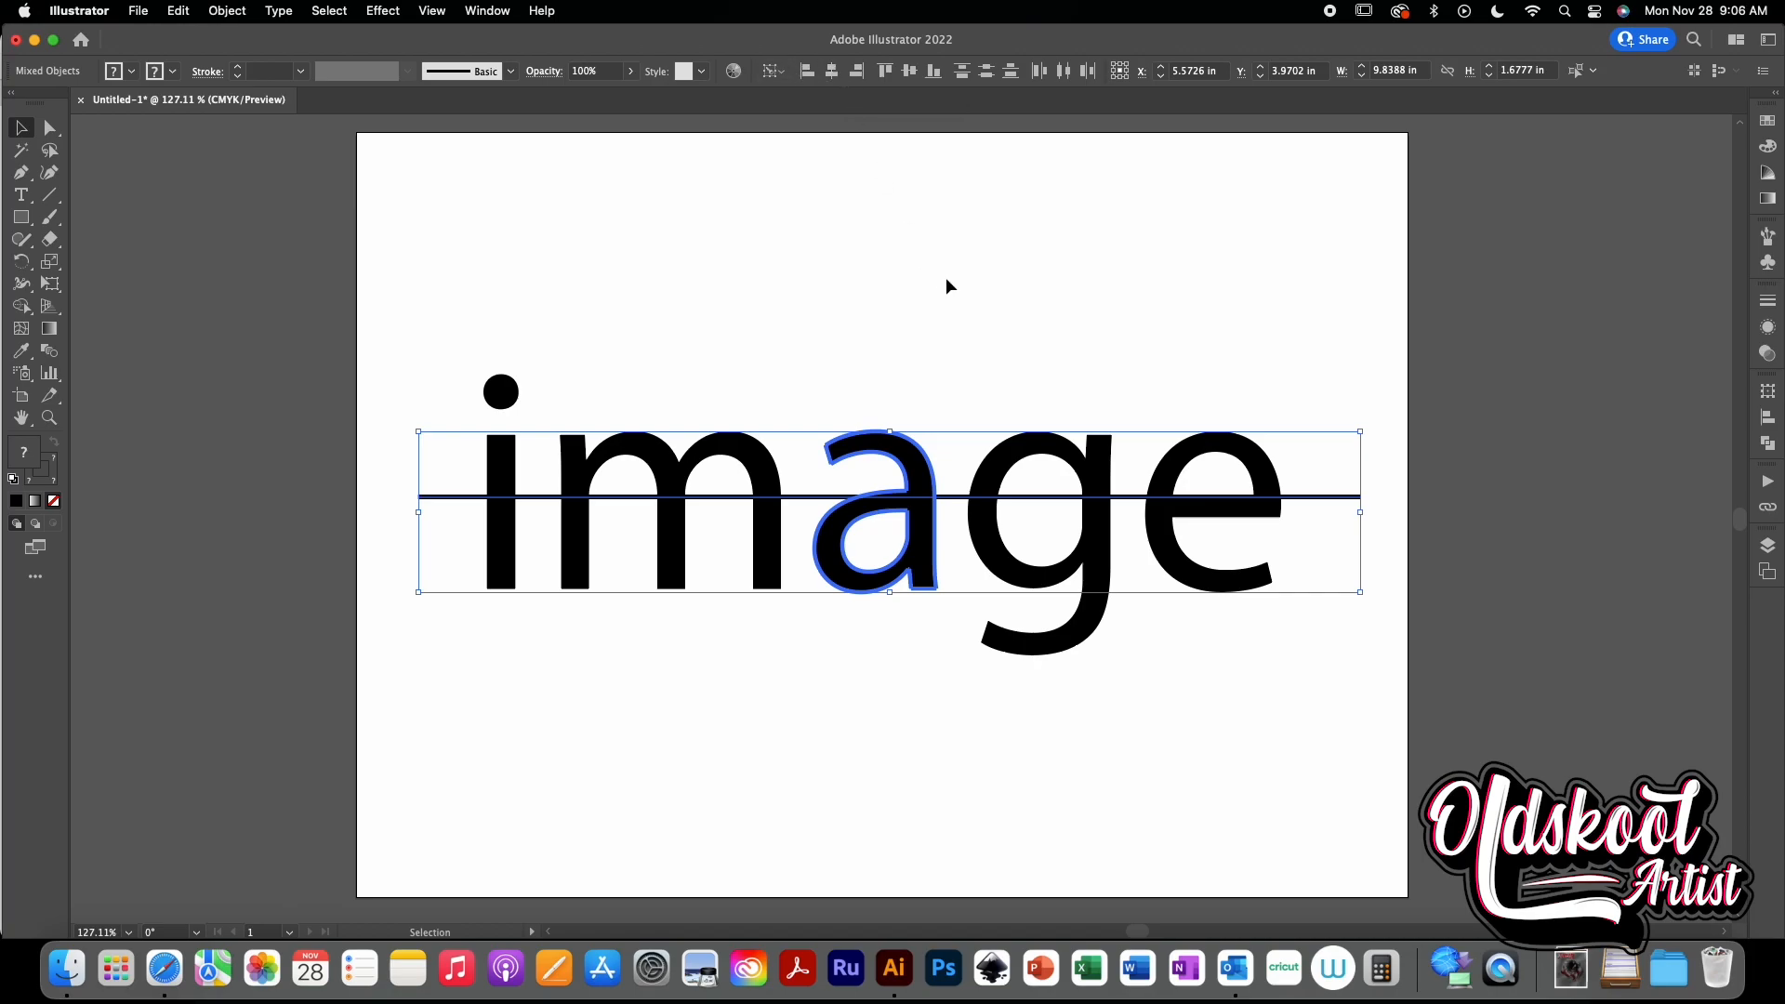
key("F2")
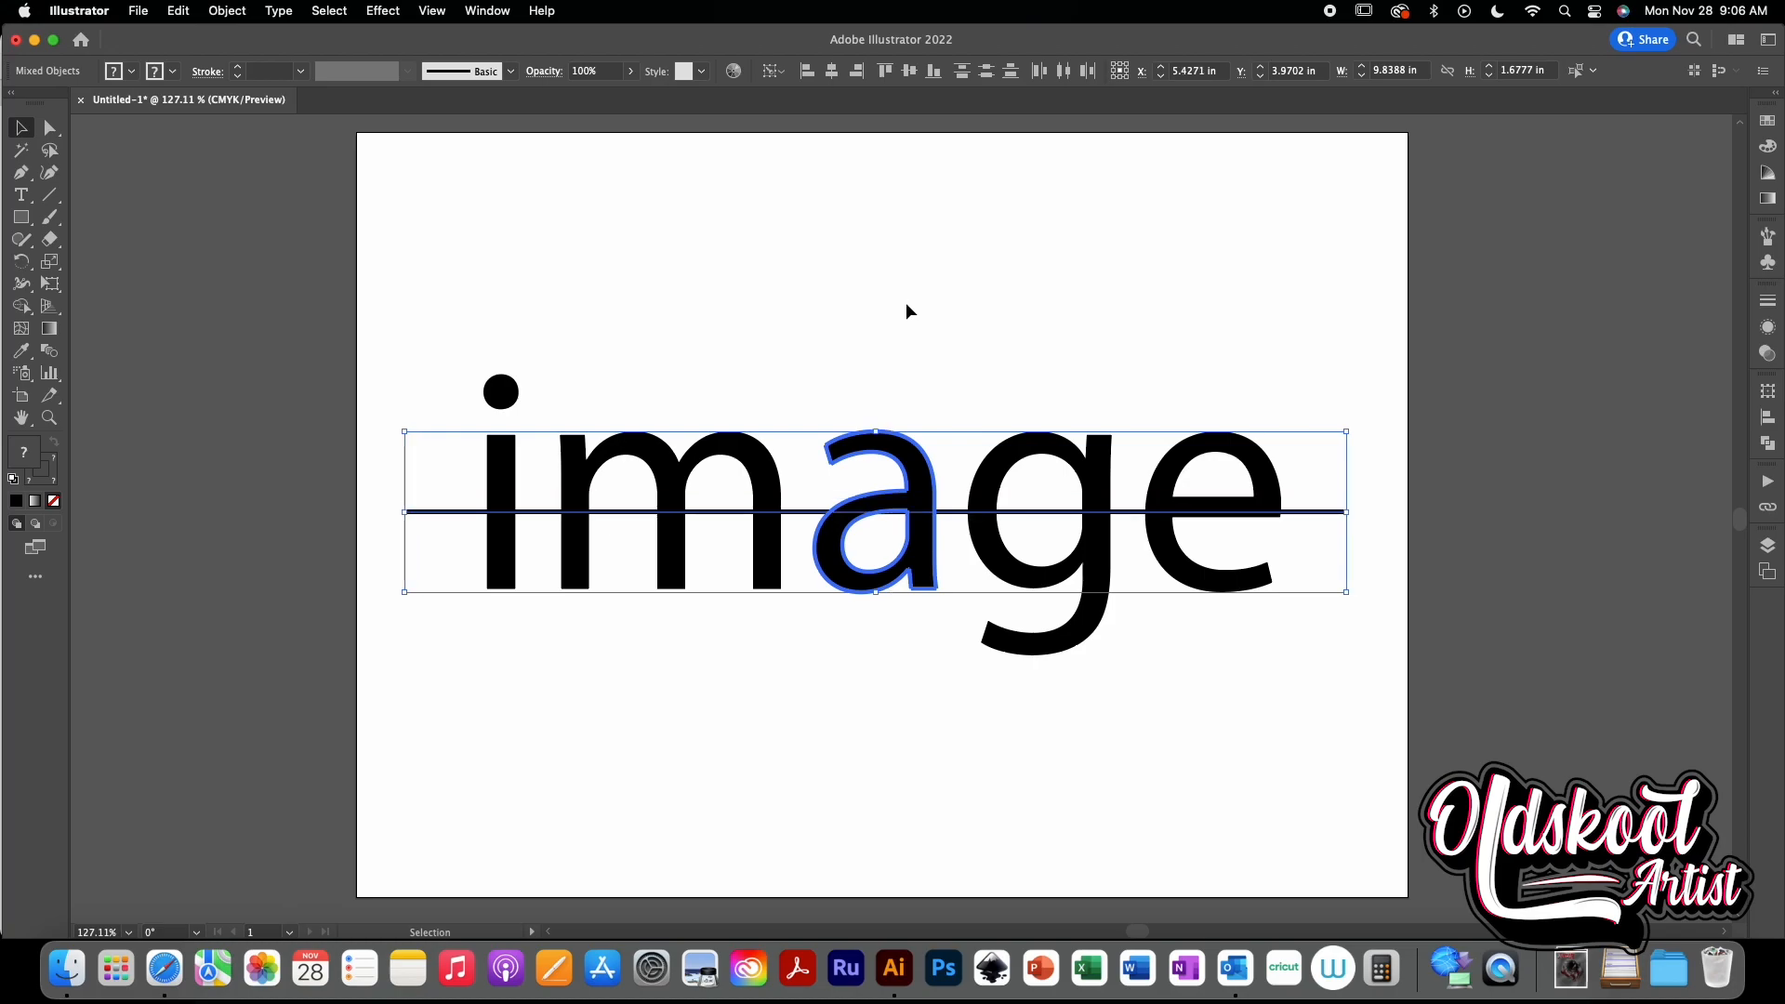
left_click(906, 304)
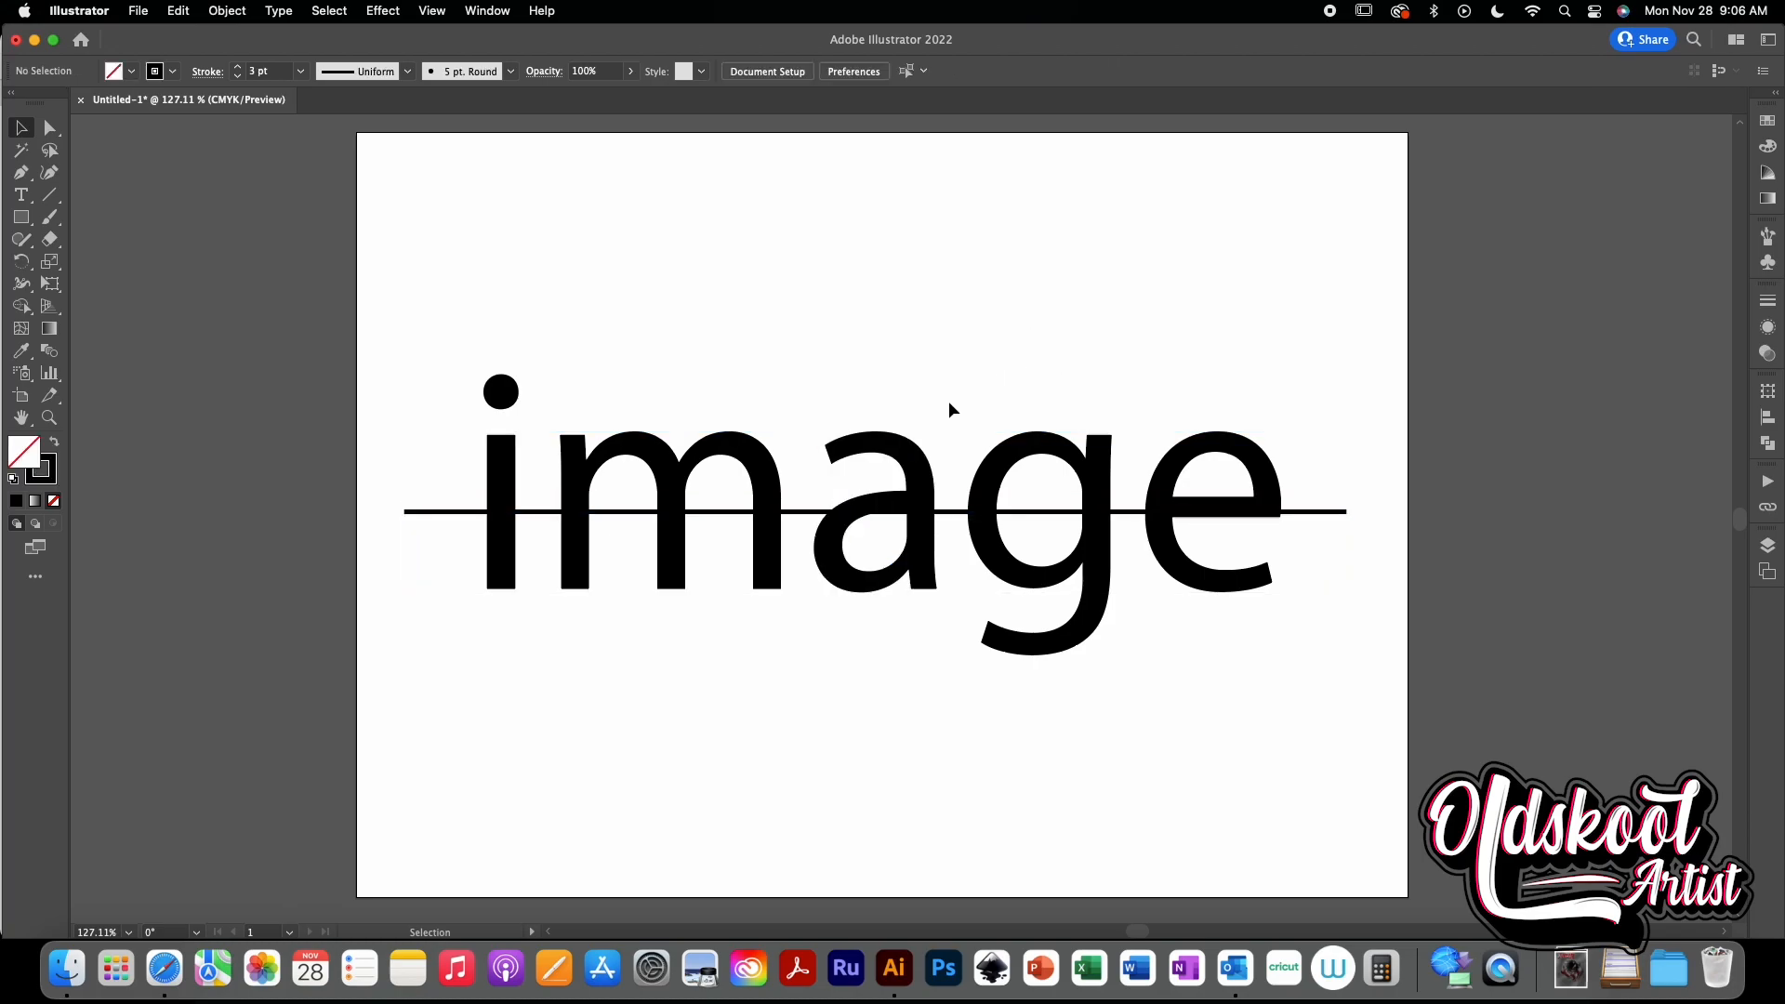
- Undo the alignment and center the line horizontally and vertically on the letter a again
key("super+z")
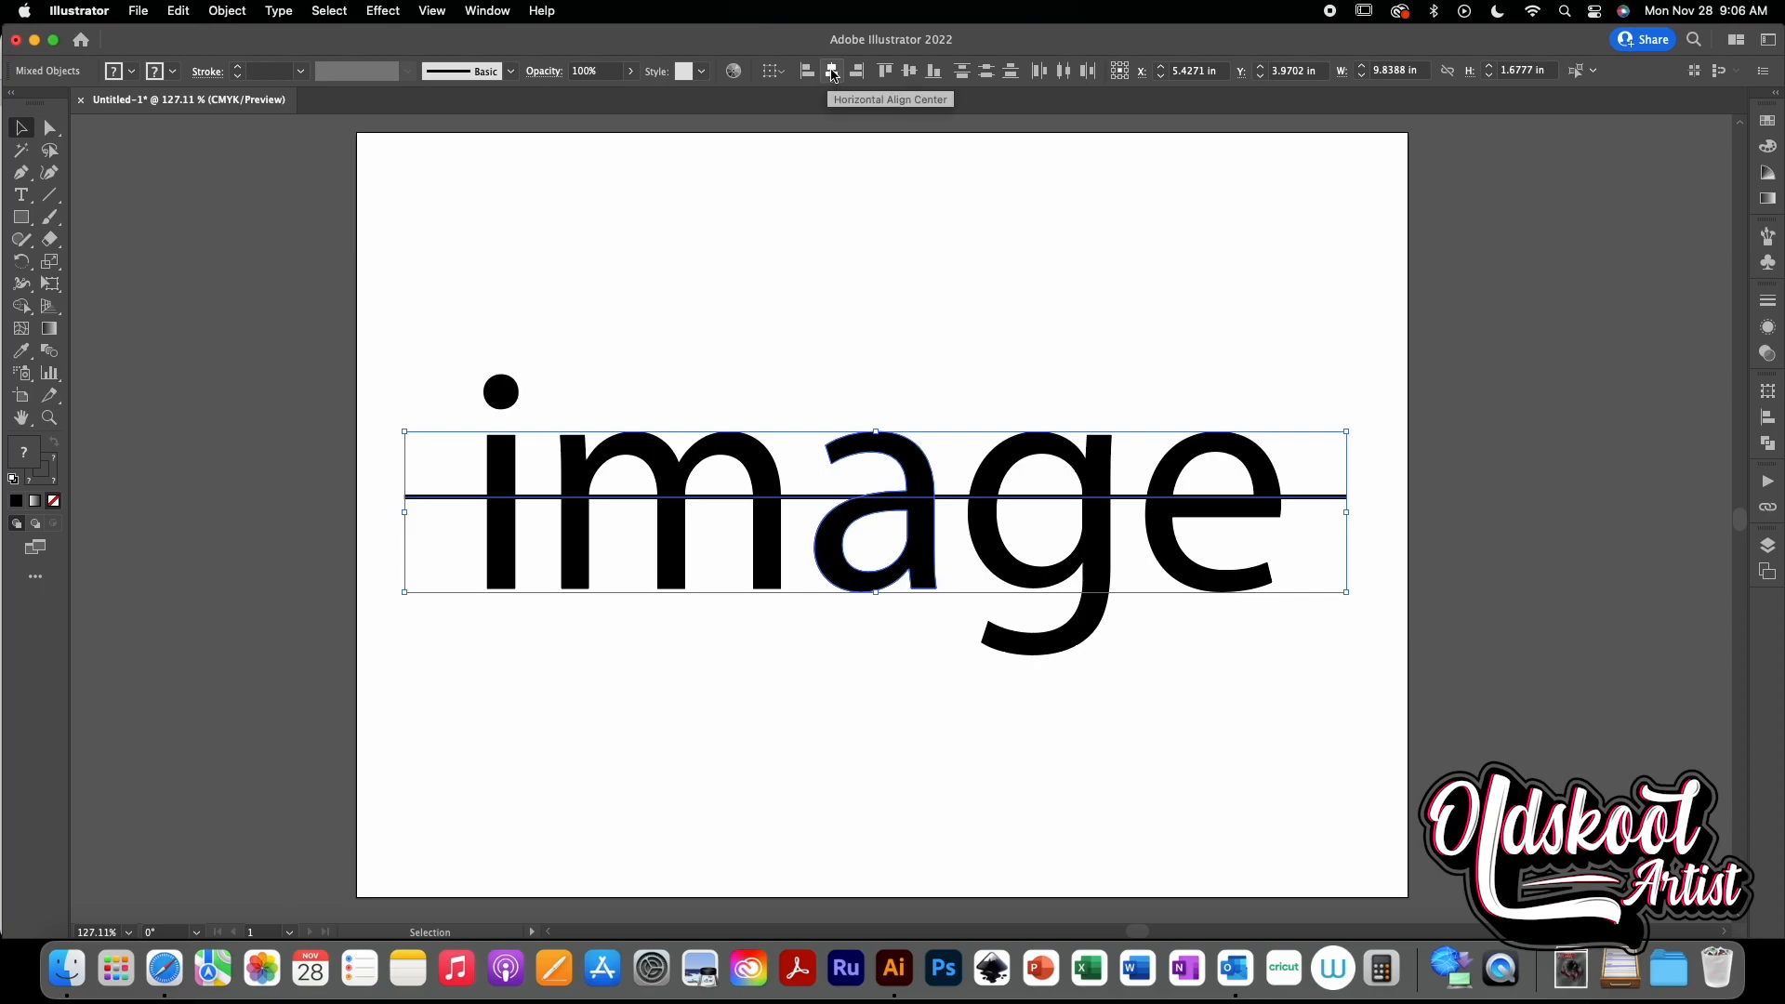
left_click(832, 73)
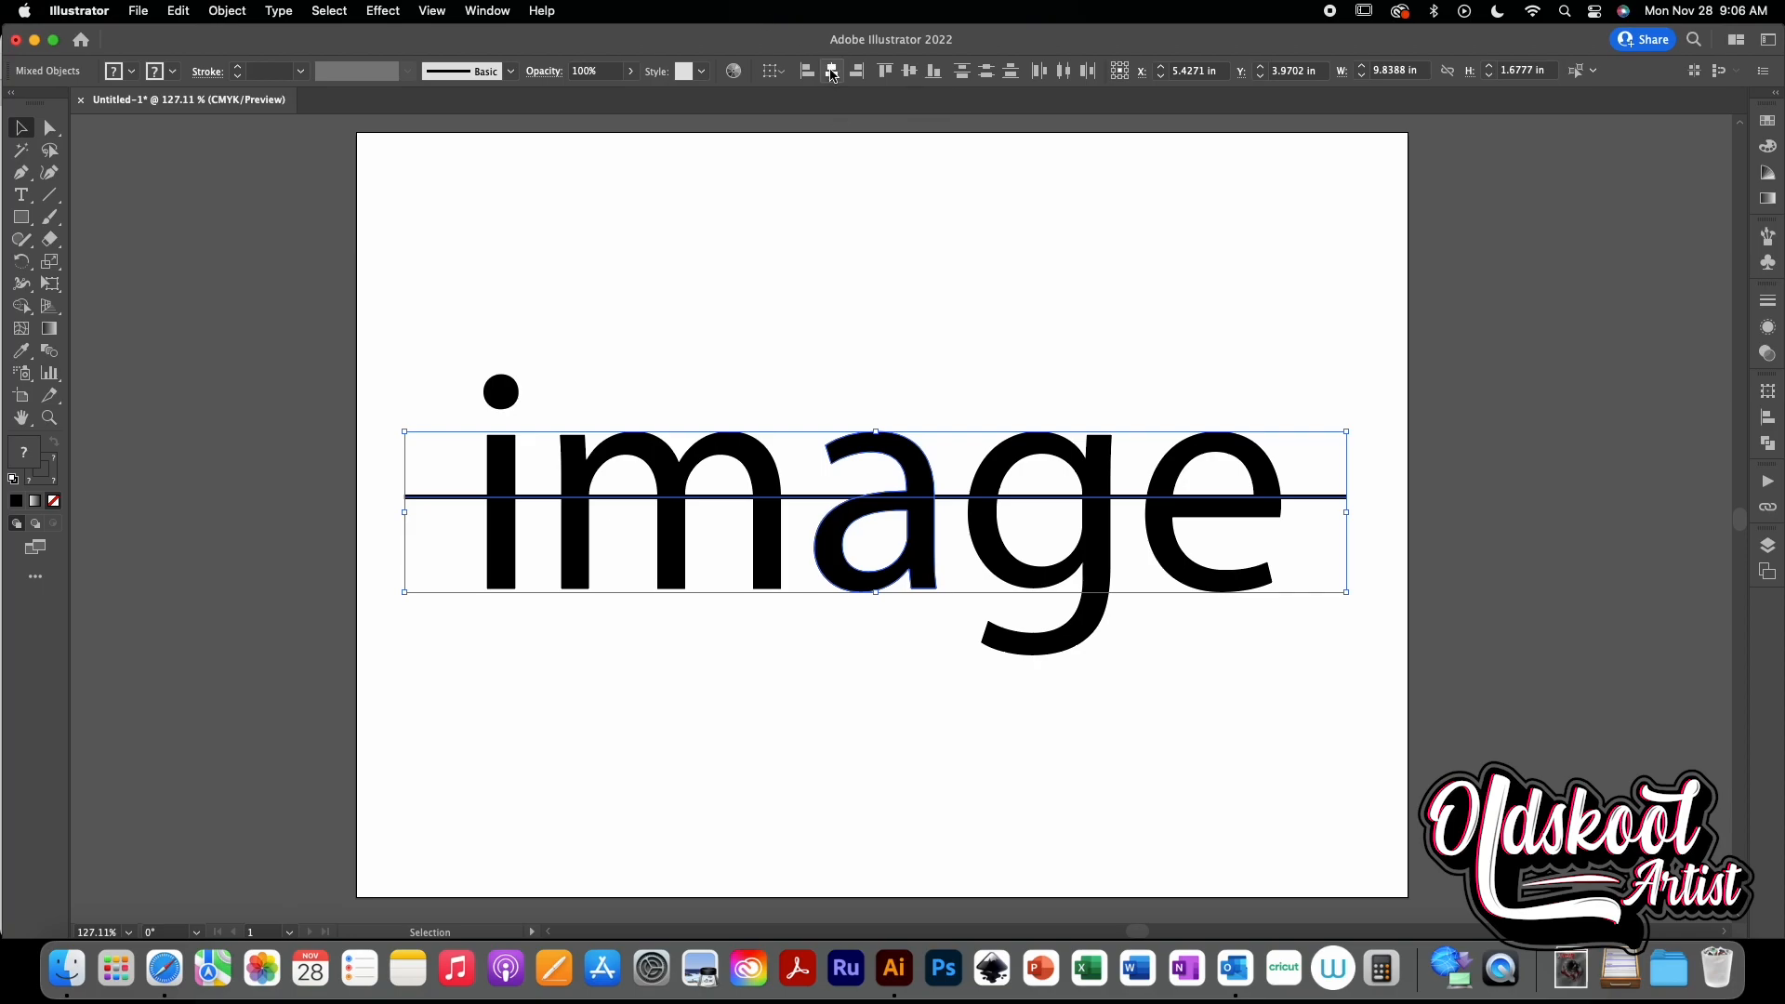
left_click(910, 71)
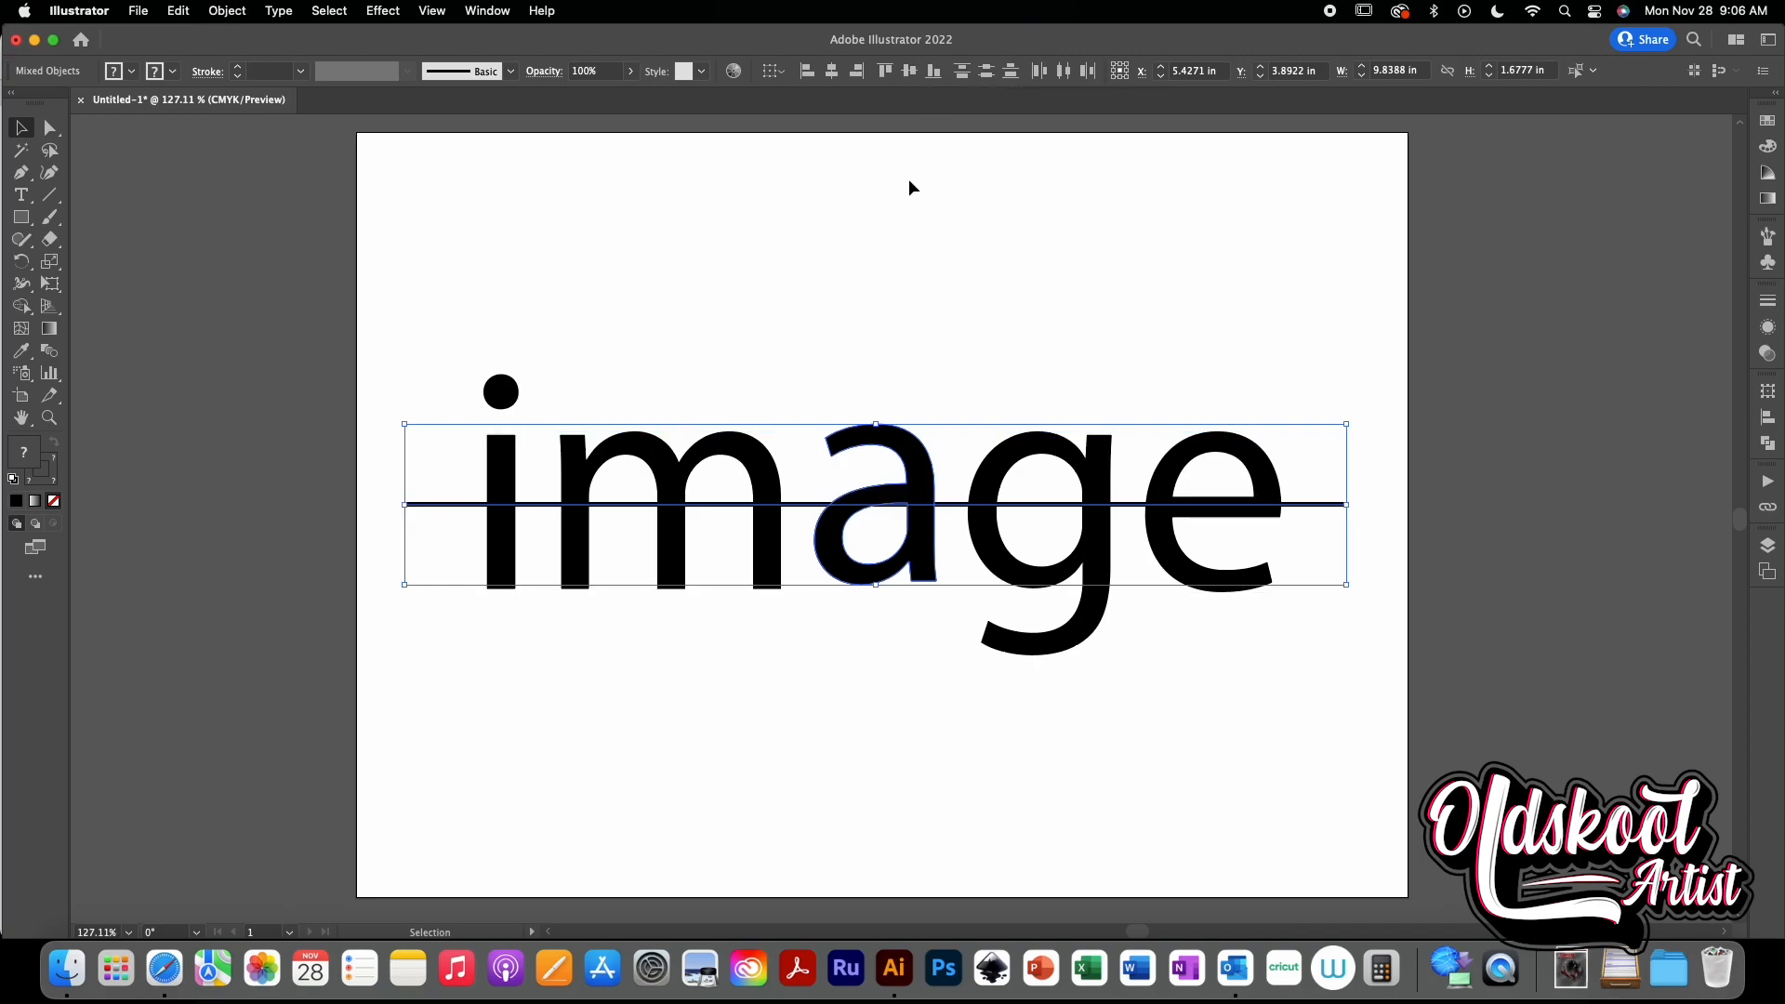
left_click(923, 481, "shift")
left_click(923, 481, "shift")
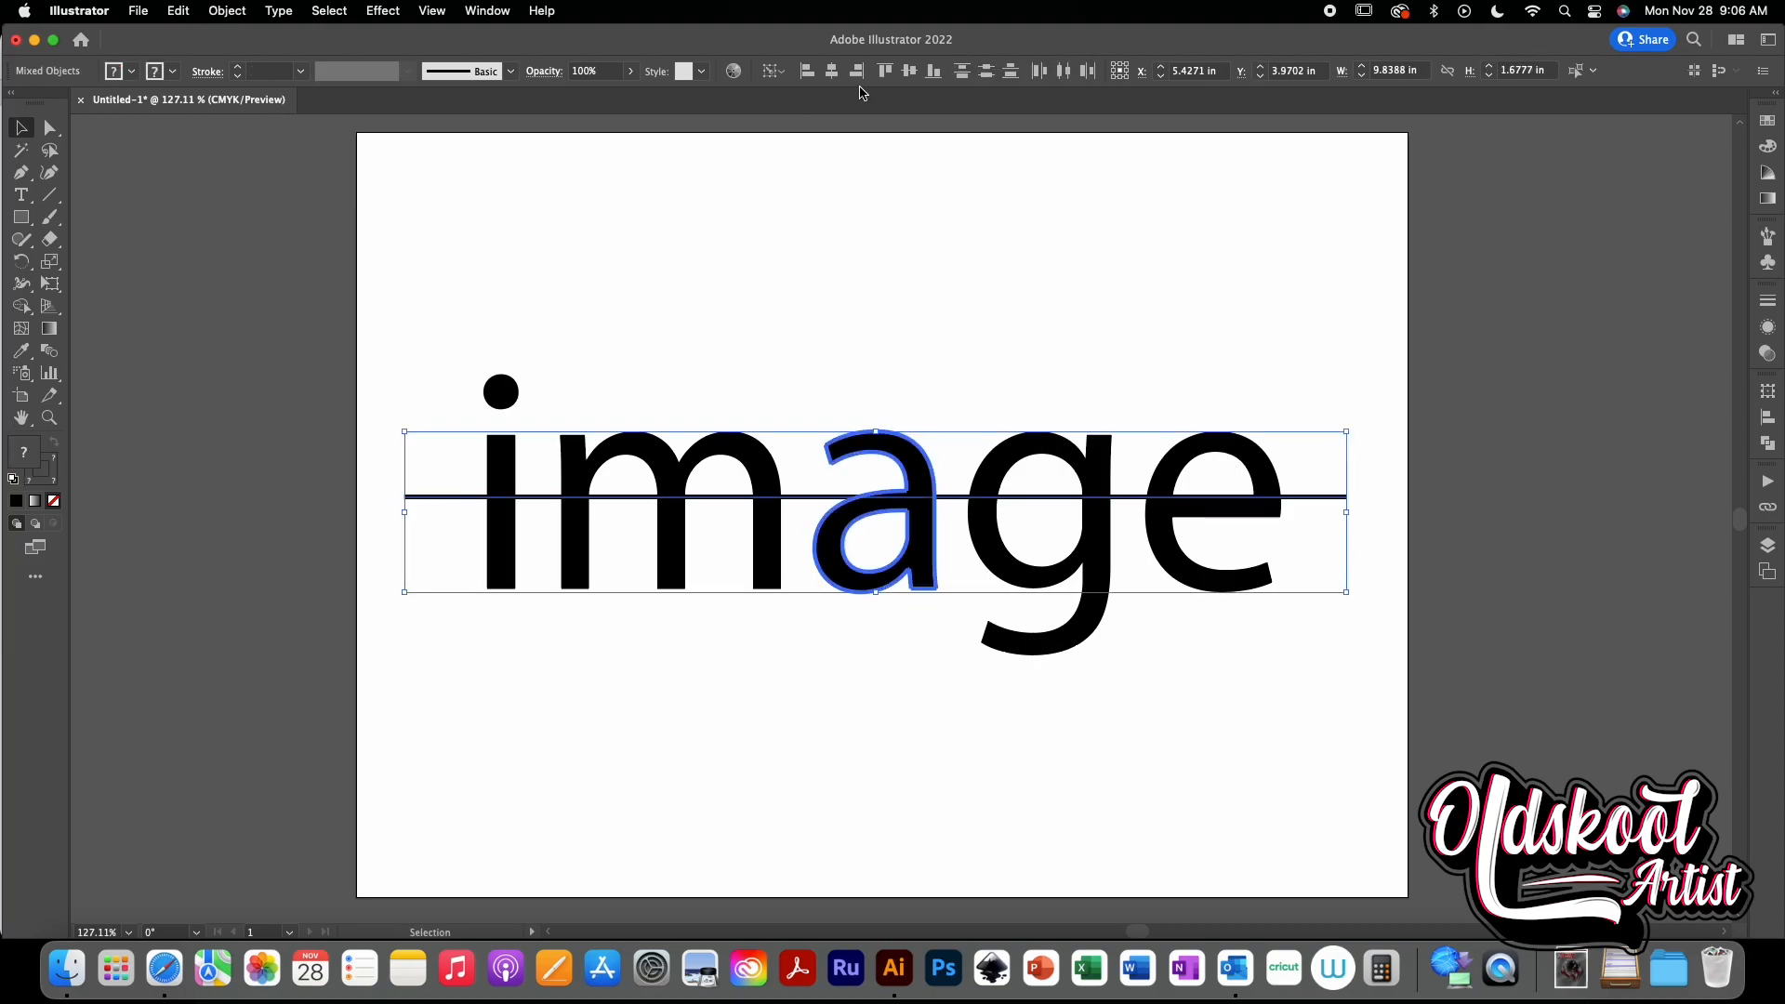
left_click(910, 72)
left_click(965, 379)
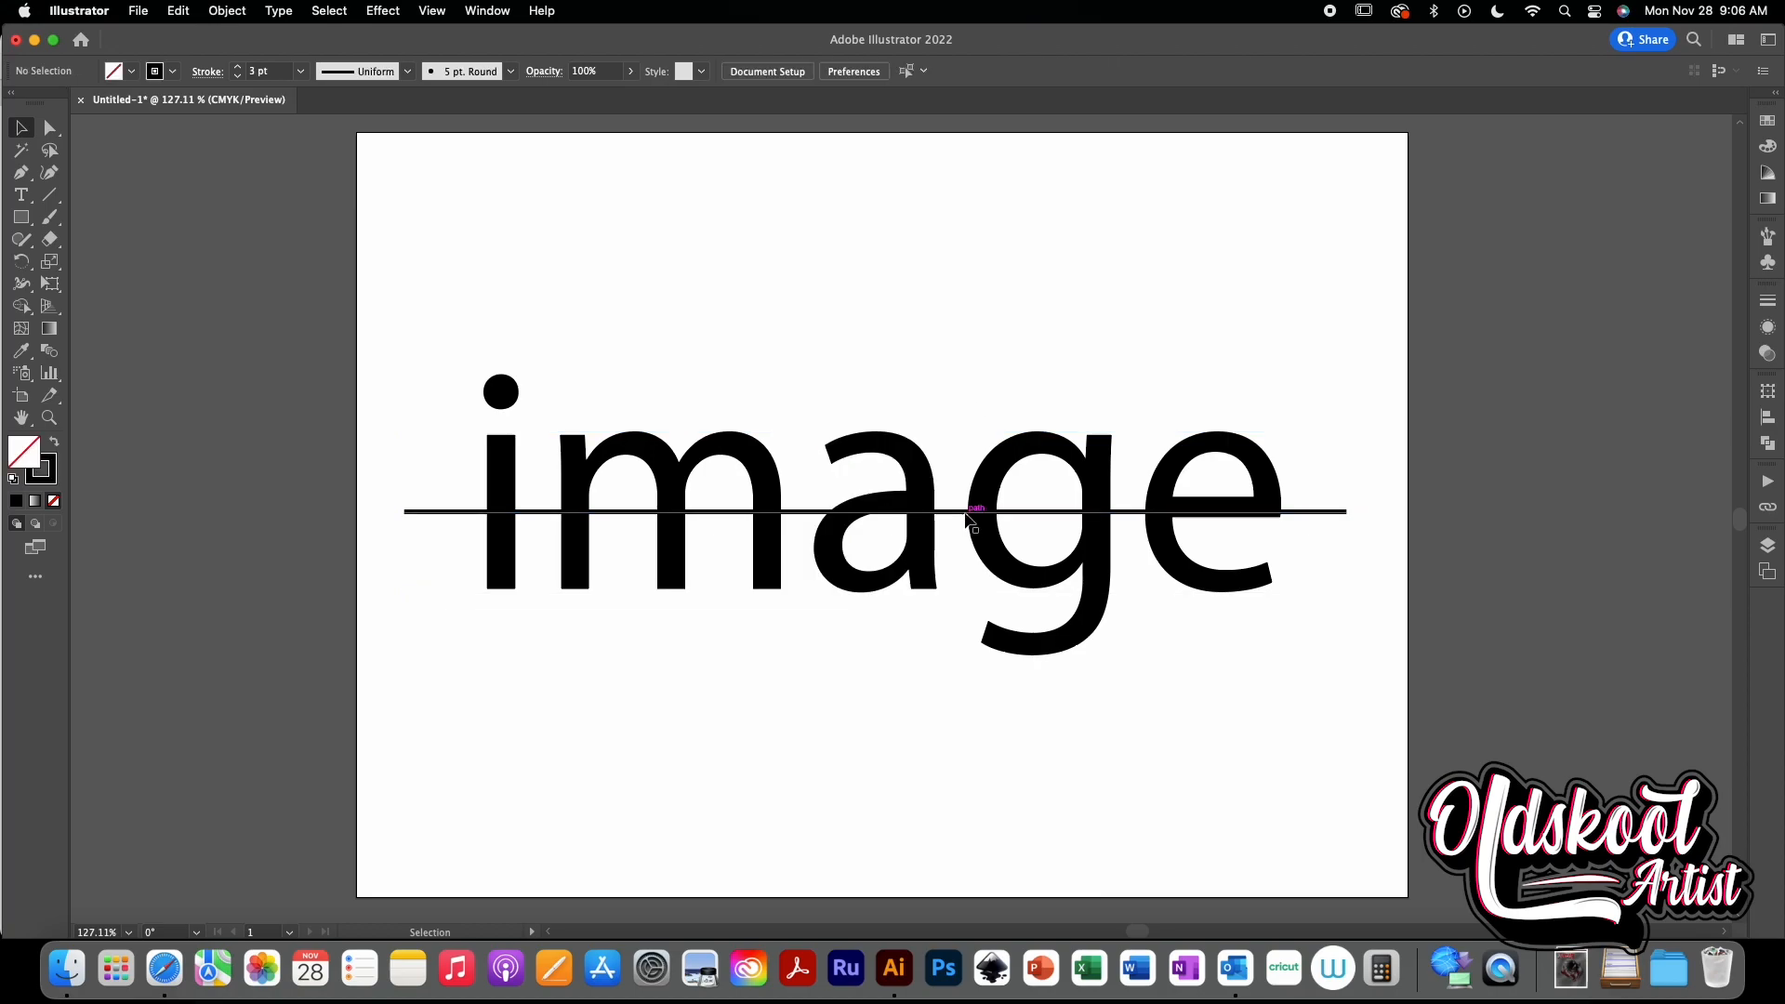
- Select the line and apply Outline Stroke to it
left_click(967, 513)
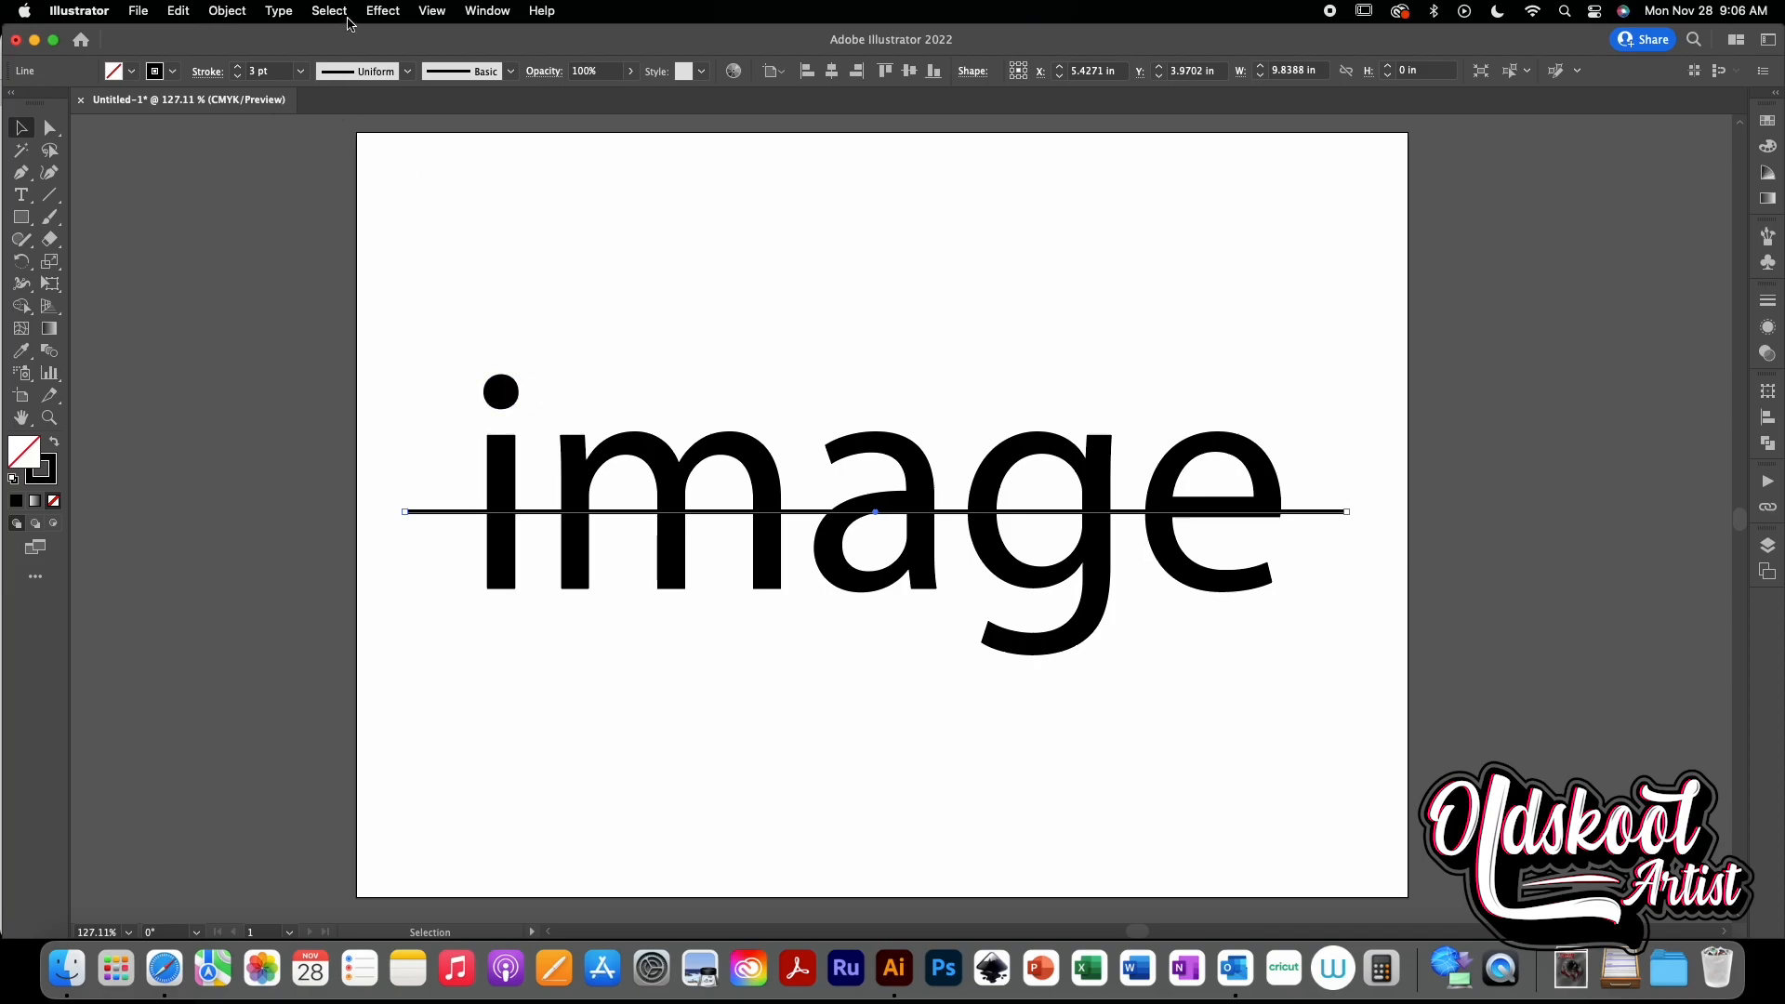
left_click(247, 13)
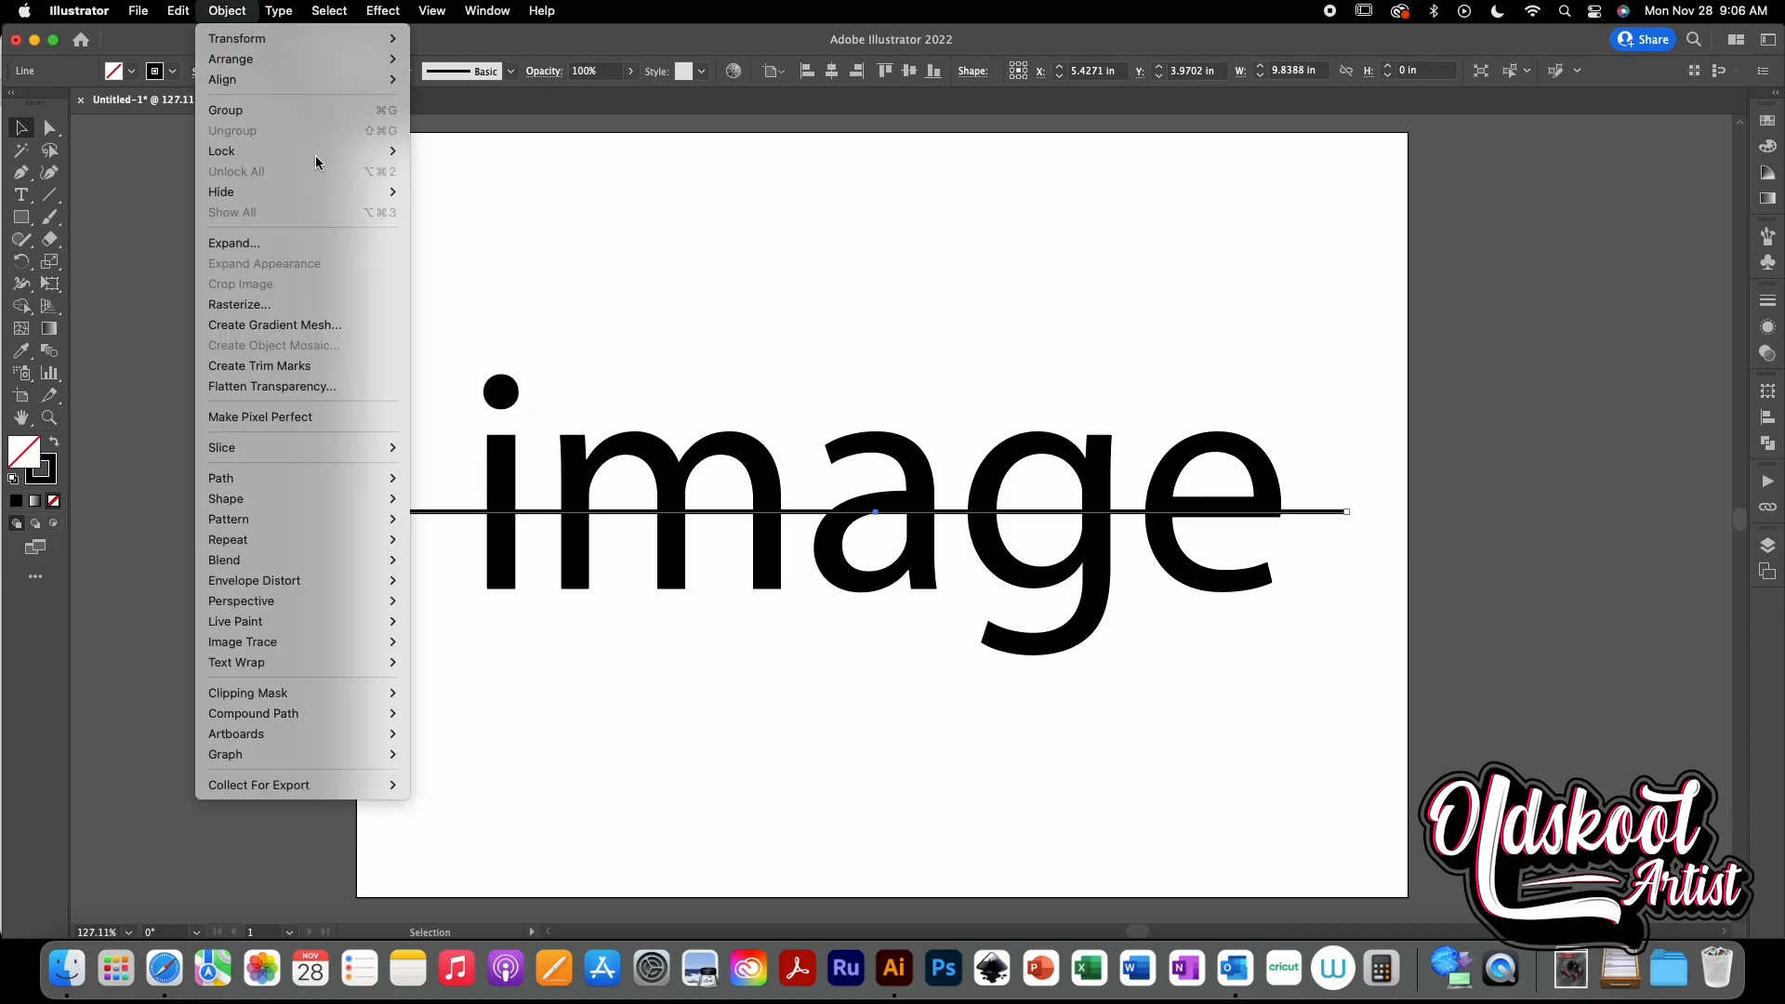
mouse_move(177, 11)
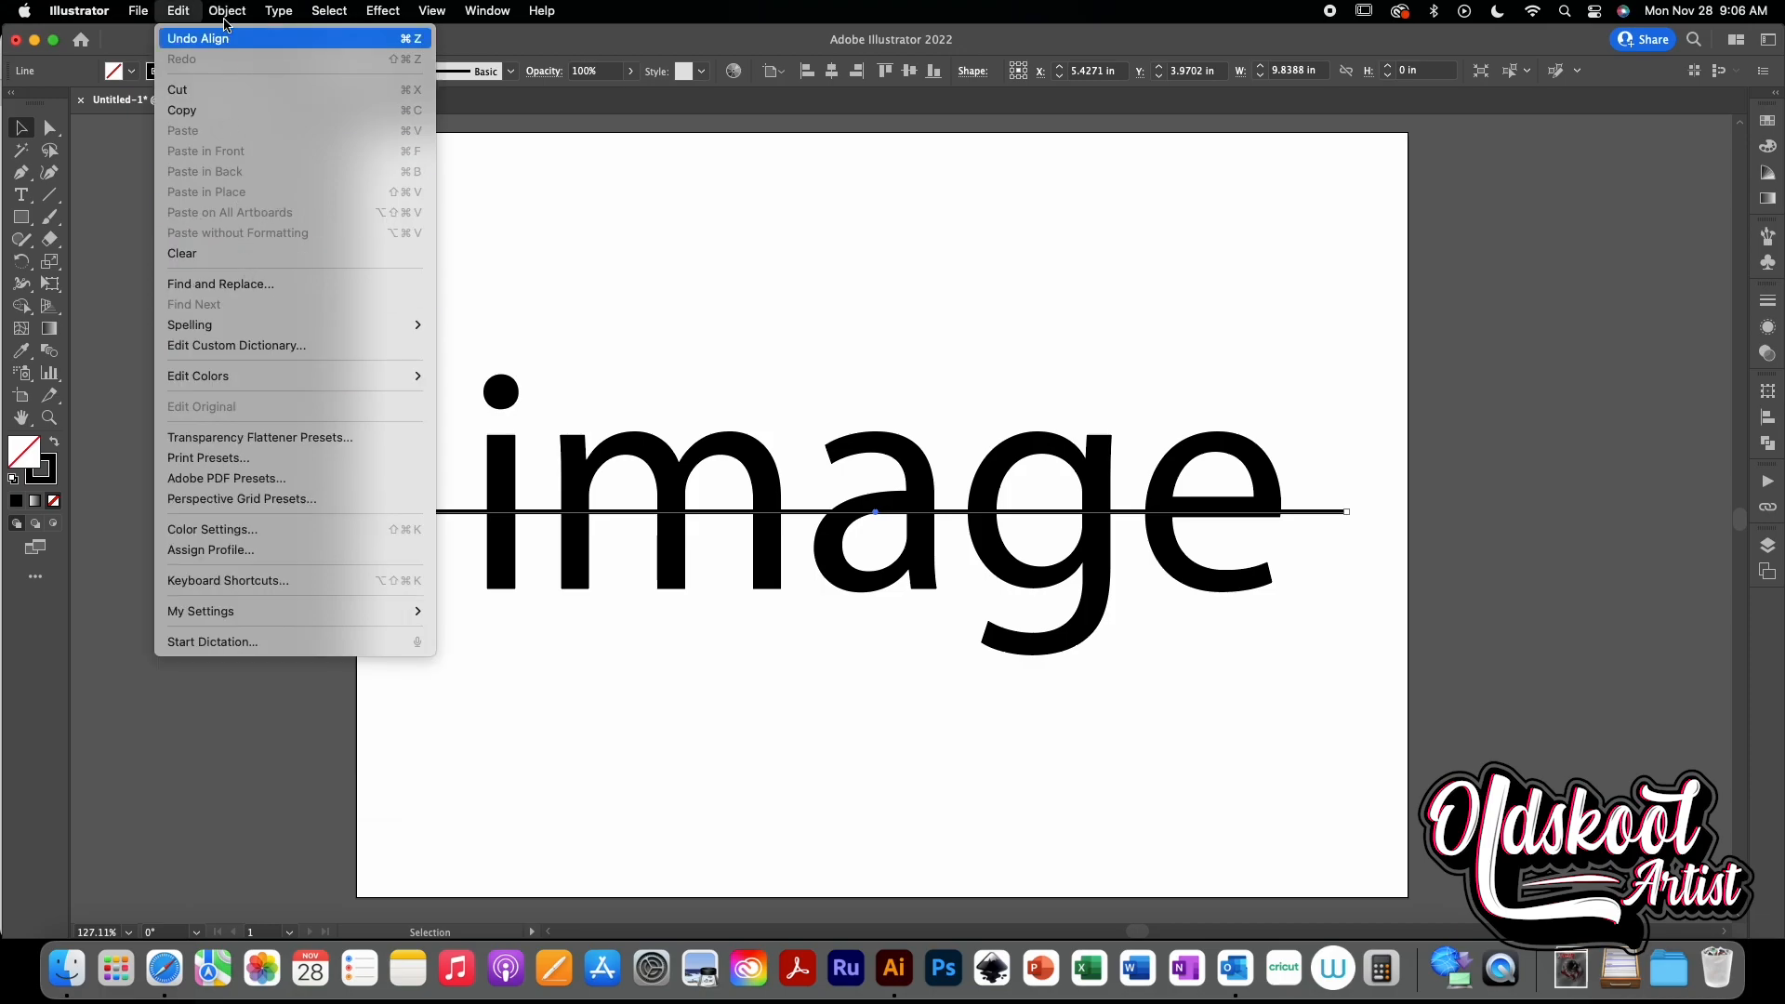
mouse_move(233, 481)
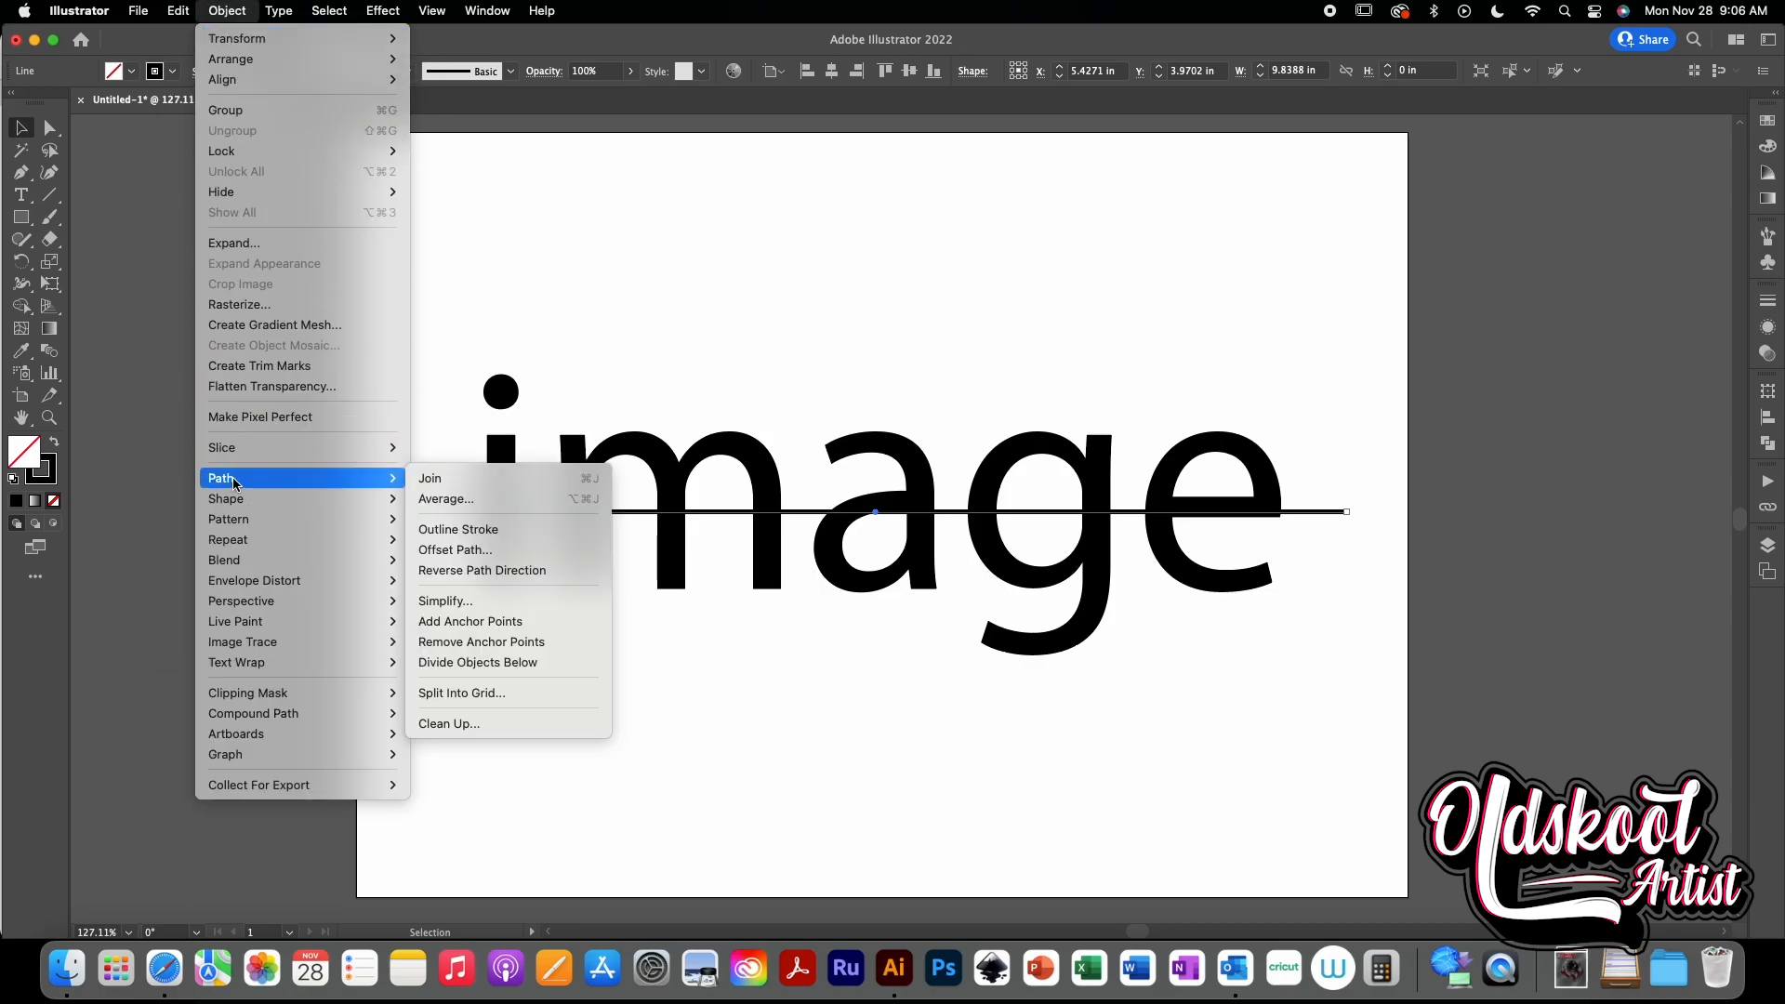
left_click(493, 534)
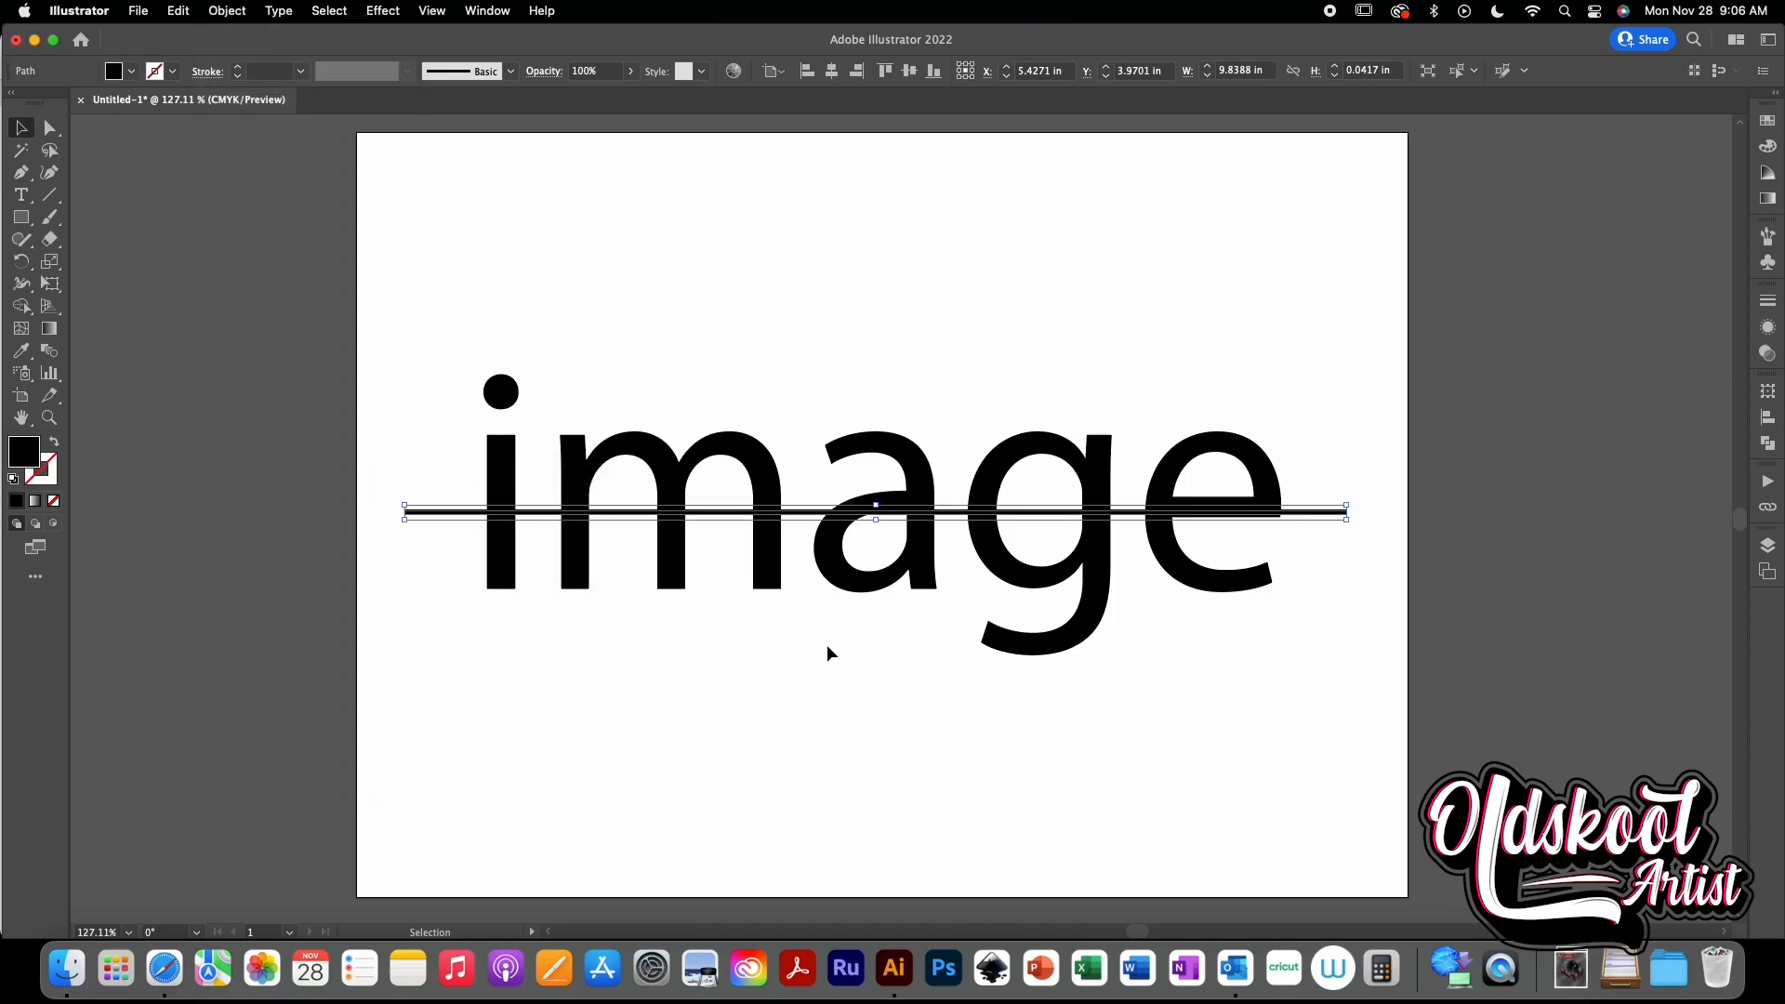
left_click(827, 646)
left_click(802, 512)
left_click(888, 669)
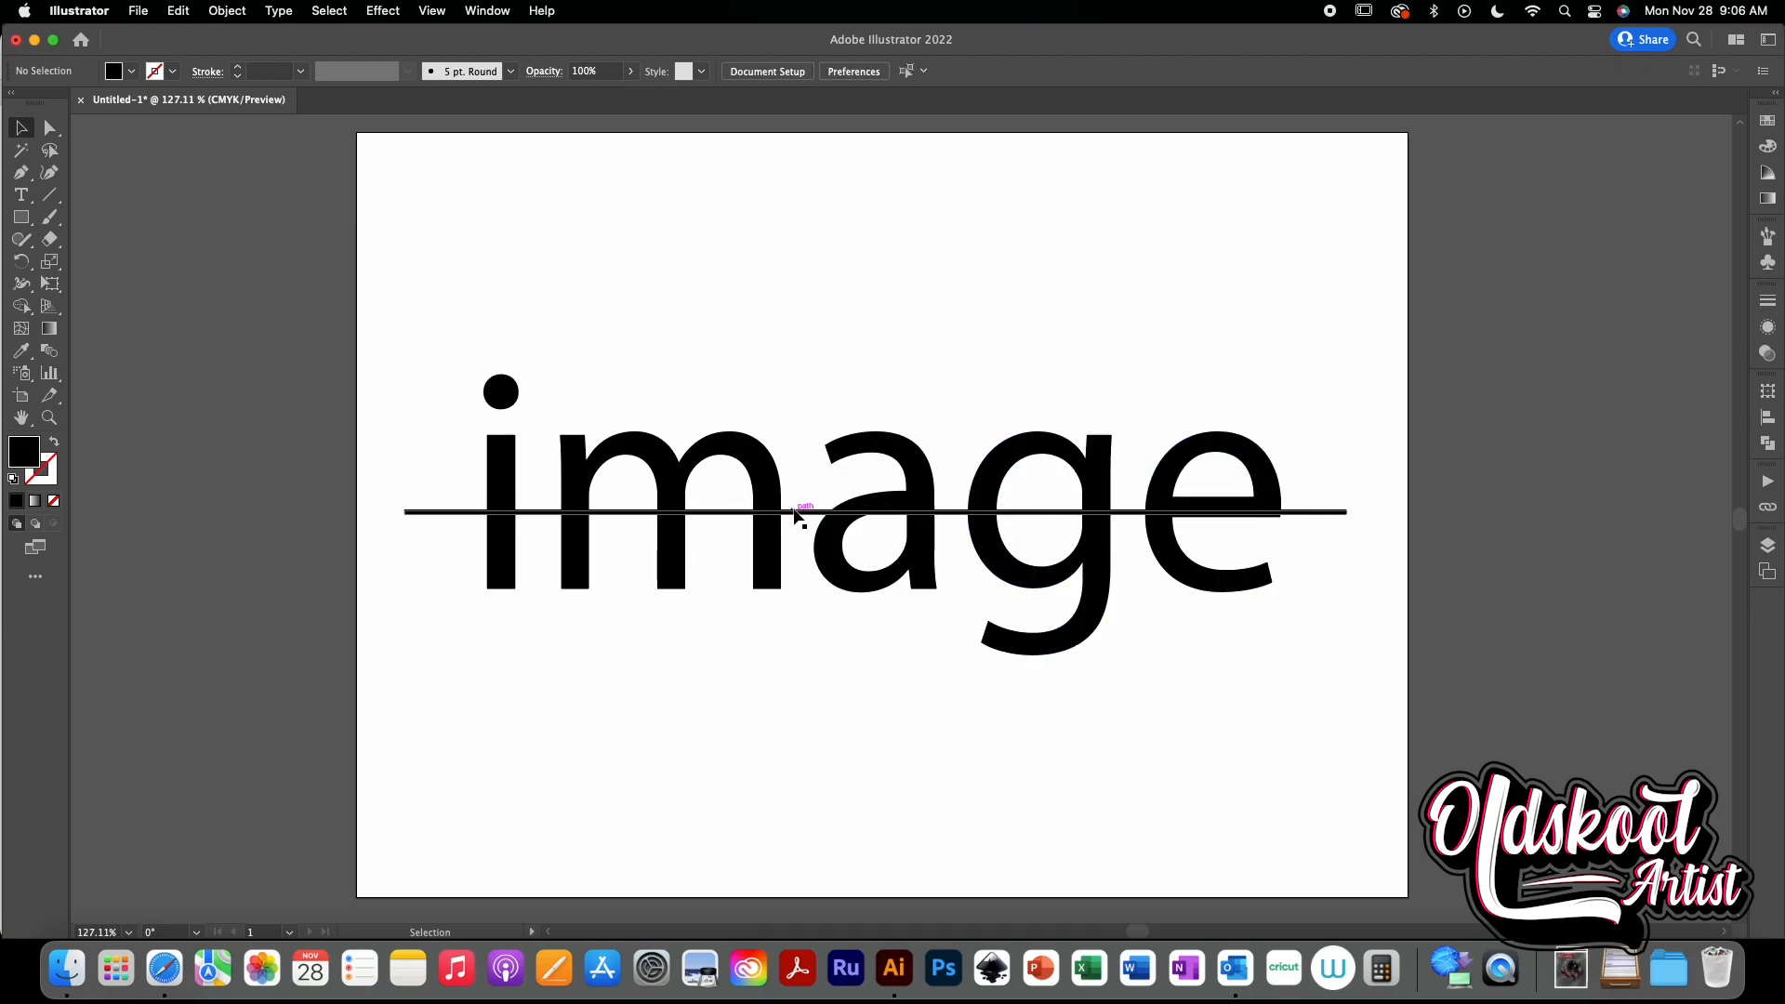
left_click(794, 513)
key("a")
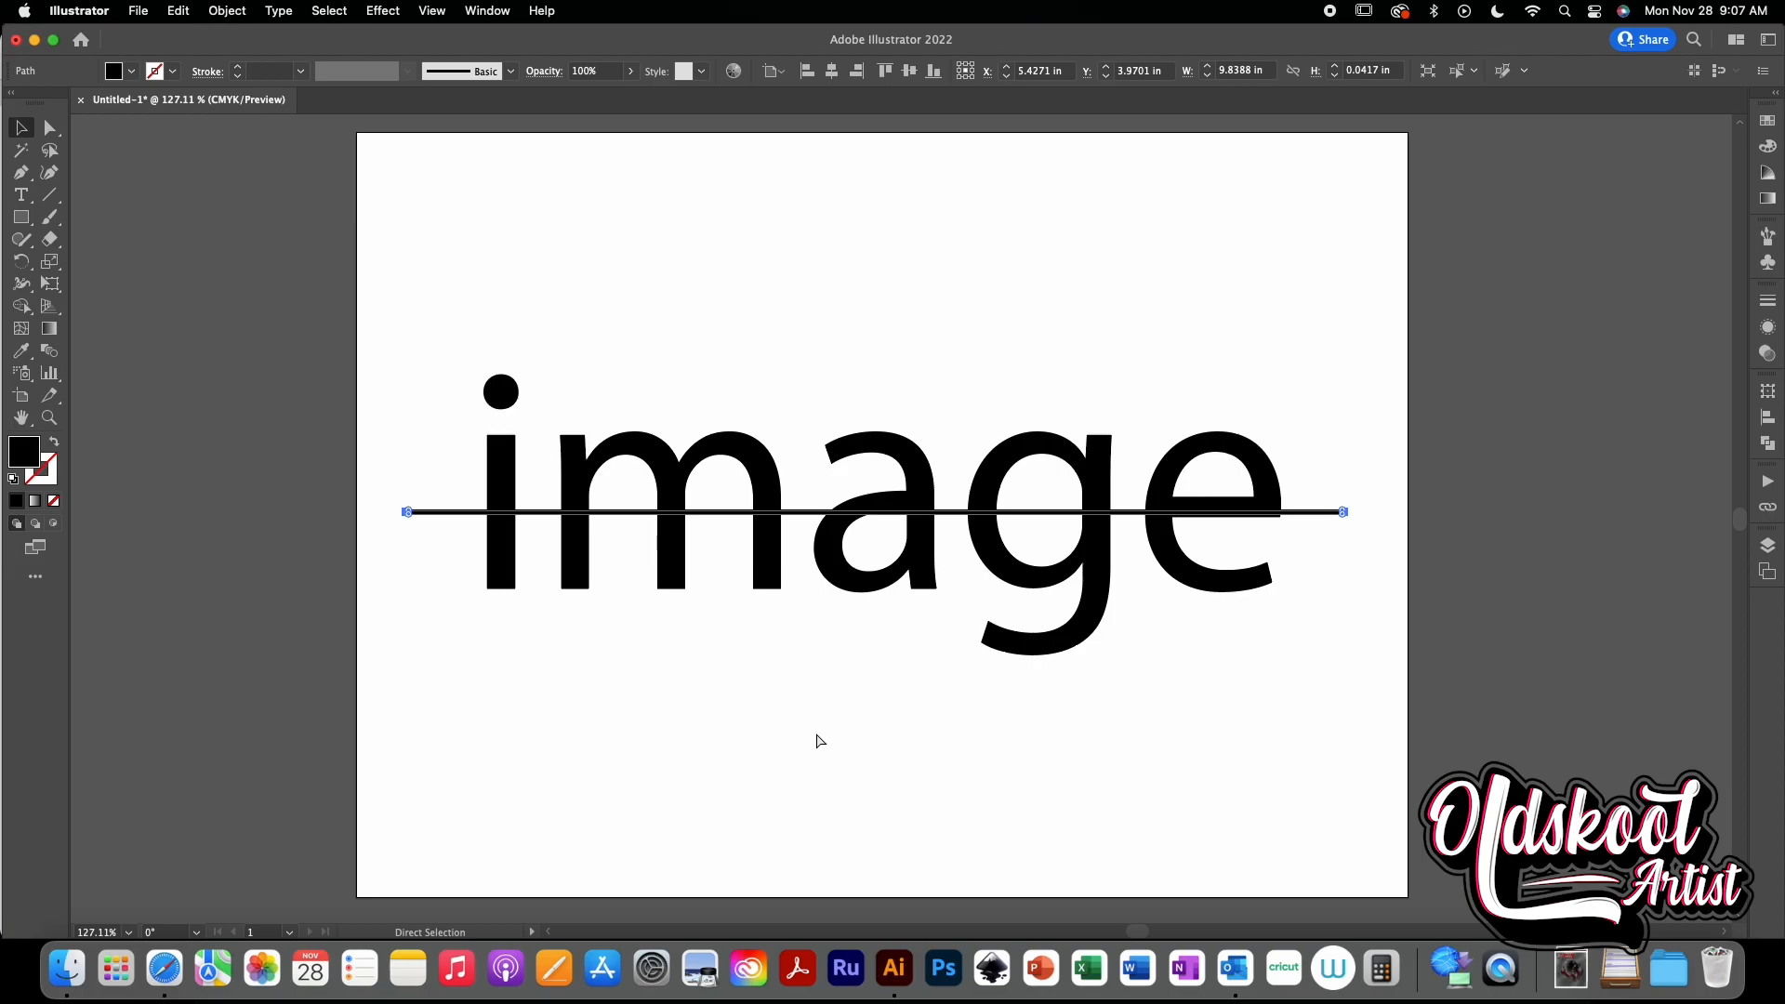
left_click(820, 741)
key("v")
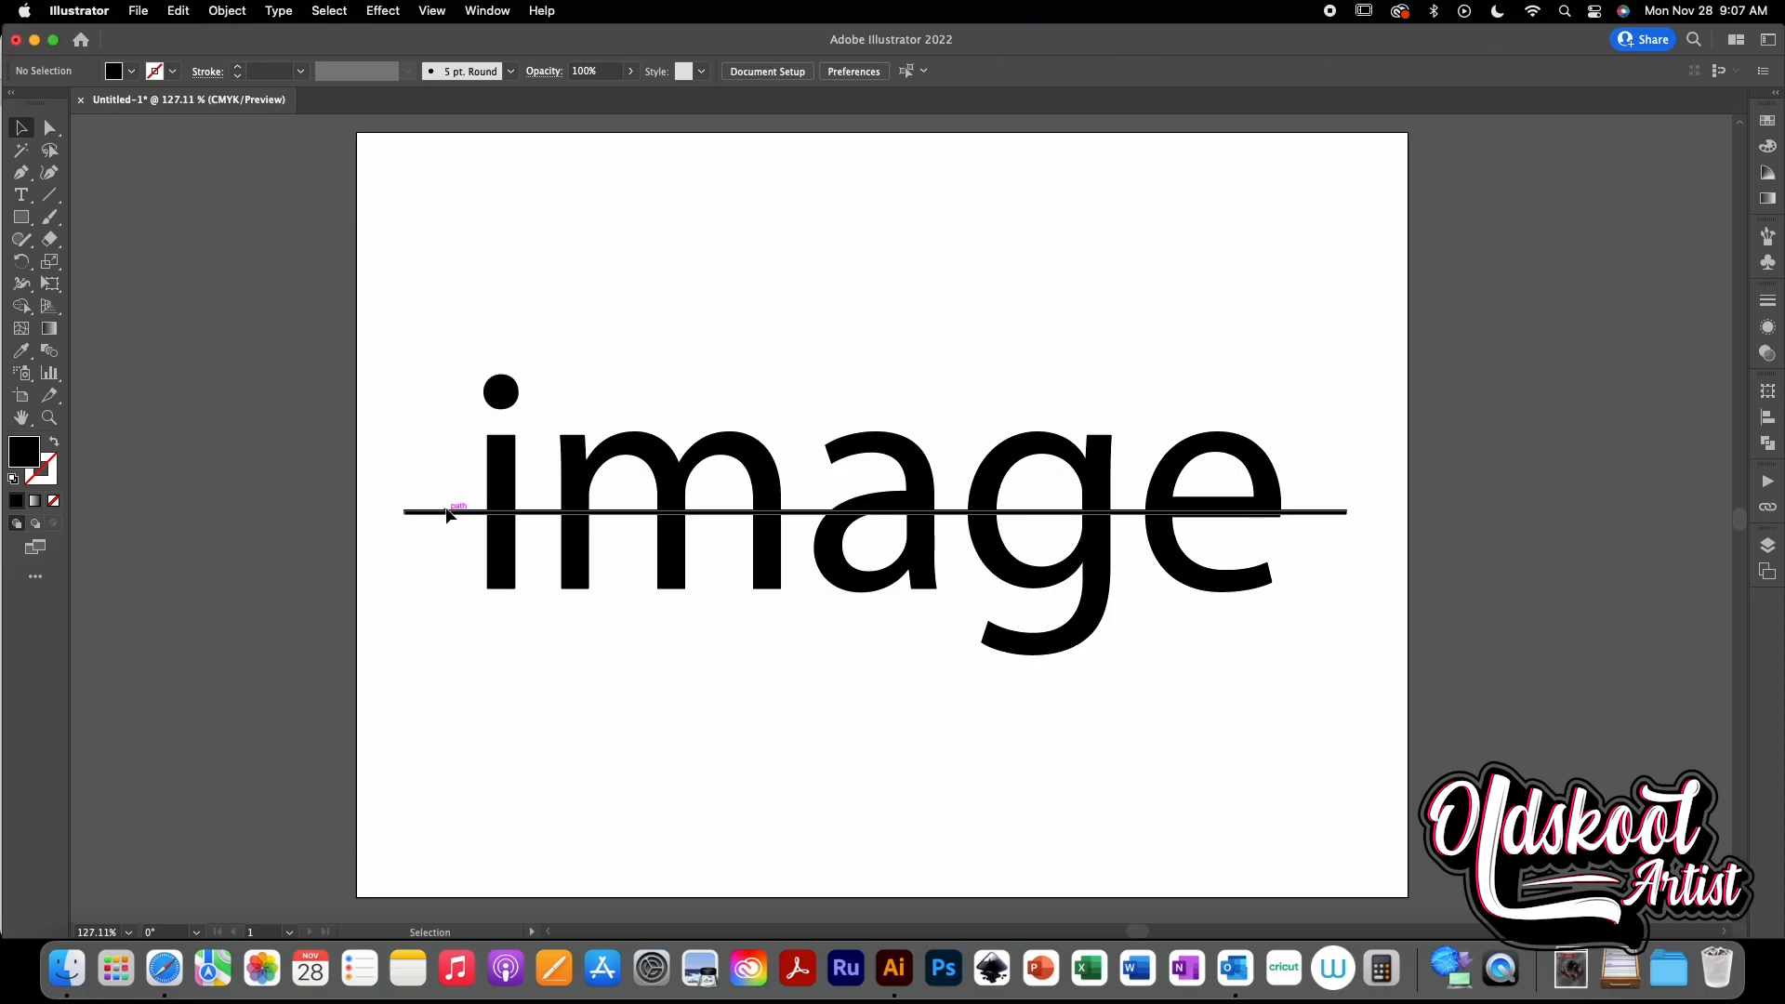
- Select the line together with the letter i and subtract the line from it with Minus Front
left_click(447, 511)
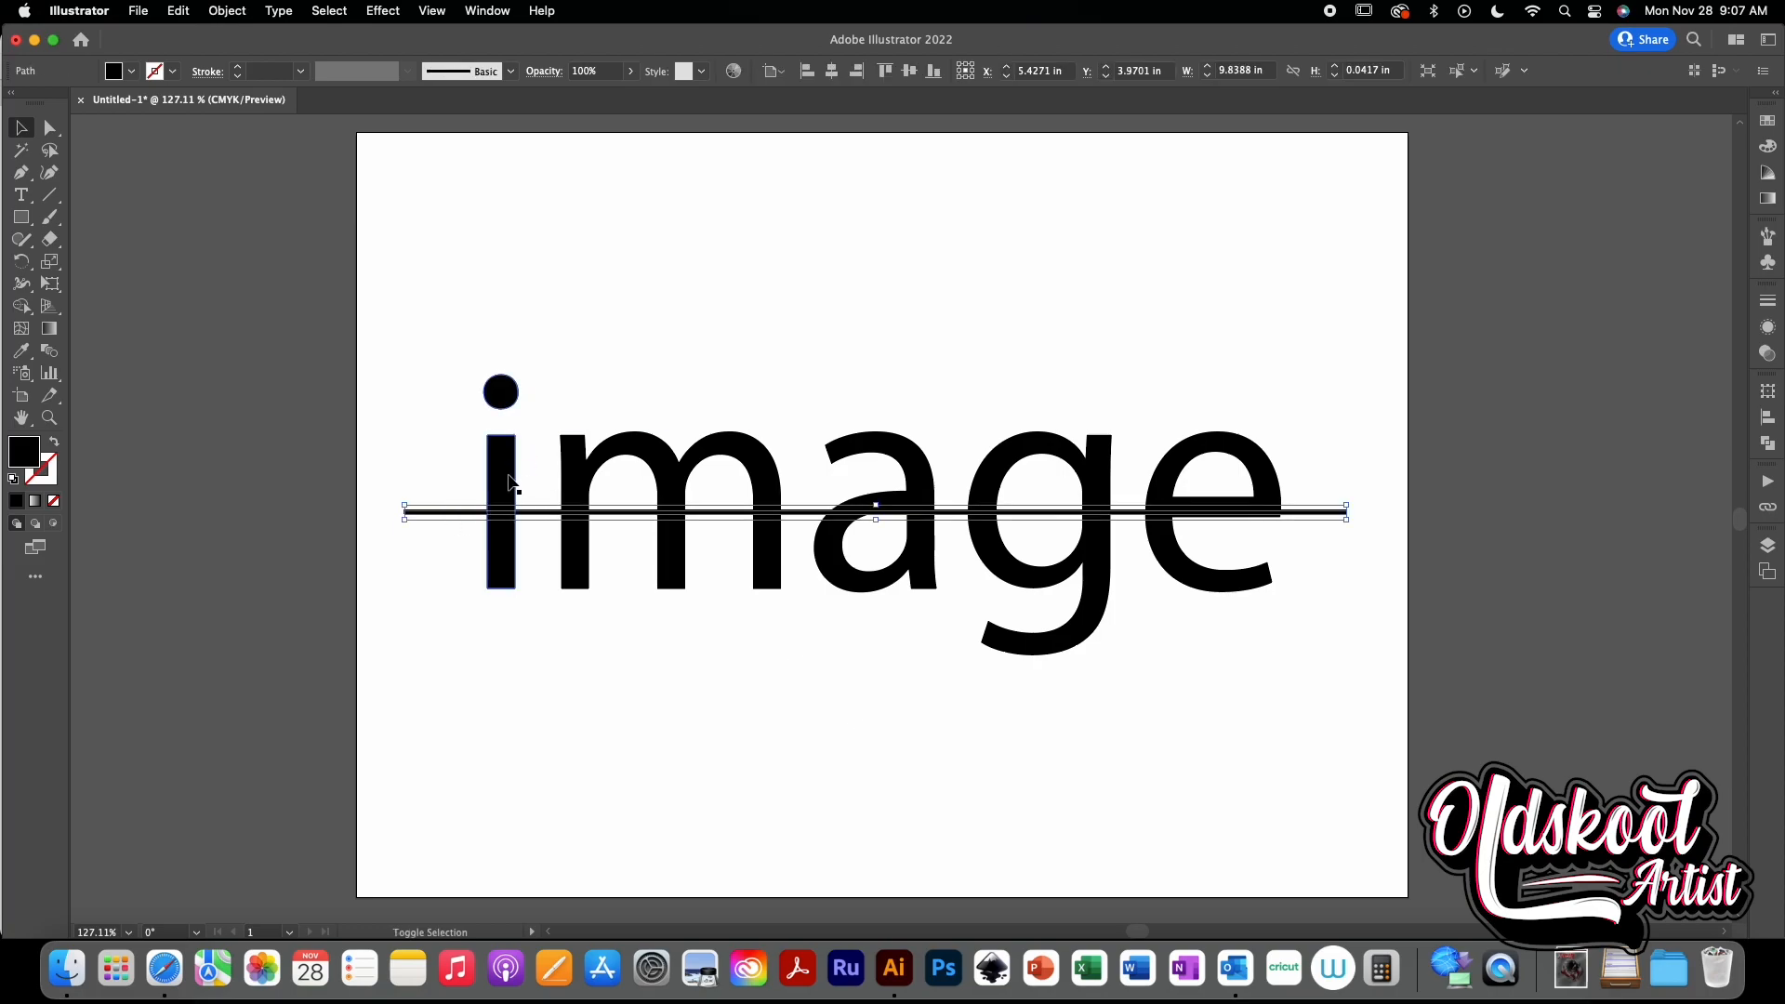
left_click(407, 568)
left_click(443, 512)
left_click(508, 477, "shift")
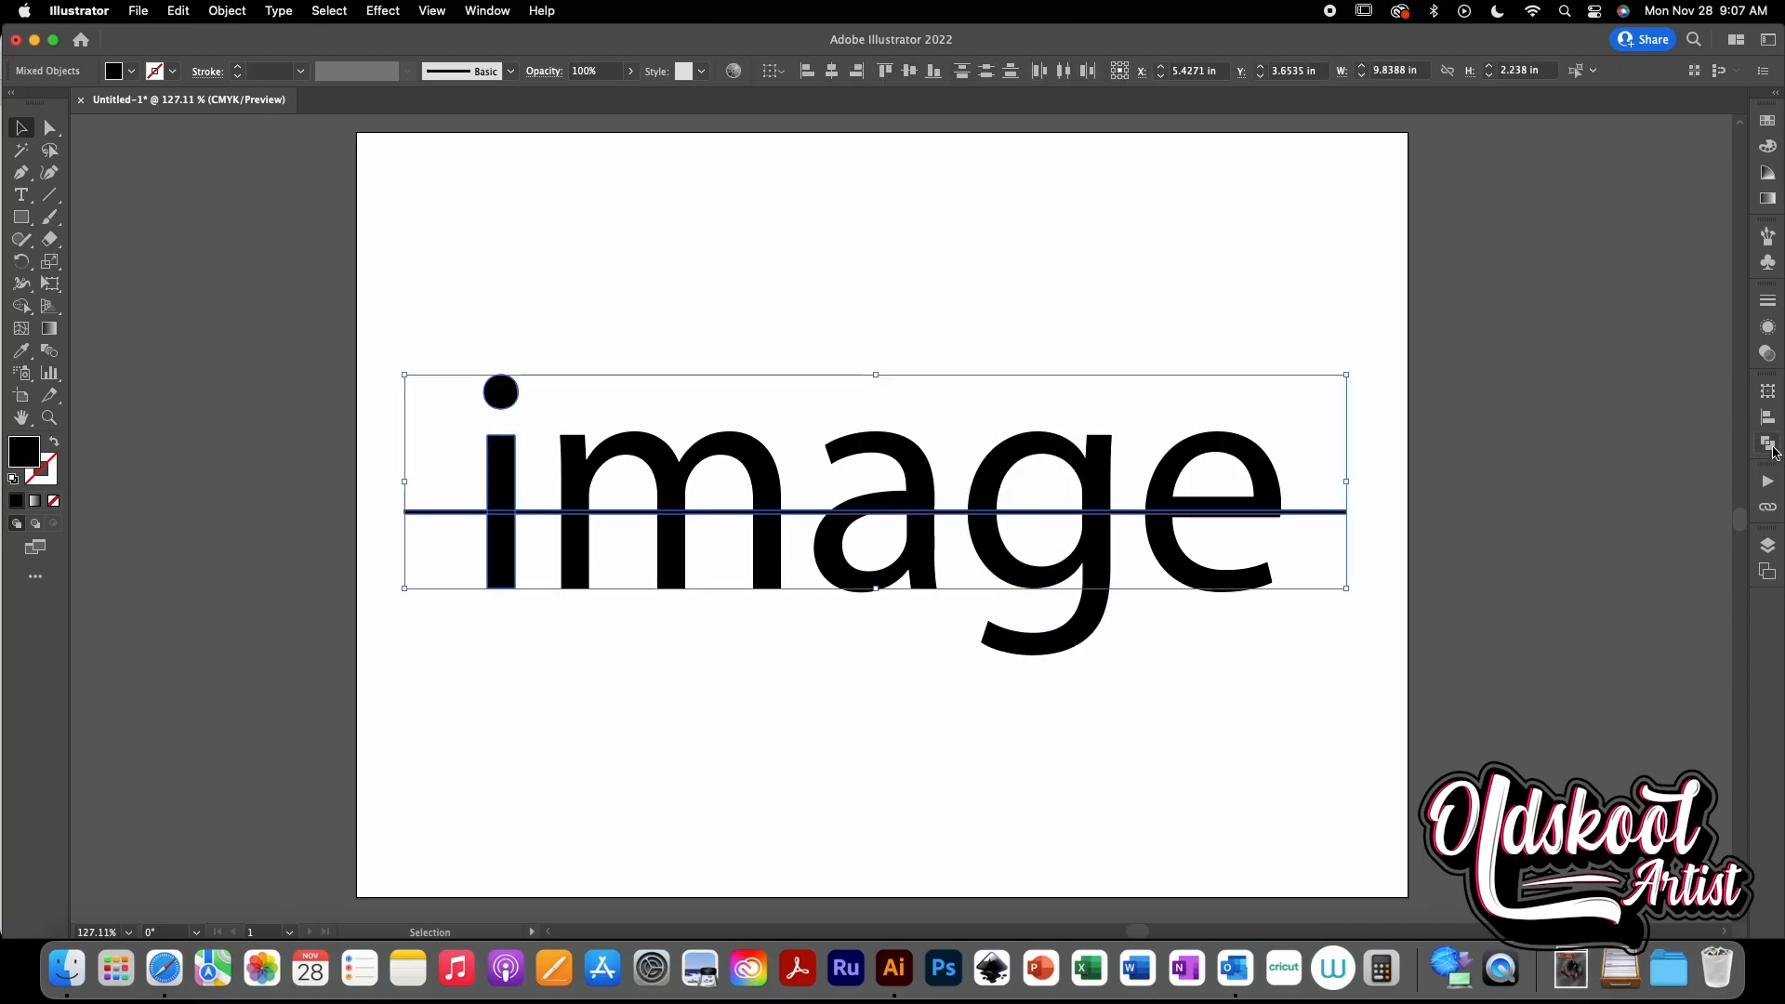
left_click(1771, 448)
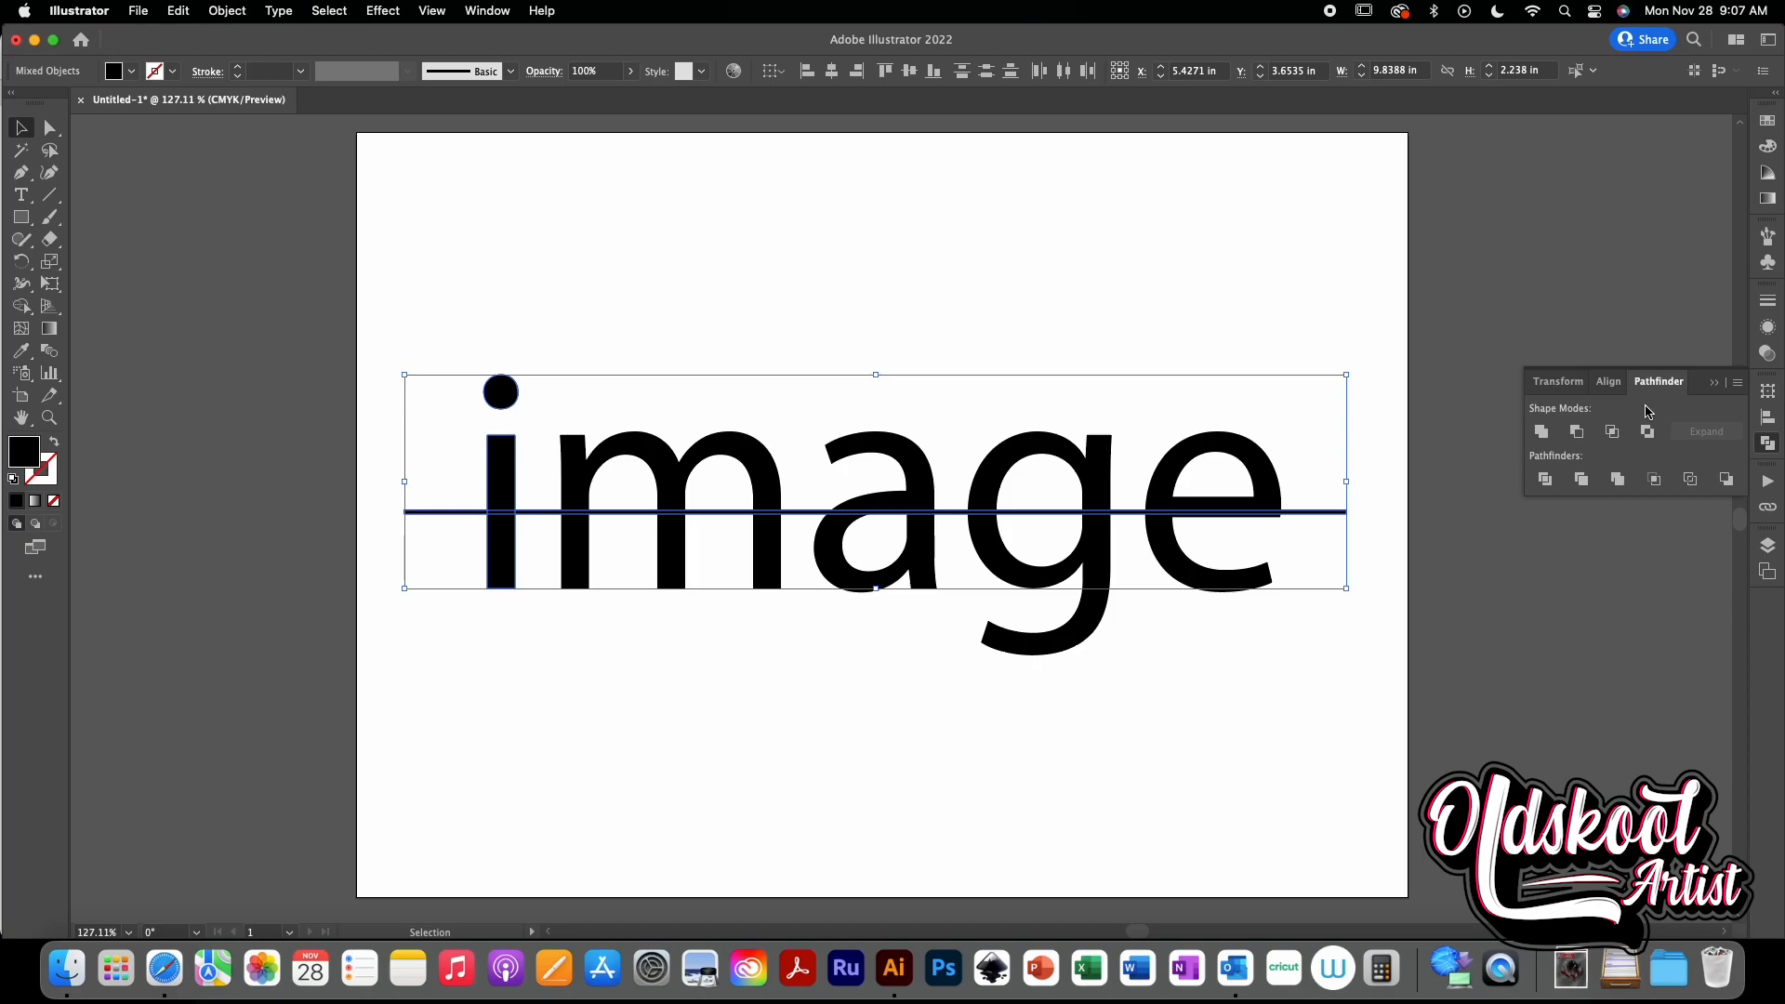
left_click(1578, 431)
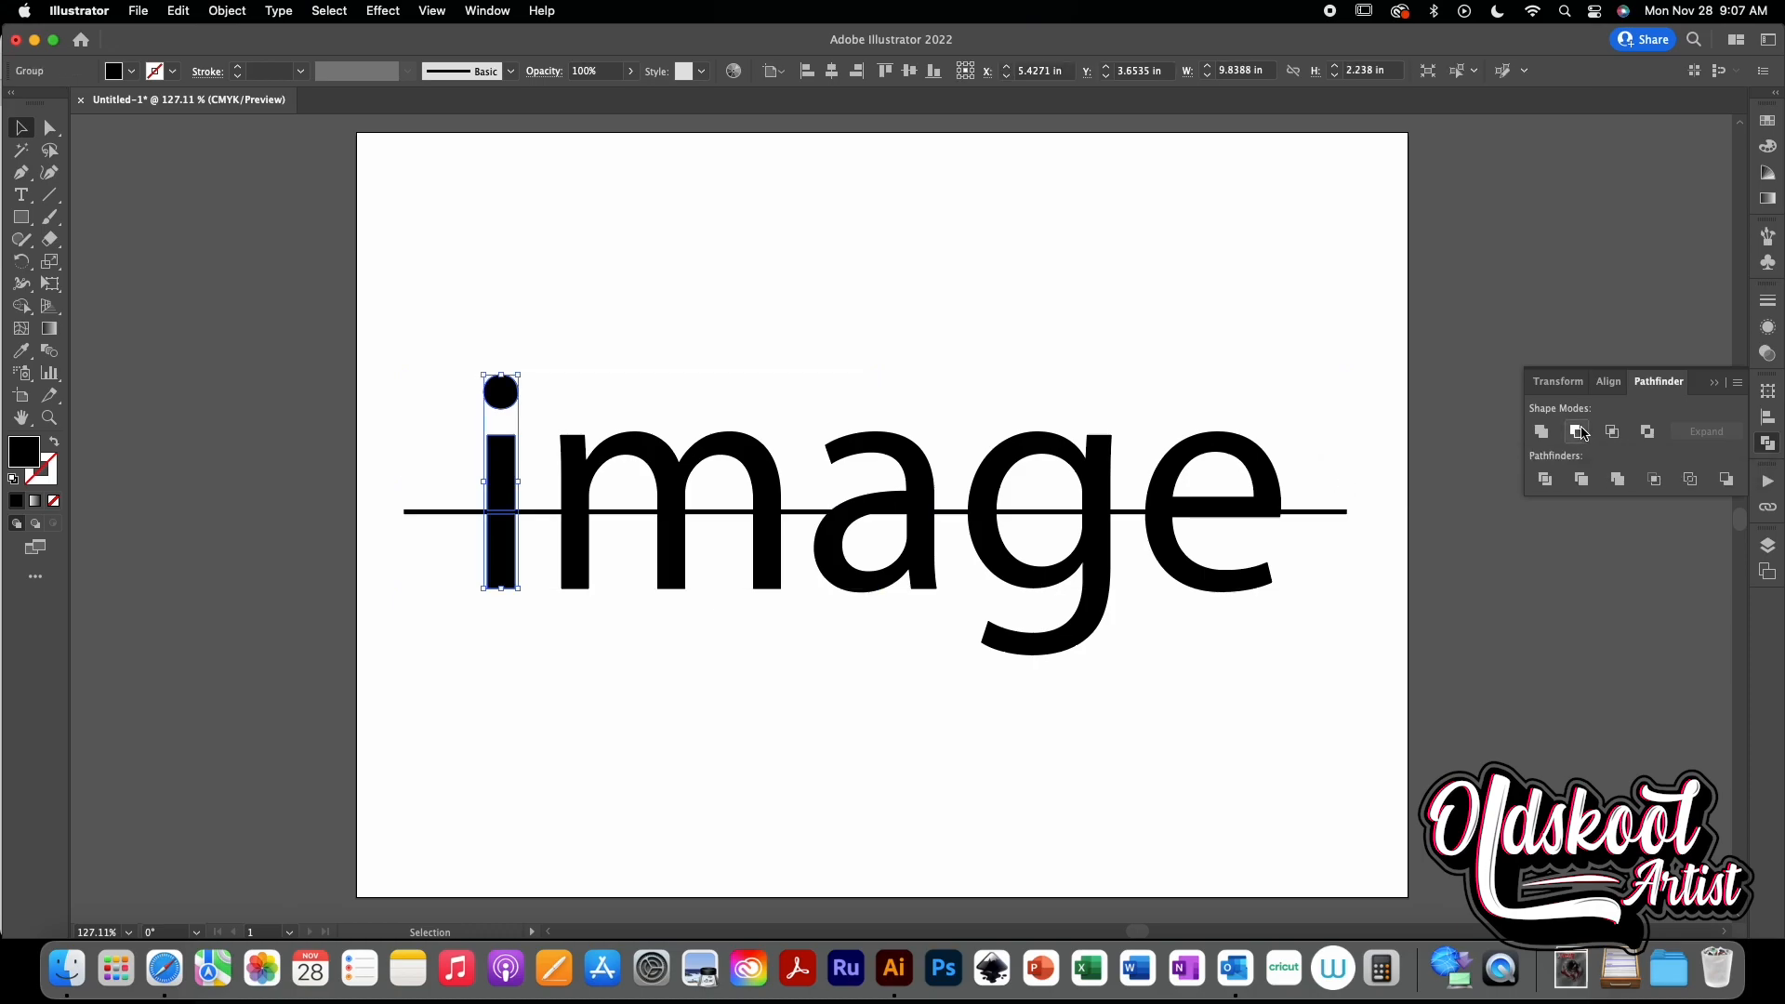
left_click(884, 741)
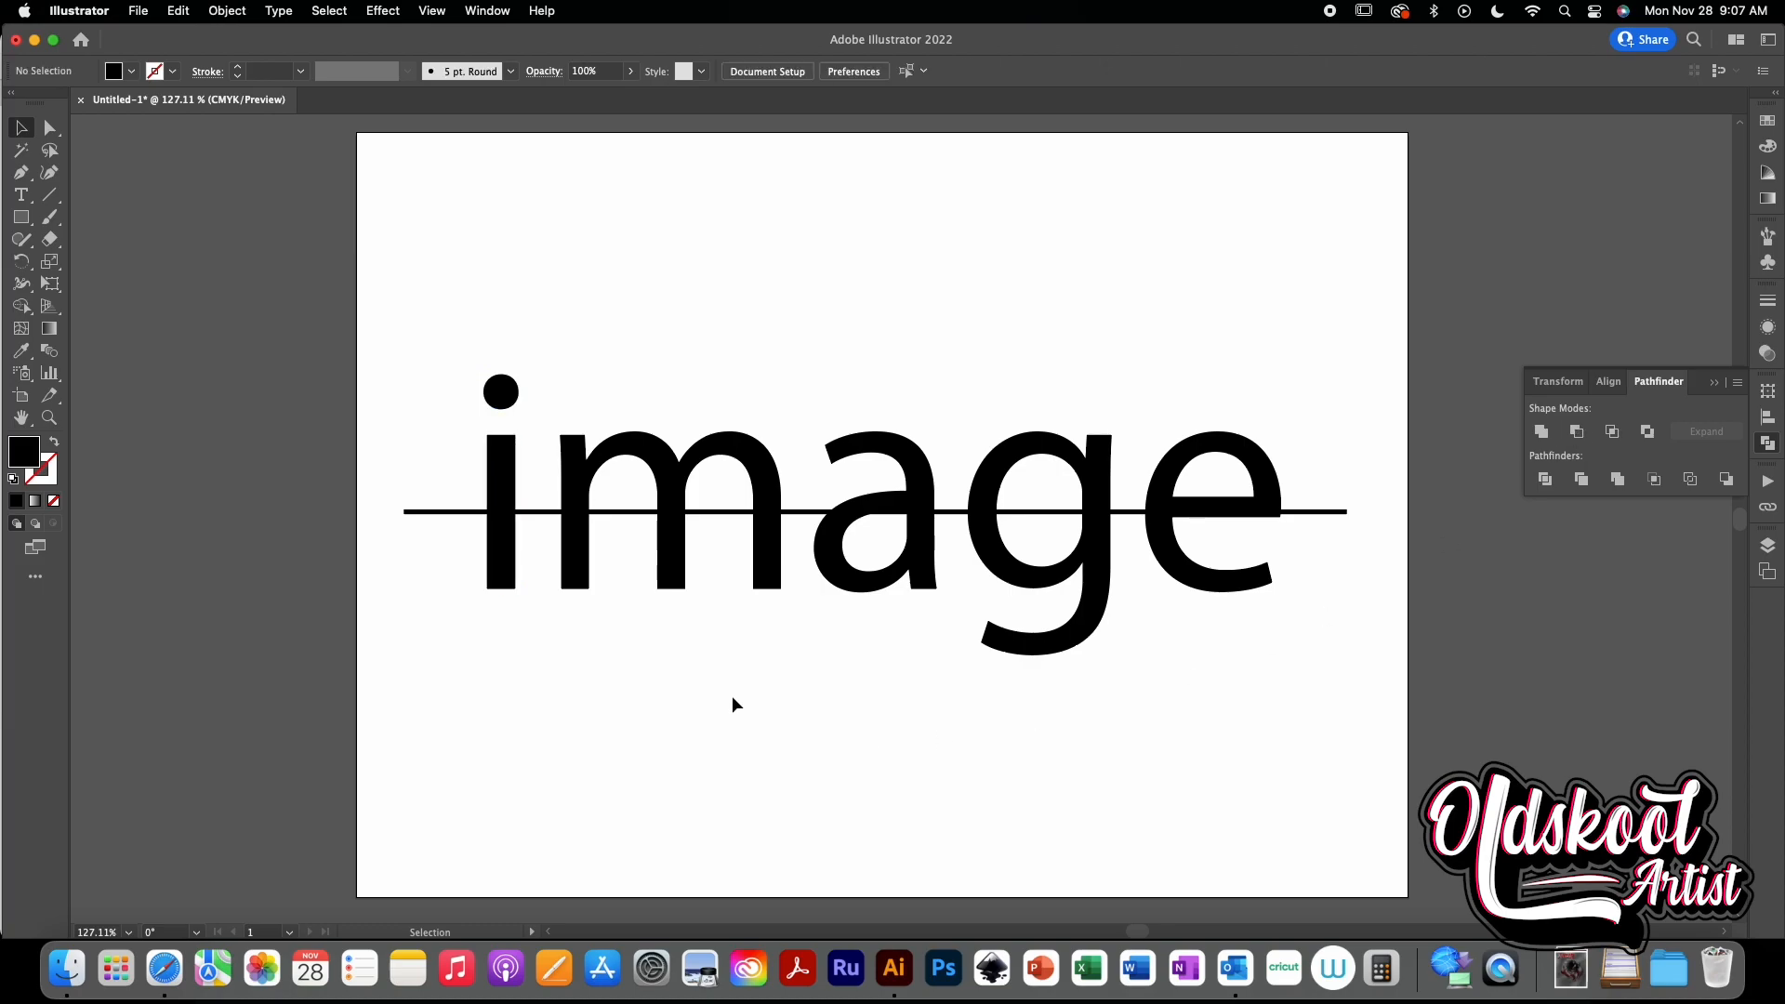
- Select the line with the letter m and cut the letter with Minus Front
left_click(470, 512)
left_click(586, 484, "shift")
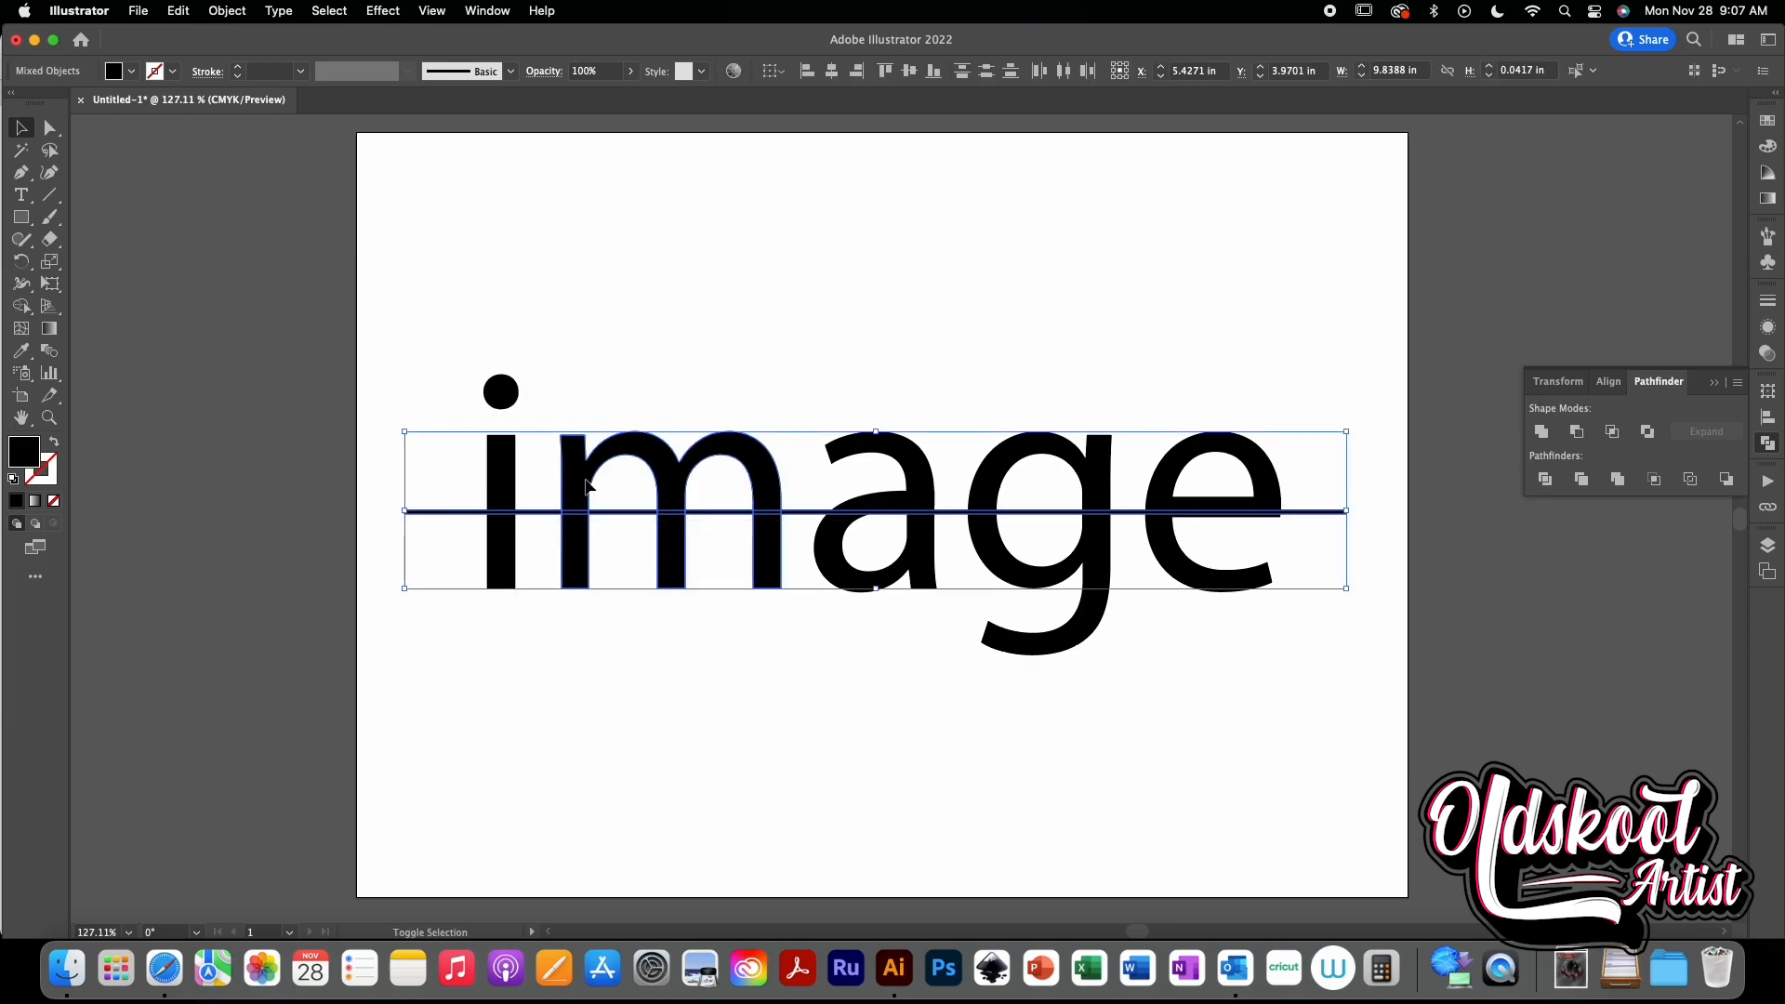
left_click(1583, 438)
- Select the line with the letter a and cut the letter with Minus Front
left_click(942, 512)
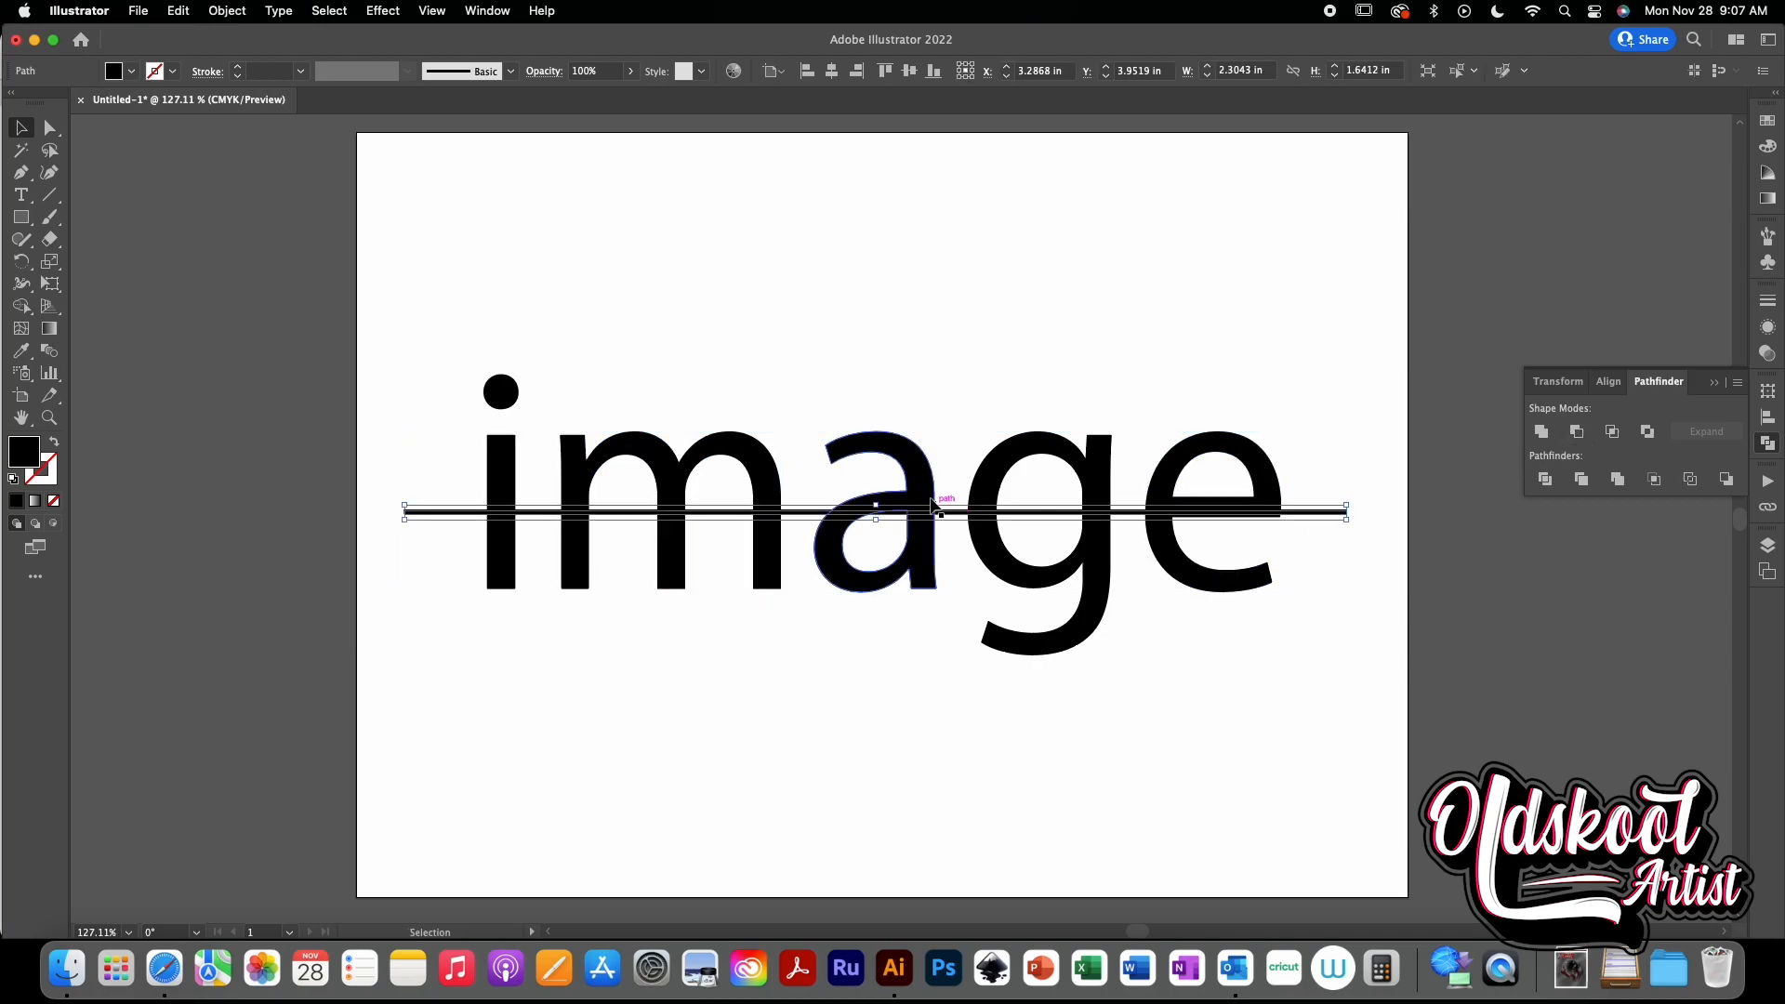
left_click(926, 497, "shift")
left_click(1577, 432)
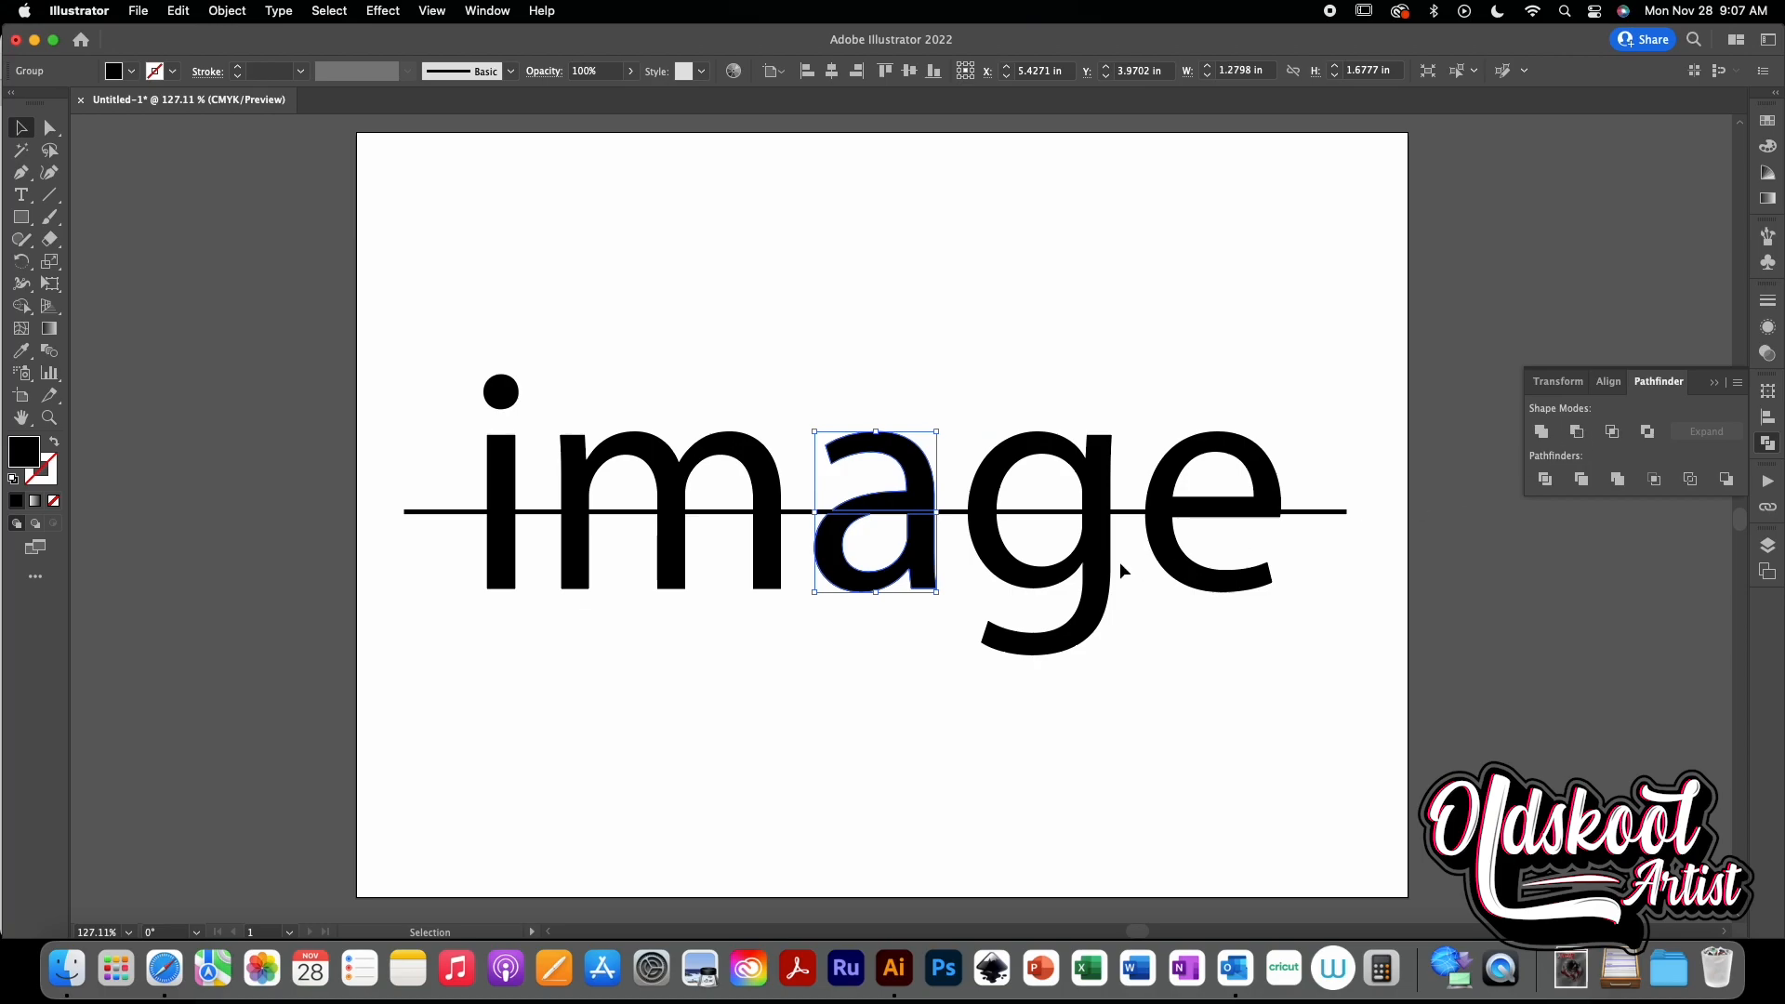
- Select the line with the letter g and cut the letter with Minus Front
left_click(1129, 512)
left_click(1107, 521, "shift")
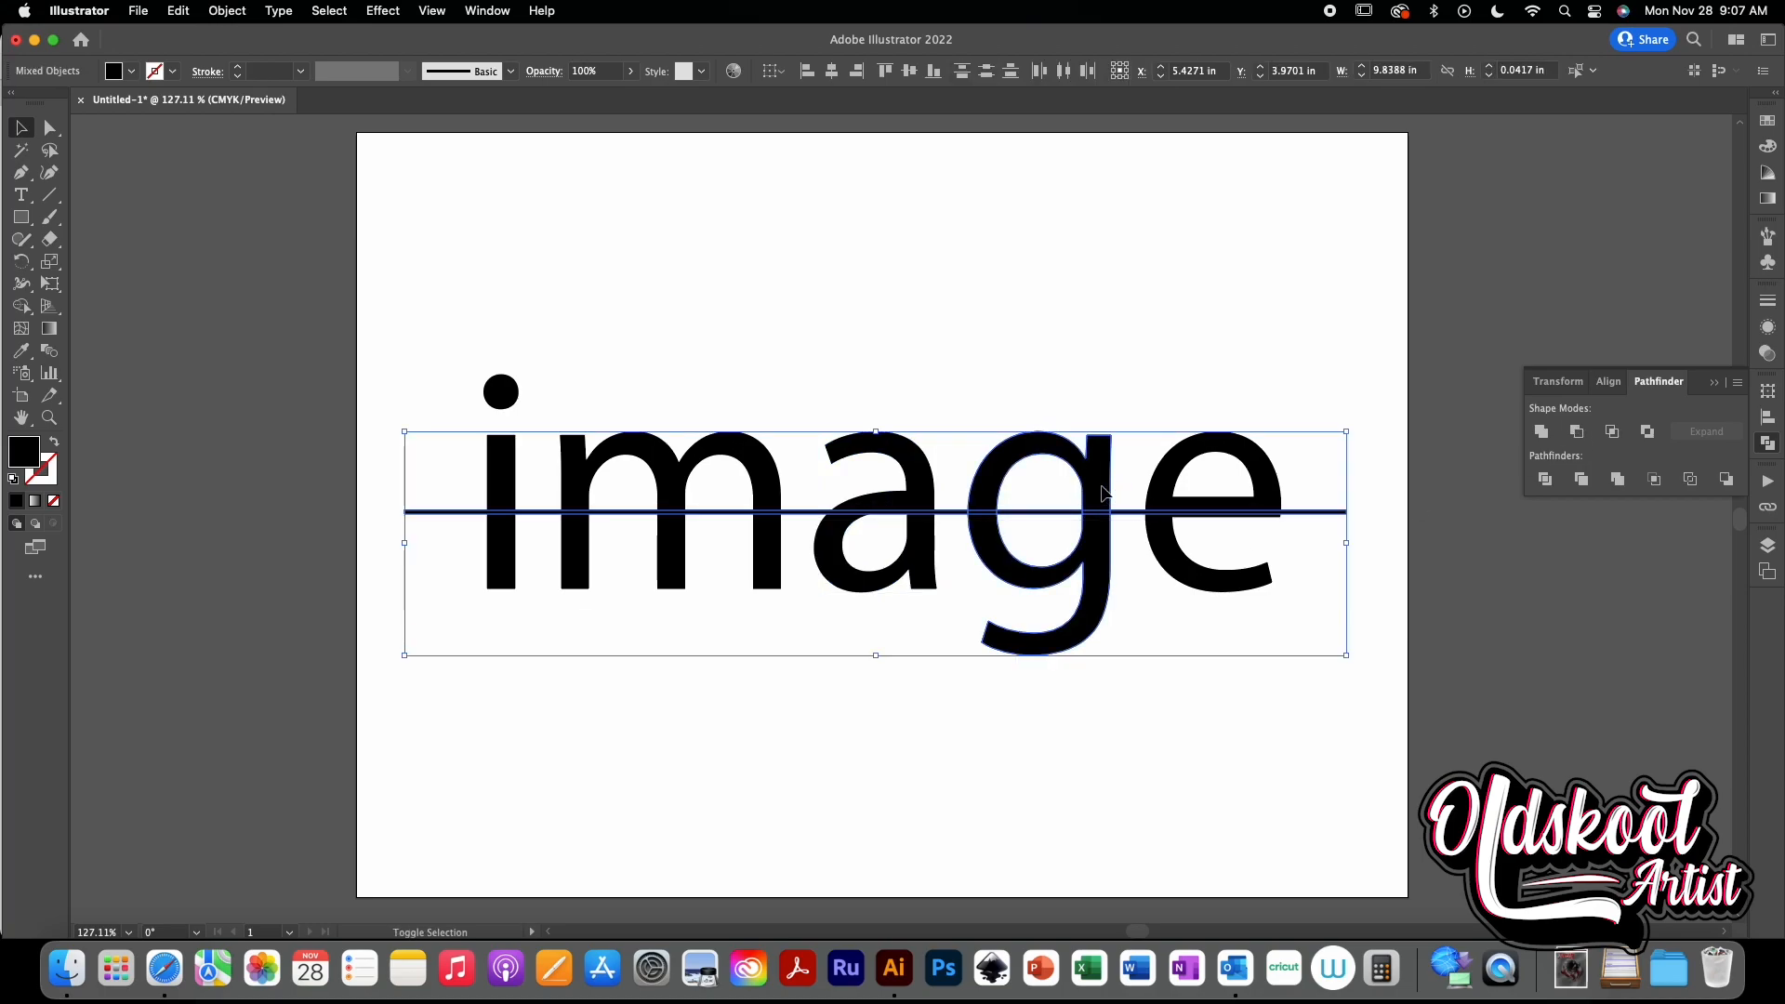
left_click(1576, 432)
- Select the line with the letter e and cut the letter with Minus Front
left_click(1301, 512)
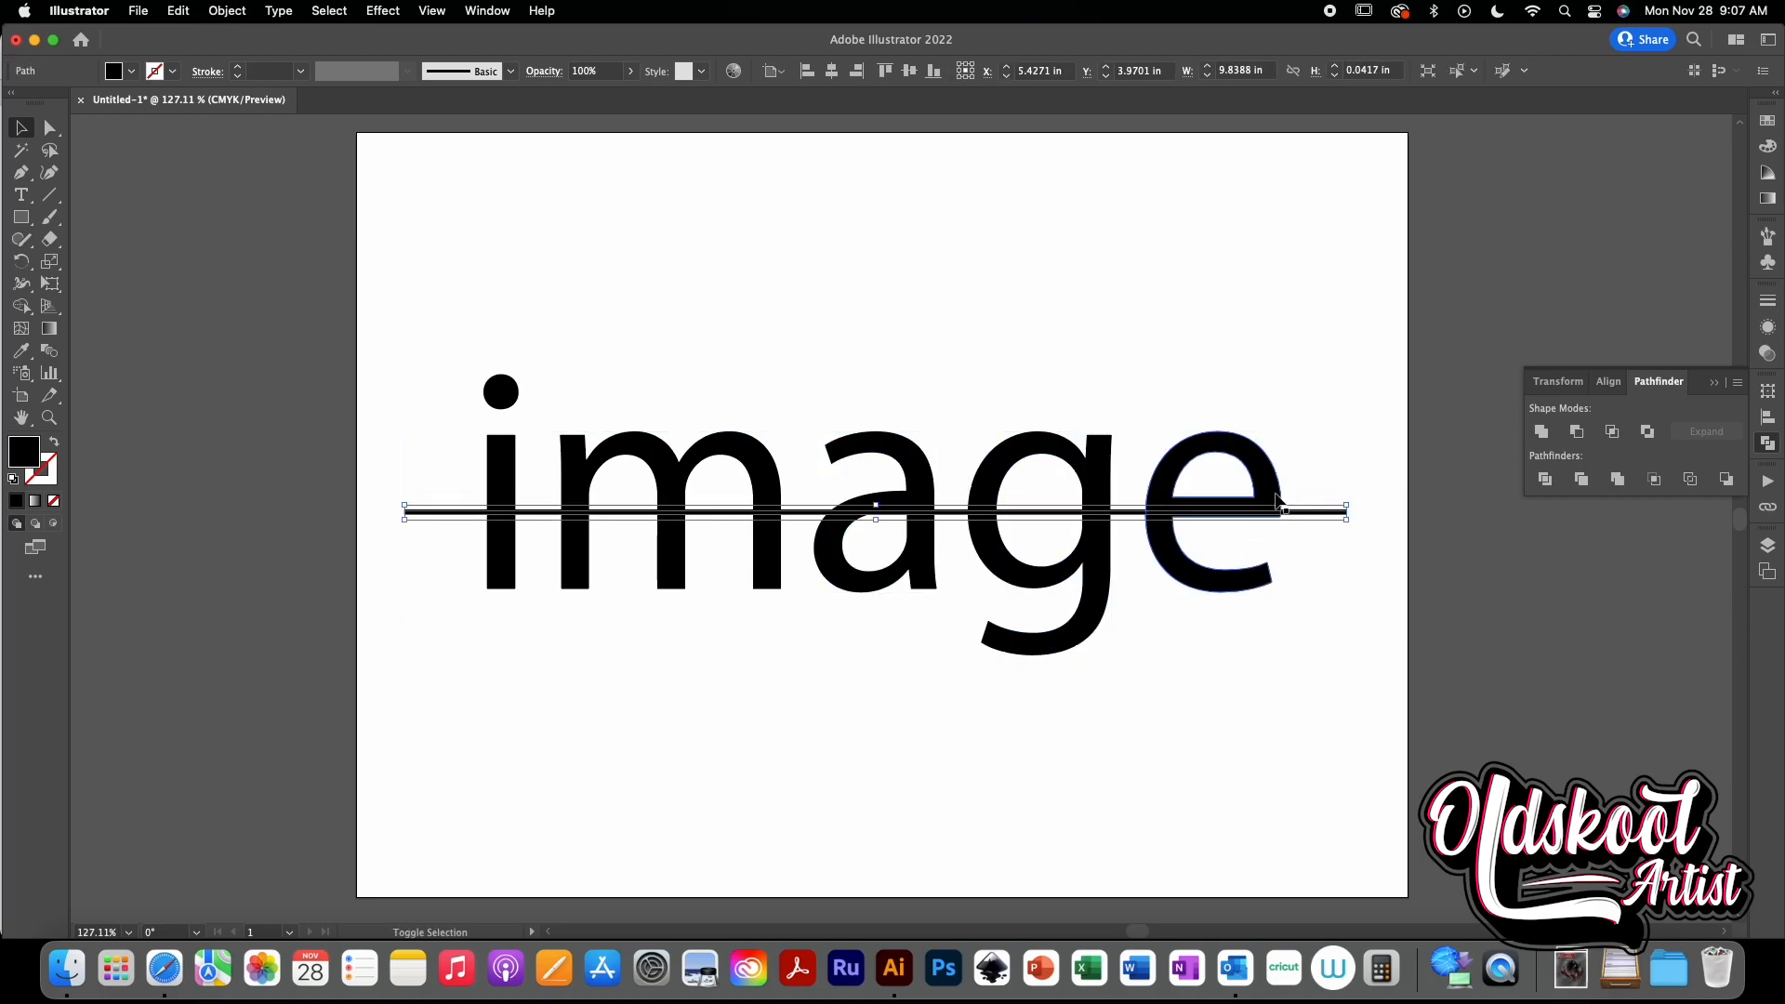
left_click(1276, 502, "shift")
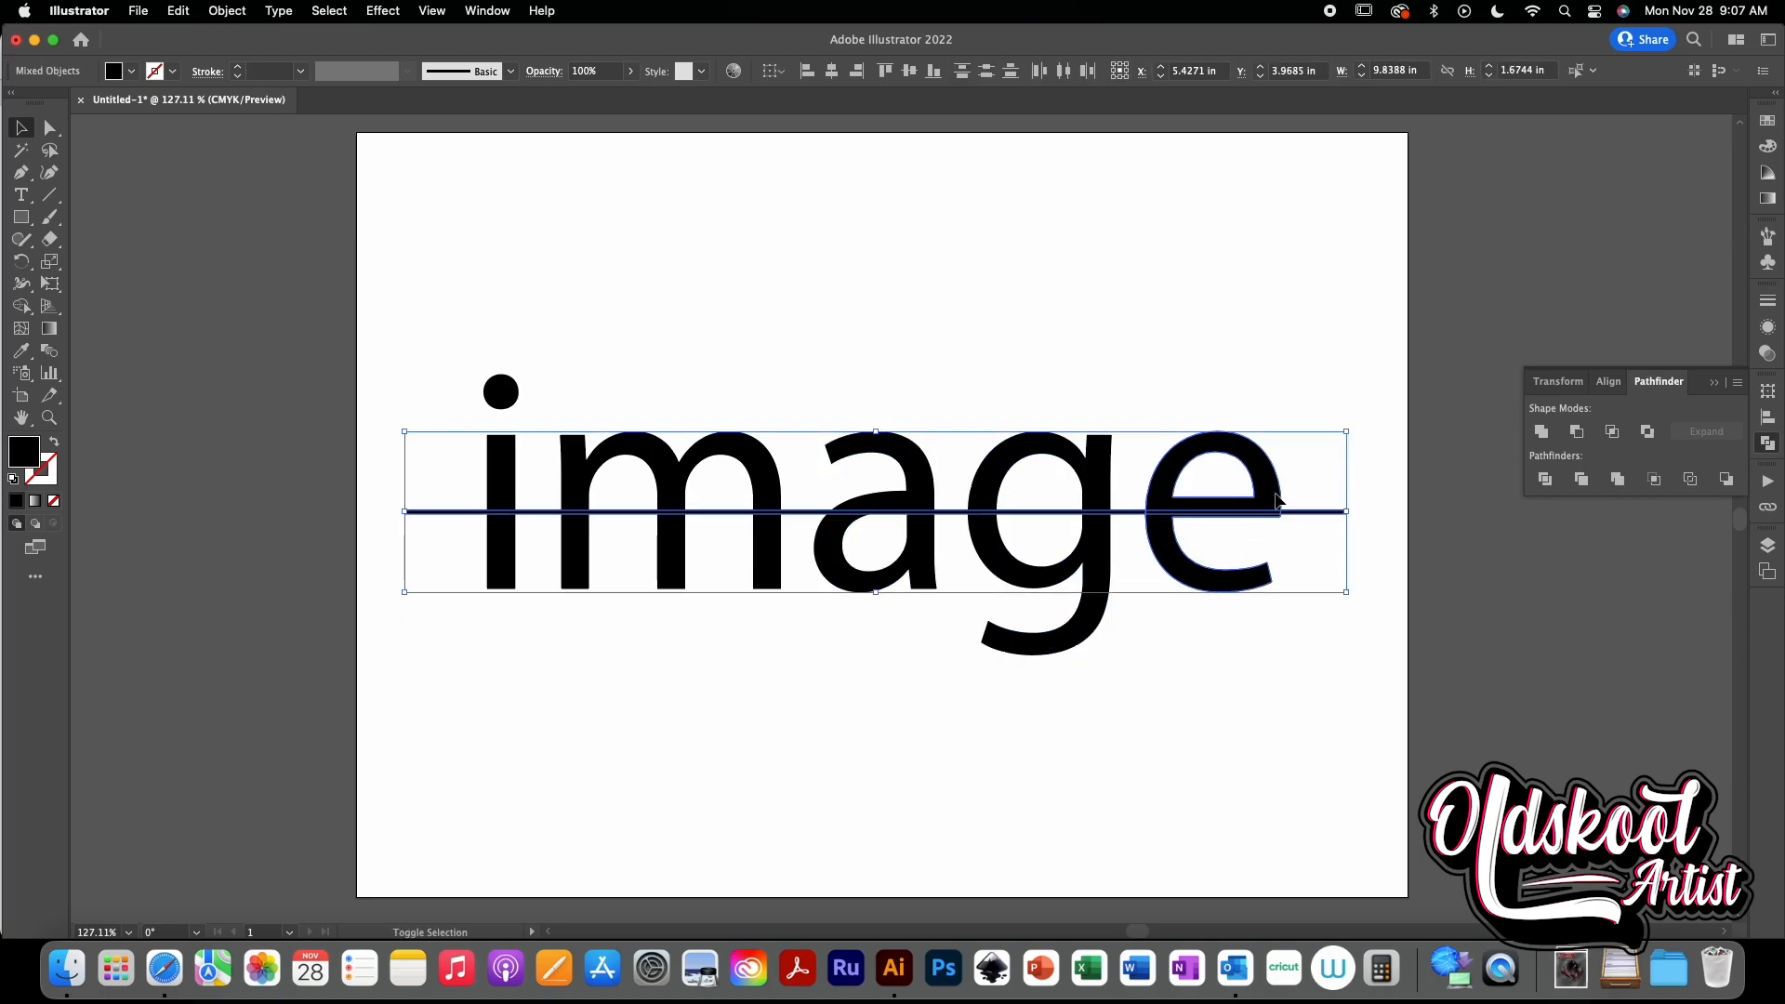
left_click(1576, 432)
left_click(1275, 673)
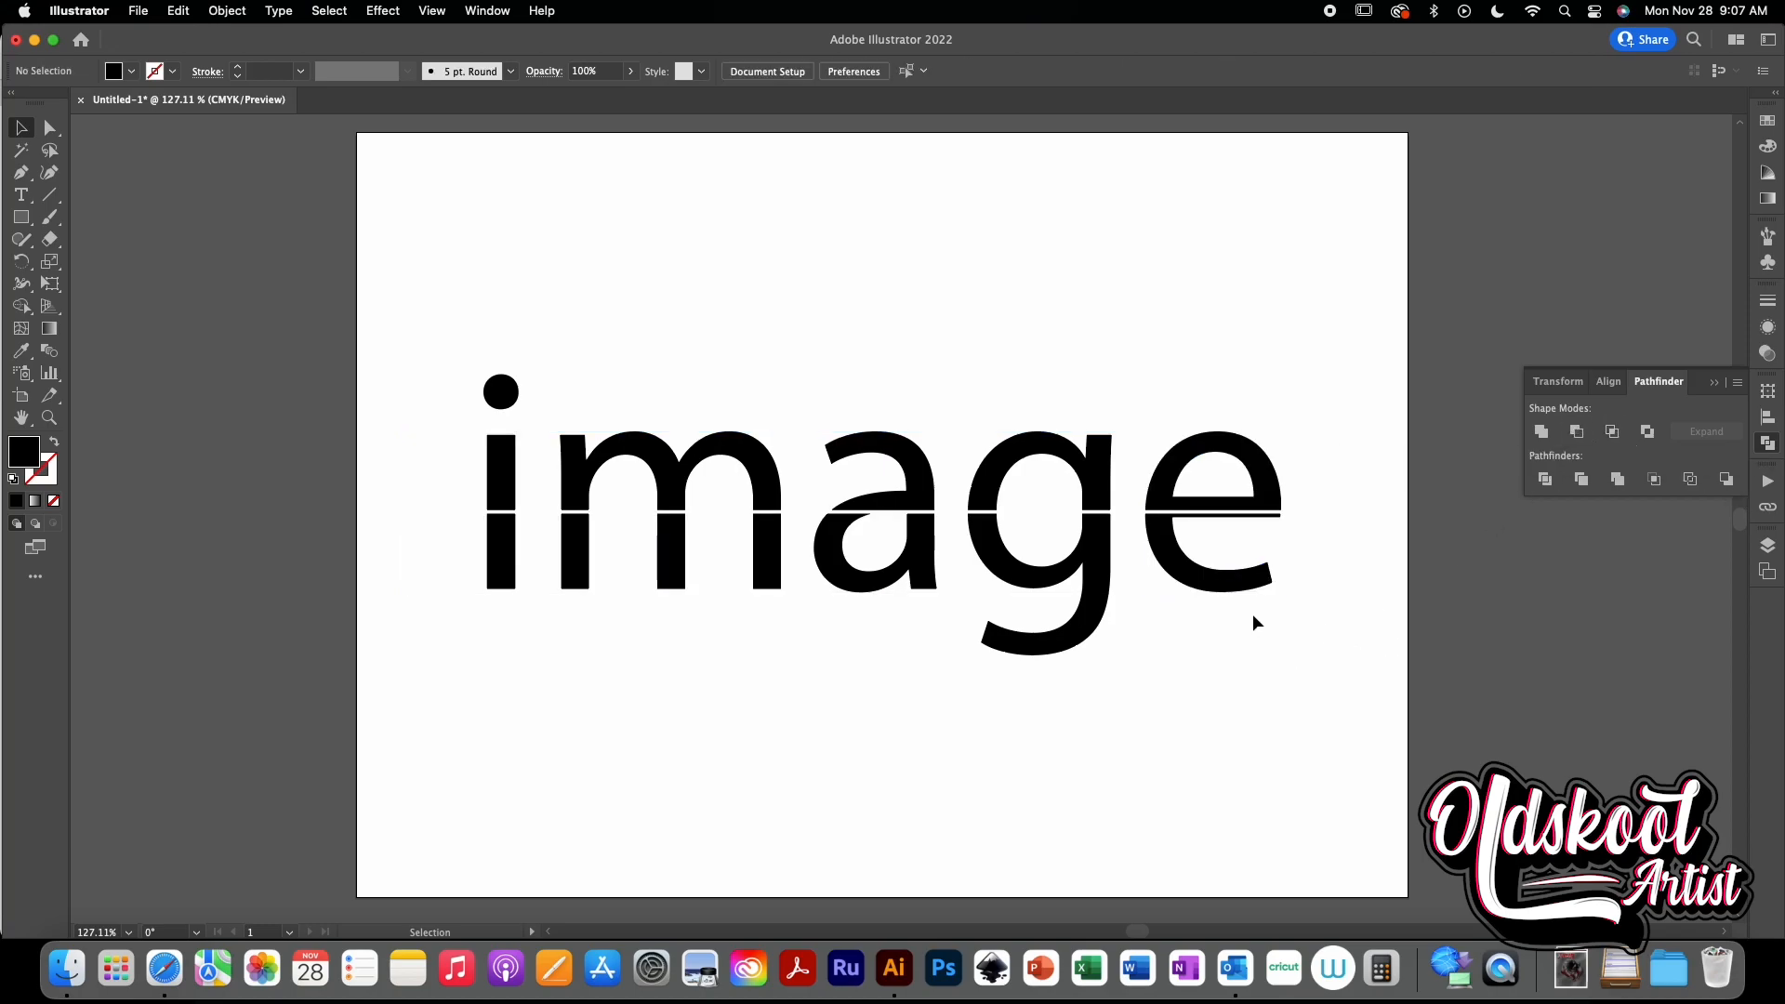
- Select all the cut letter pieces and ungroup them
left_click_drag(1361, 696, 470, 548)
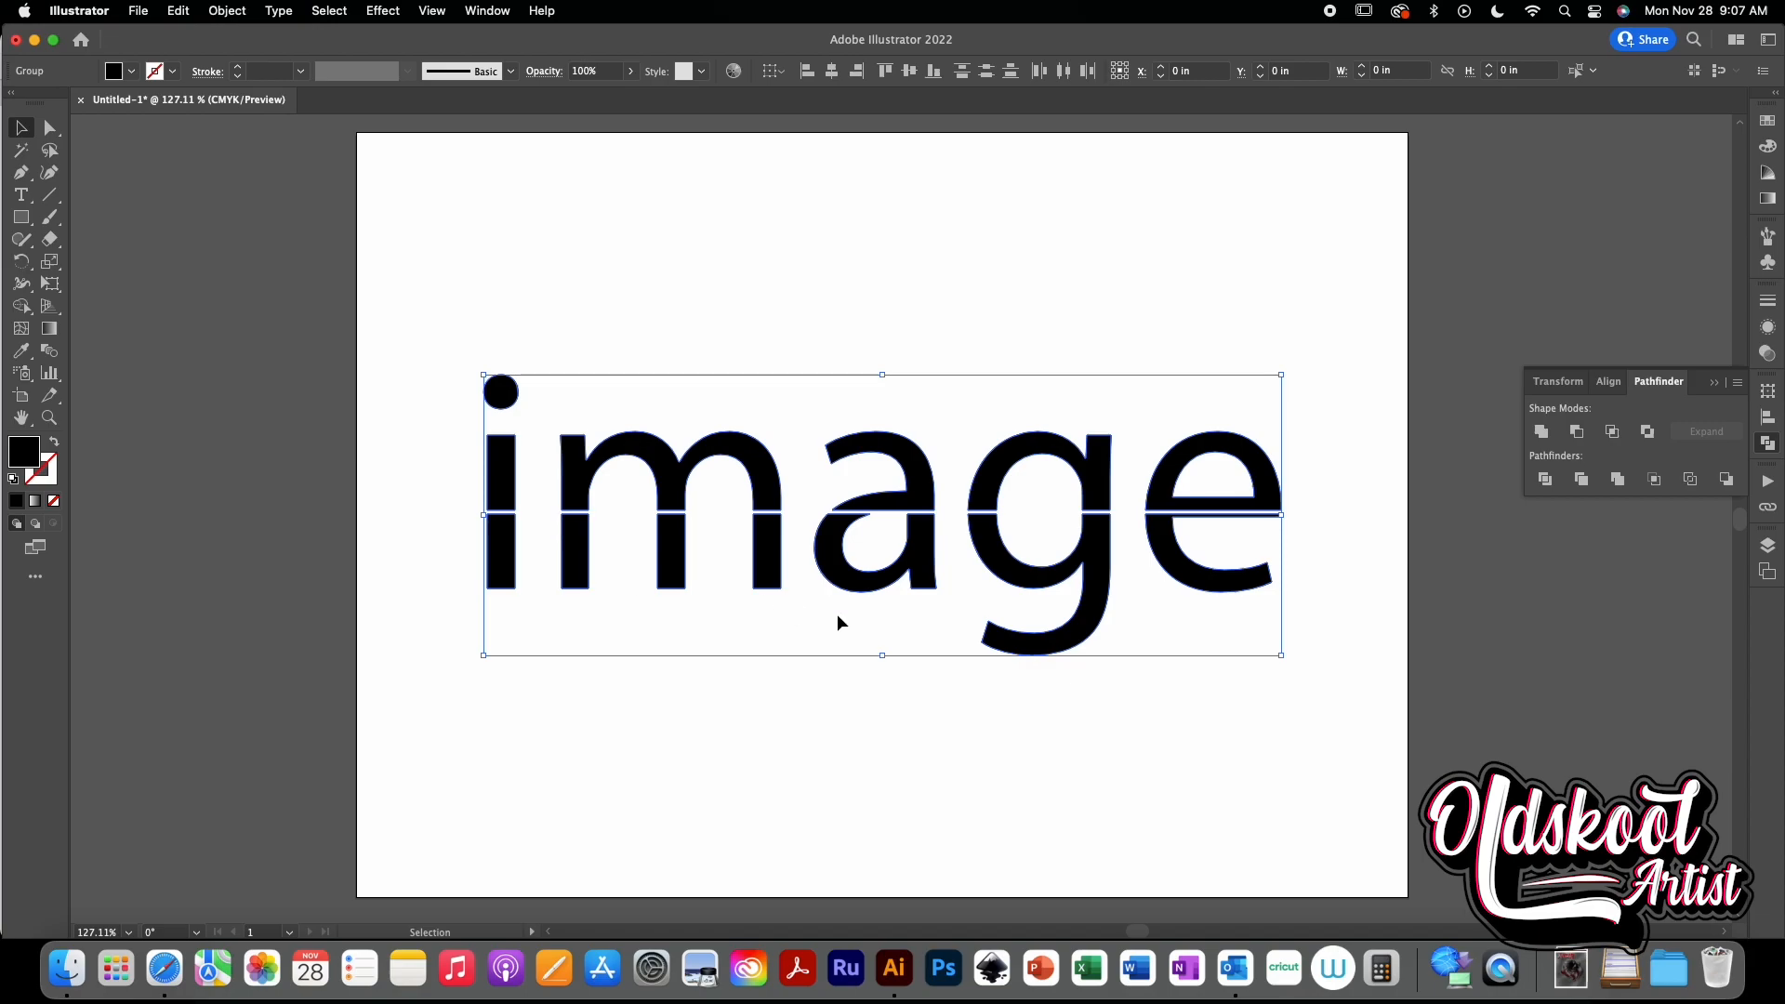
left_click(927, 640)
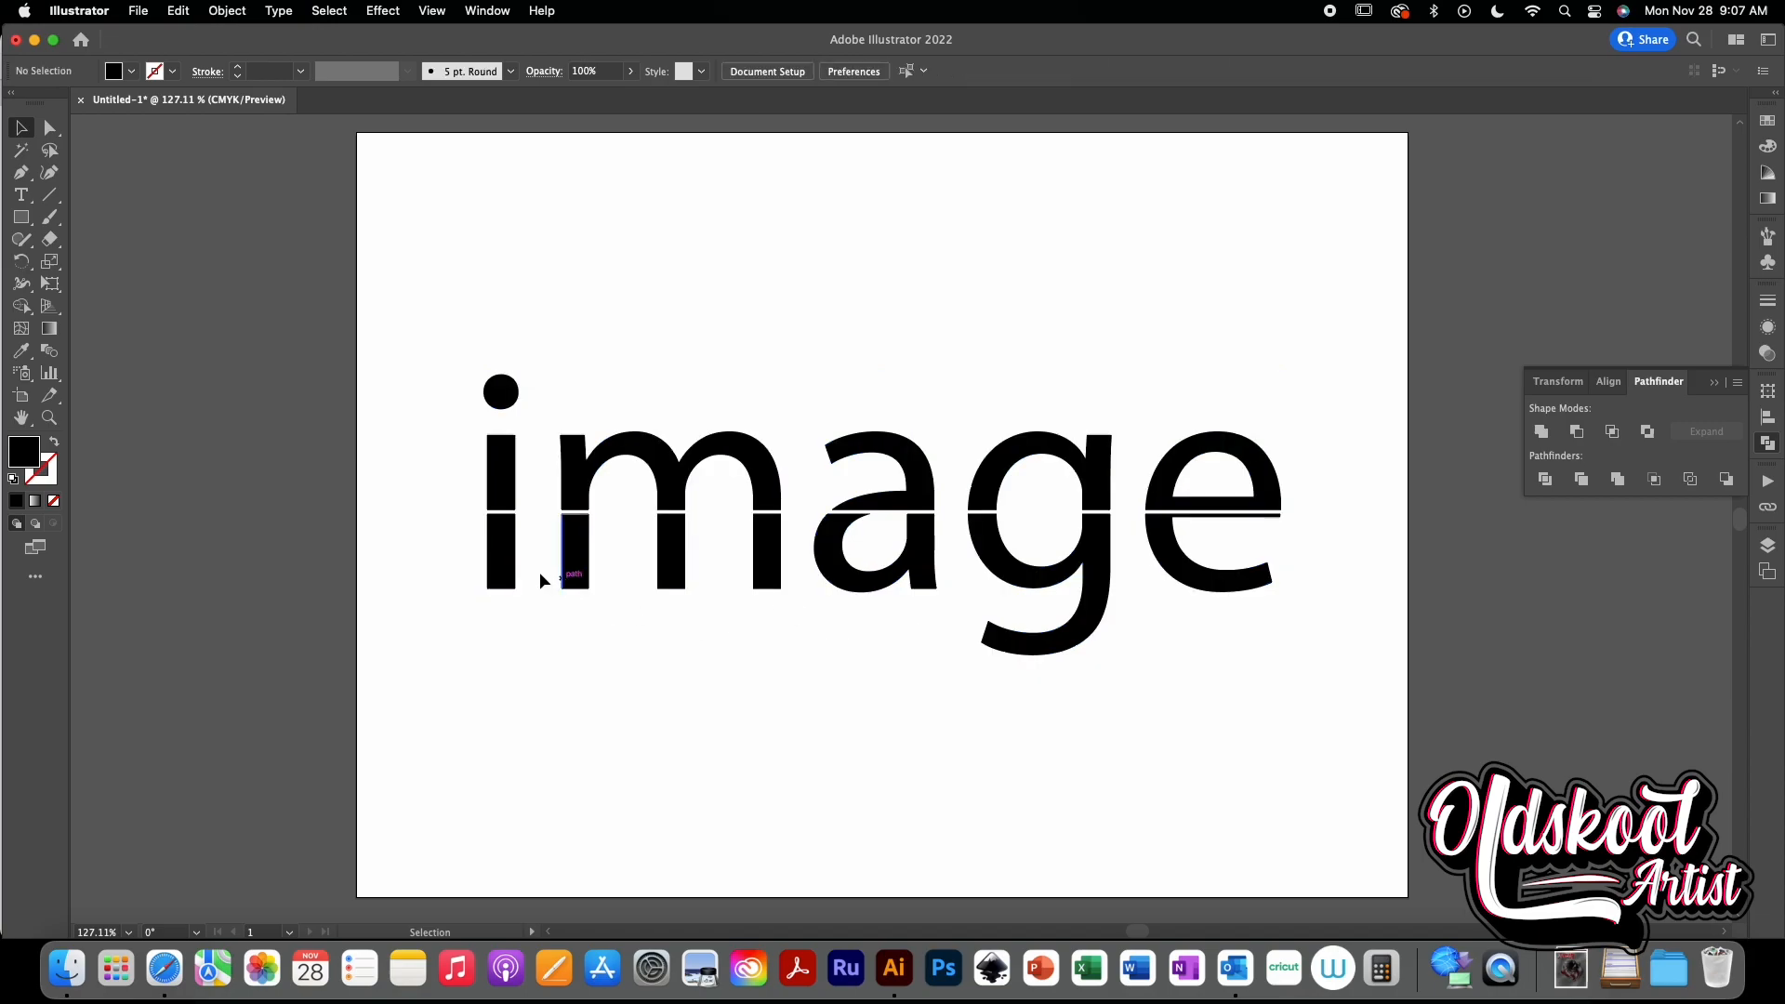
left_click(509, 562)
left_click(574, 563, "shift")
left_click(671, 563, "shift")
left_click(681, 564, "shift")
left_click(835, 570, "shift")
left_click(1111, 567, "shift")
left_click(1169, 569, "shift")
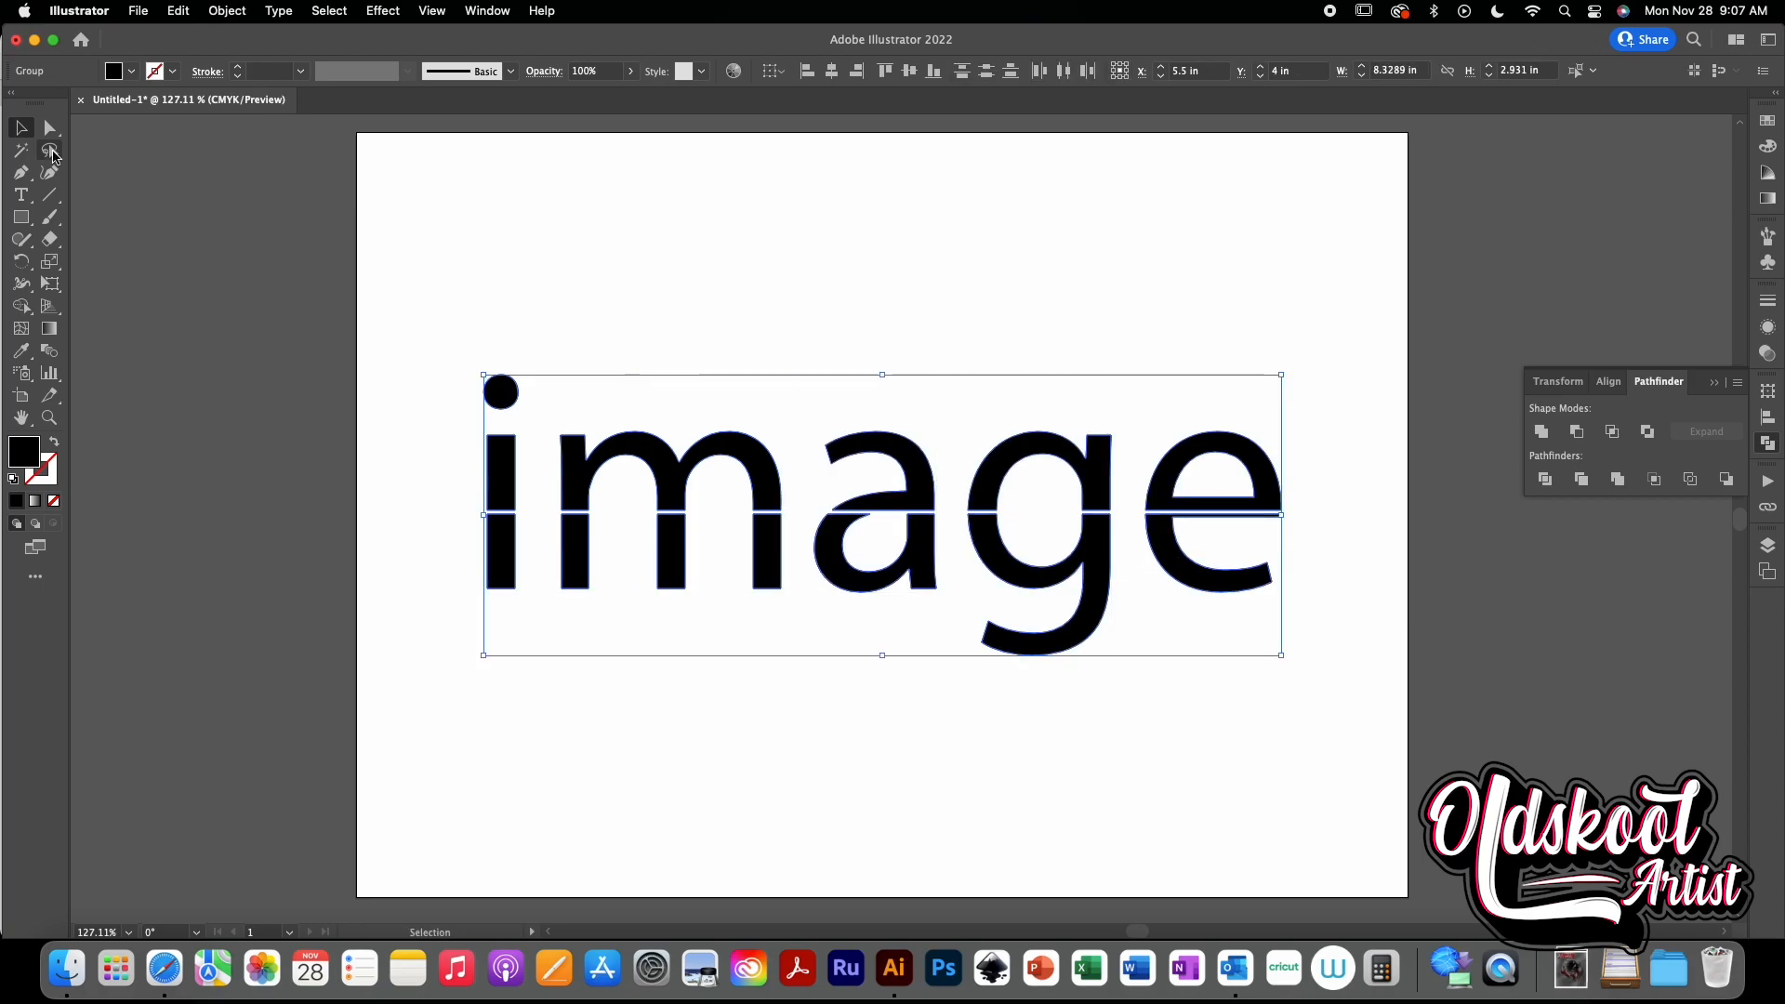
left_click(213, 15)
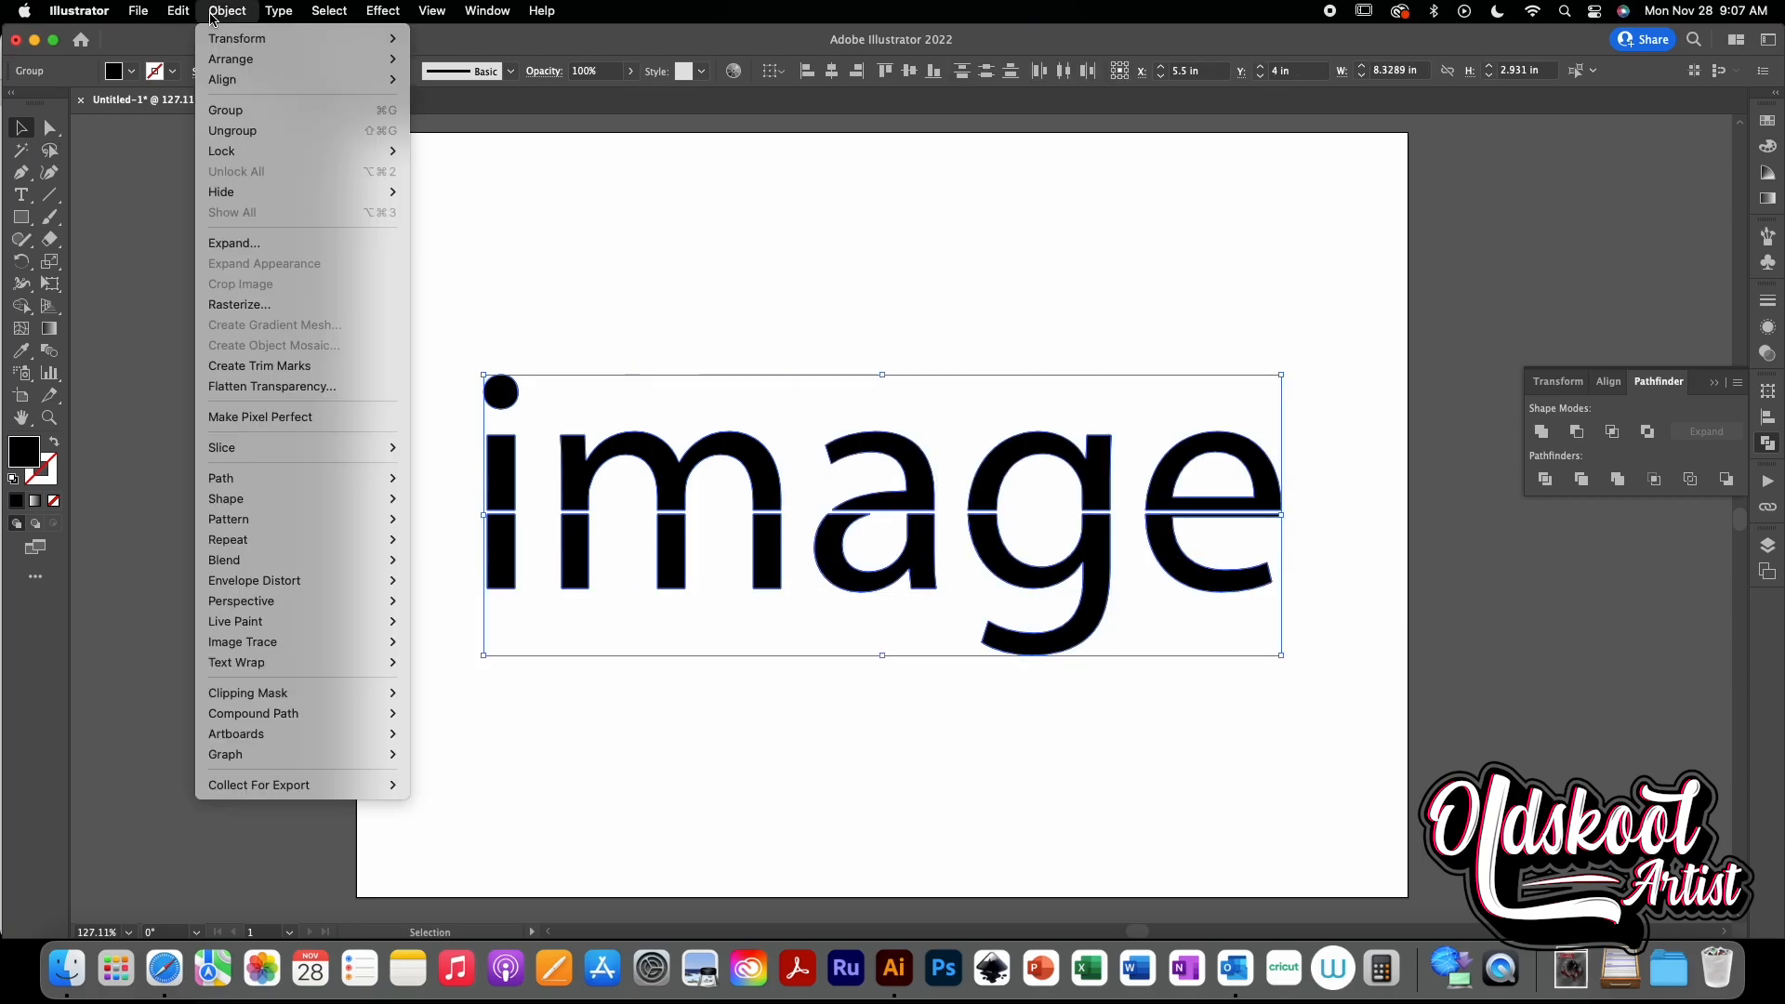
left_click(238, 132)
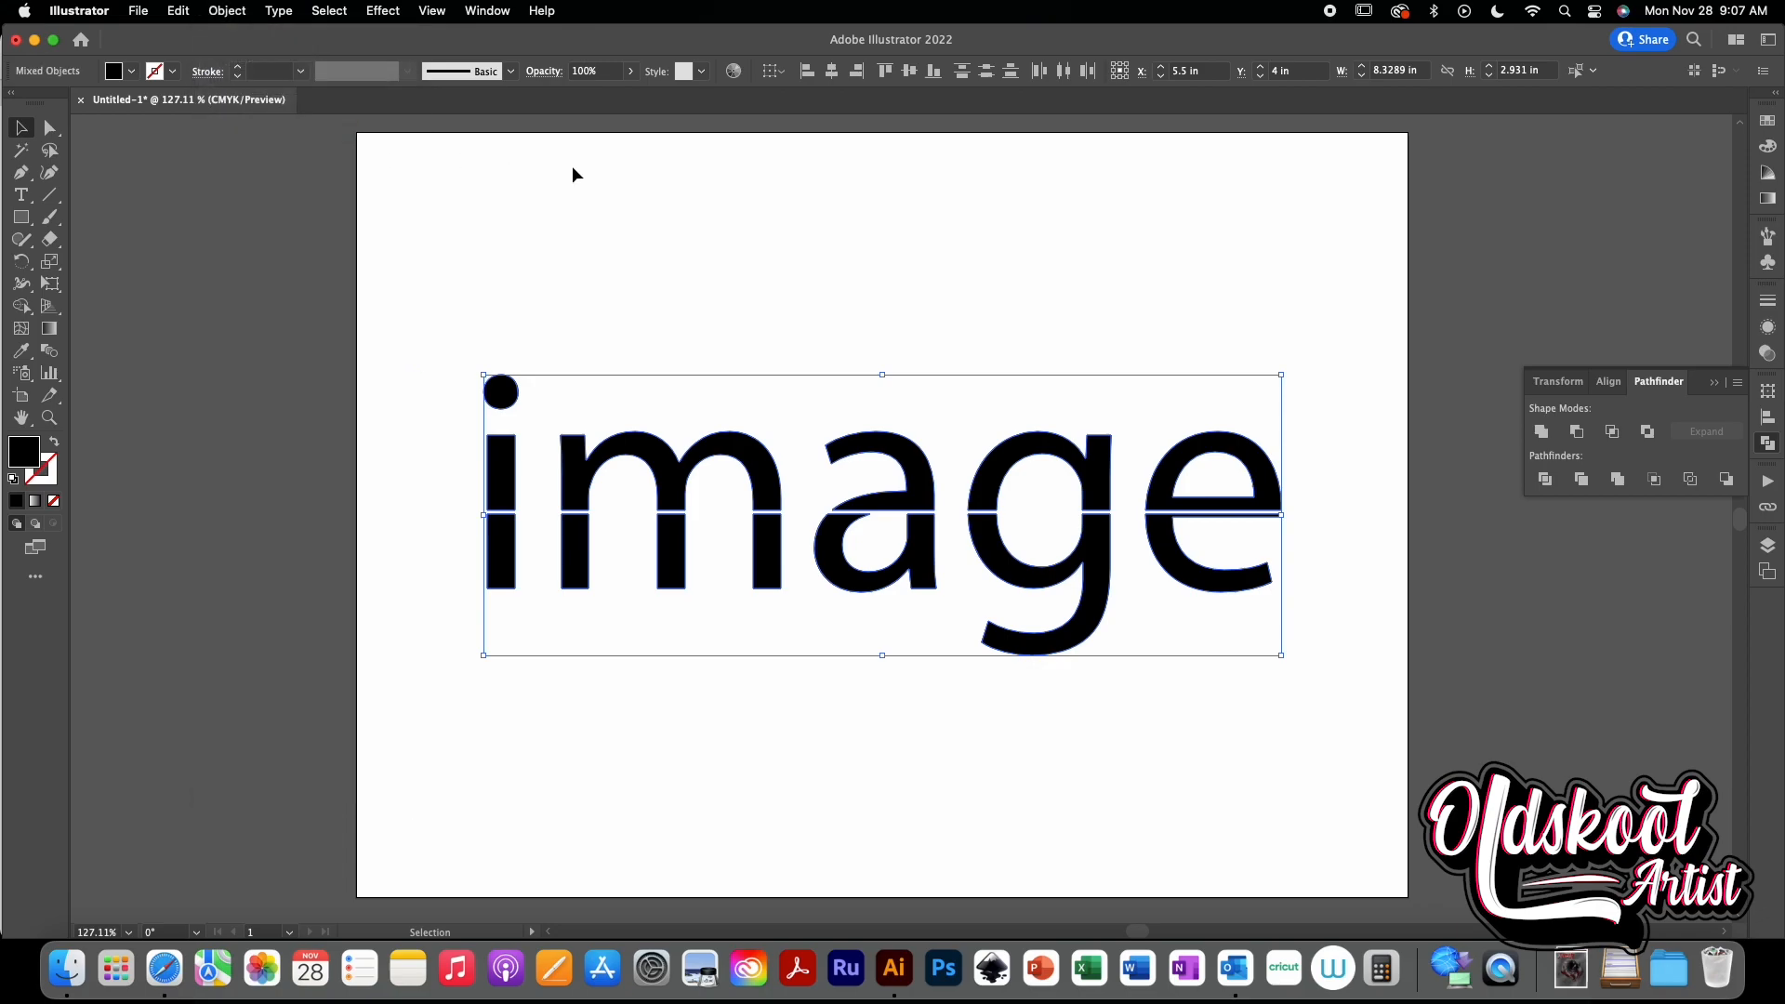
left_click(654, 246)
- Select the lower halves of the letters and nudge them down about 0.83 in
left_click_drag(444, 539, 1369, 710)
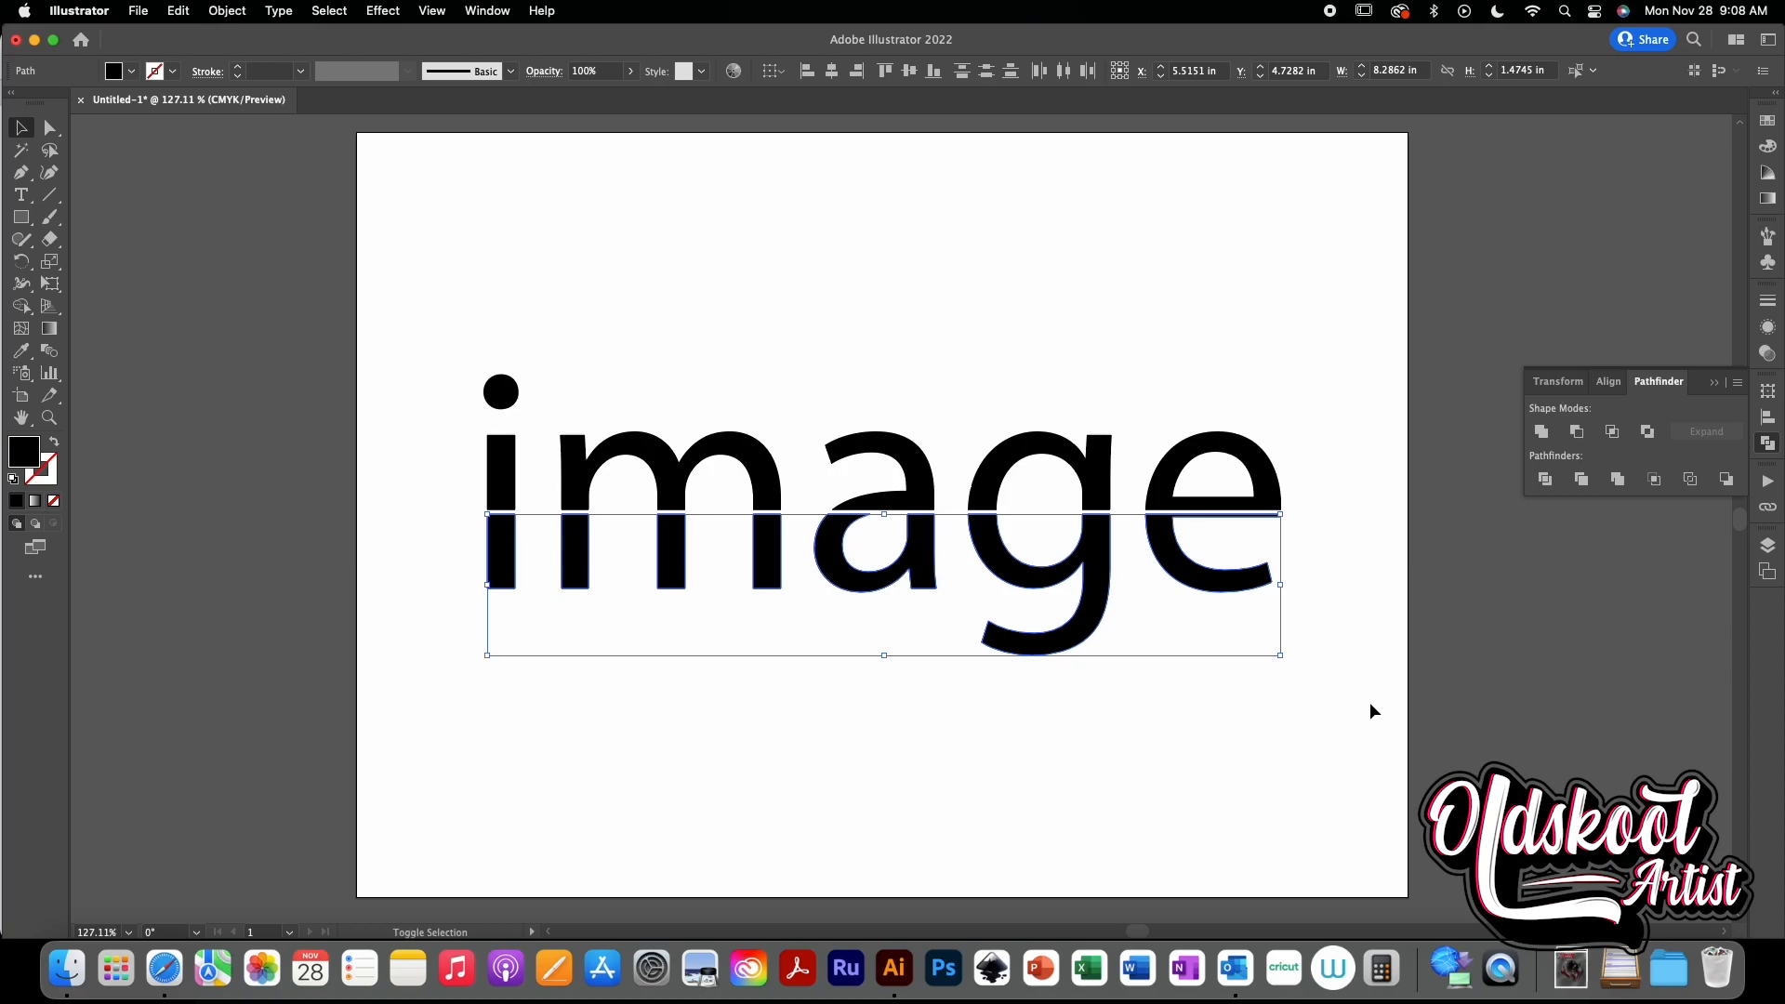
key("shift+Down")
key("shift+Down")
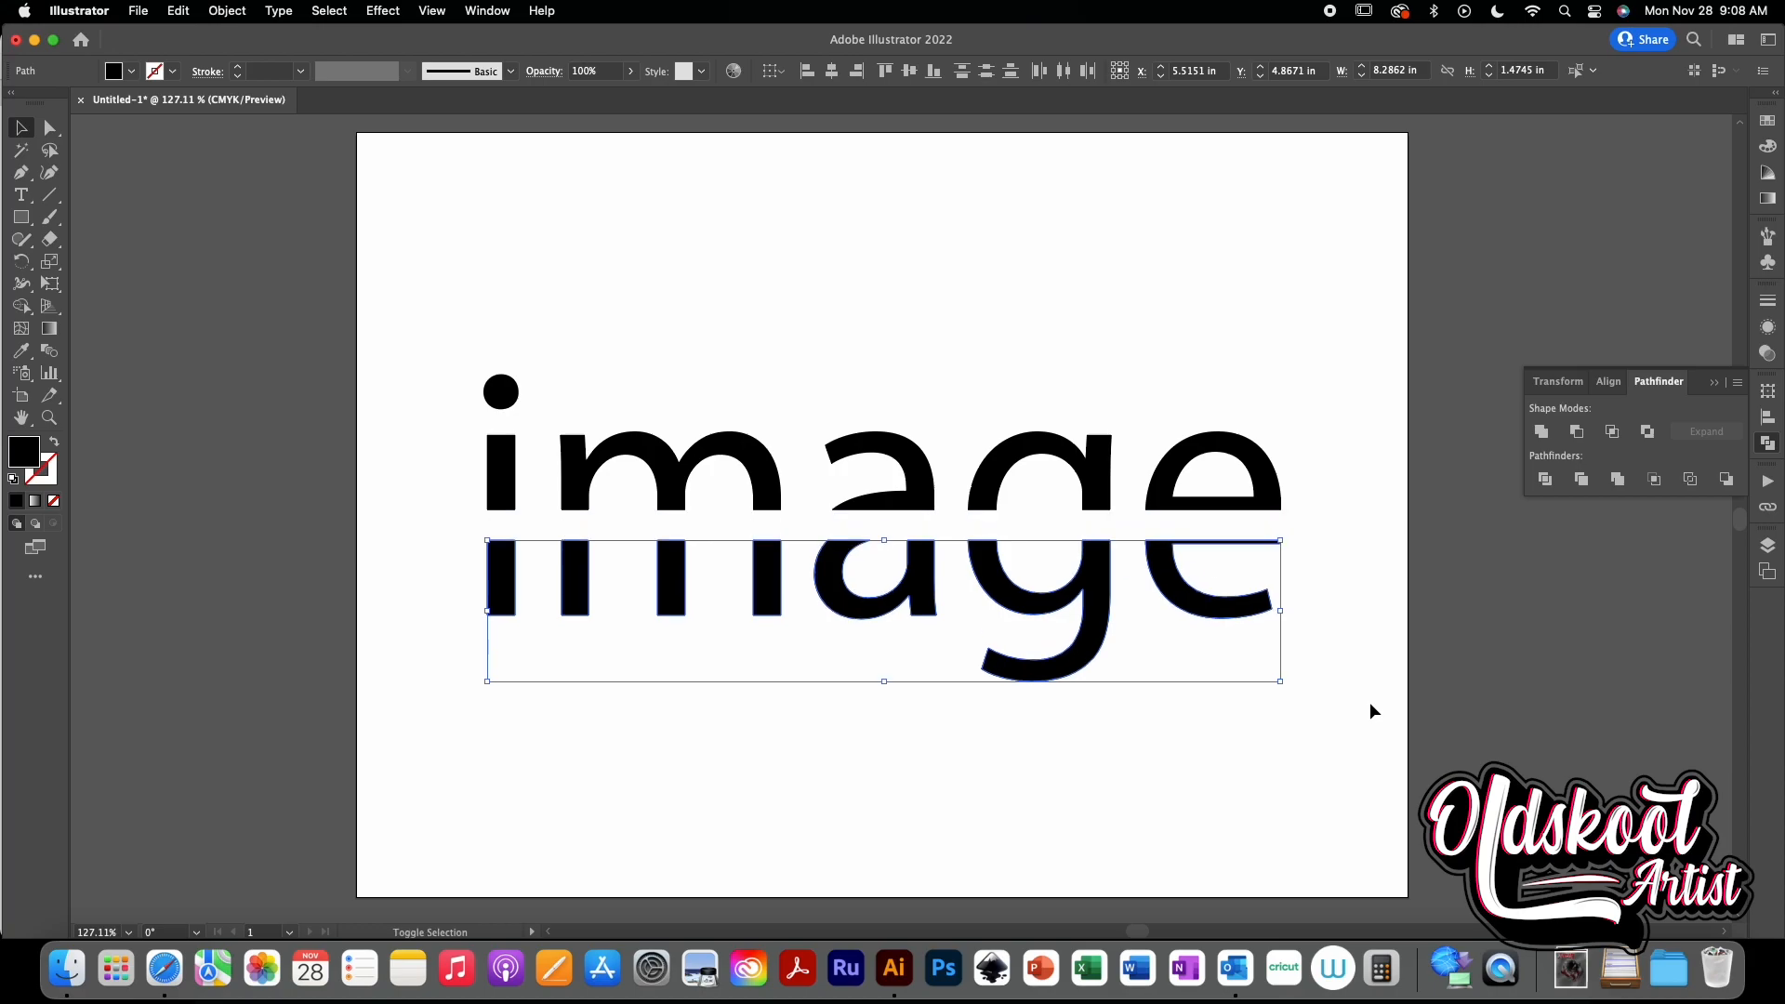
key("shift+Down")
key("shift+Down")
key("shift+Down")
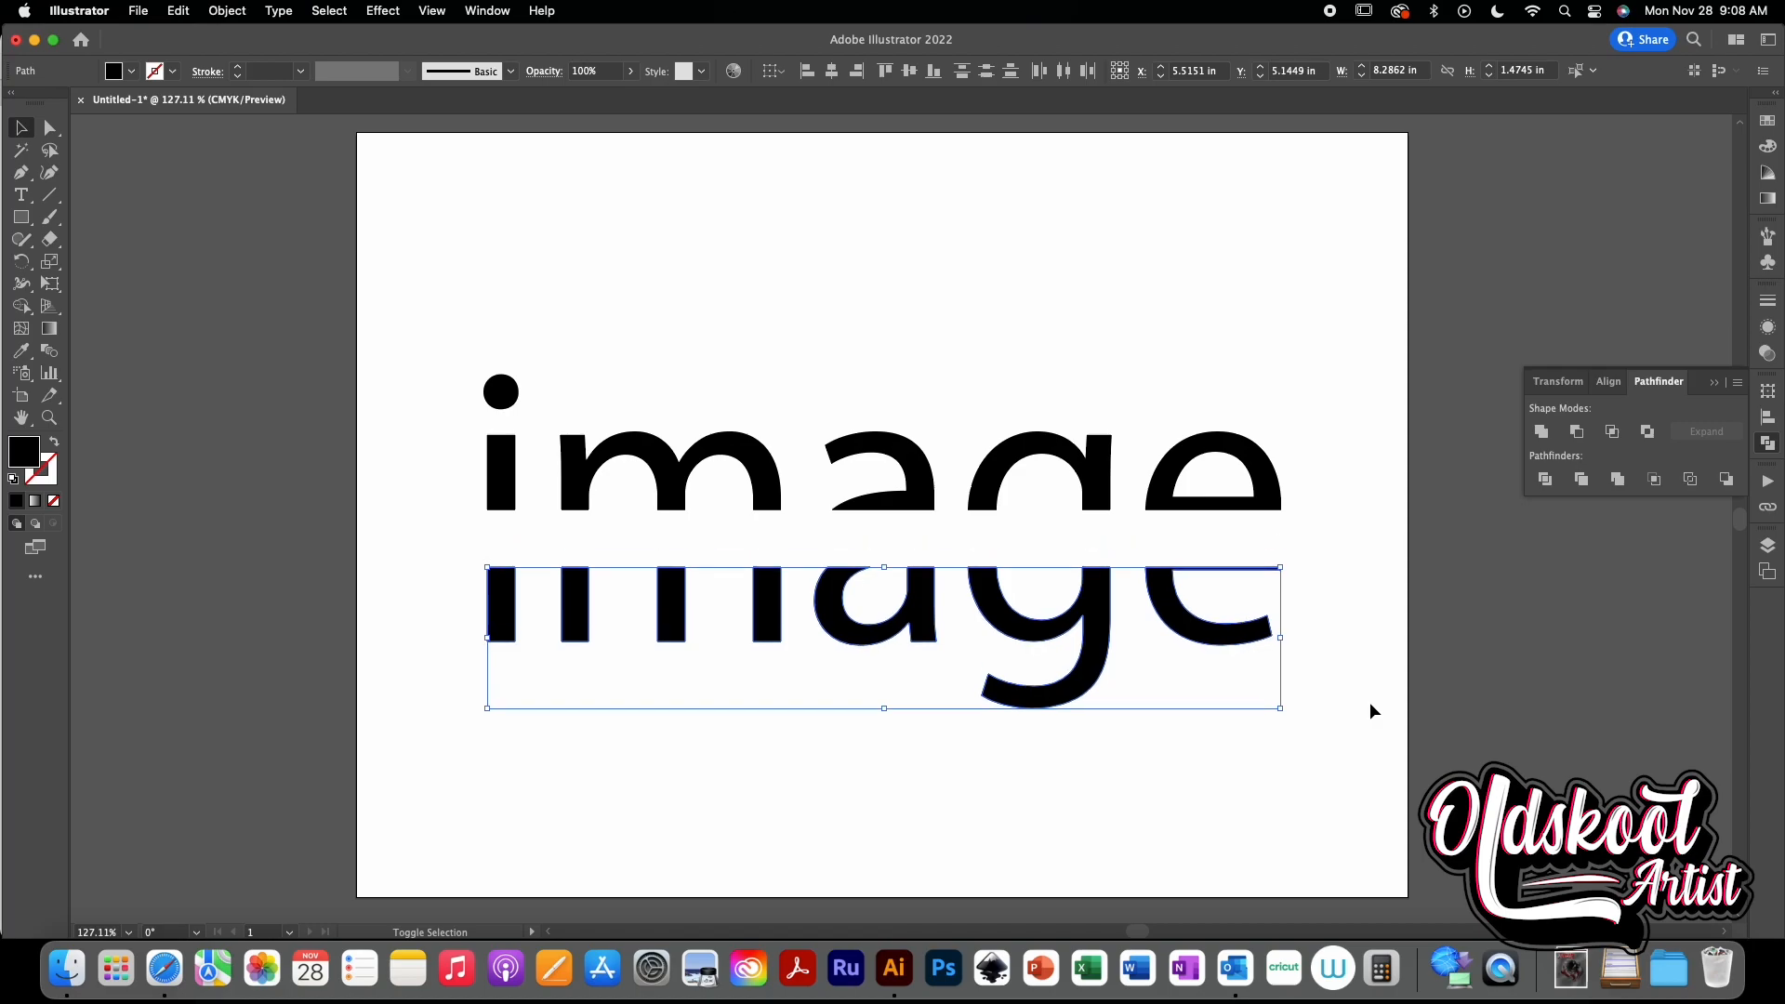
key("shift+Down")
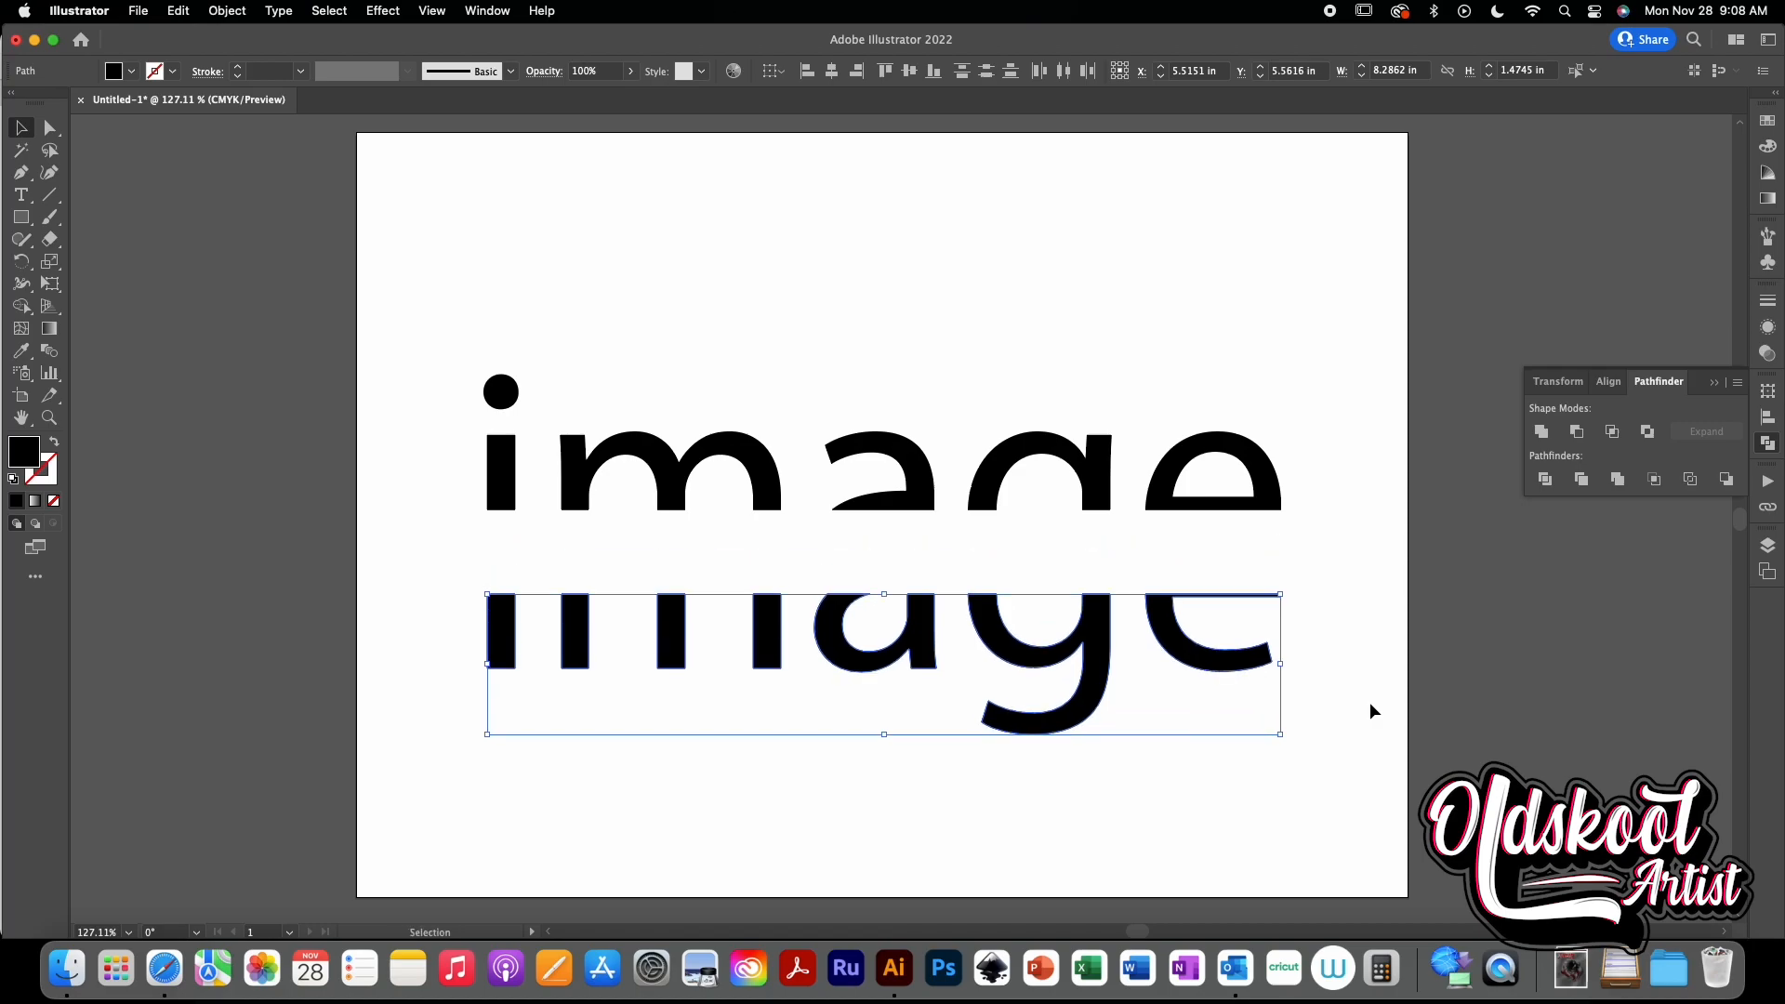
scroll(1370, 701, "left", 3)
left_click(1294, 355)
scroll(1208, 344, "right", 3)
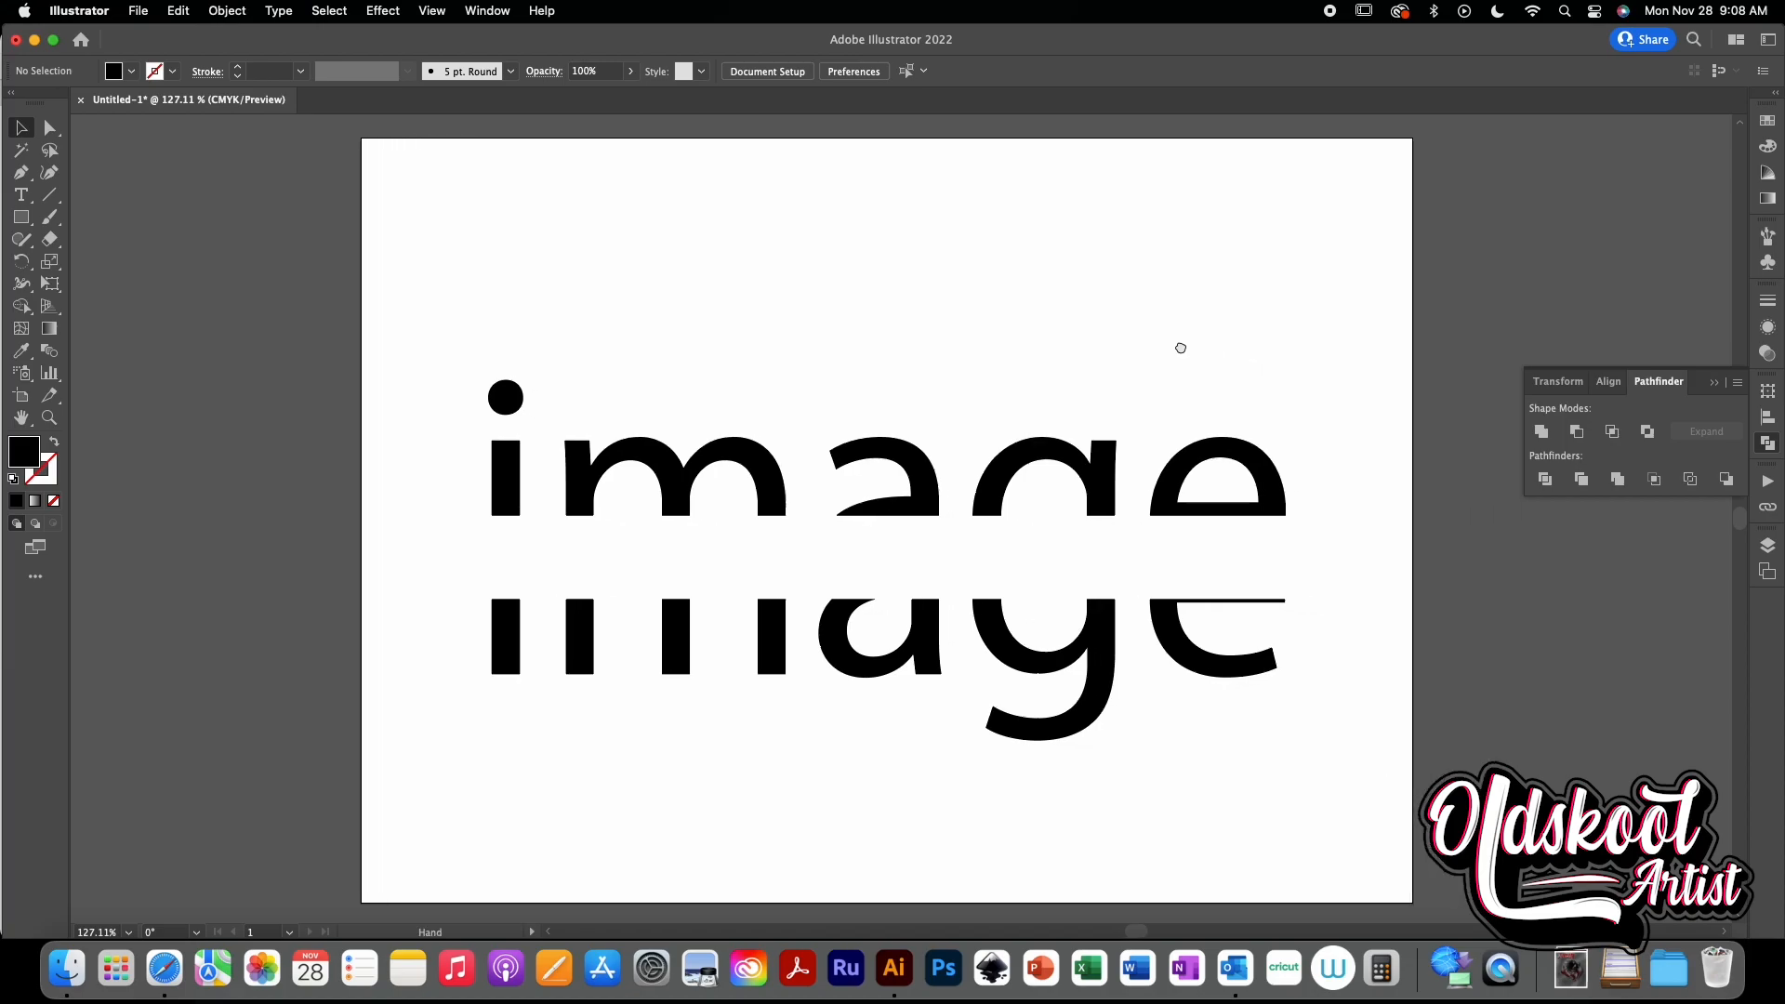
- Group the upper halves of the letters, then group the lower halves separately
left_click_drag(578, 370, 1447, 564)
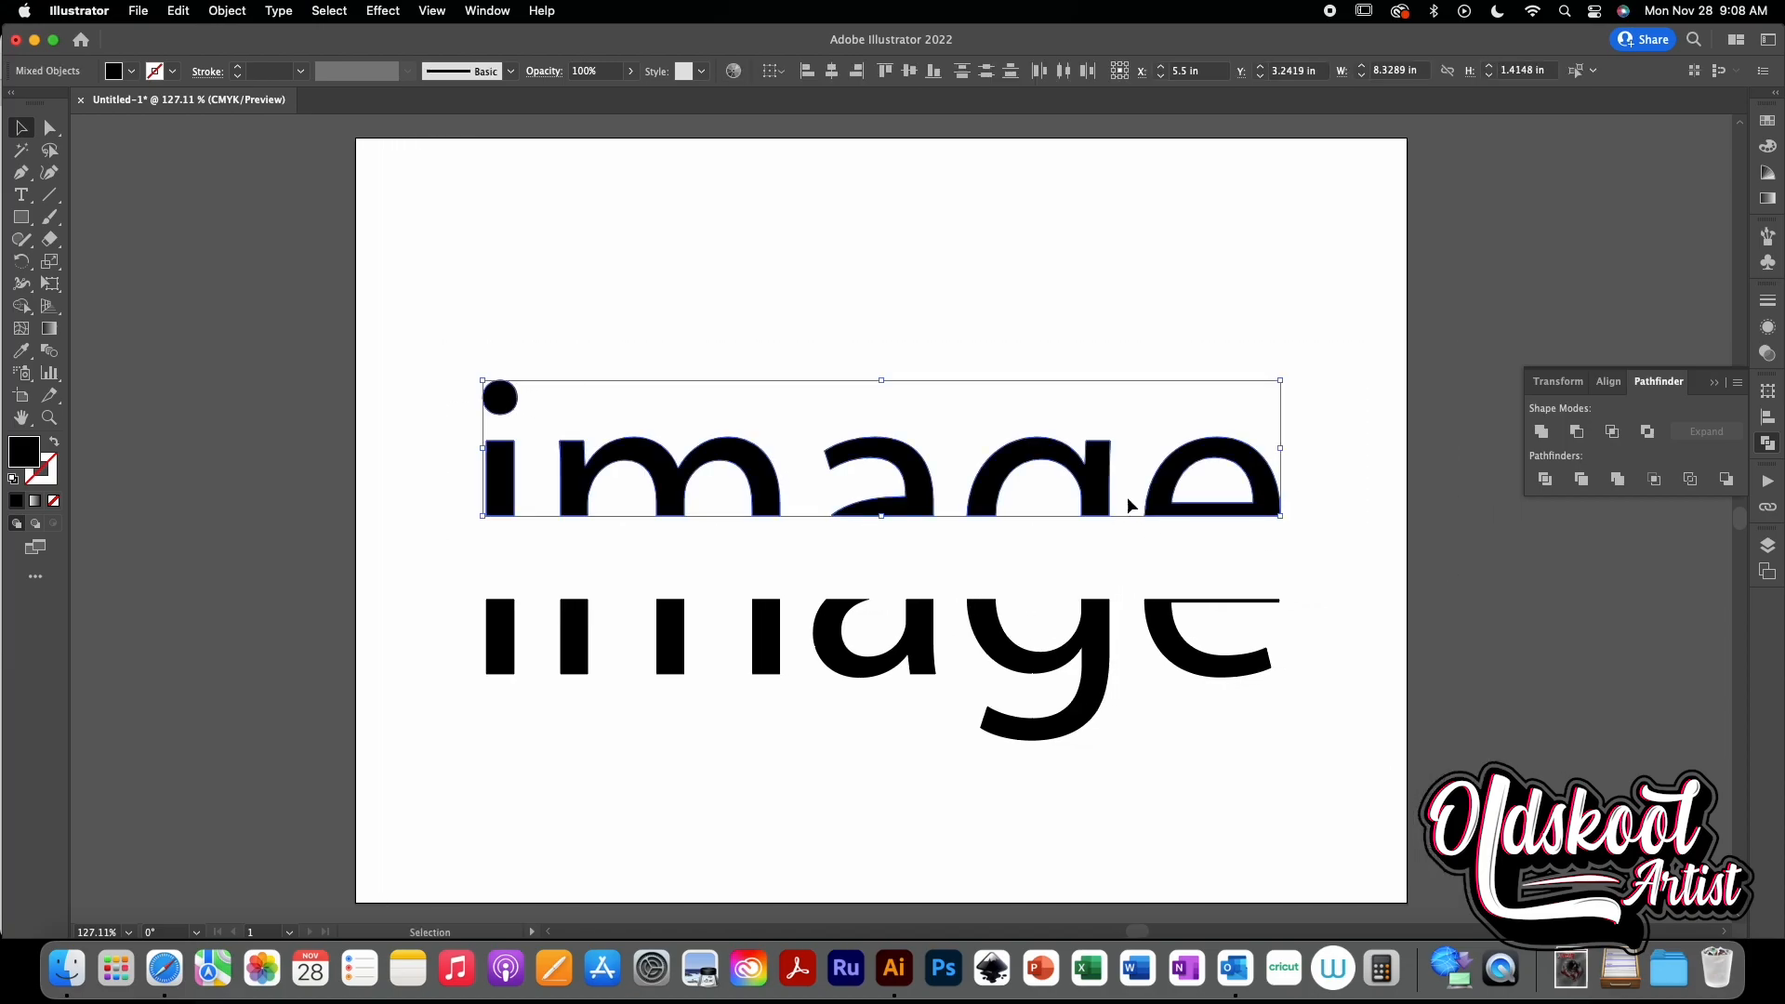
right_click(1148, 506)
left_click(1234, 685)
left_click(1186, 734)
left_click_drag(1136, 792, 428, 595)
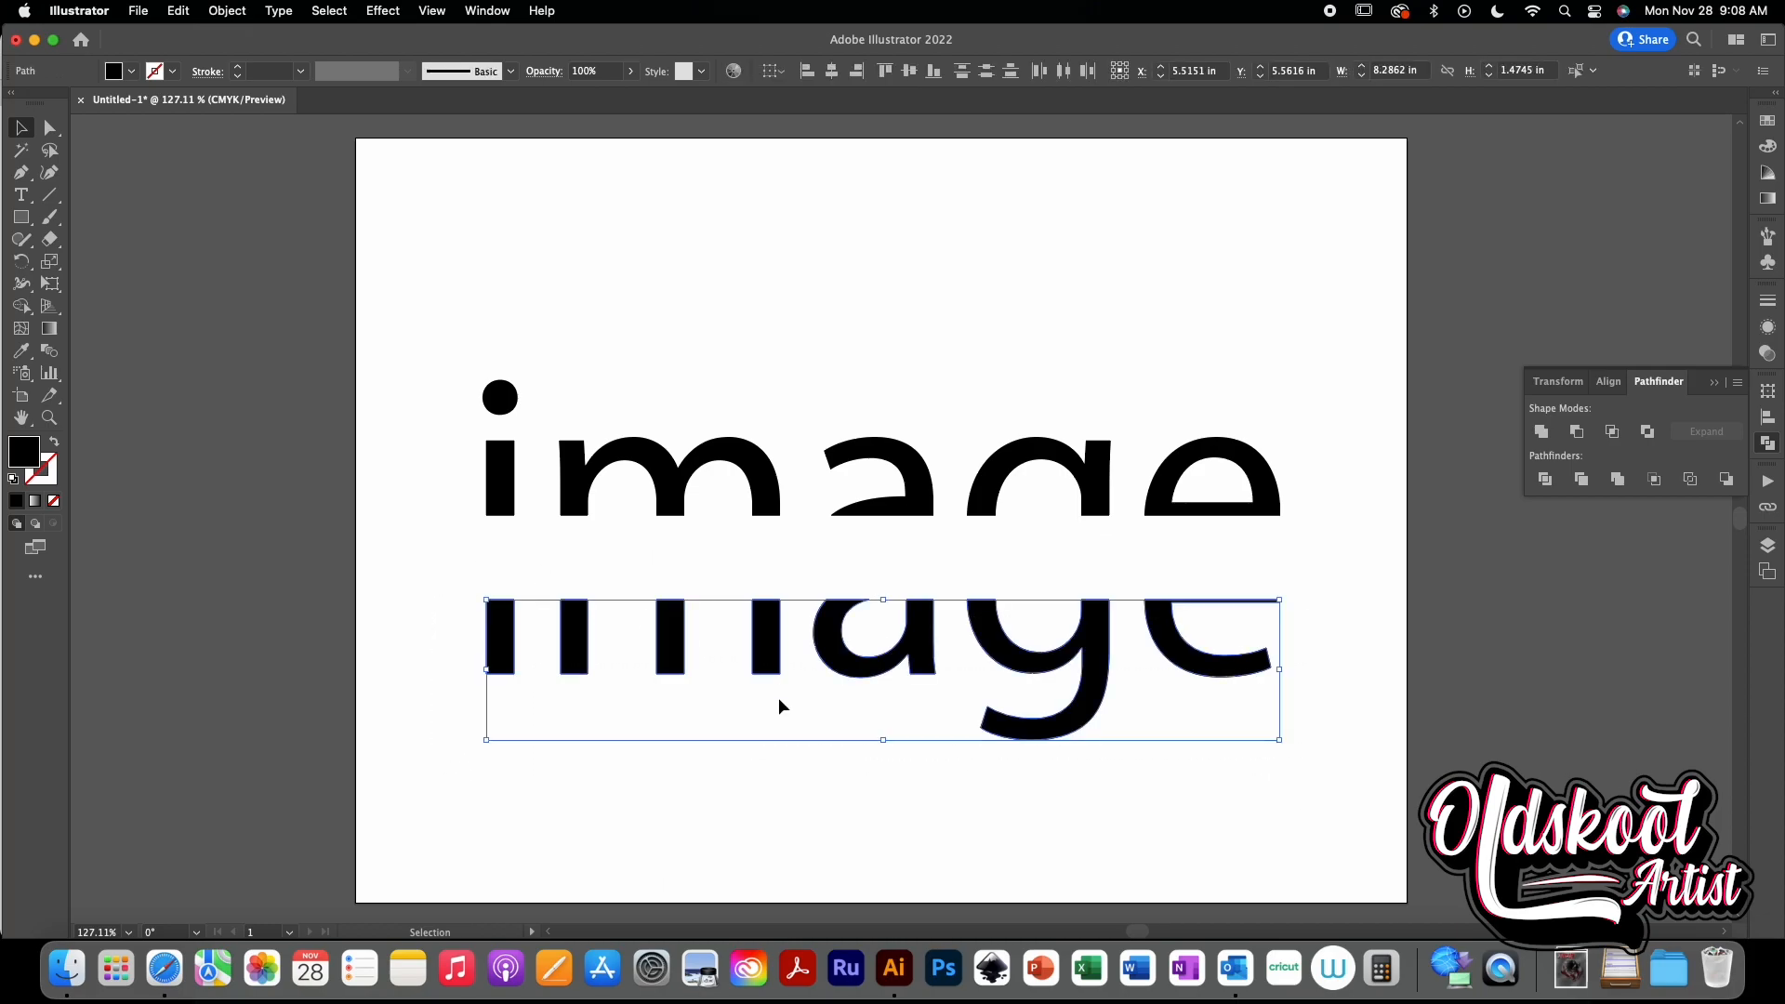
right_click(778, 640)
left_click(839, 647)
left_click(1168, 768)
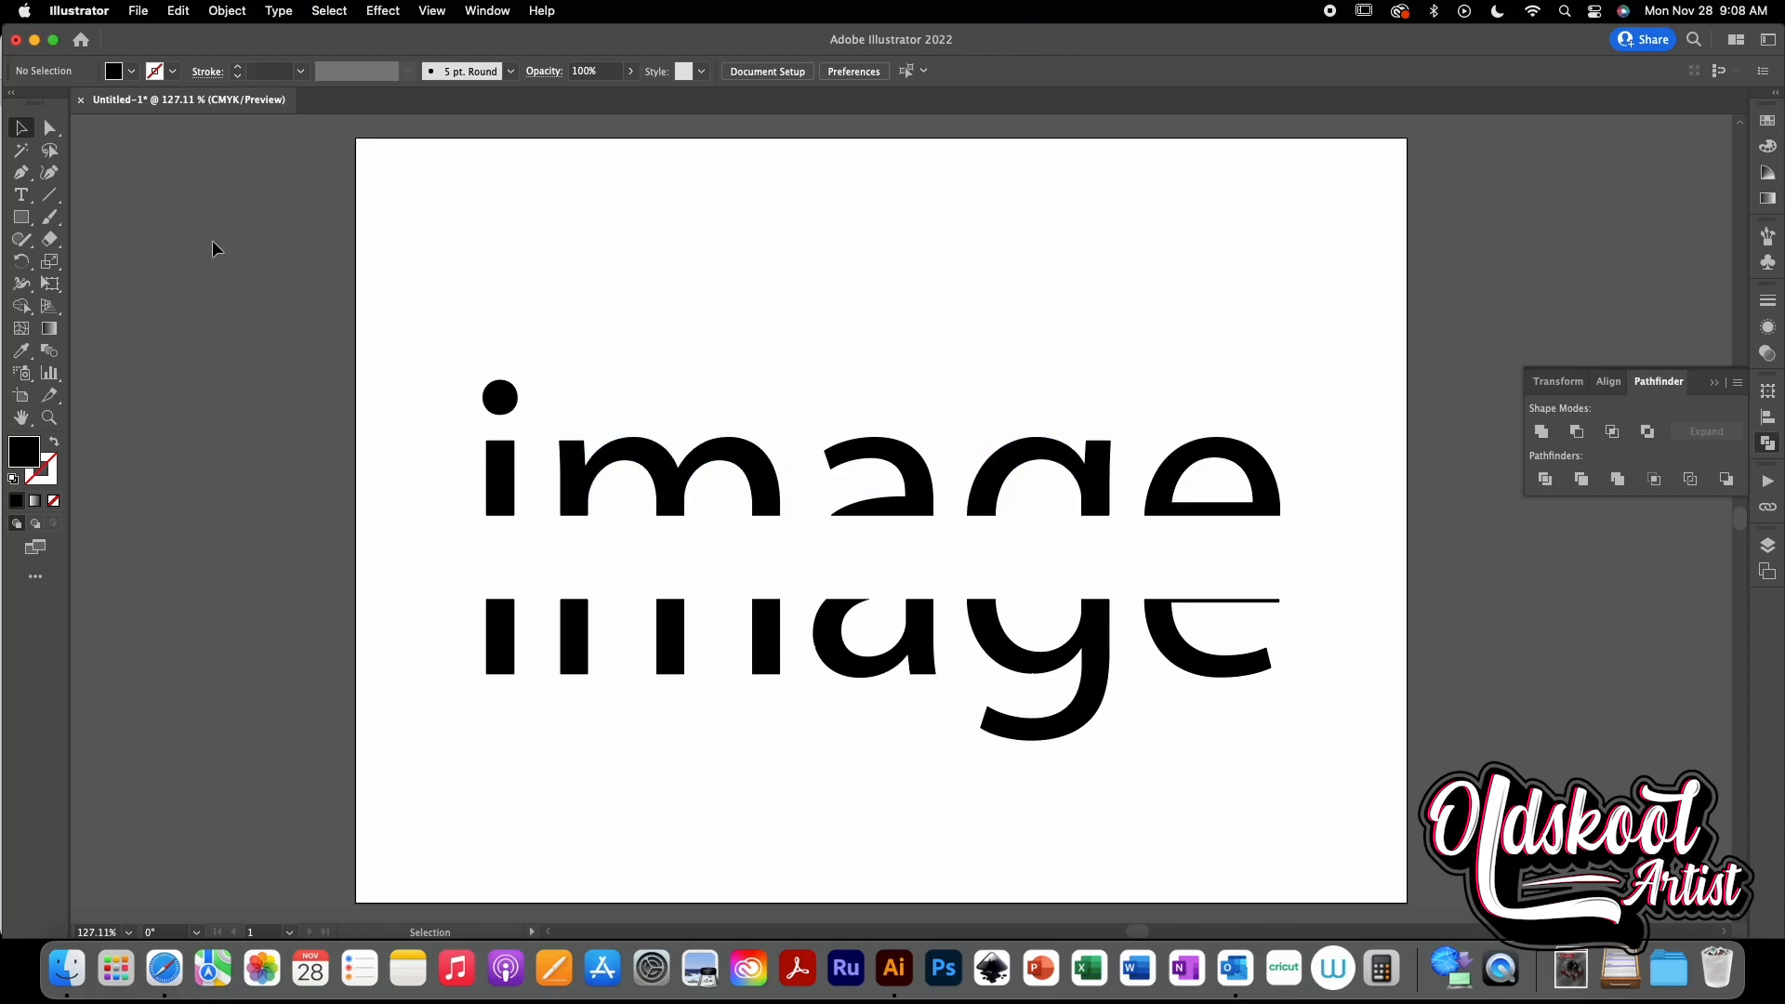
- Draw a horizontal line about 9.3 in long along the cut edge of the upper letter halves
left_click(49, 194)
left_click_drag(1255, 503, 1091, 516)
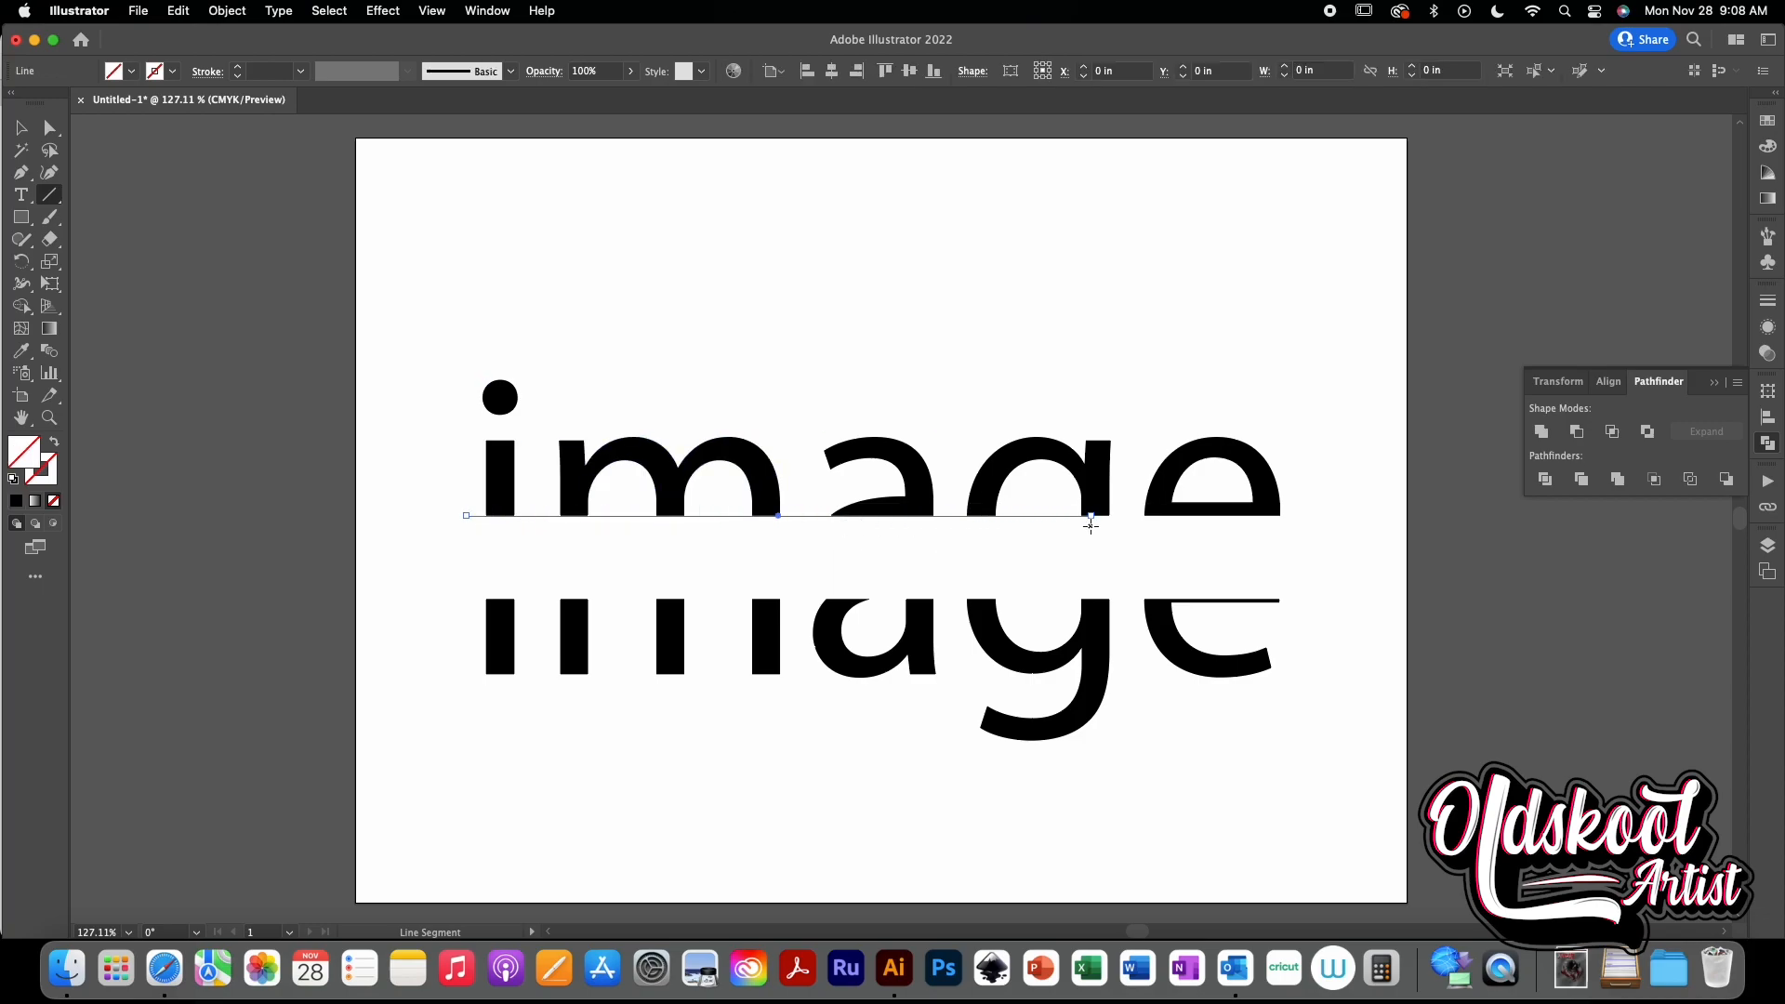
left_click(21, 127)
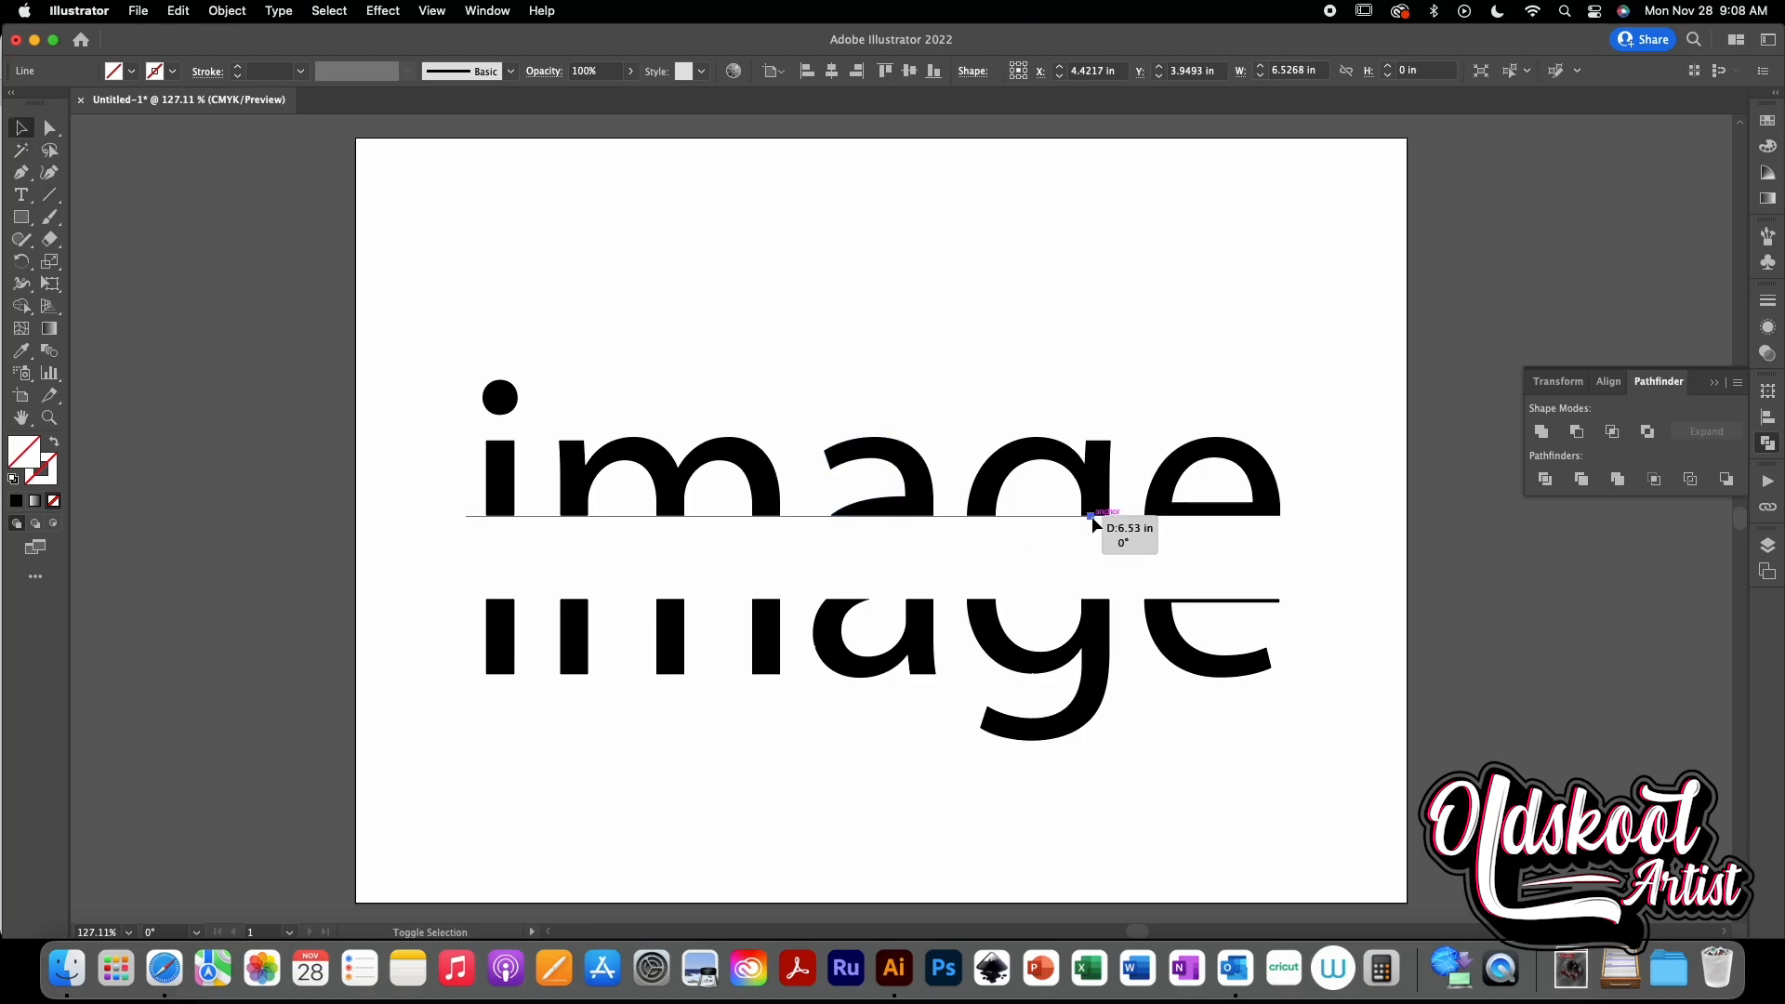
left_click_drag(1091, 516, 1355, 531)
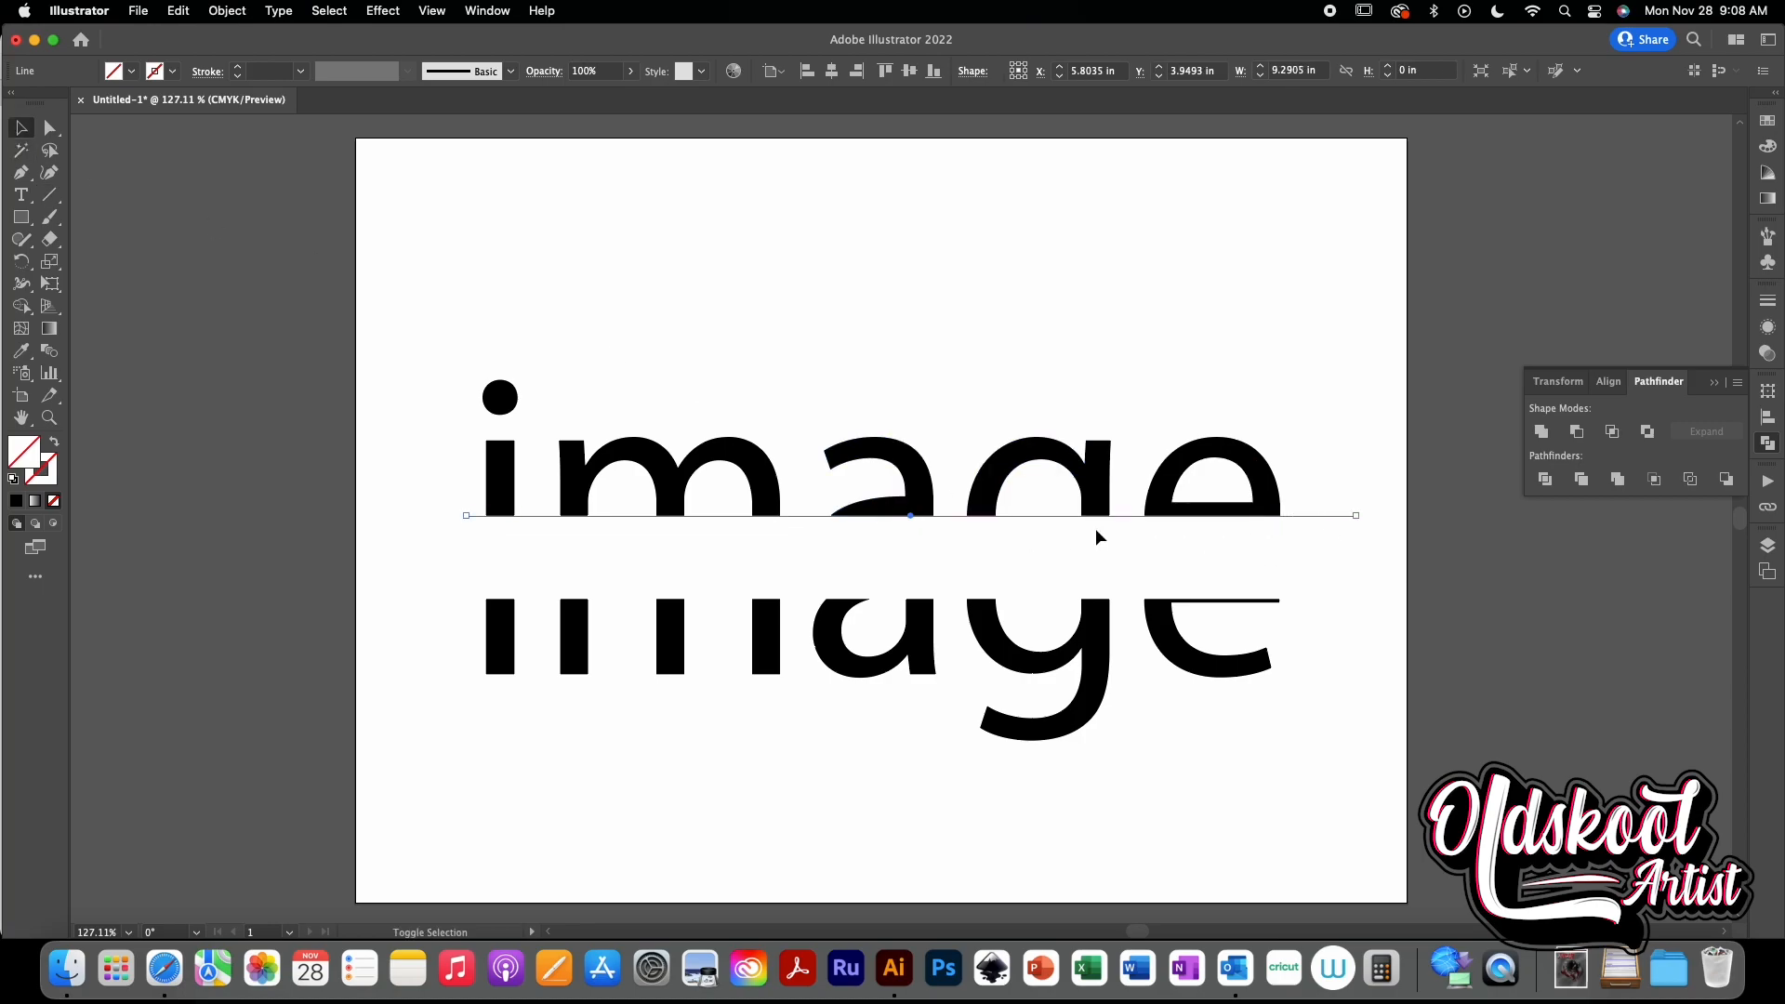
left_click(610, 292)
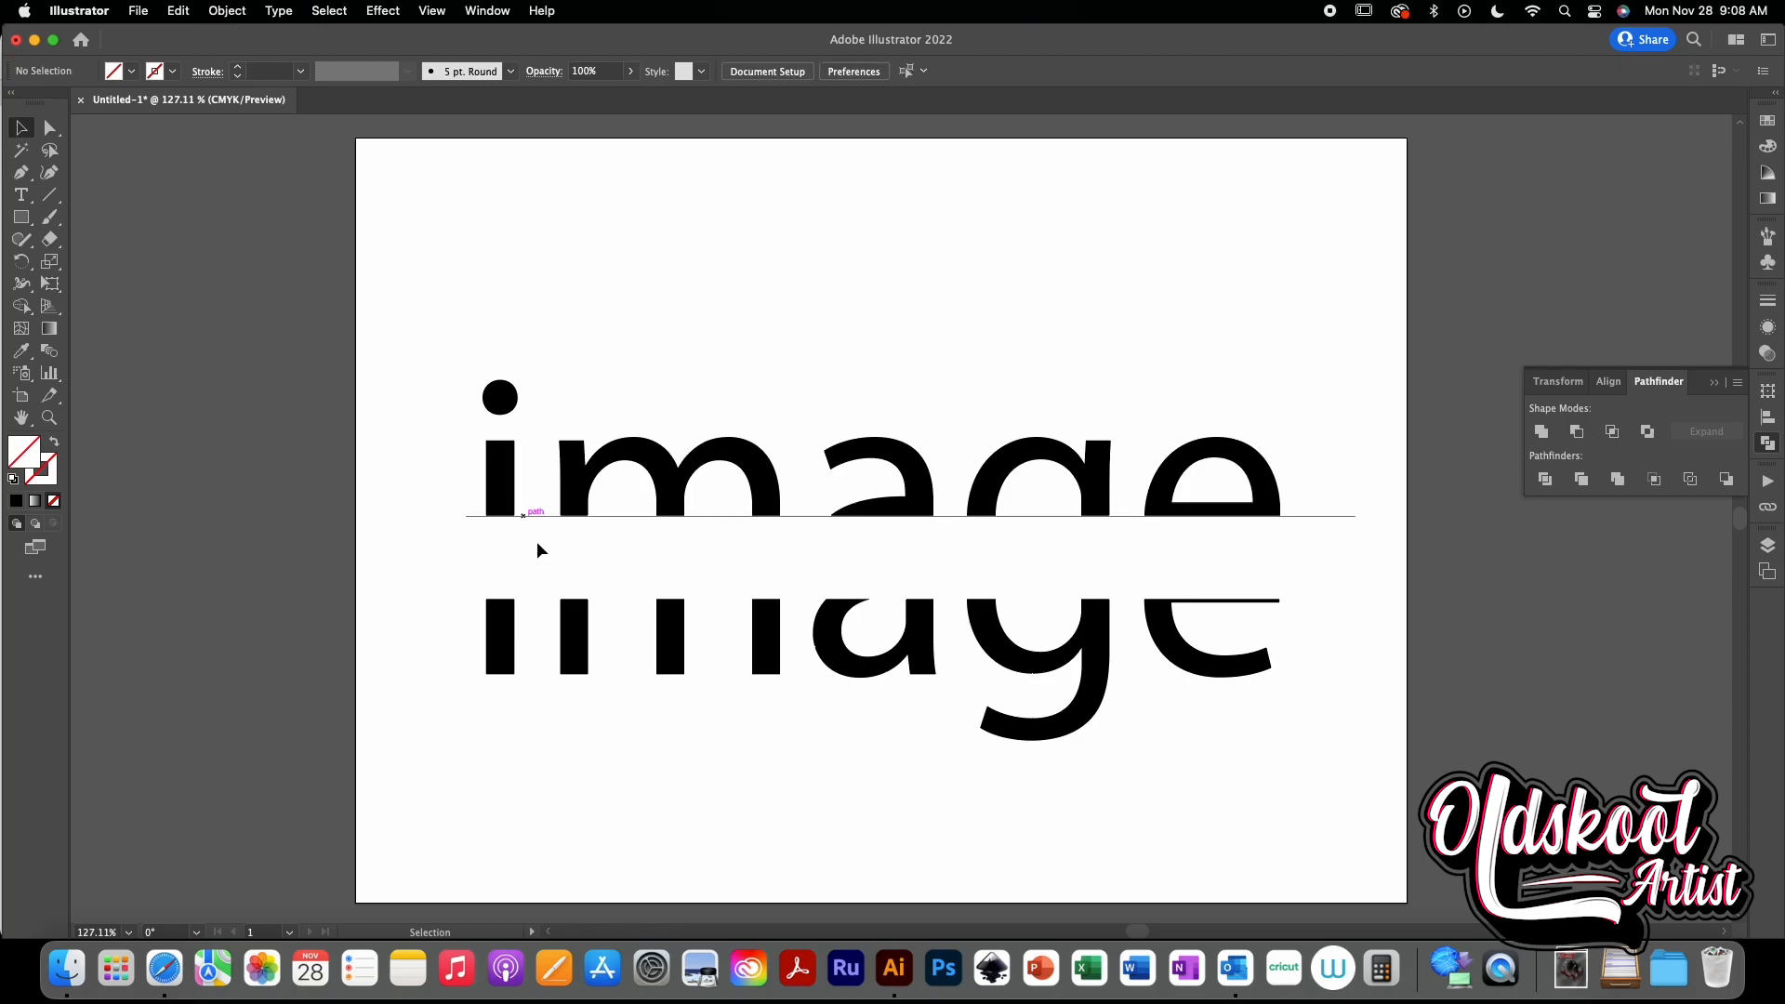
left_click(516, 514)
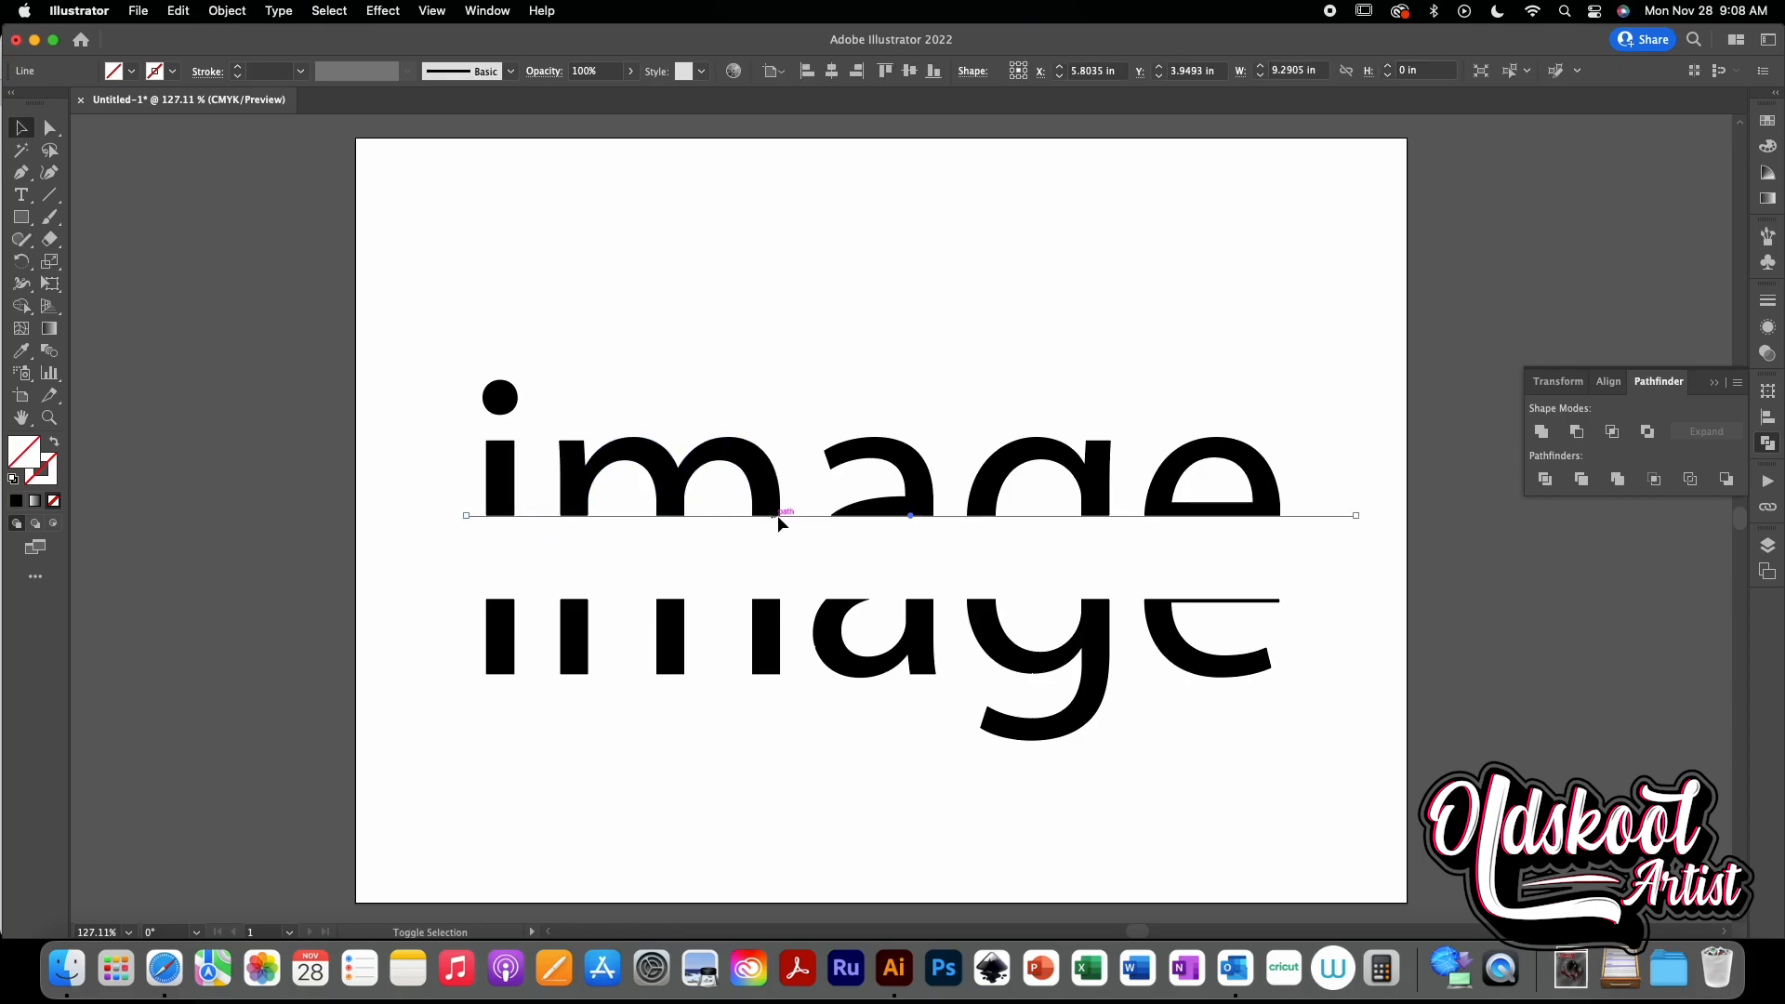
left_click(920, 494, "shift")
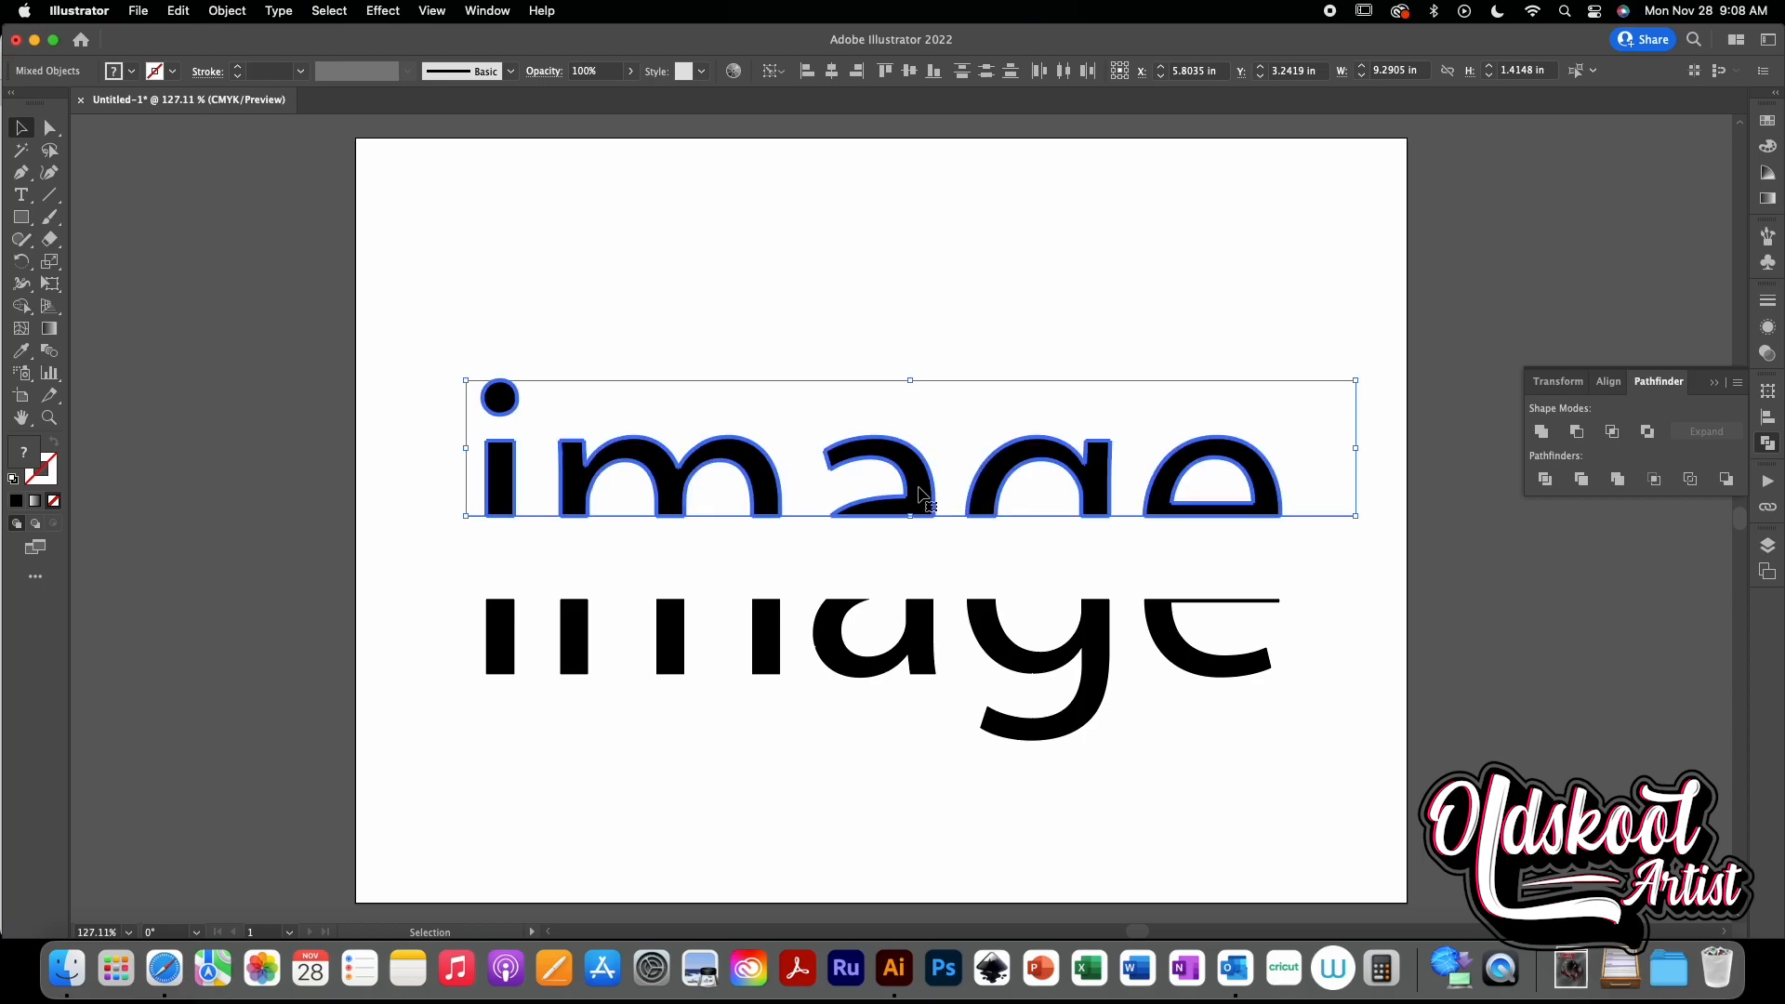
left_click(856, 358)
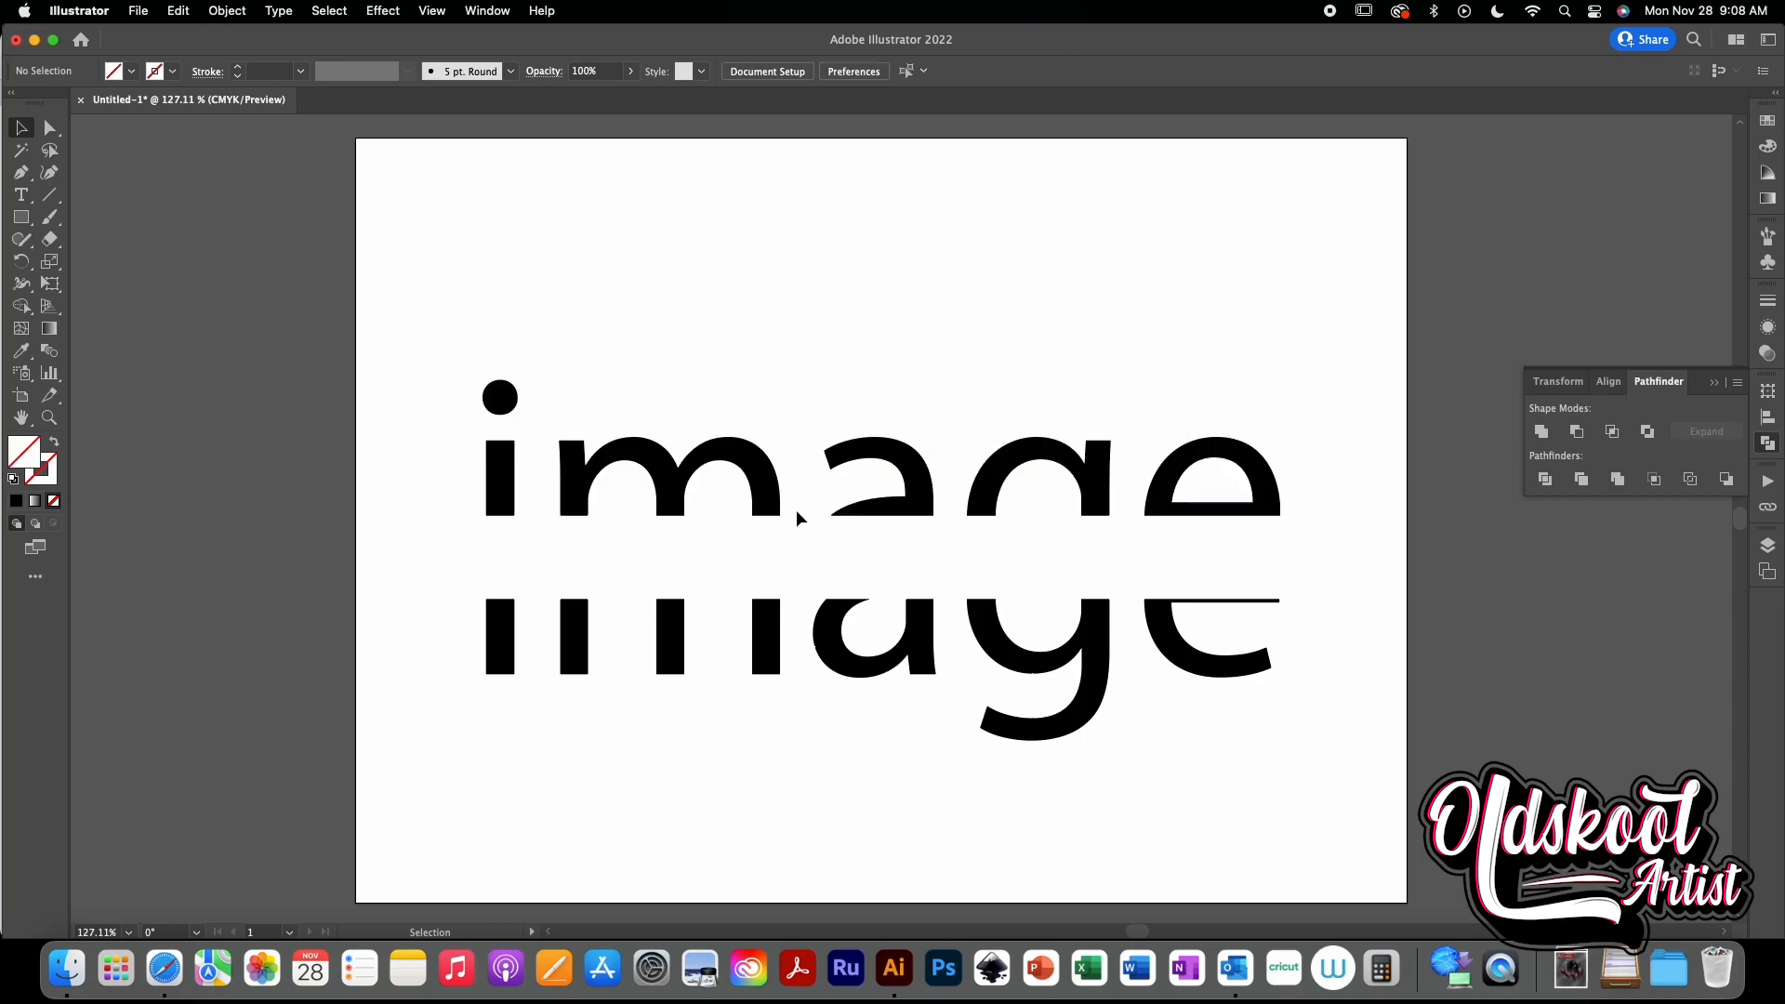
- Give the horizontal cut line a black stroke of 3 pt
left_click(531, 473)
left_click(530, 528)
left_click(536, 519)
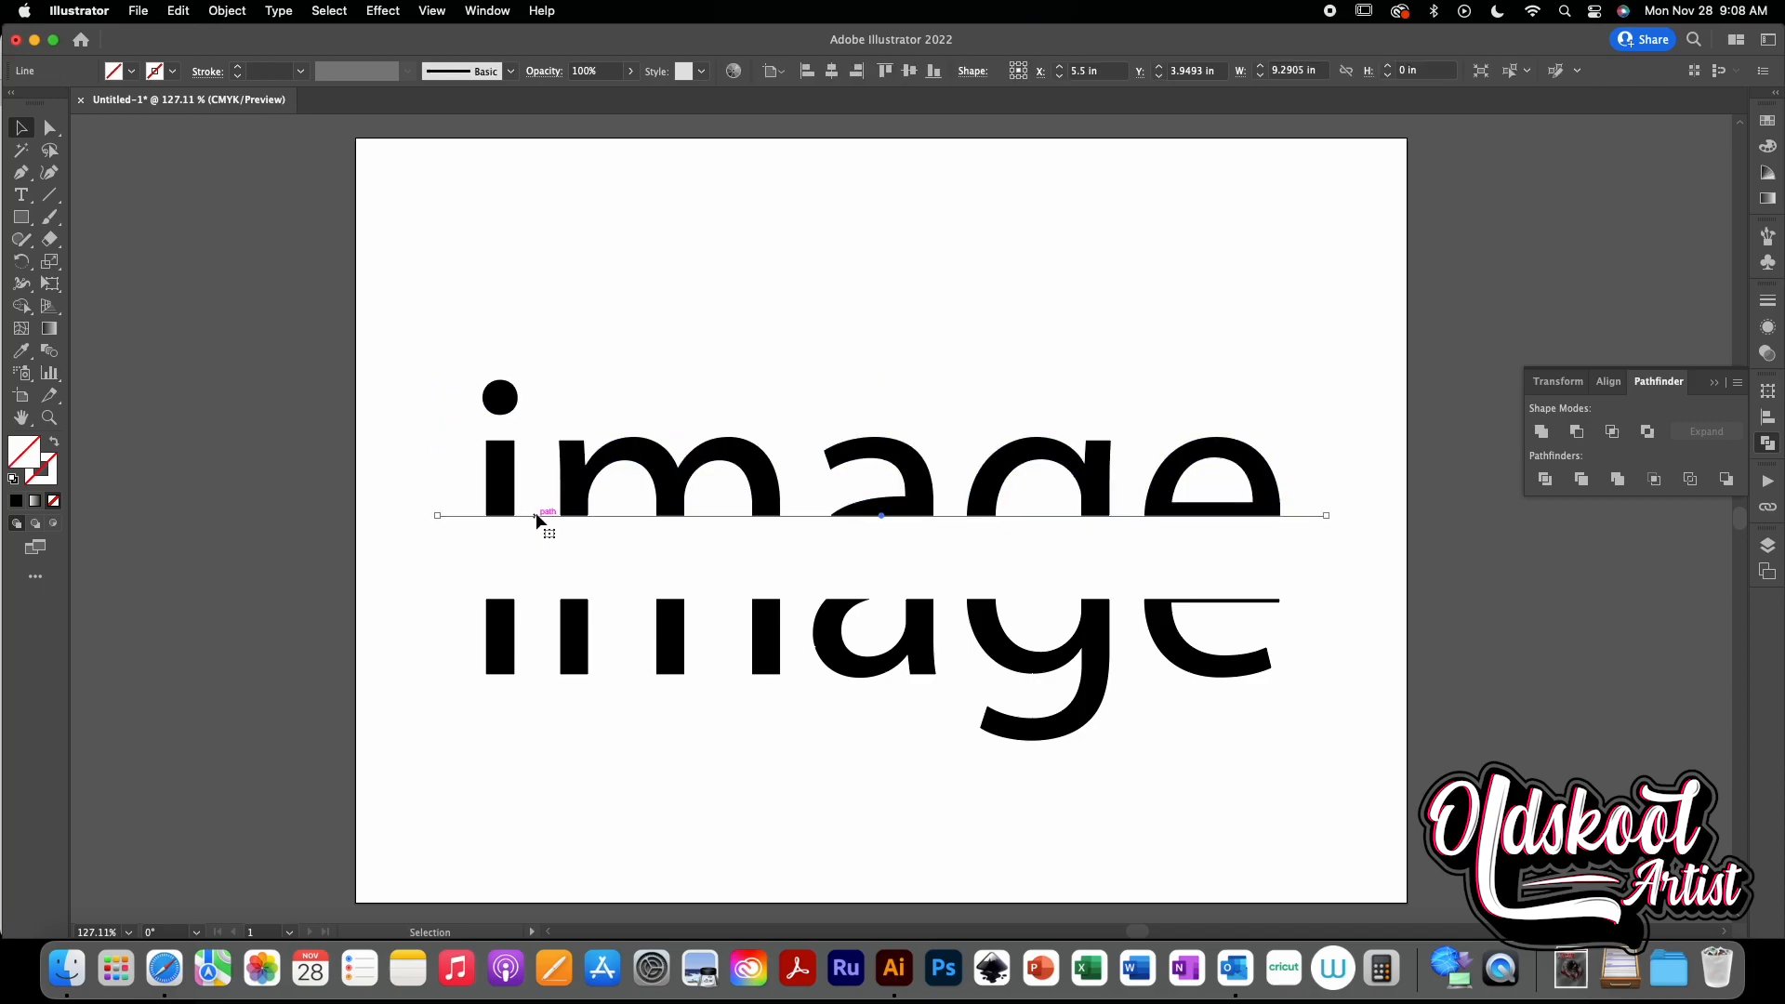
left_click(172, 71)
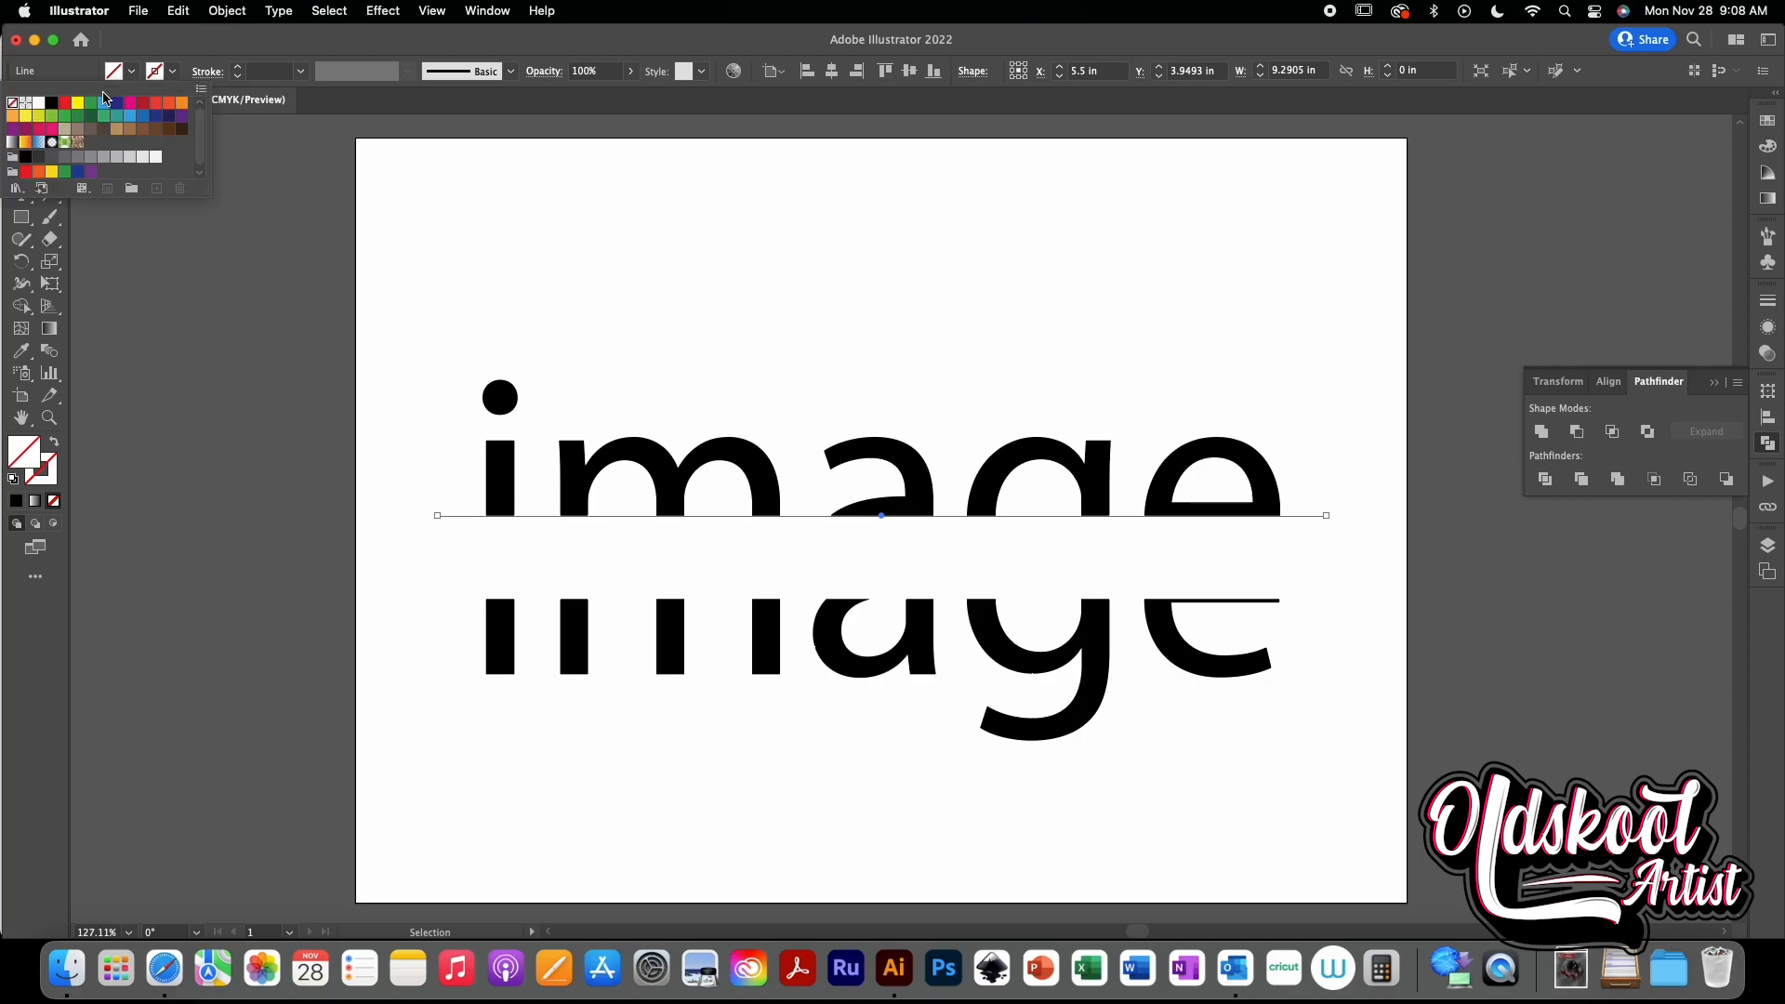
left_click(49, 109)
left_click(238, 68)
left_click(238, 68)
left_click(238, 68)
left_click(610, 243)
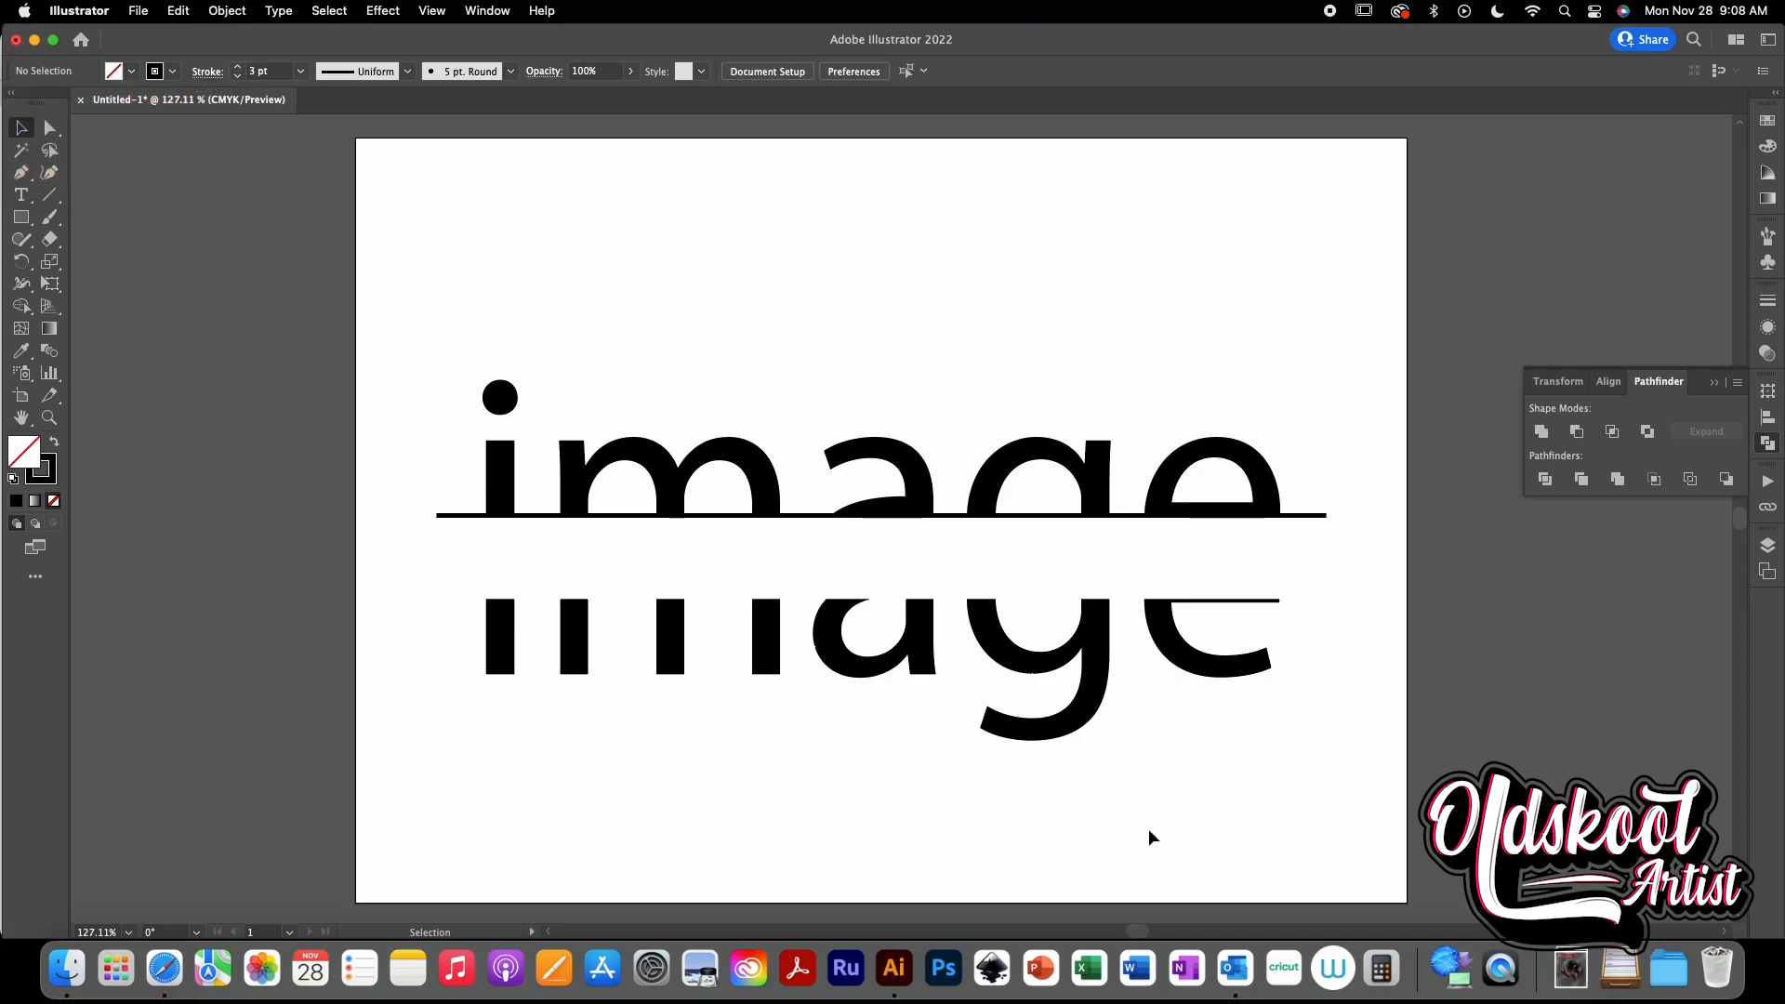
- Duplicate the line and move the copy down to the cut edge of the lower letter halves
left_click(800, 520)
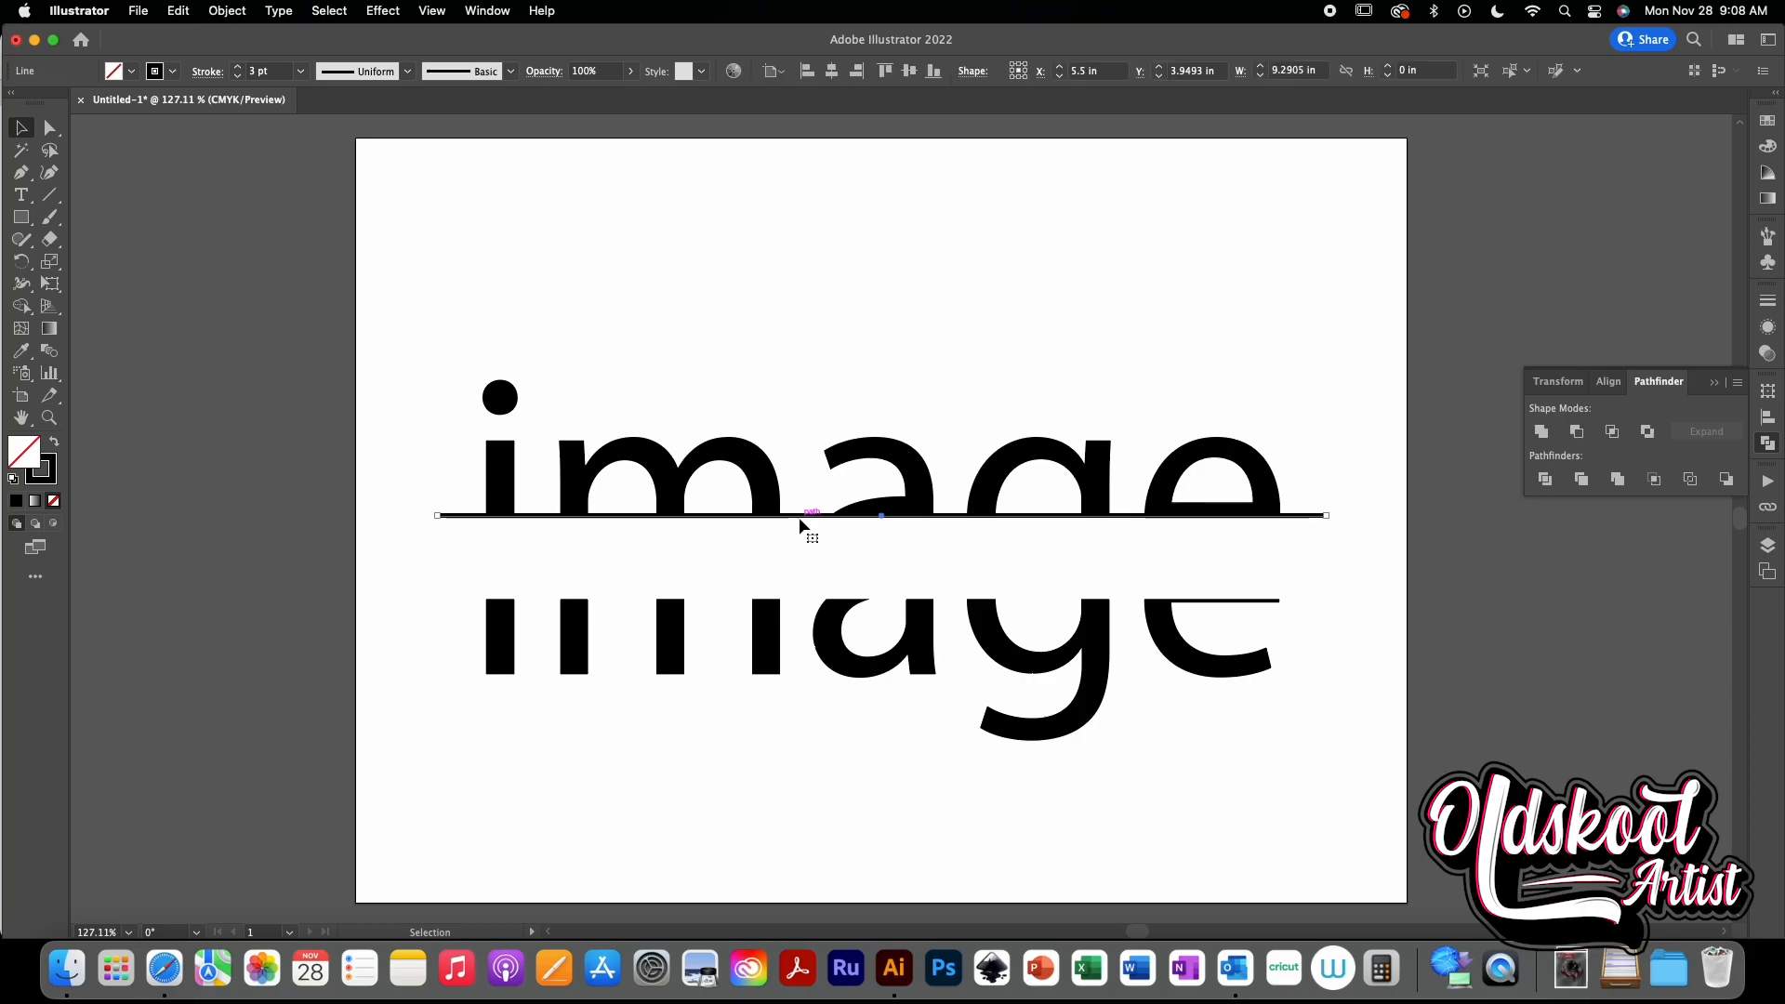
key("alt+shift+Down")
key("shift+Down")
key("shift+Down")
key("shift+Down")
key("shift+Down")
key("shift+Down")
key("Down")
key("Down")
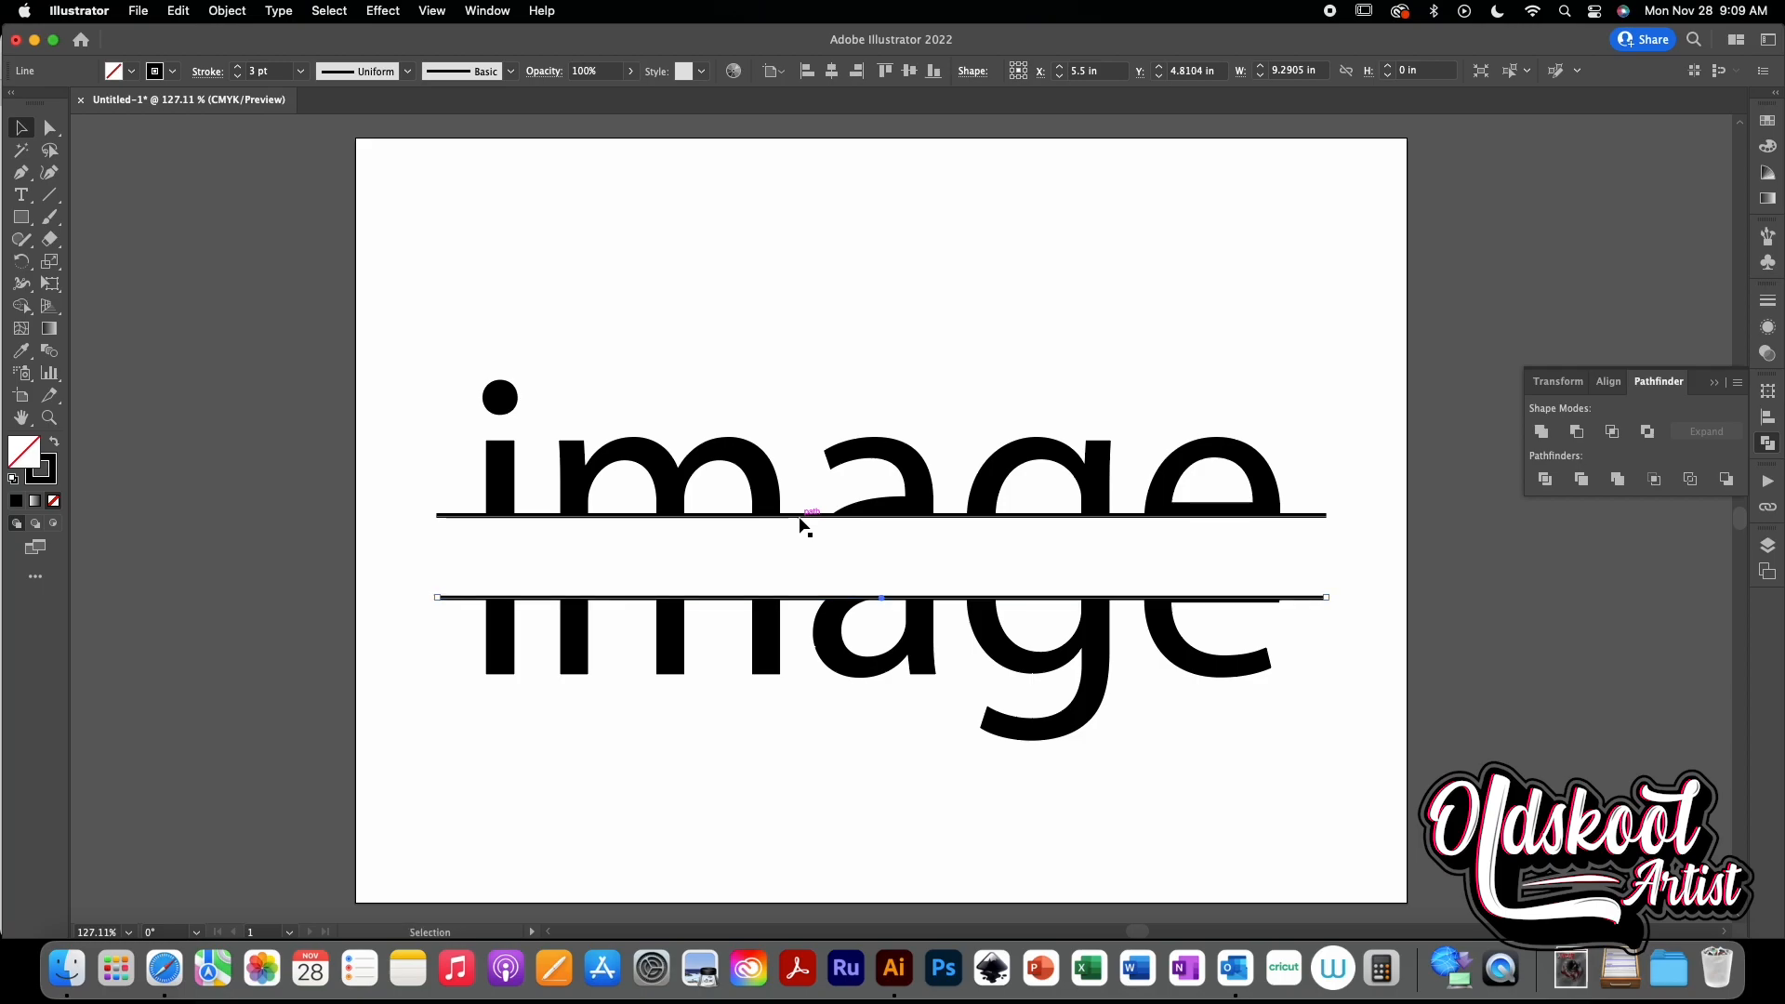
key("Down")
key("Down")
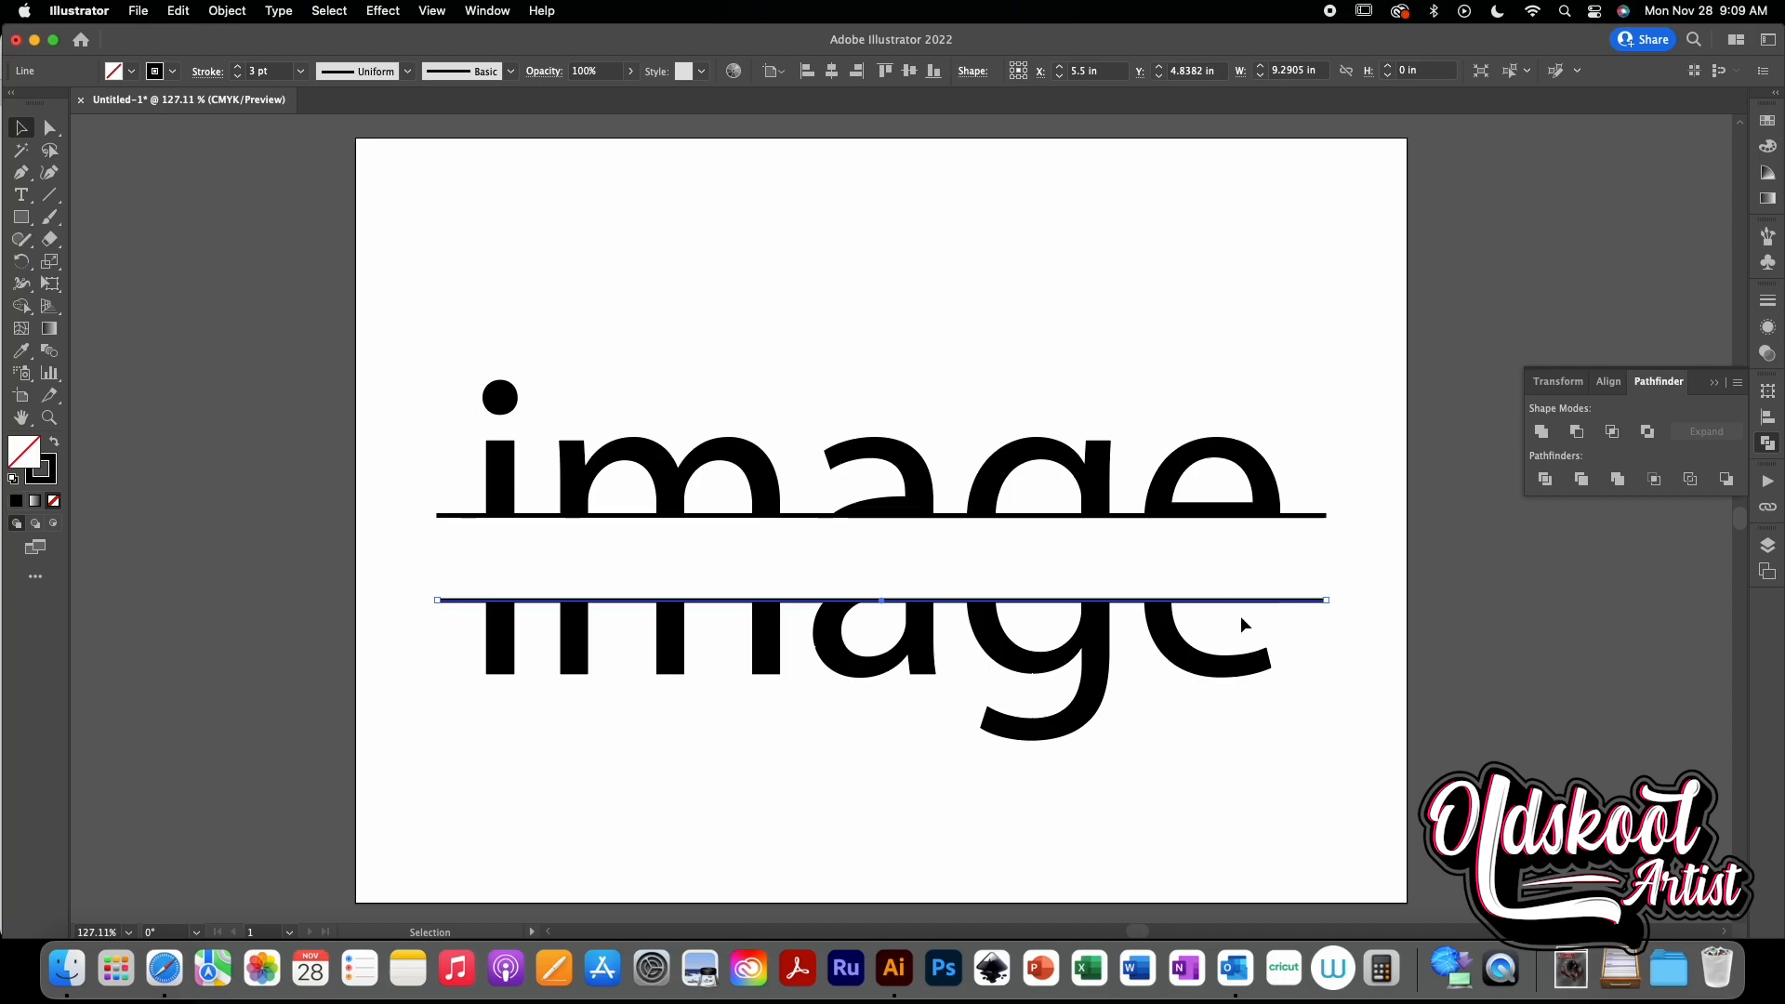
left_click(1338, 685)
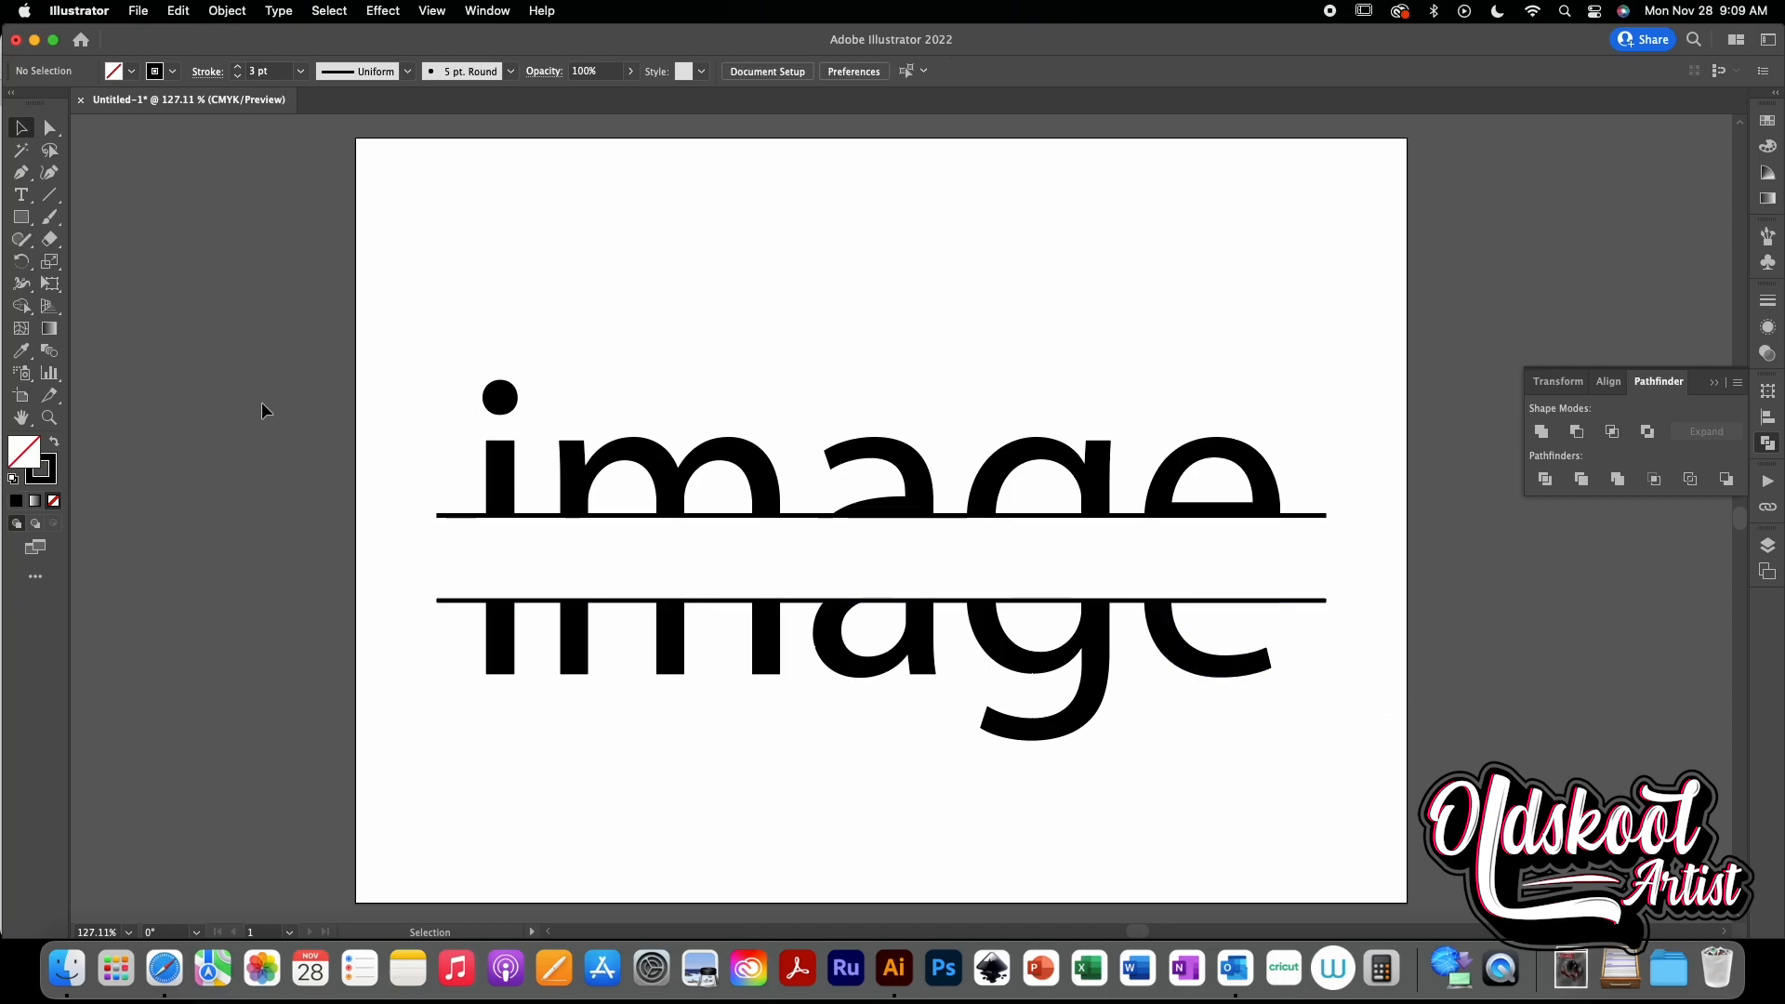
- Add a point text object reading "creative" above the design
key("t")
left_click(701, 276)
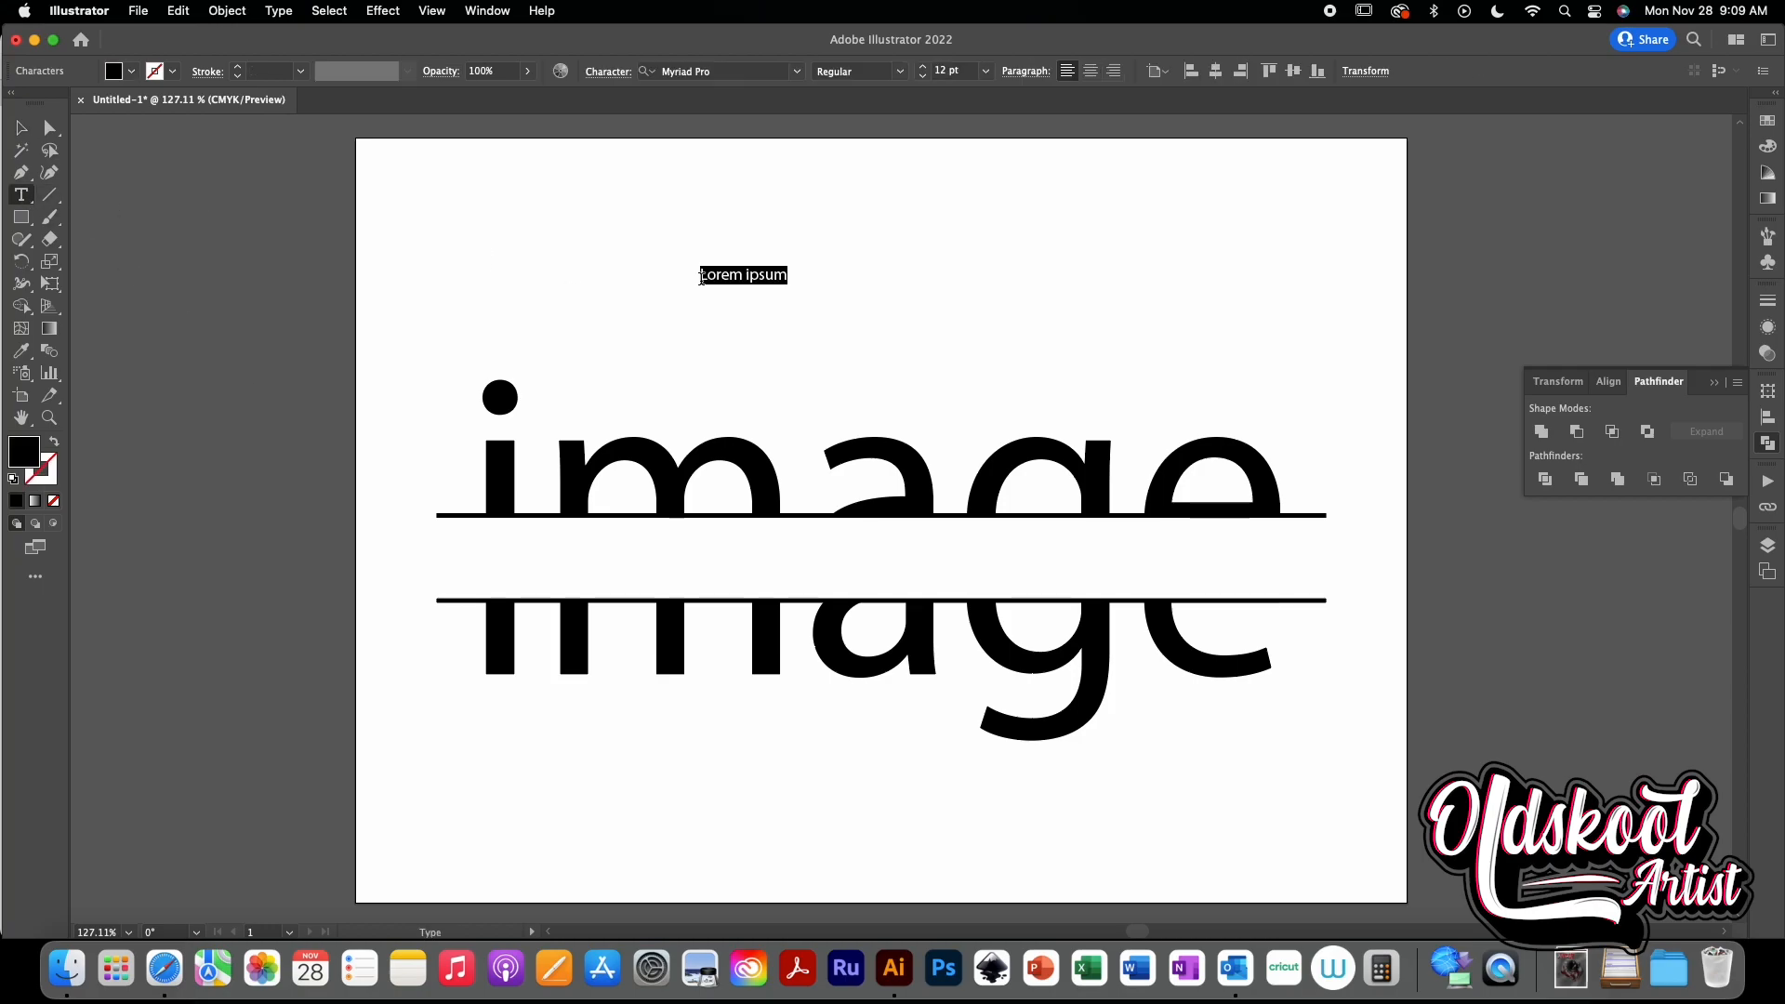
key("BackSpace")
type("creative")
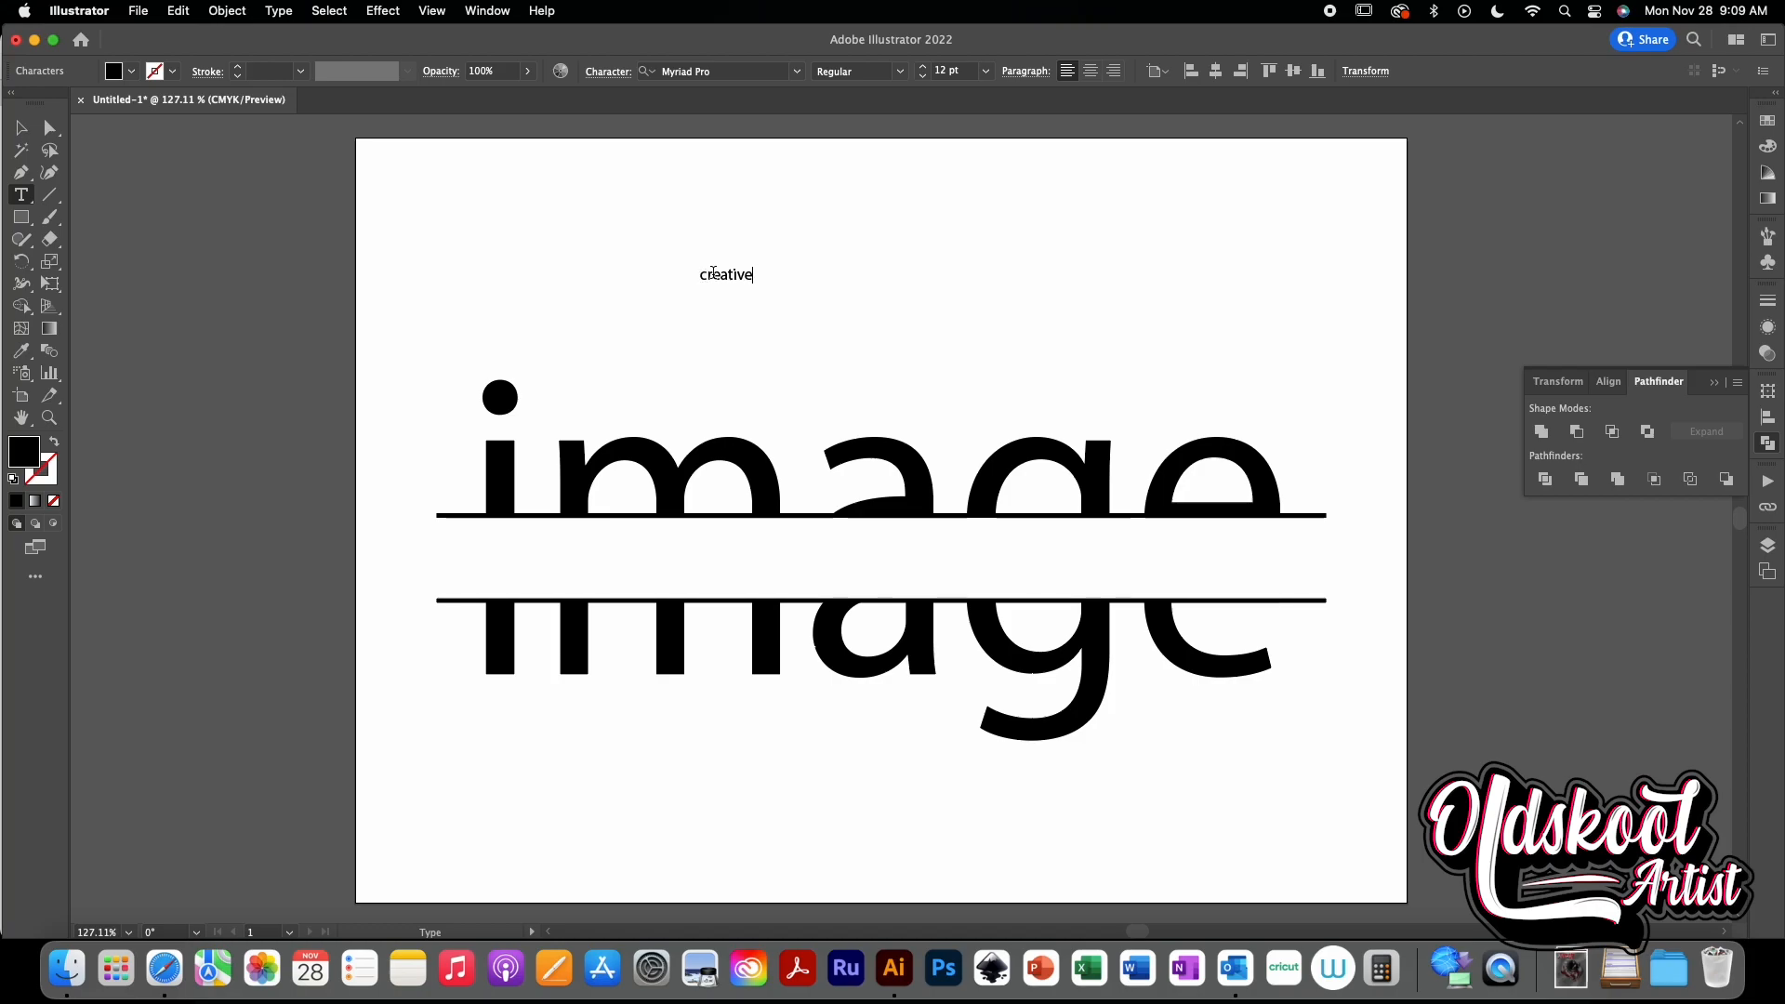
left_click(20, 127)
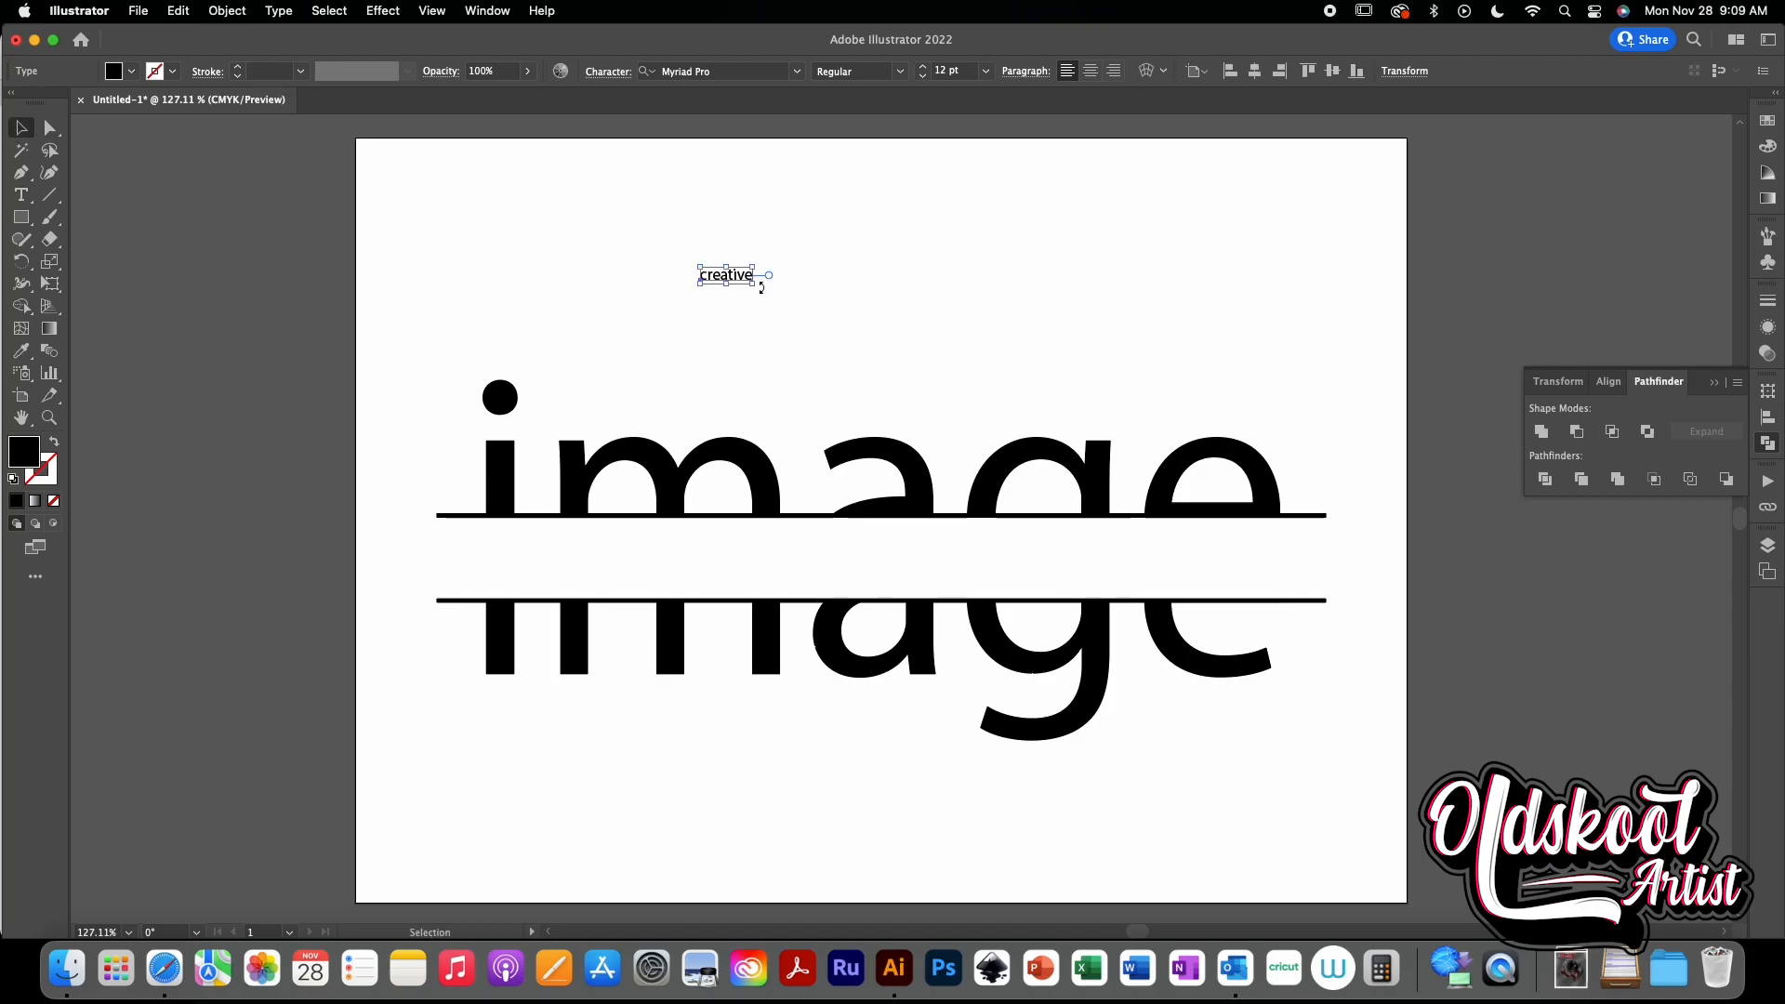
- Scale the "creative" text to about 64 pt and fit it in the gap between the two lines
left_click_drag(762, 288, 932, 570)
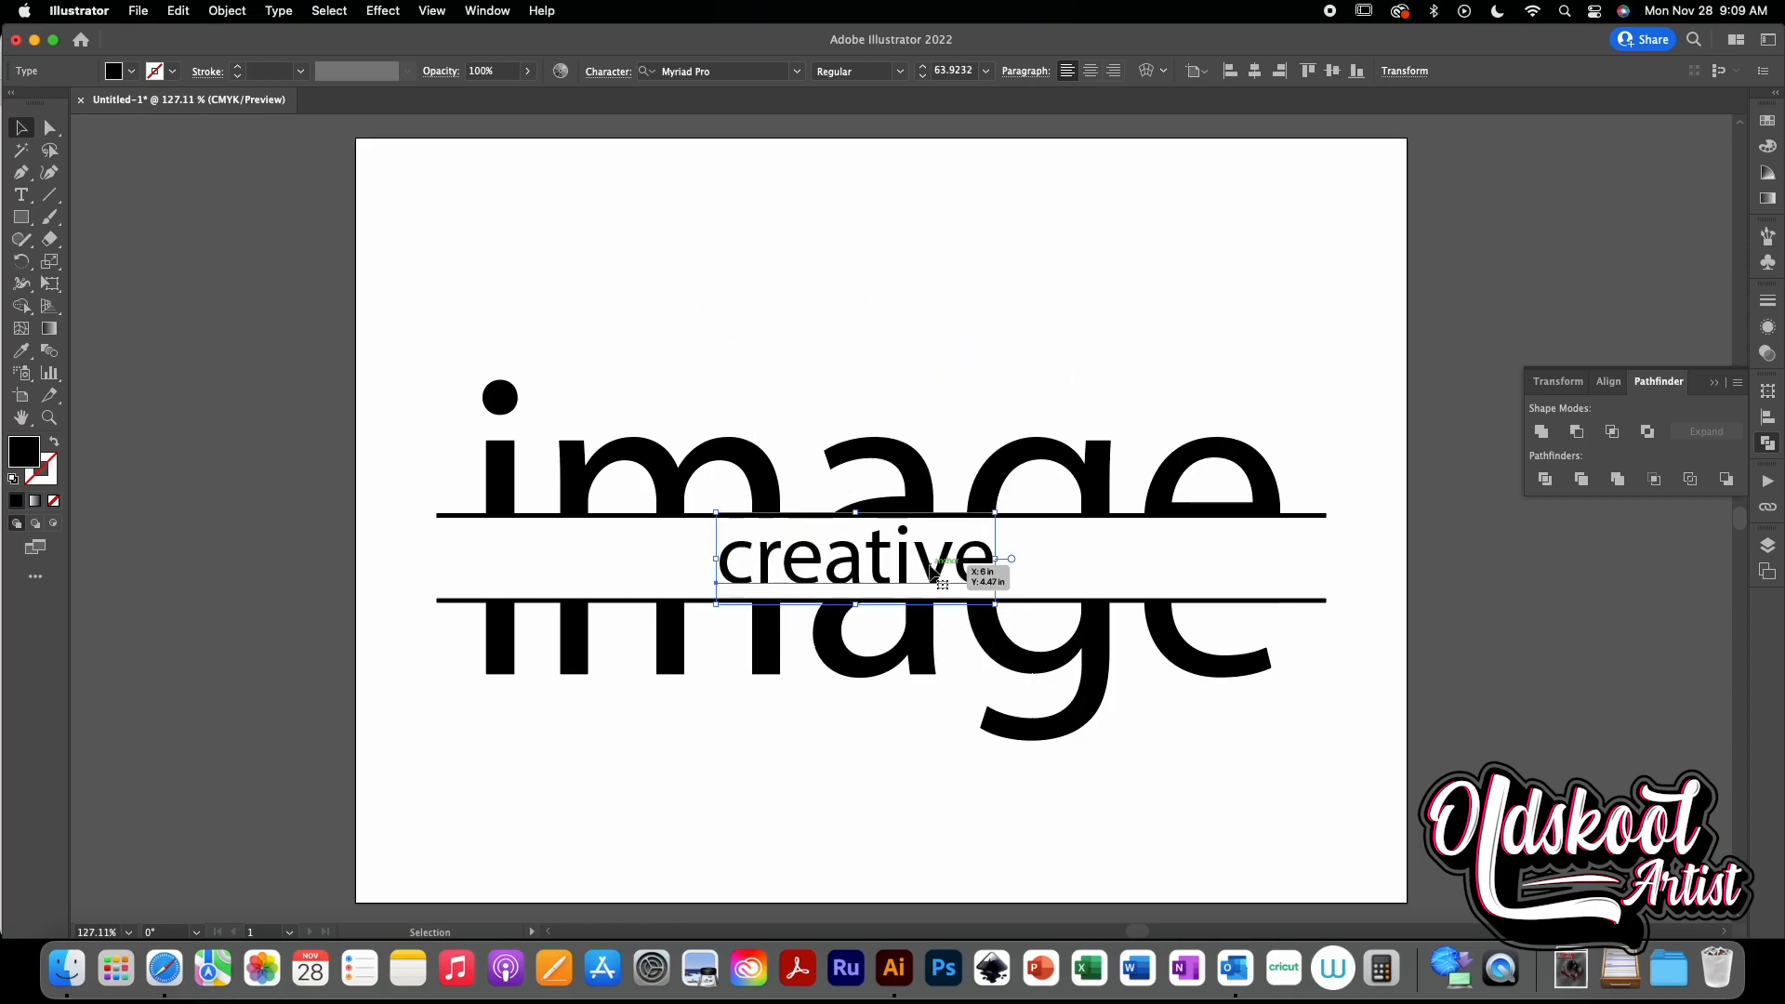
left_click(1243, 600)
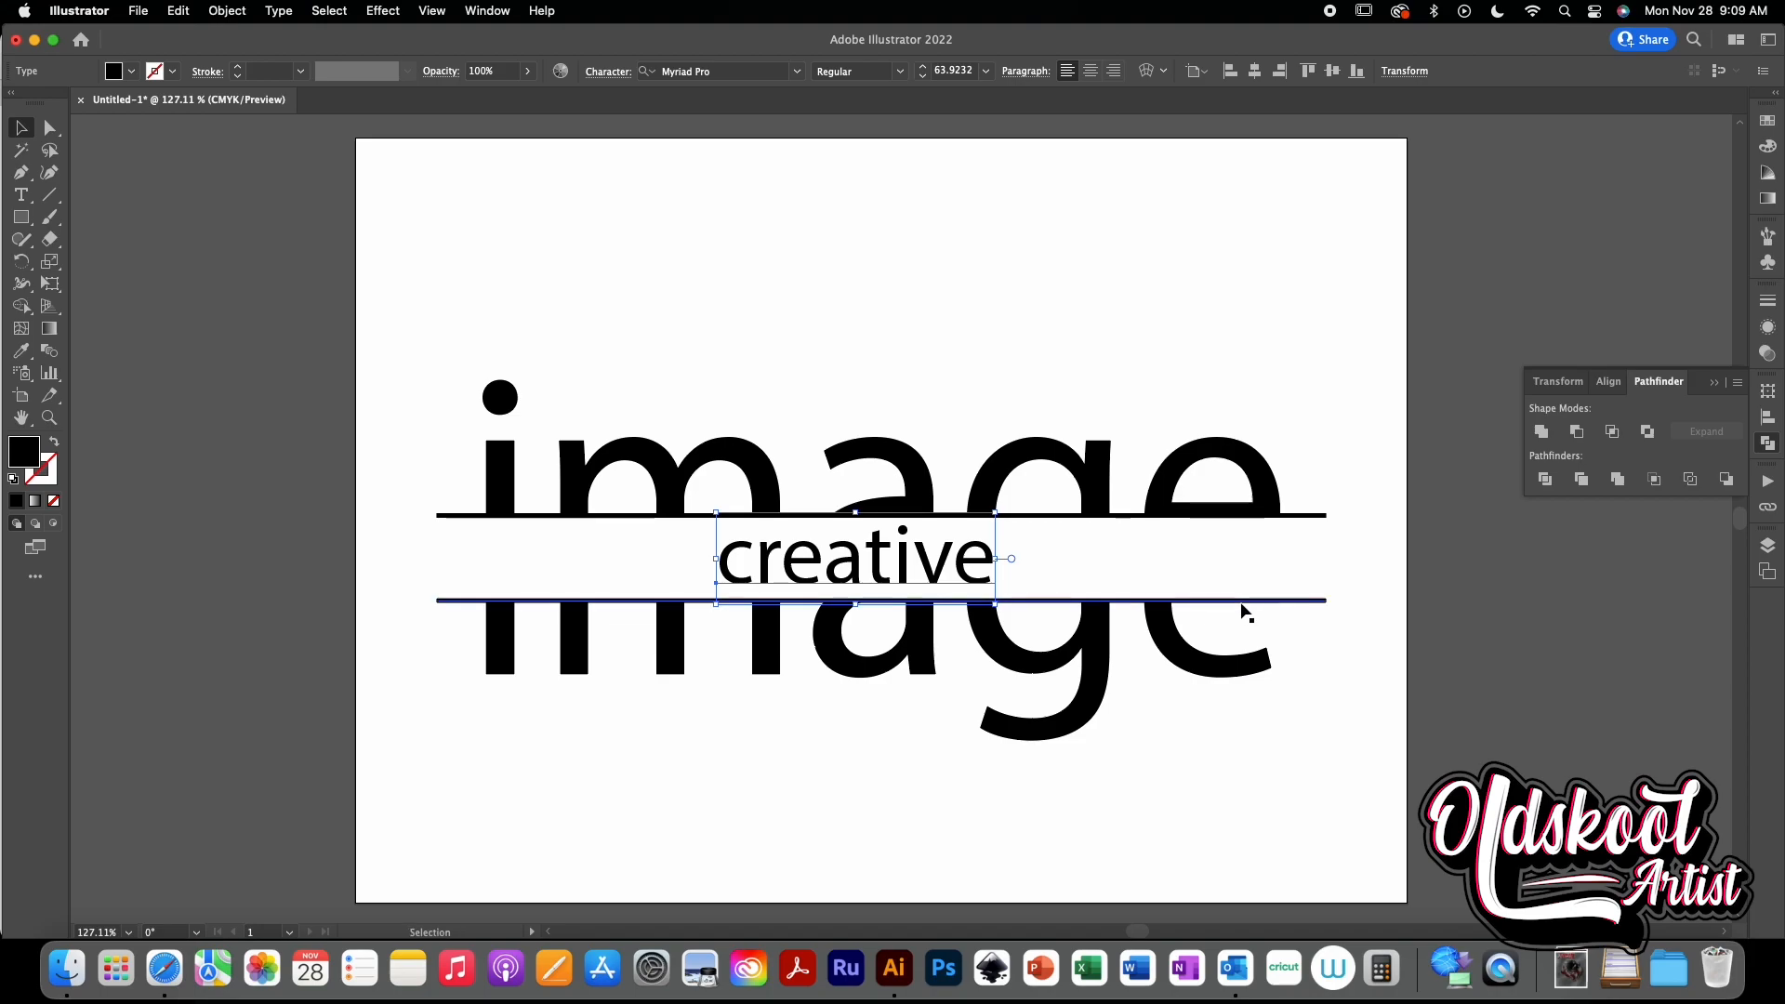
left_click(1313, 516, "shift")
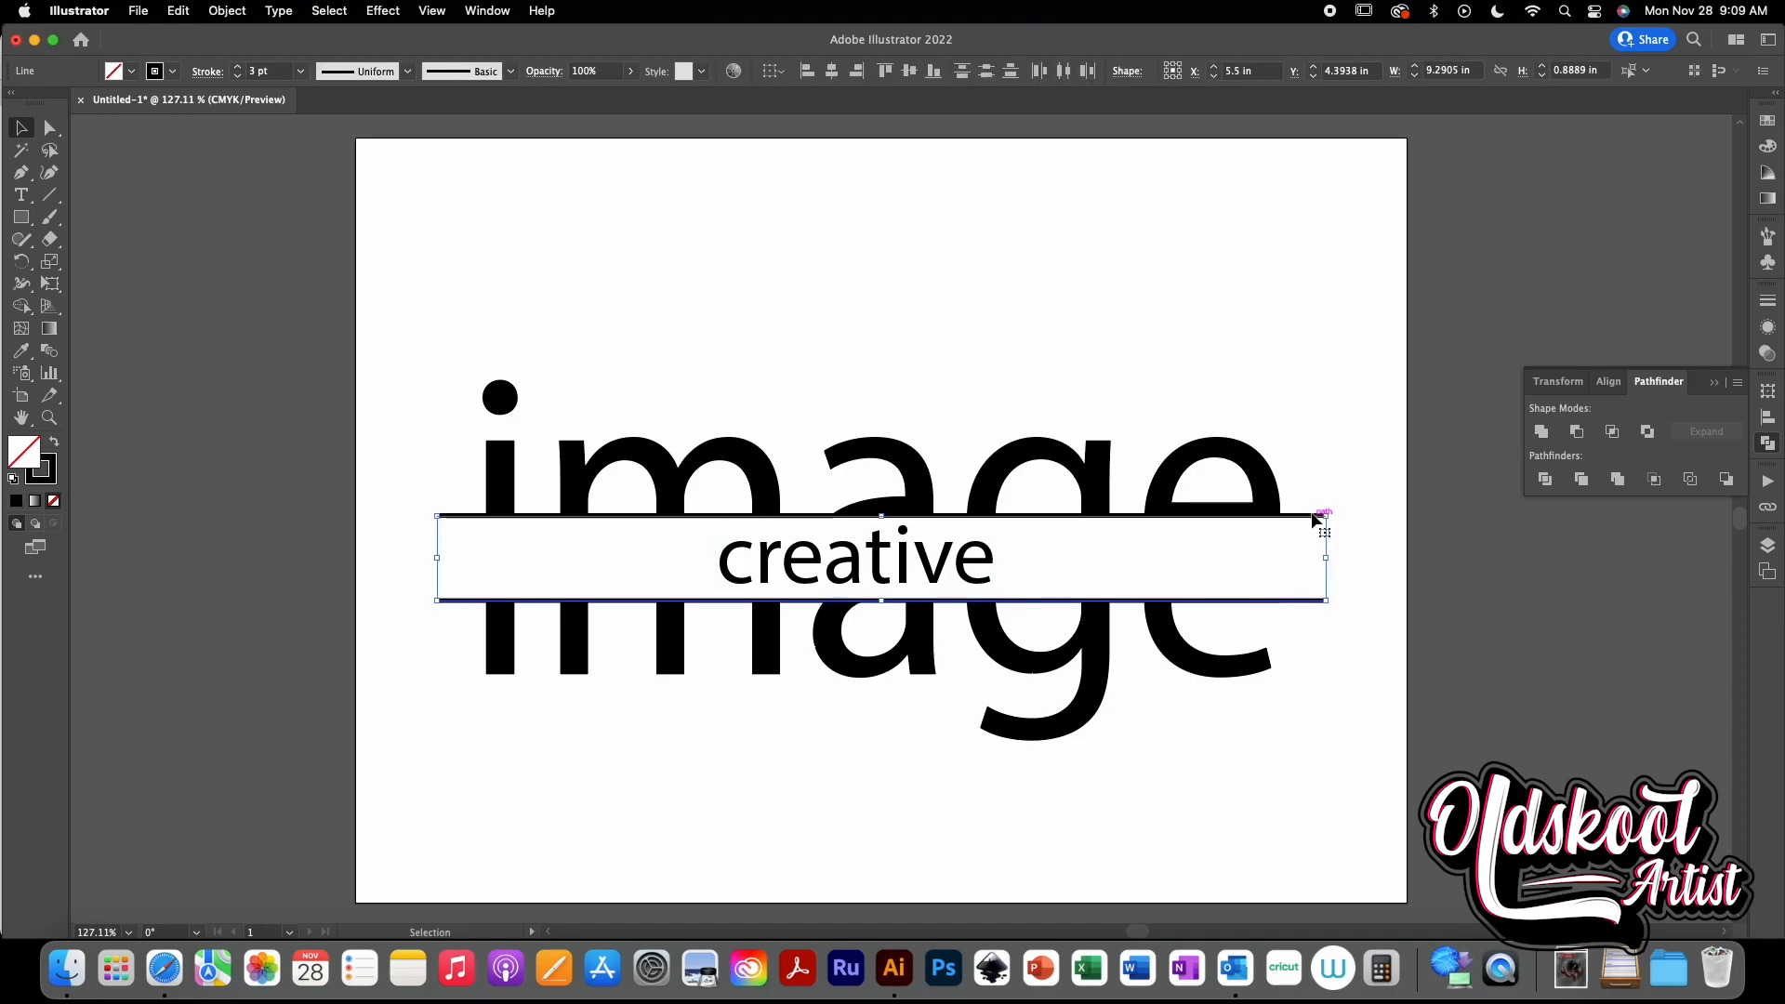
left_click(1305, 471)
left_click(969, 564)
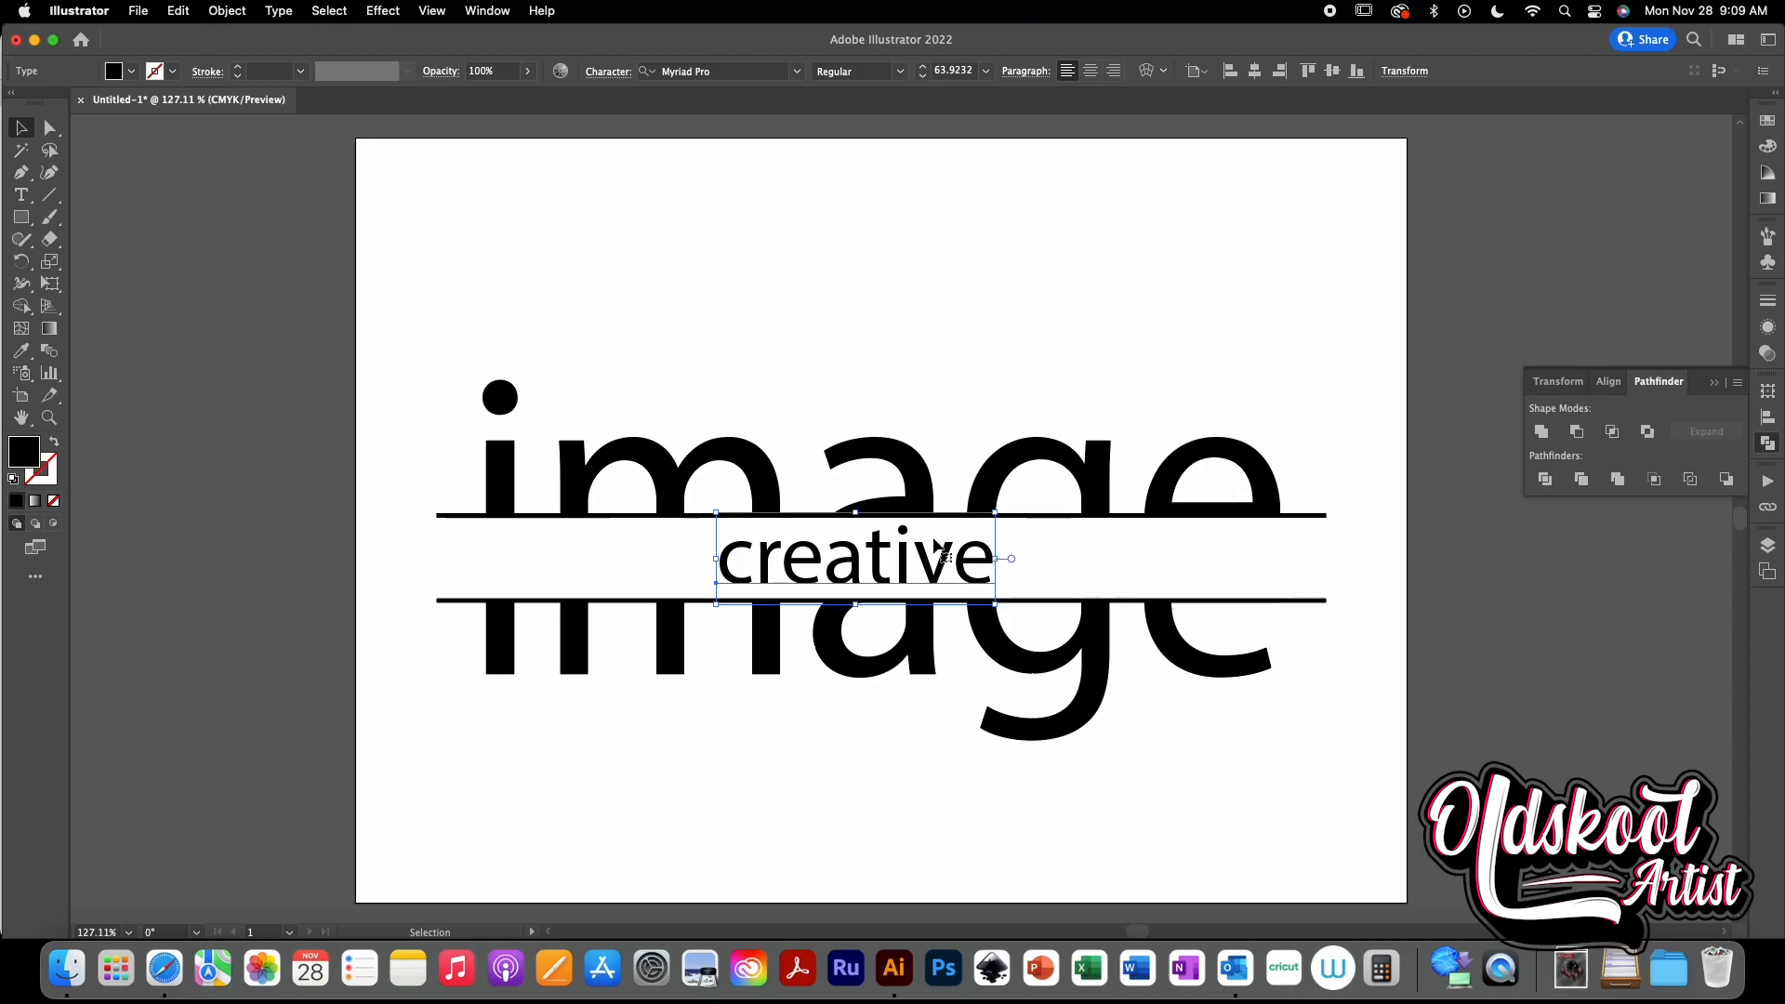
left_click(1011, 393)
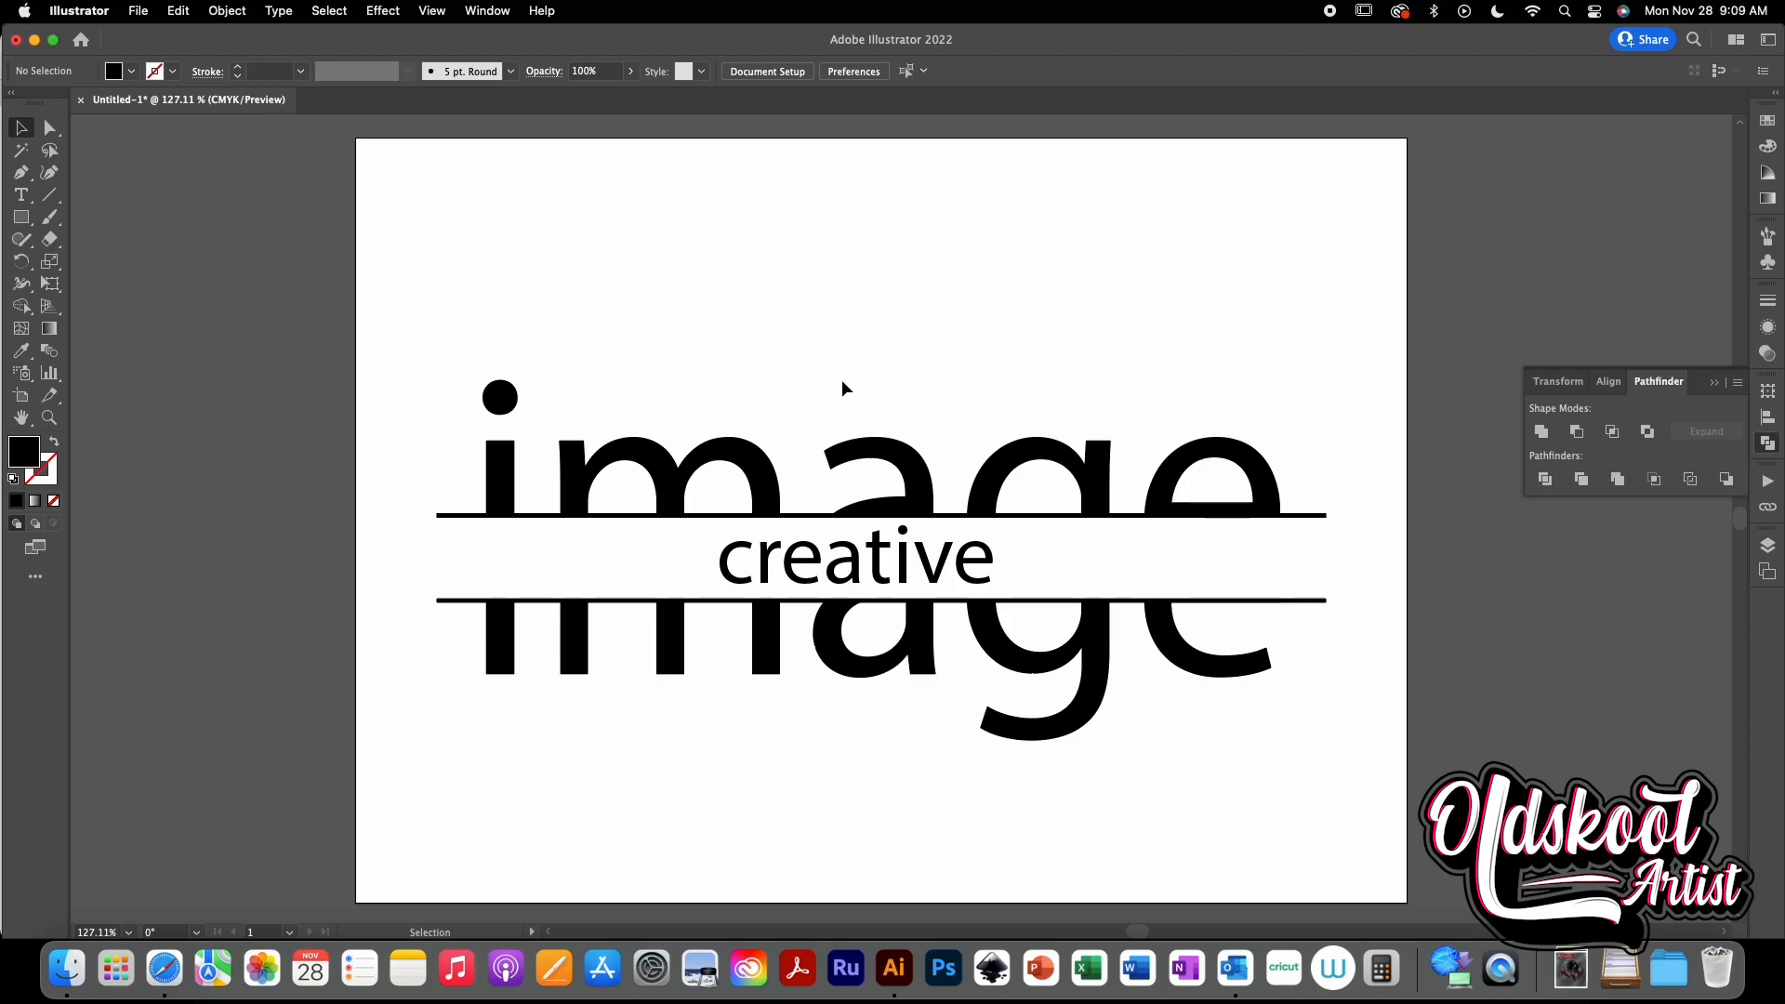
- Select the whole split-text design and nudge it up toward the top of the artboard
left_click_drag(396, 357, 1362, 806)
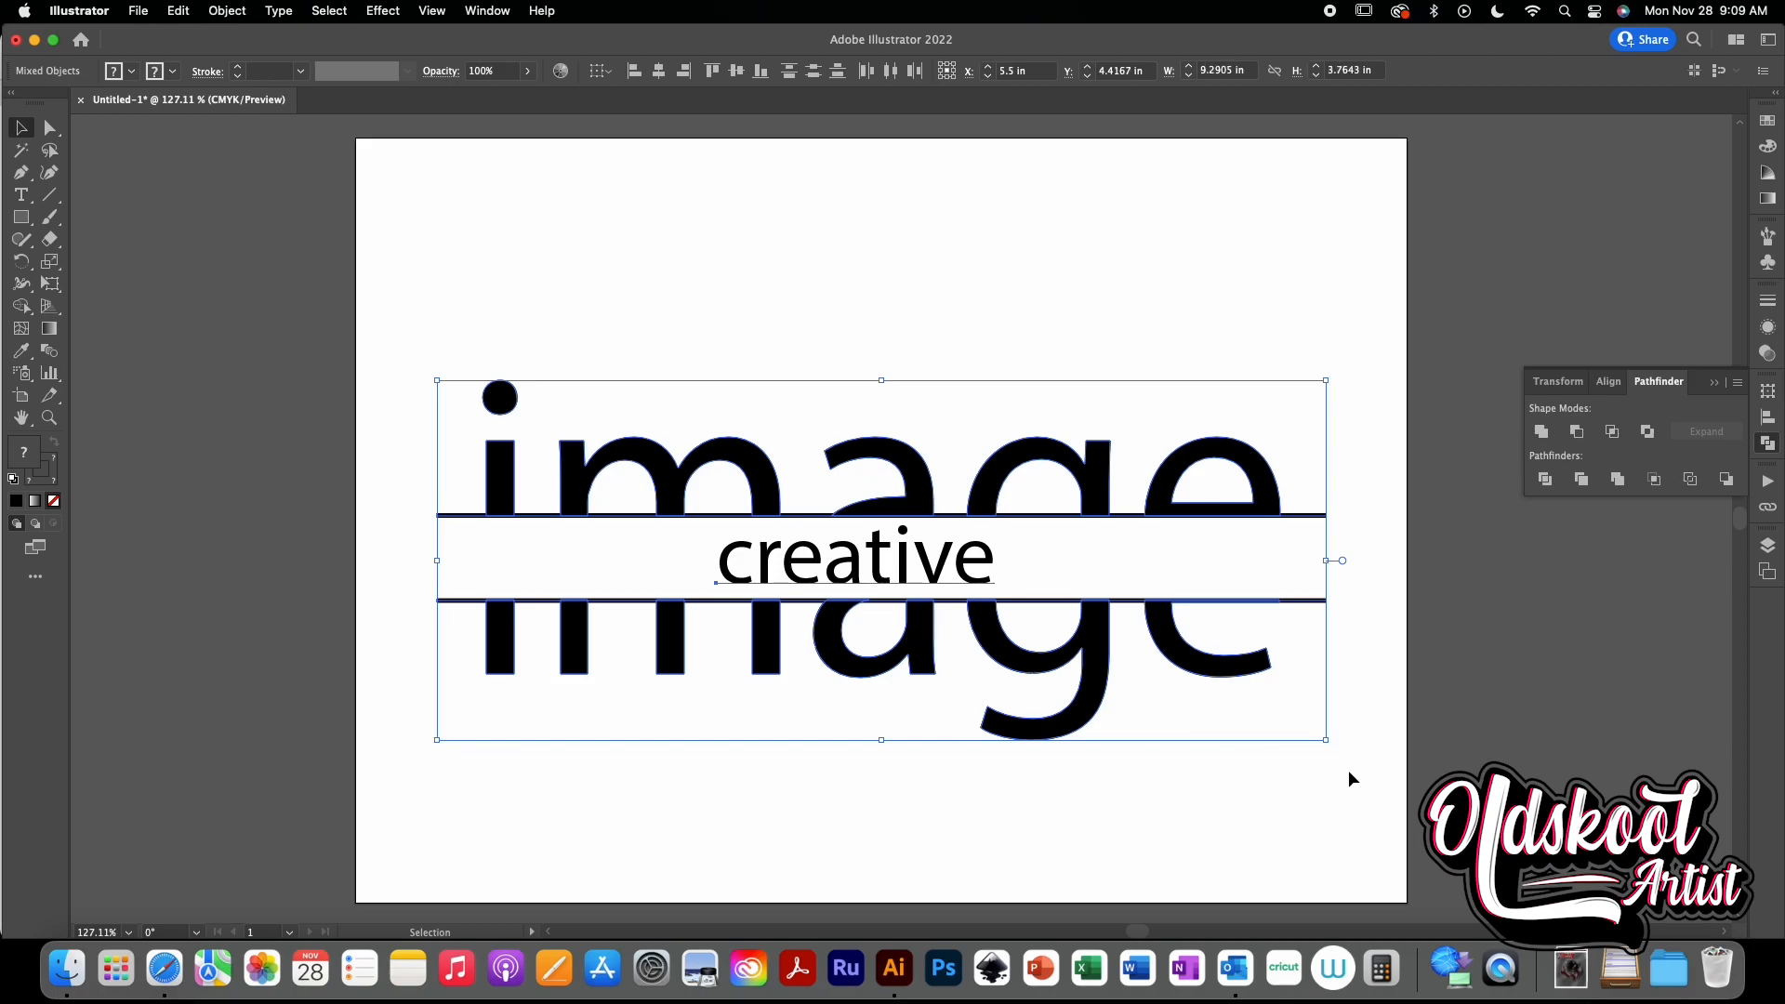
key("shift+Up")
key("shift+Up")
key("shift+Up")
key("shift+Up")
key("shift+Up")
key("shift+Up")
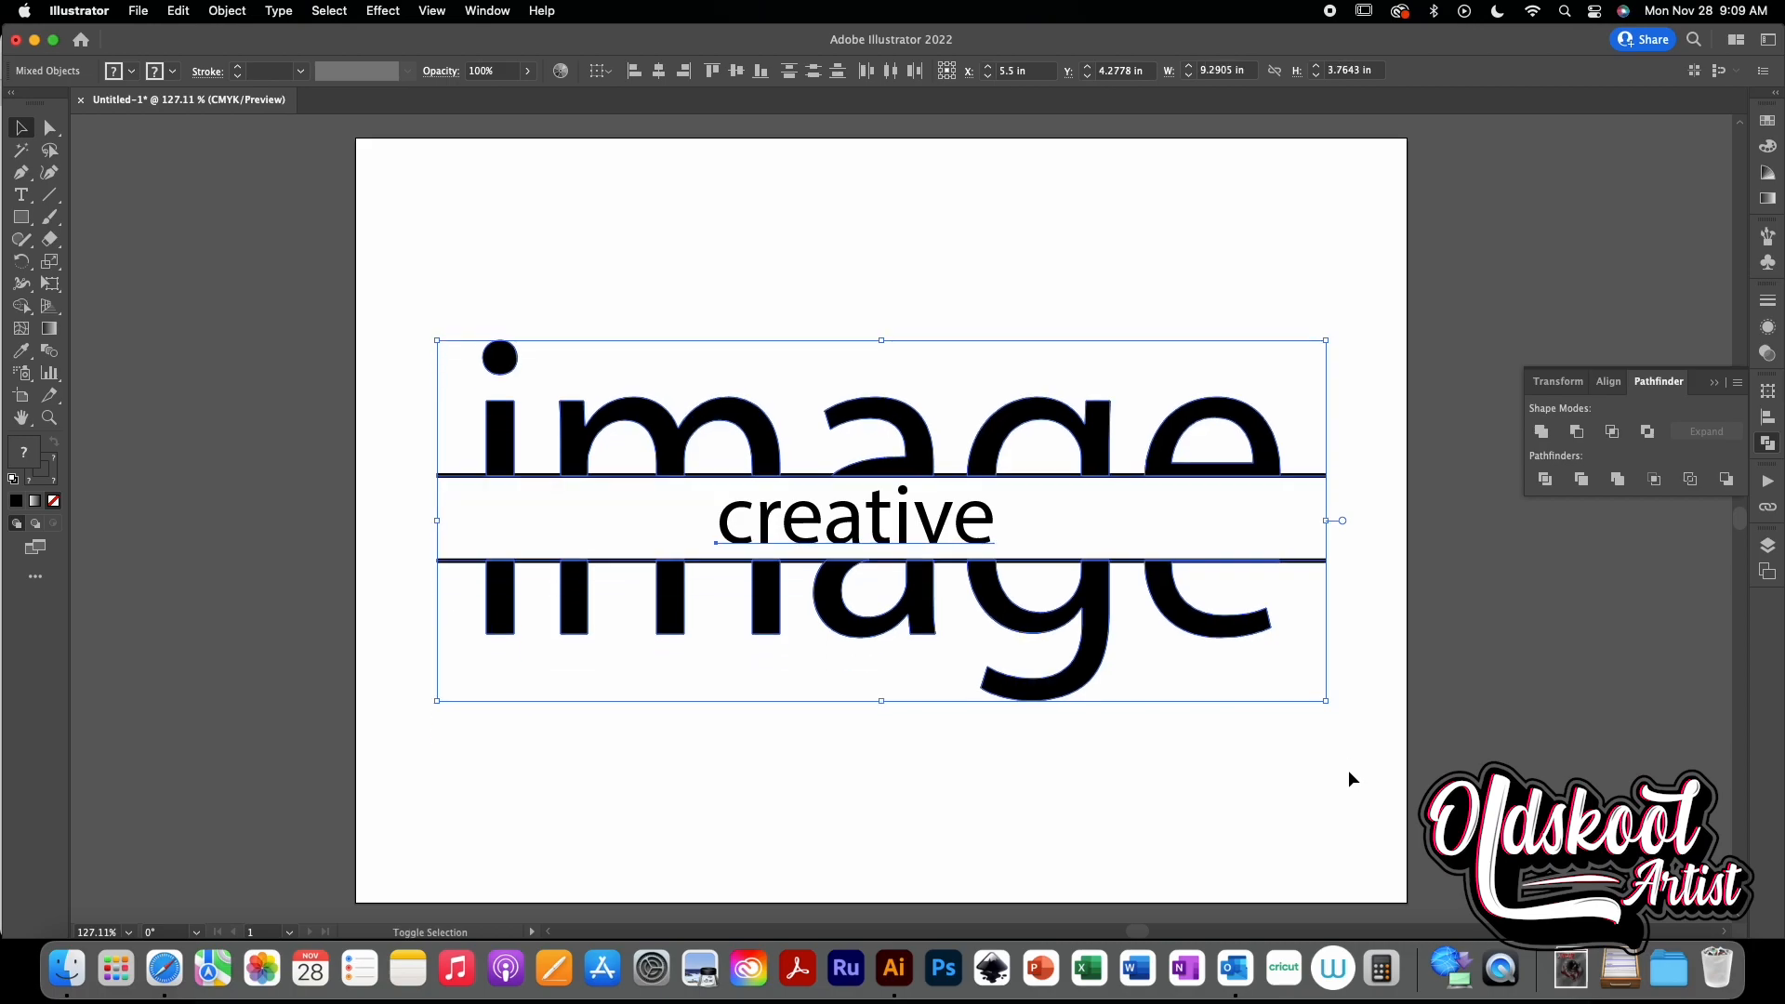
key("shift+Up")
key("shift+Up")
key("shift+Up")
key("shift+Up")
key("shift+Up")
key("shift+Up")
key("shift+Up")
key("shift+Up")
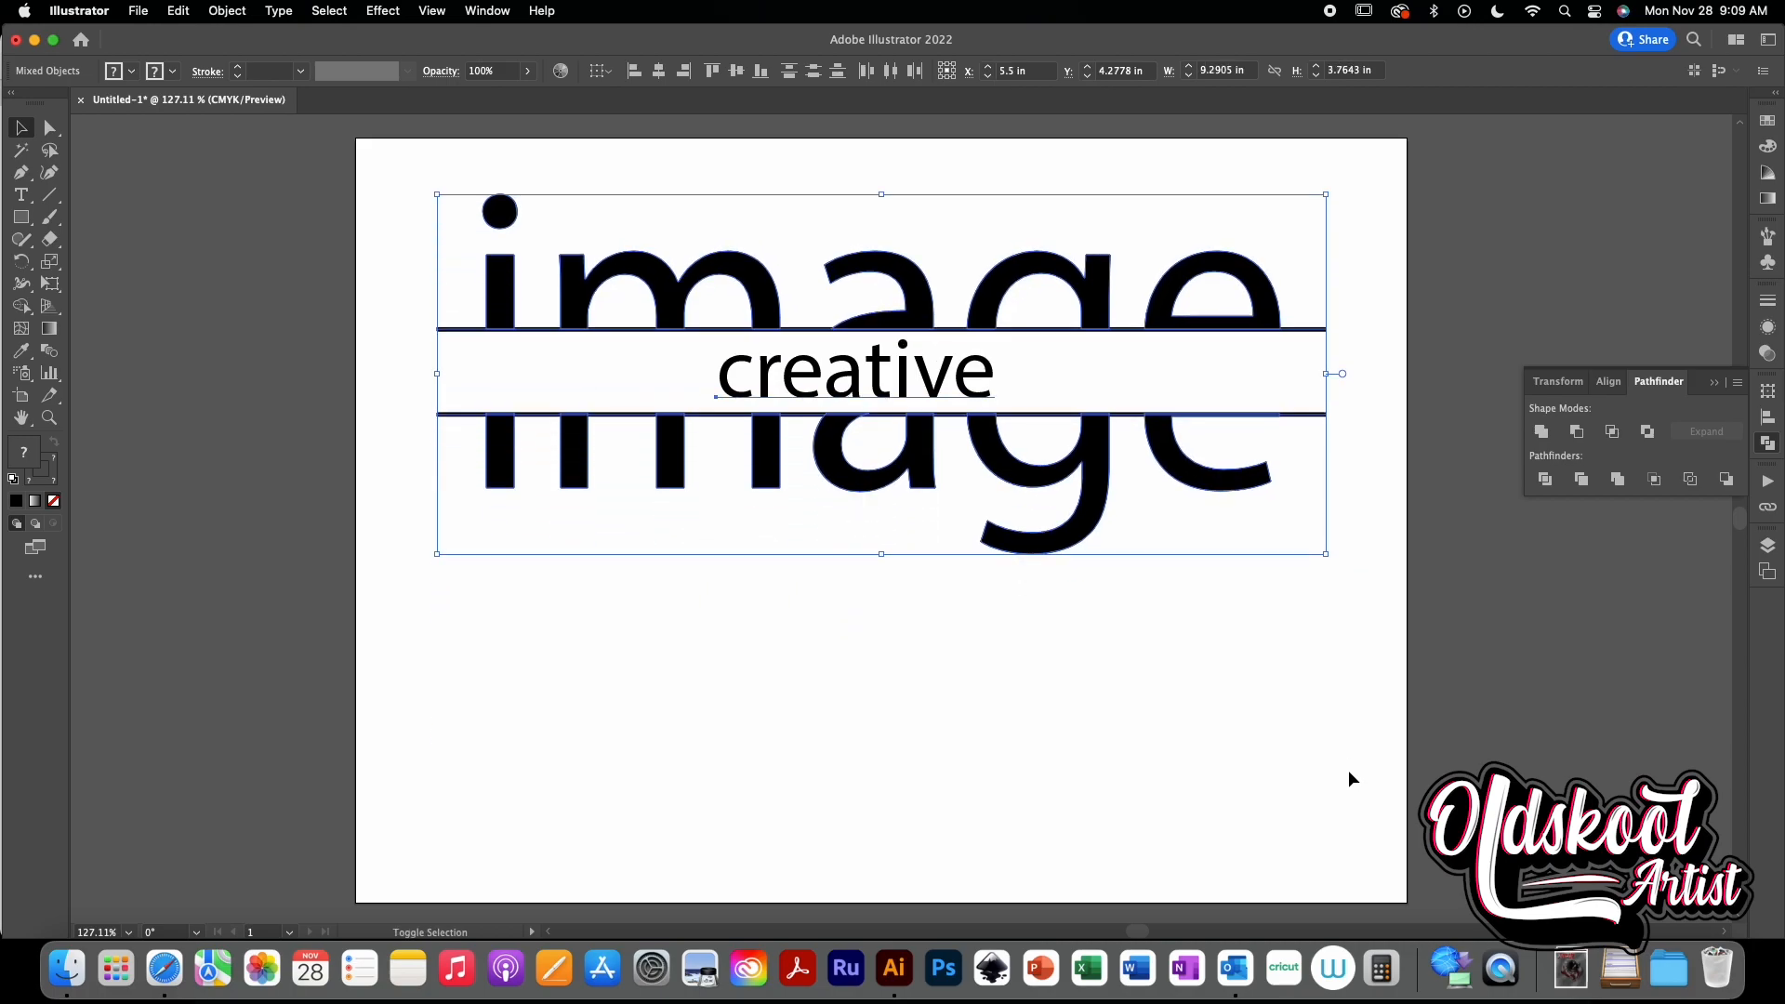
left_click(1351, 778)
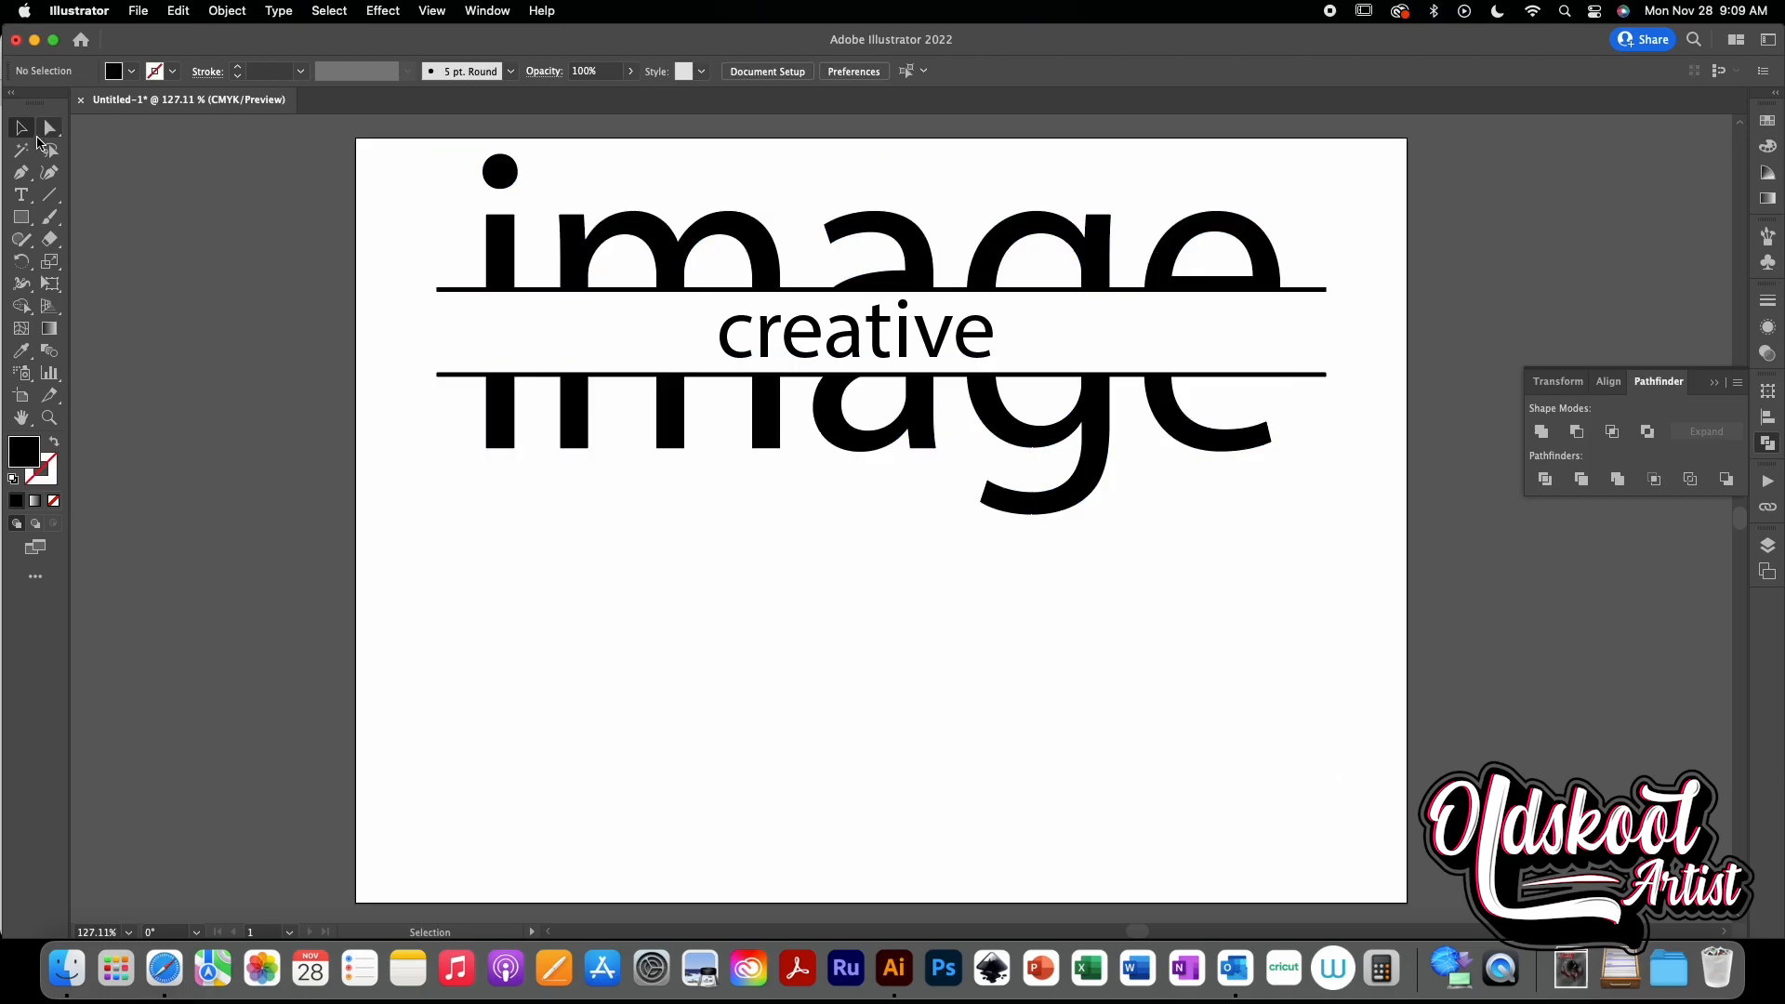
- Add a new point text object reading "image" below the design
key("t")
left_click(636, 605)
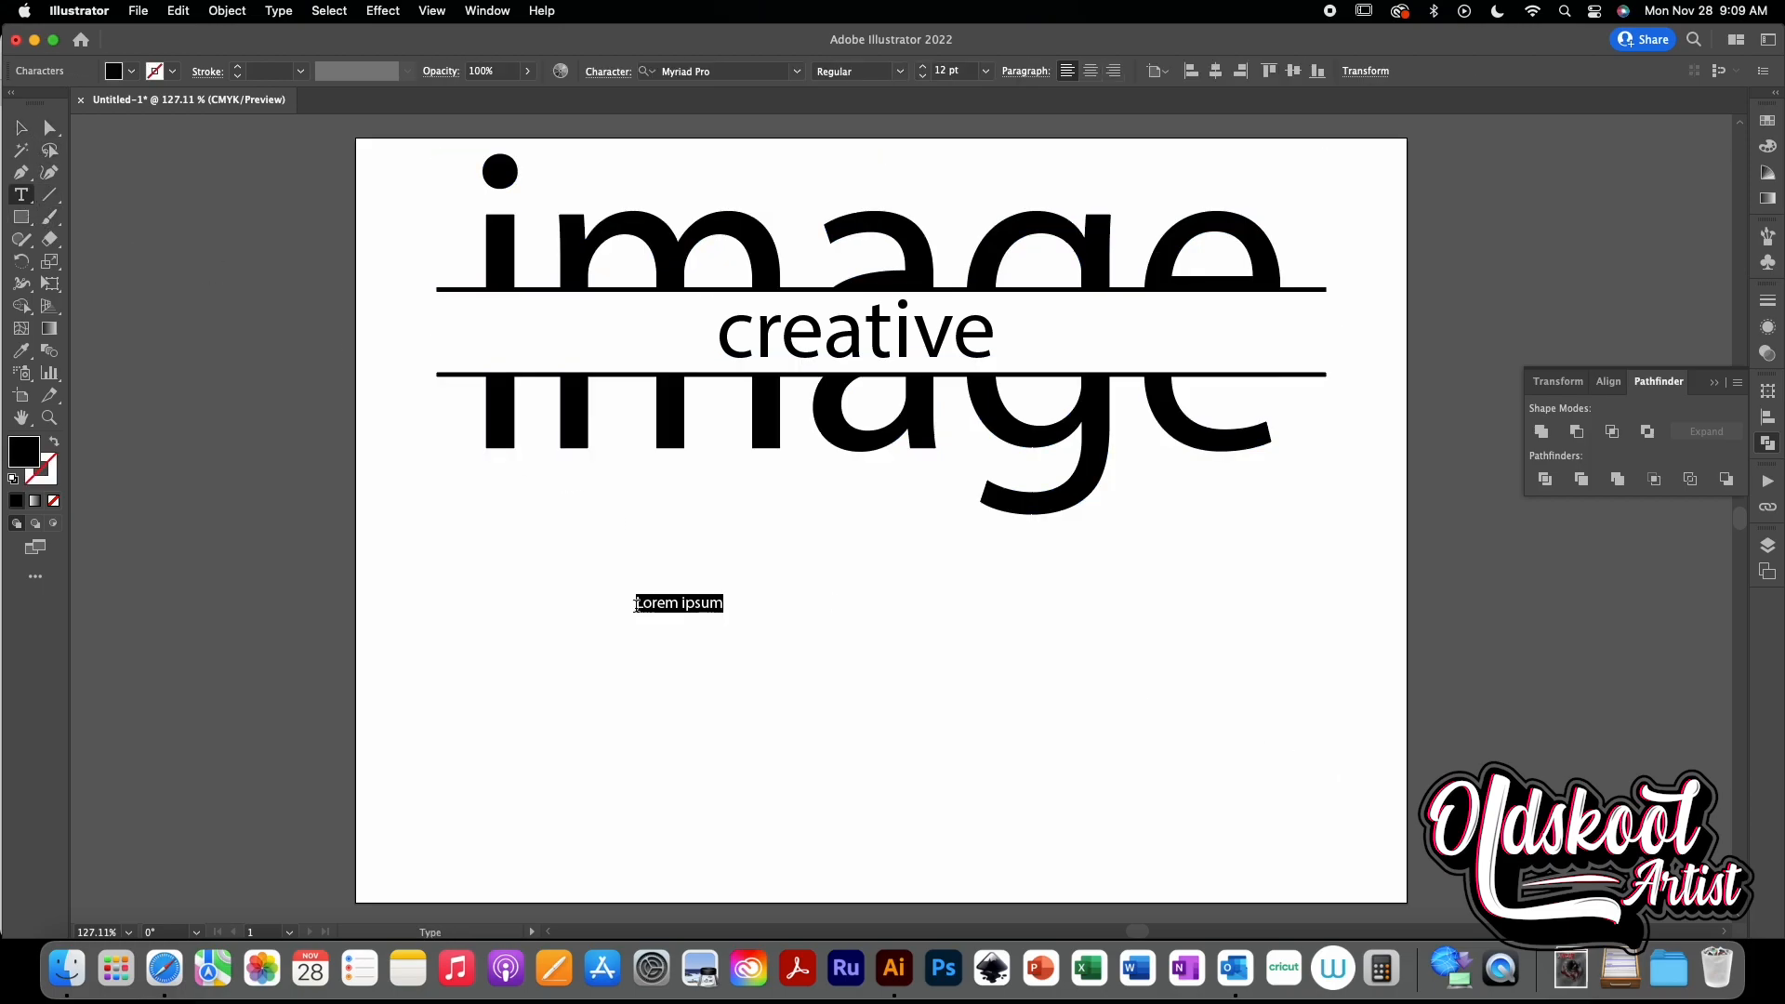
type("image")
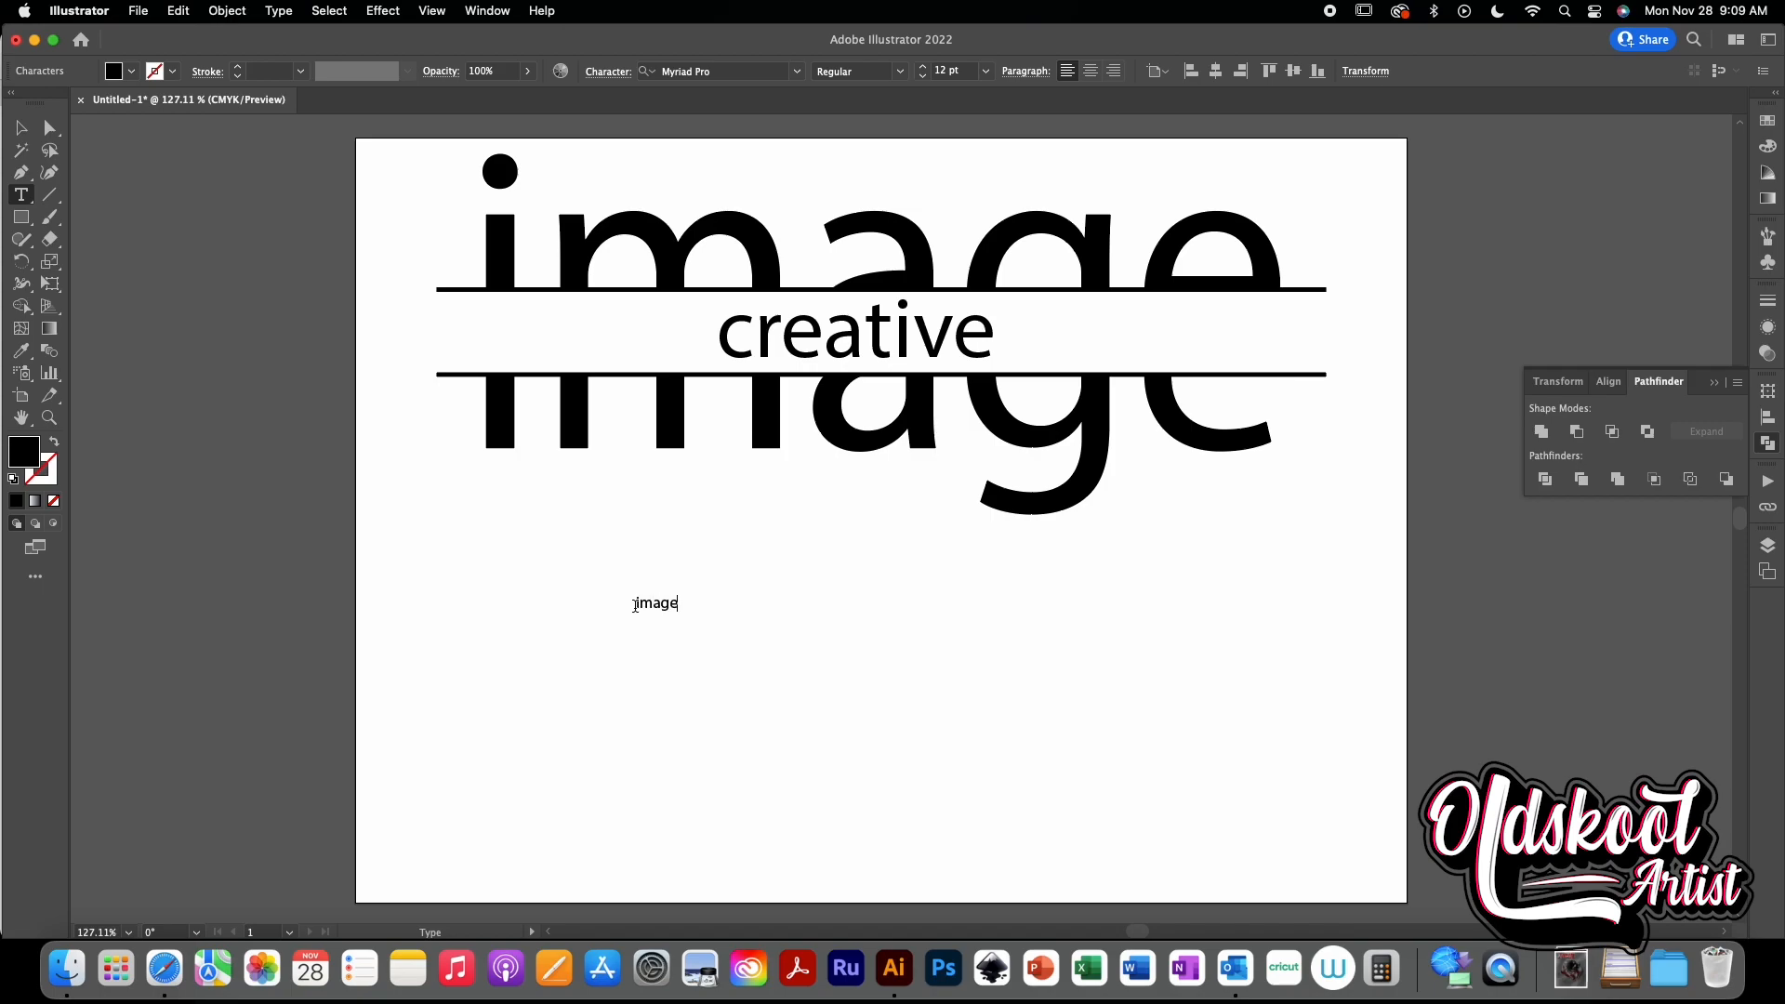
left_click(20, 127)
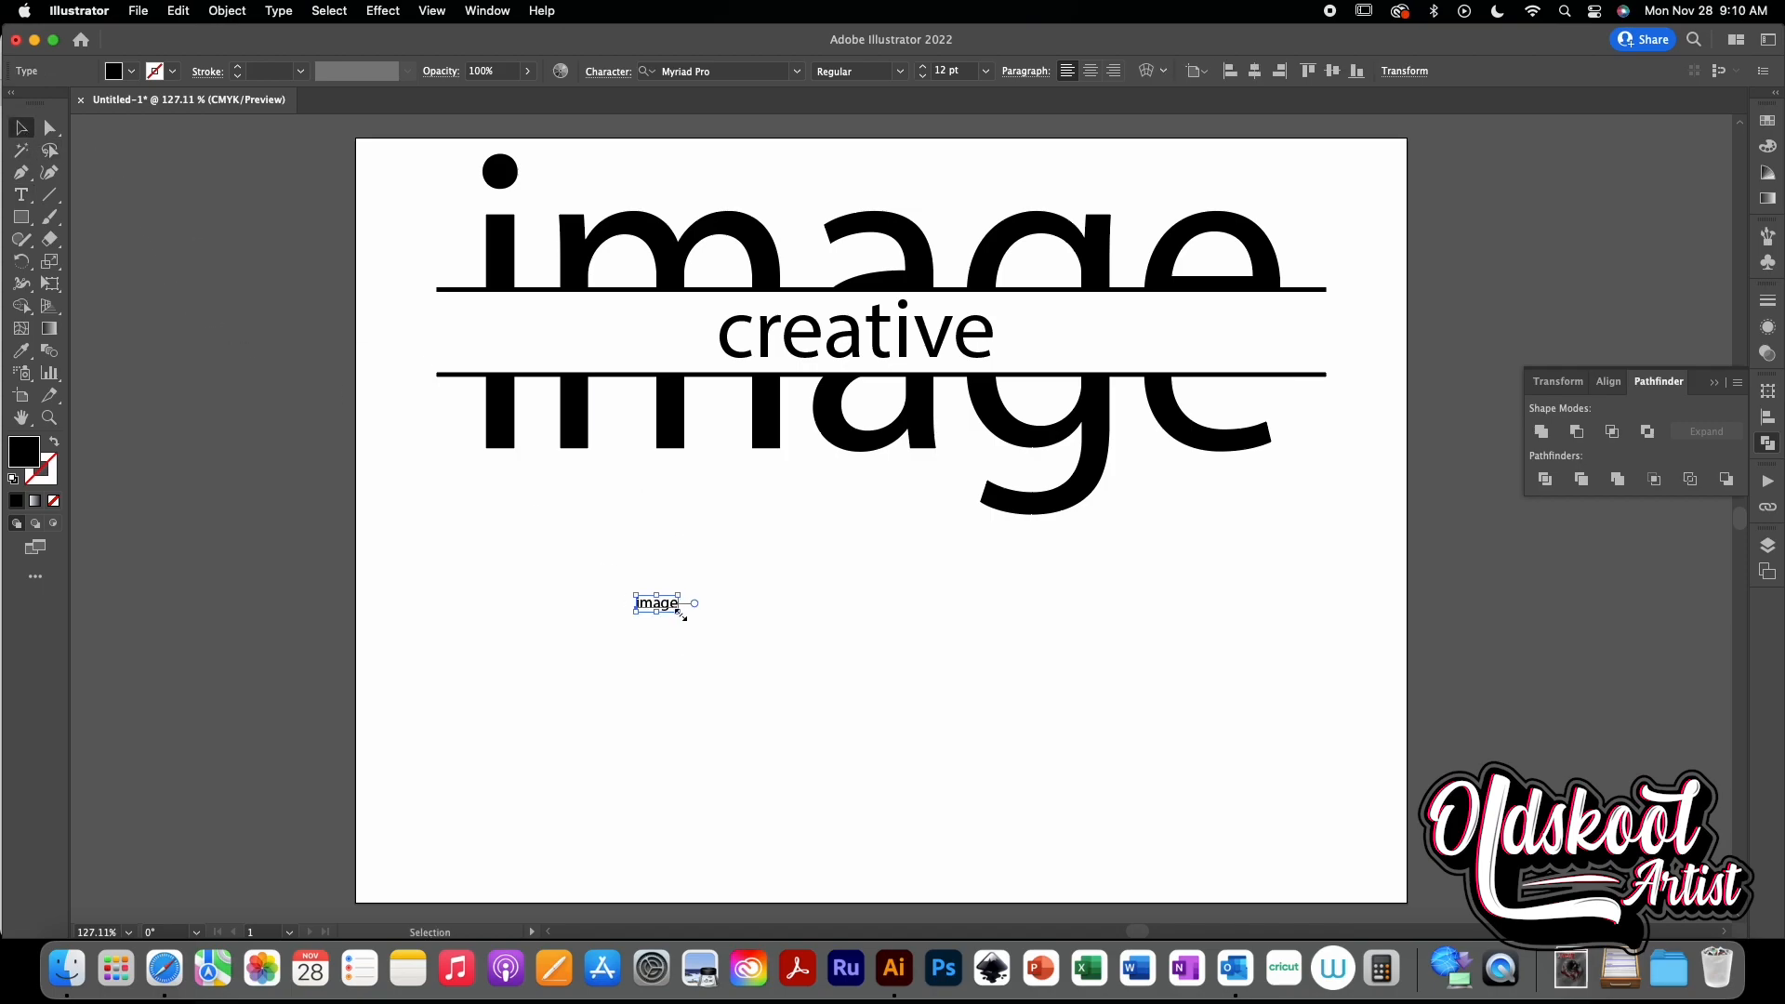
- Enlarge the new "image" text to about 223 pt and center it in the lower part of the artboard
left_click_drag(682, 616, 1290, 868)
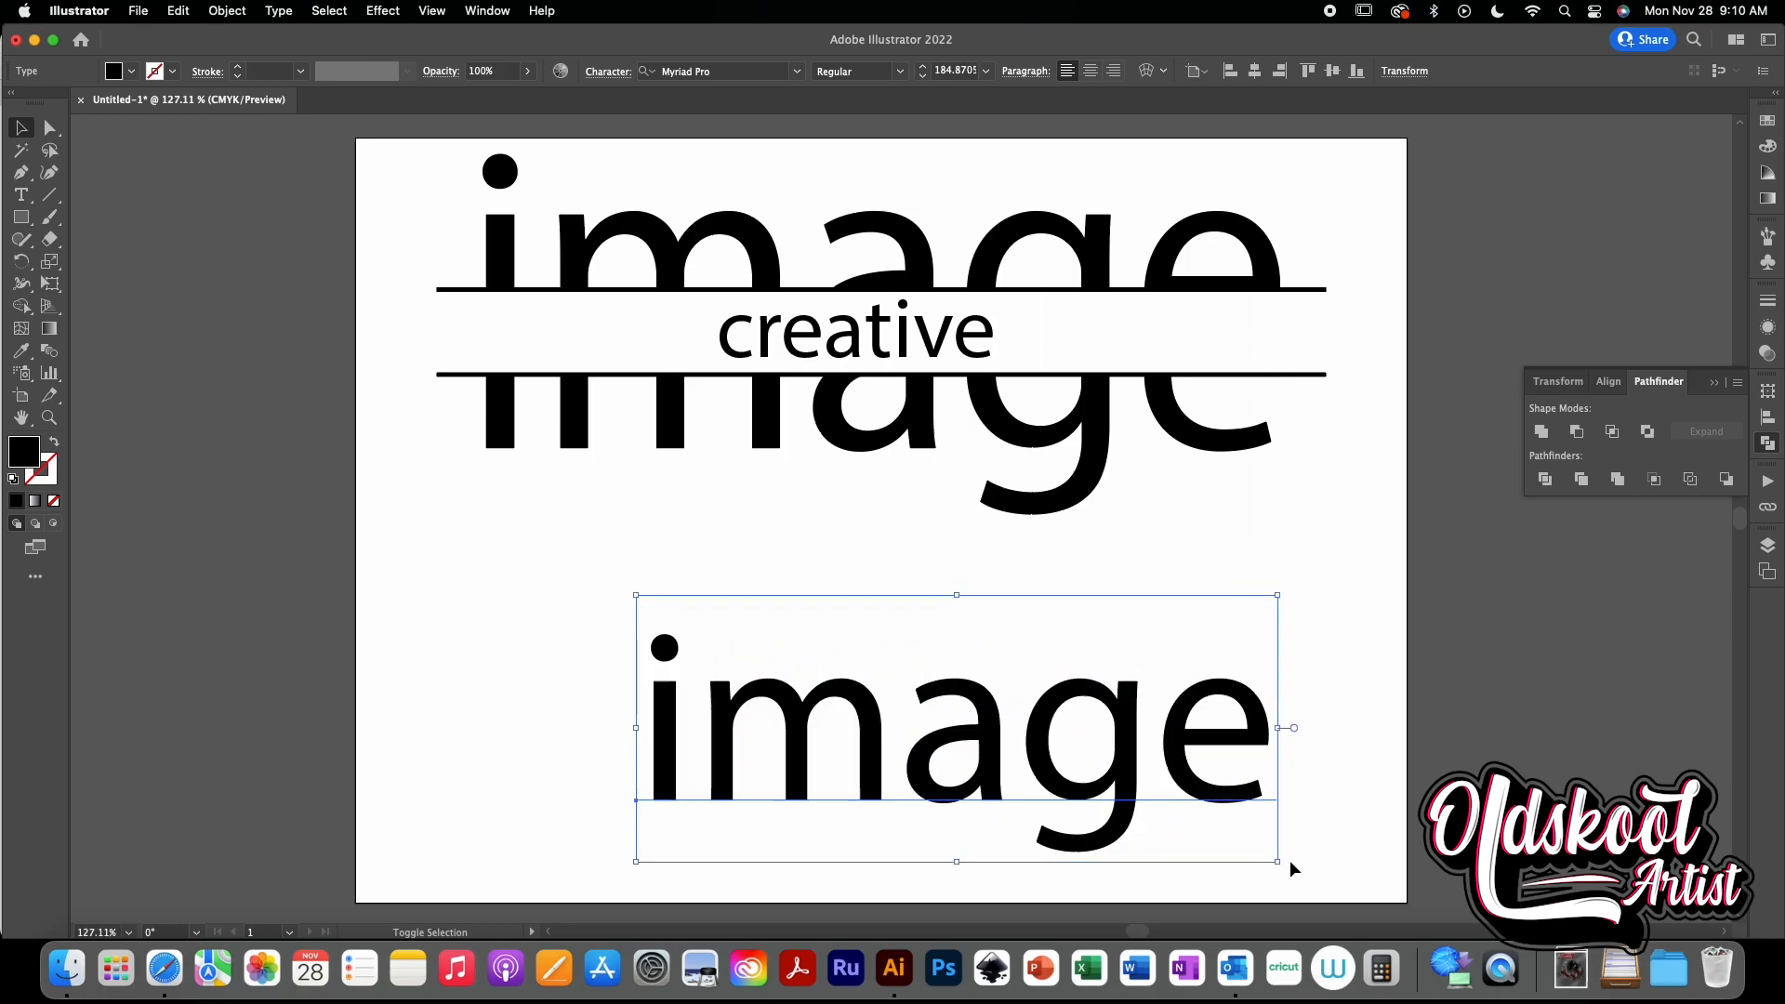
left_click_drag(1123, 781, 941, 746)
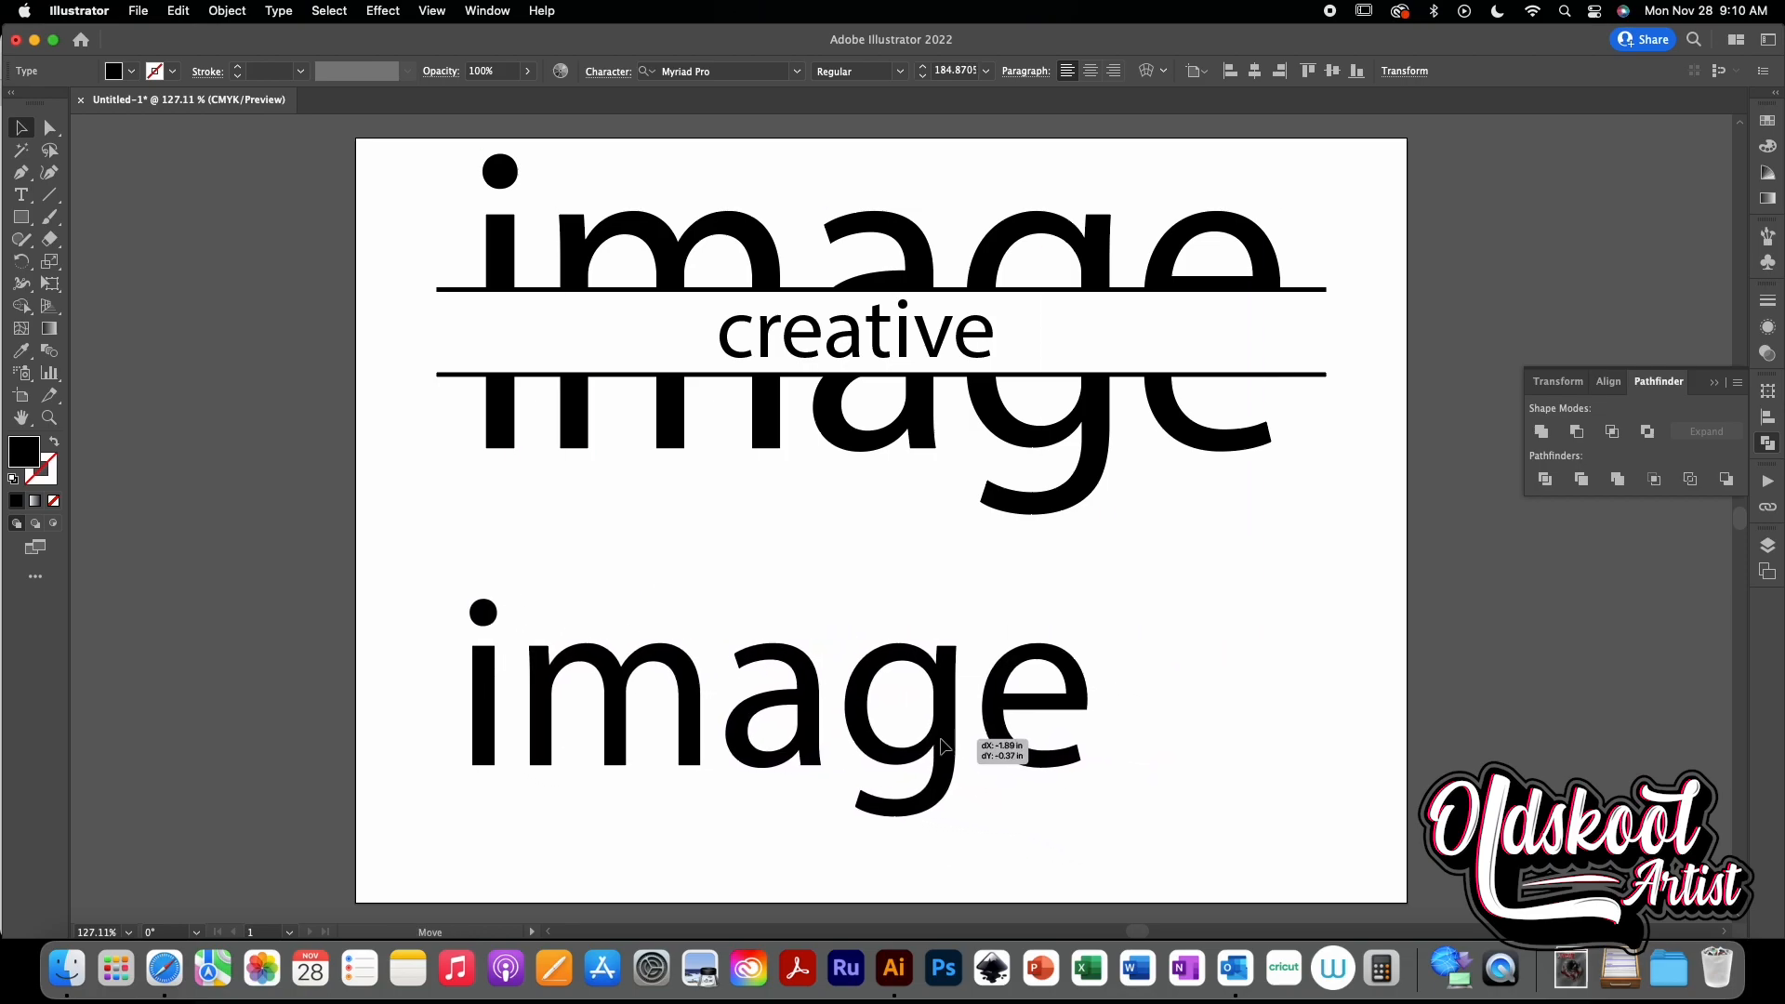
left_click_drag(1096, 828, 1135, 843)
left_click_drag(1145, 797, 1177, 765)
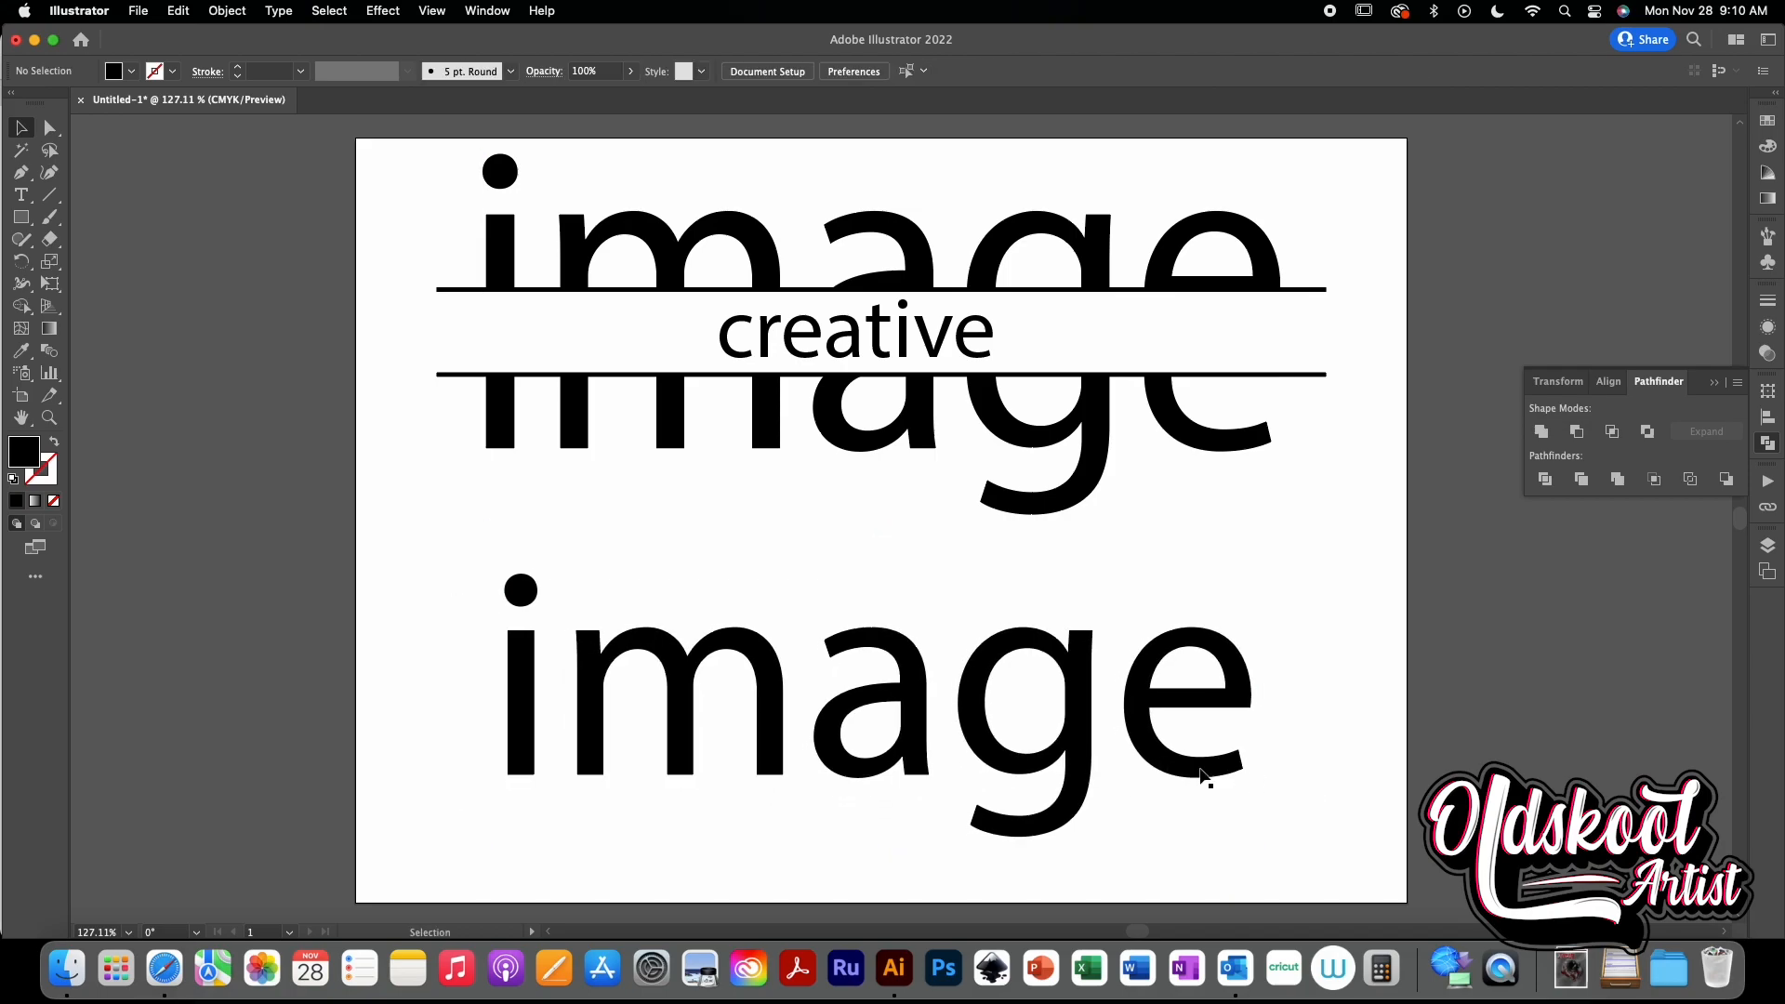
- Convert the new "image" text to outlines and ungroup the letters
left_click(288, 14)
left_click(346, 359)
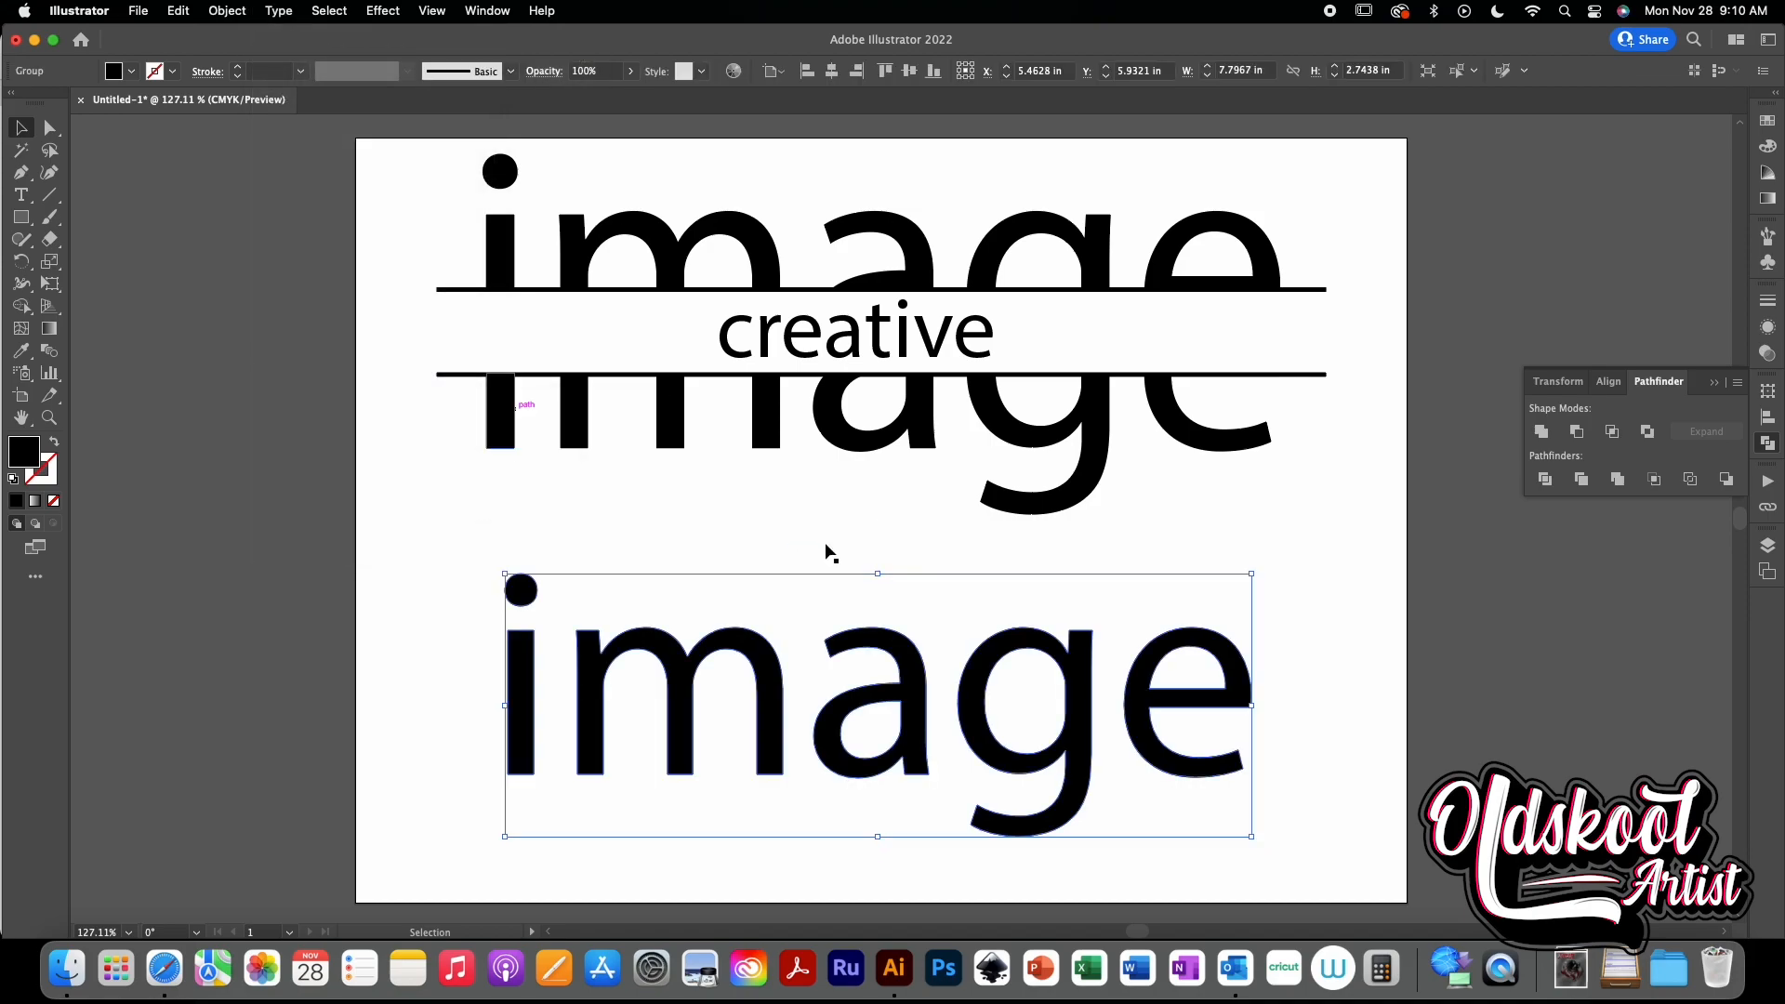
left_click(224, 9)
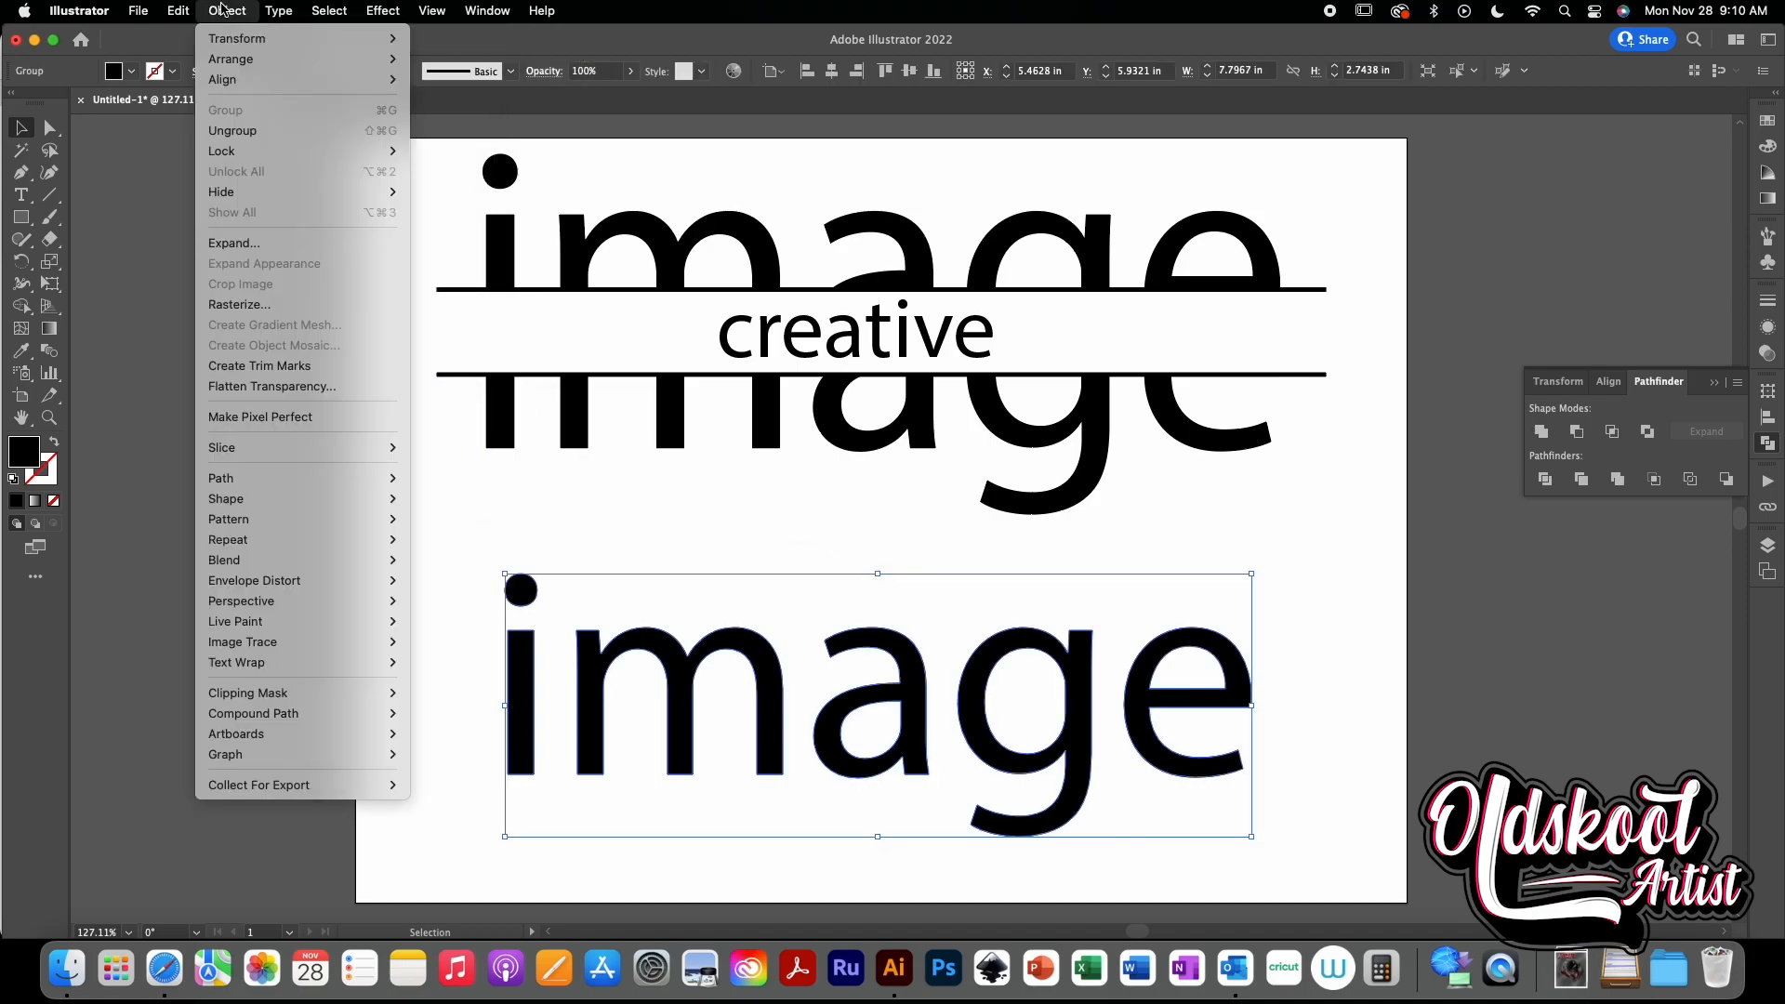
left_click(232, 130)
left_click(594, 523)
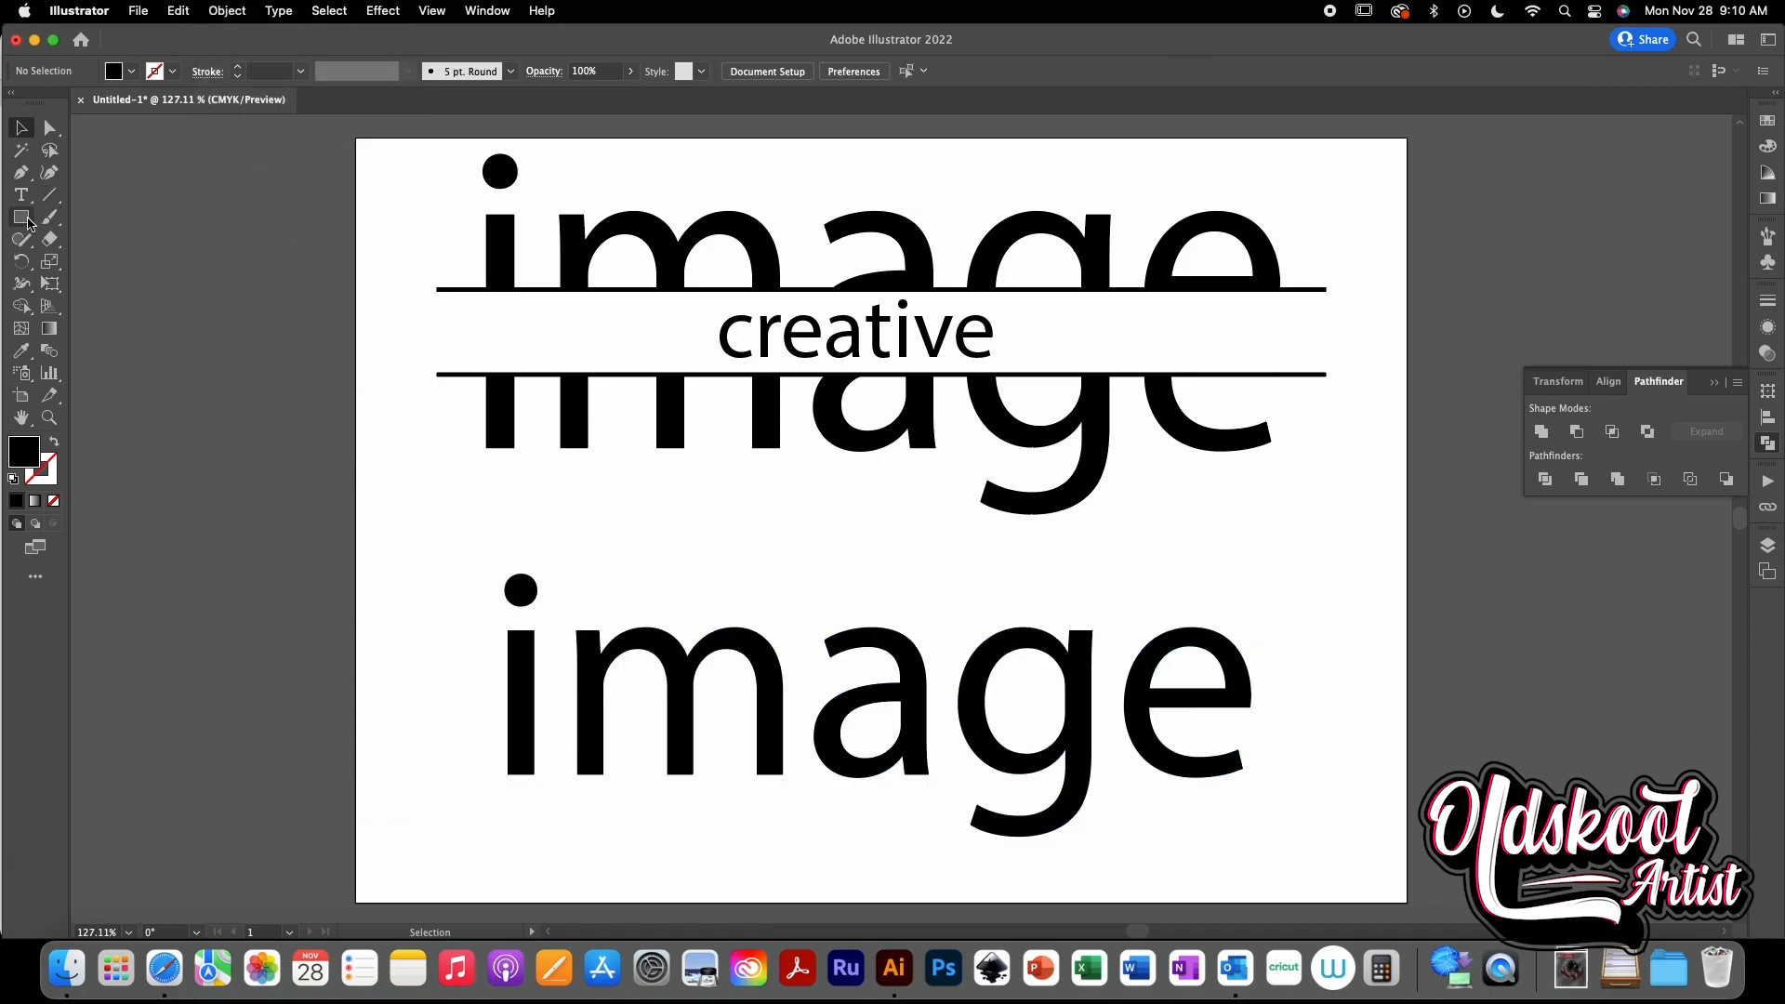
- Draw a circle about 0.53 in wide over the right stem of the m
left_click_drag(26, 222, 93, 261)
left_click_drag(782, 603, 788, 710)
key("v")
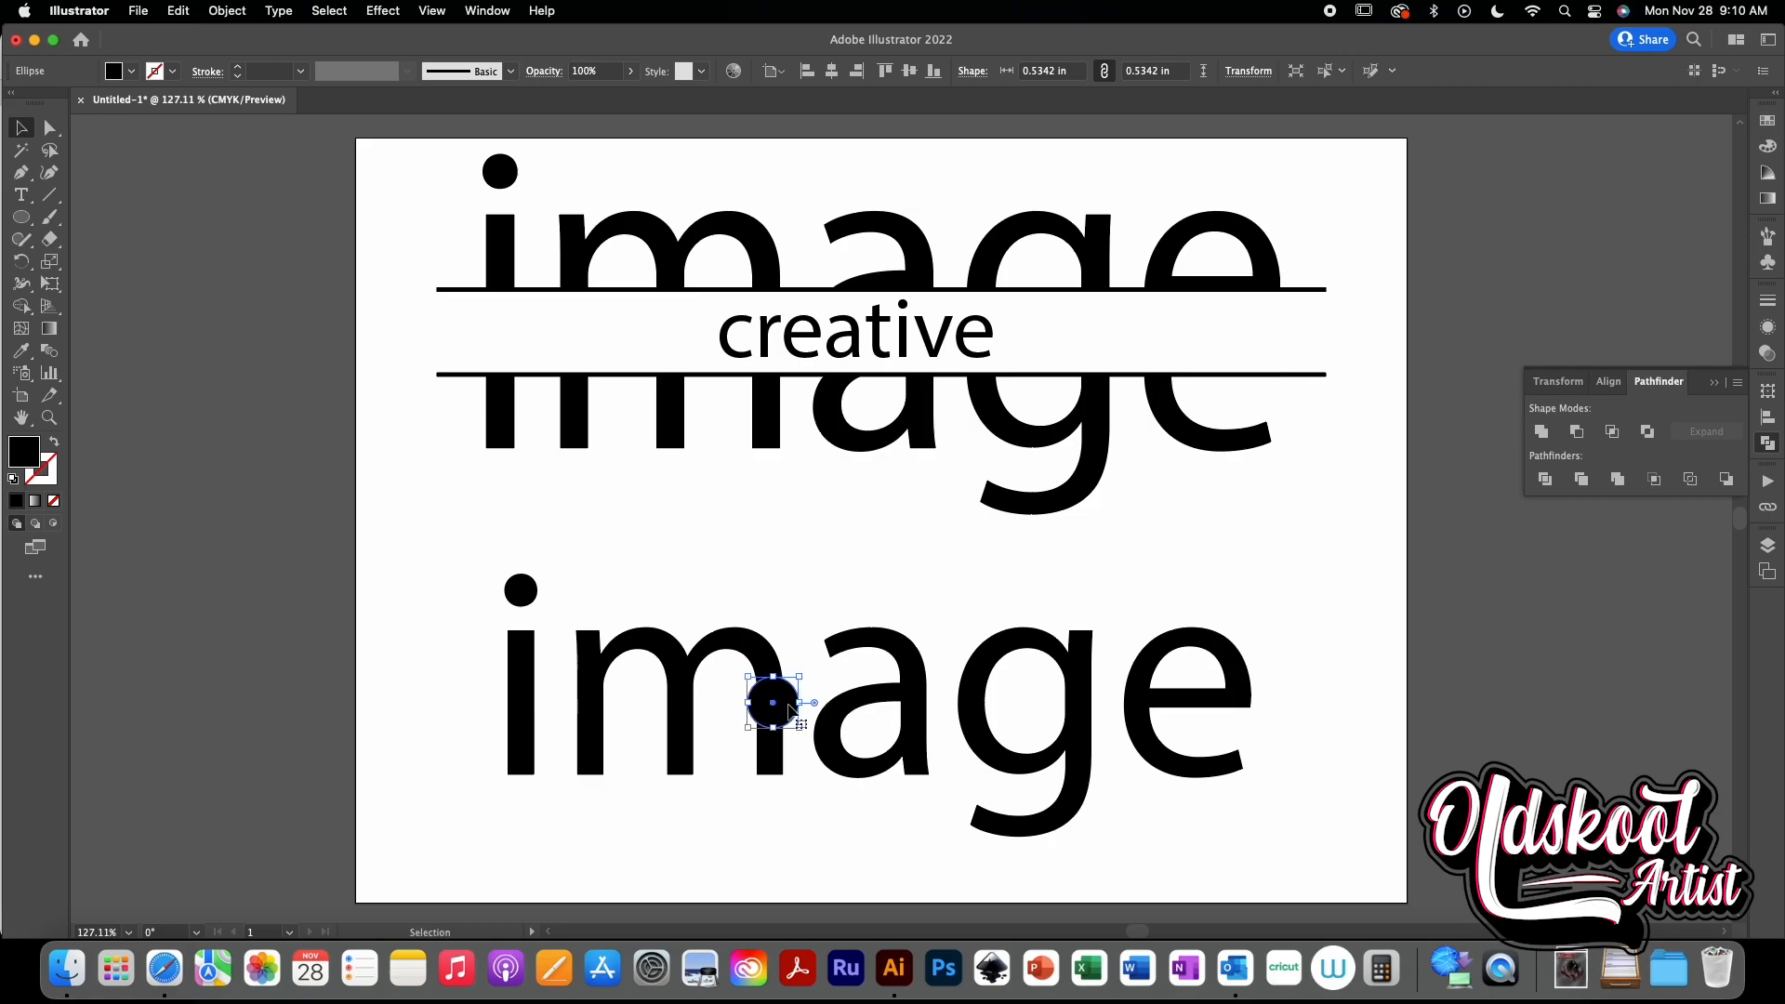
- Copy the circle, then subtract it from the m with Minus Front
left_click(768, 664, "shift")
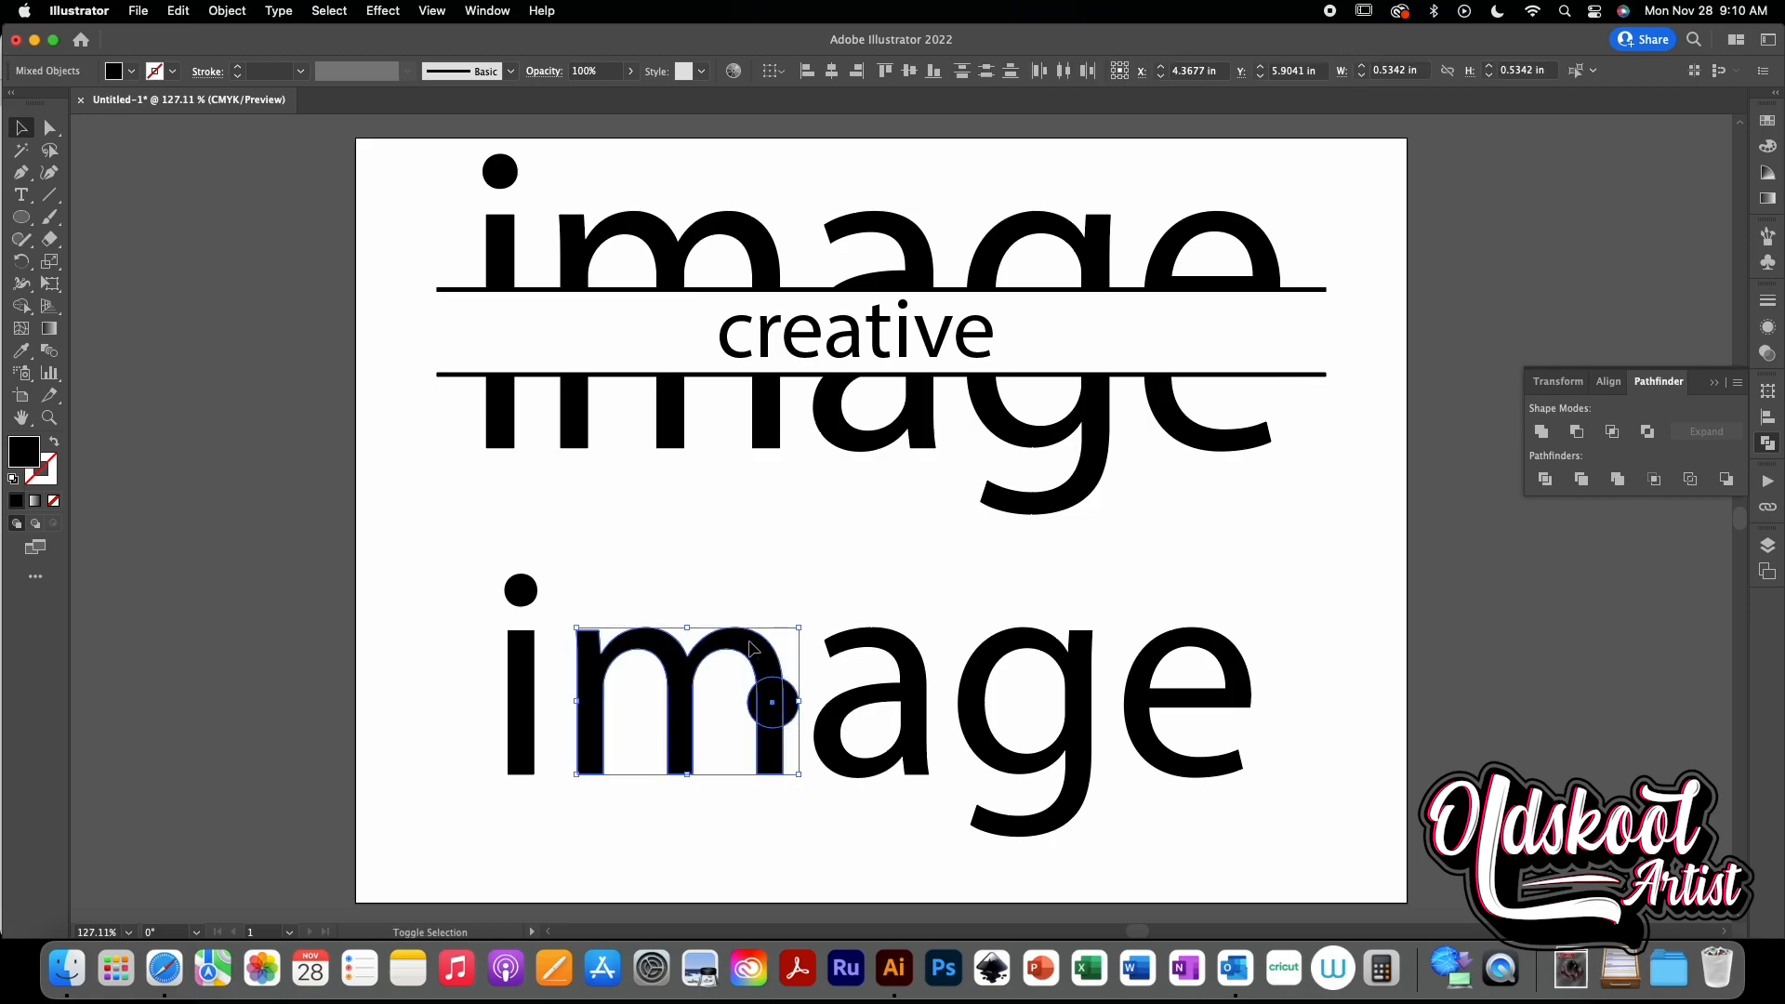
left_click(1012, 555)
left_click(793, 707)
key("super+c")
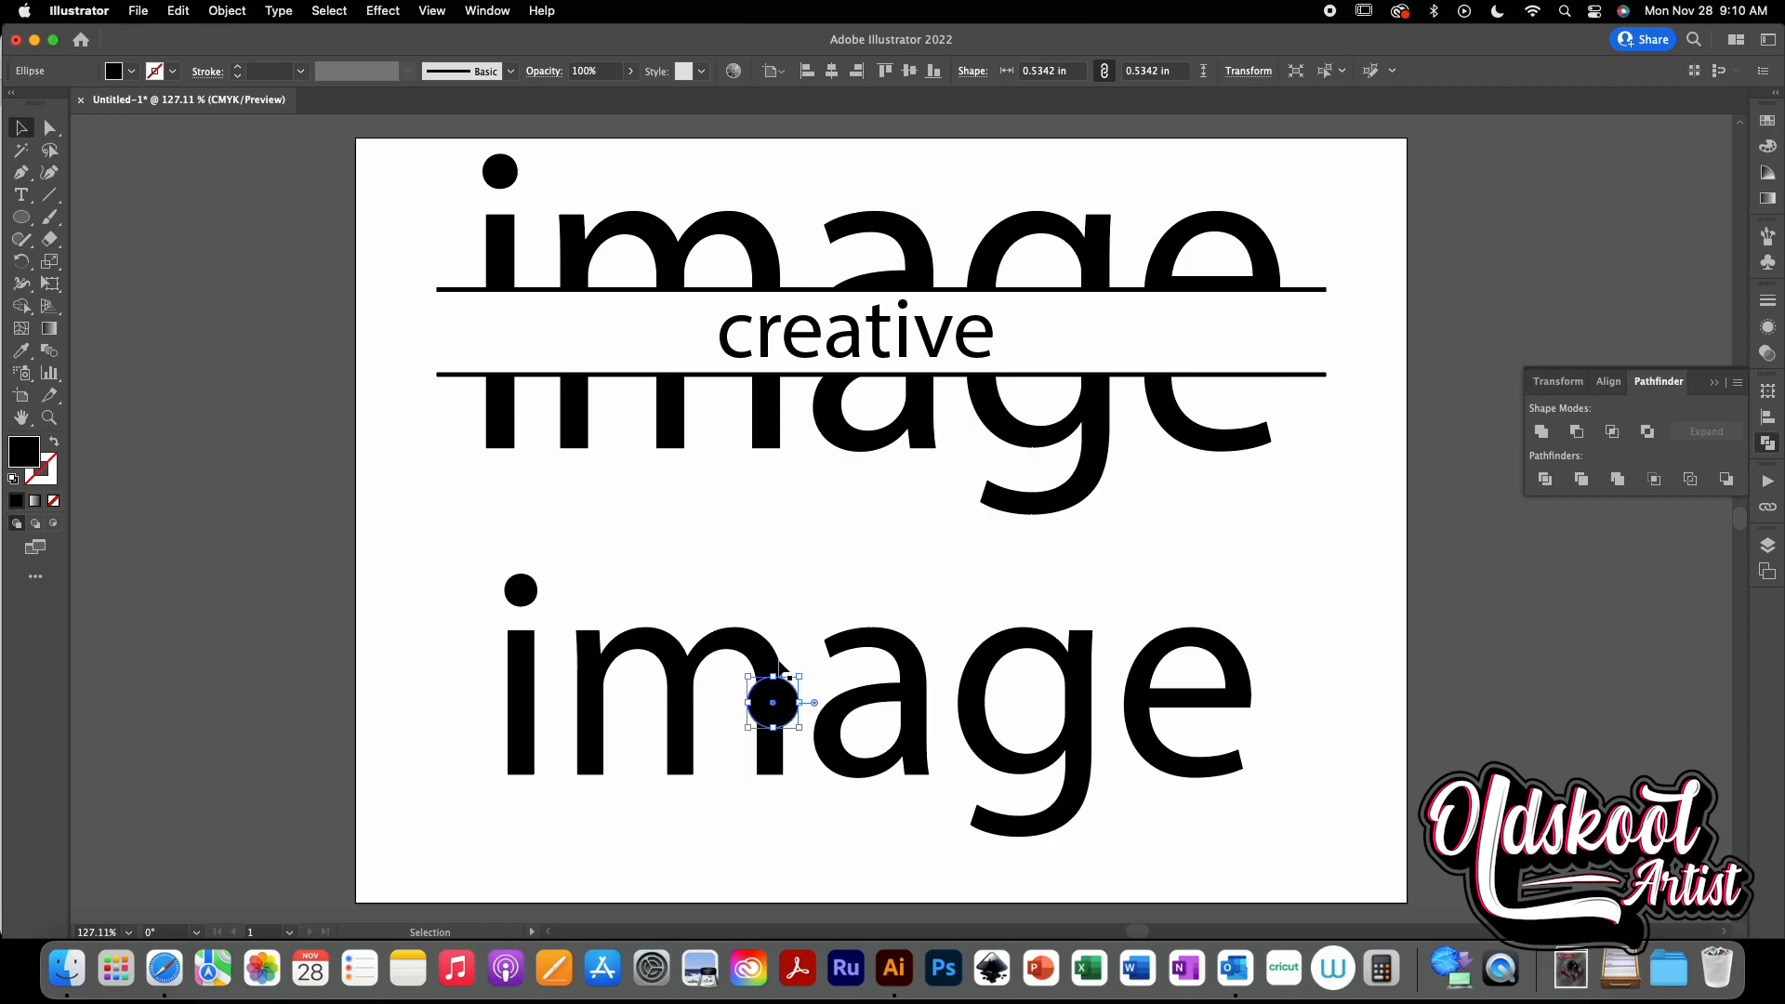
left_click(767, 653, "shift")
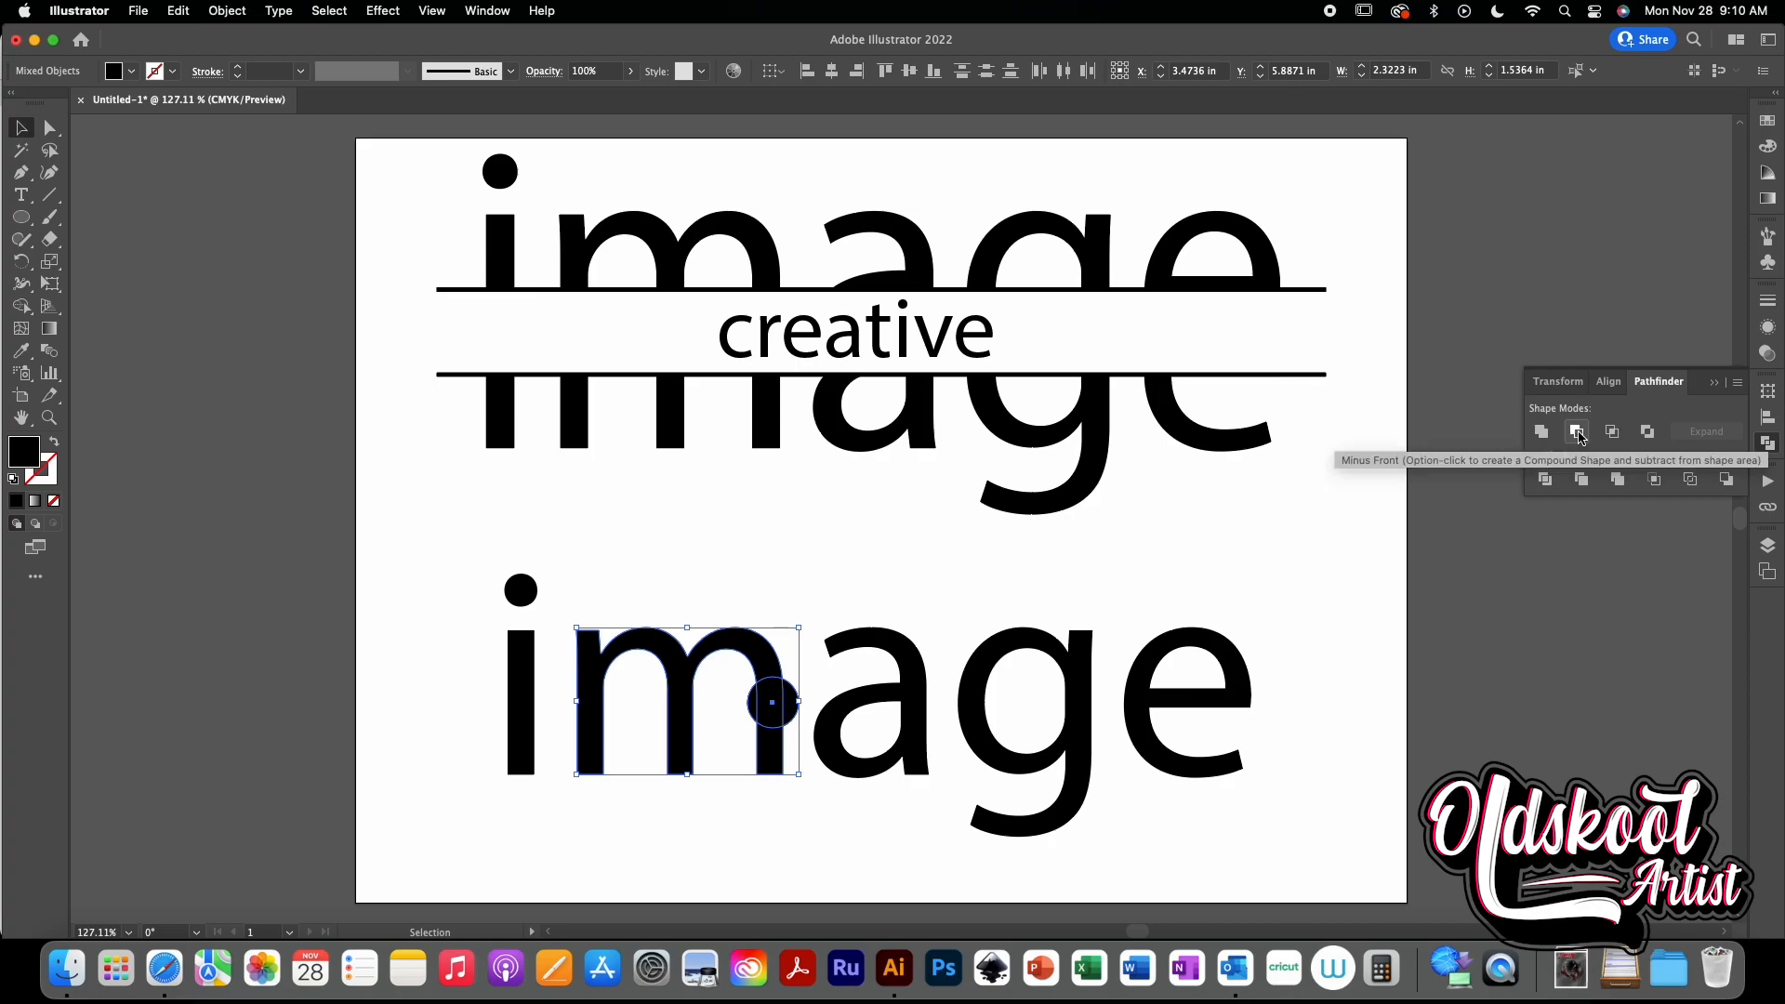
left_click(1203, 593)
- Place the circle copy on the right edge of the a and subtract it from the a with Minus Front
left_click(774, 696)
left_click_drag(781, 702, 930, 722)
left_click(923, 685, "shift")
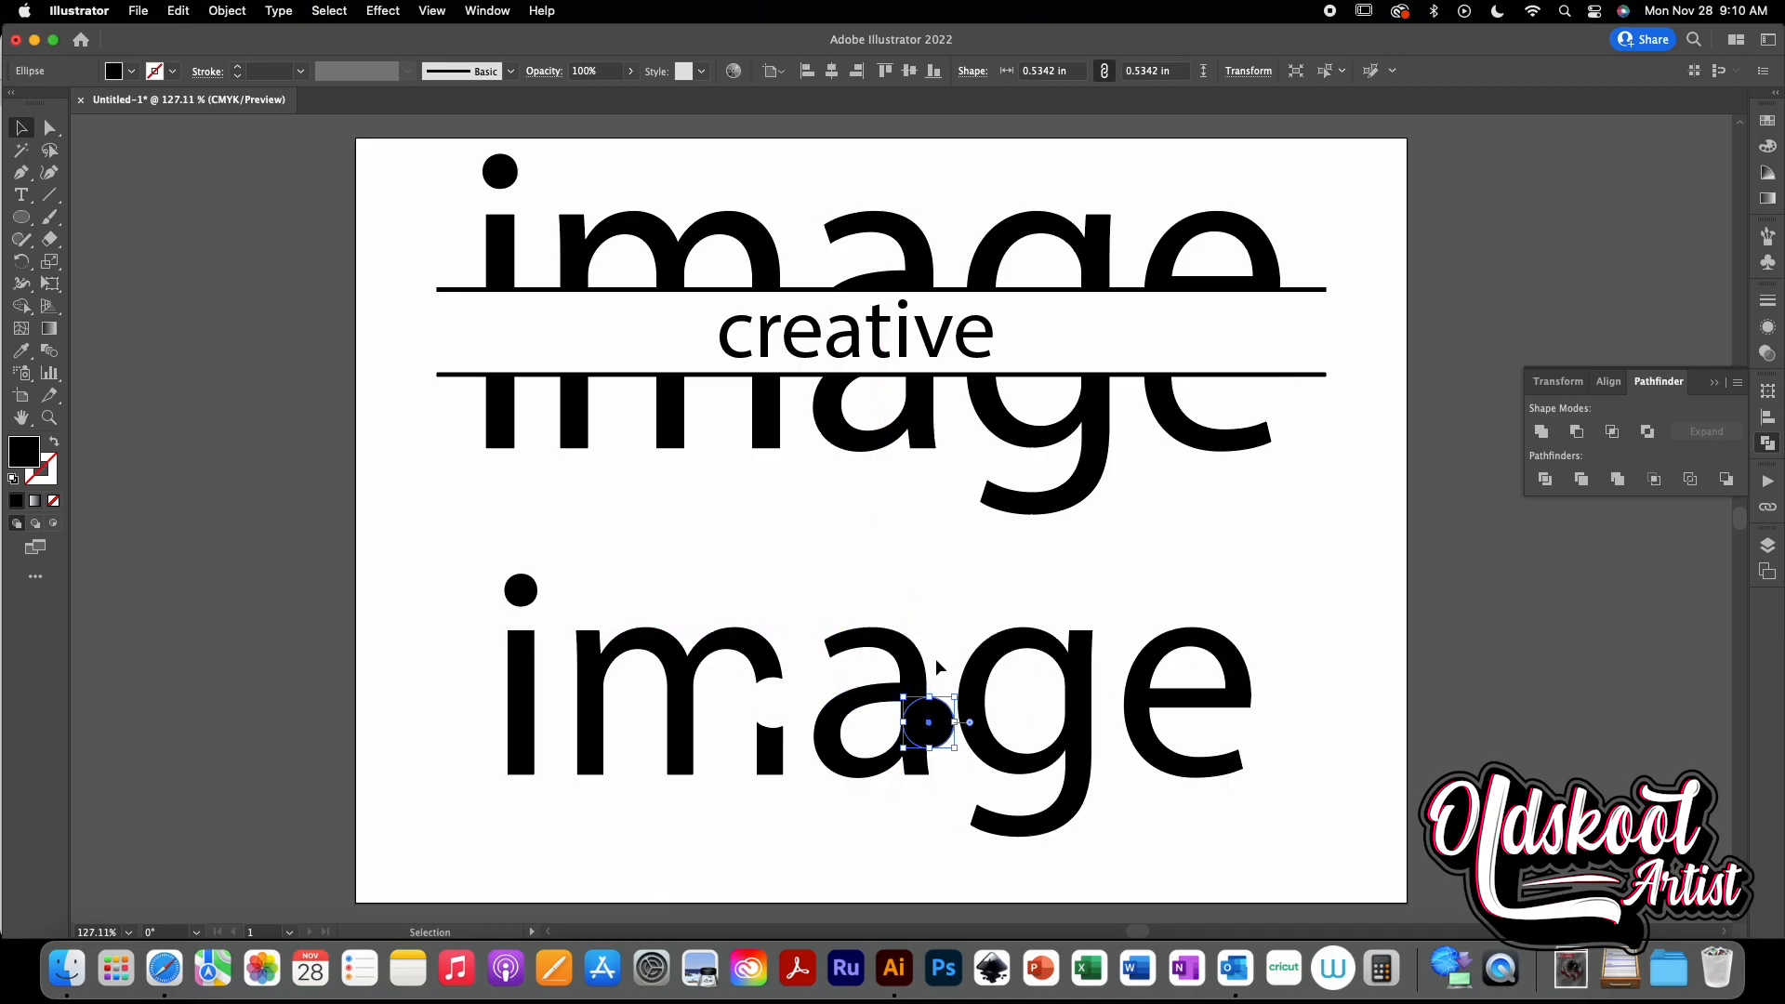
left_click(920, 671, "shift")
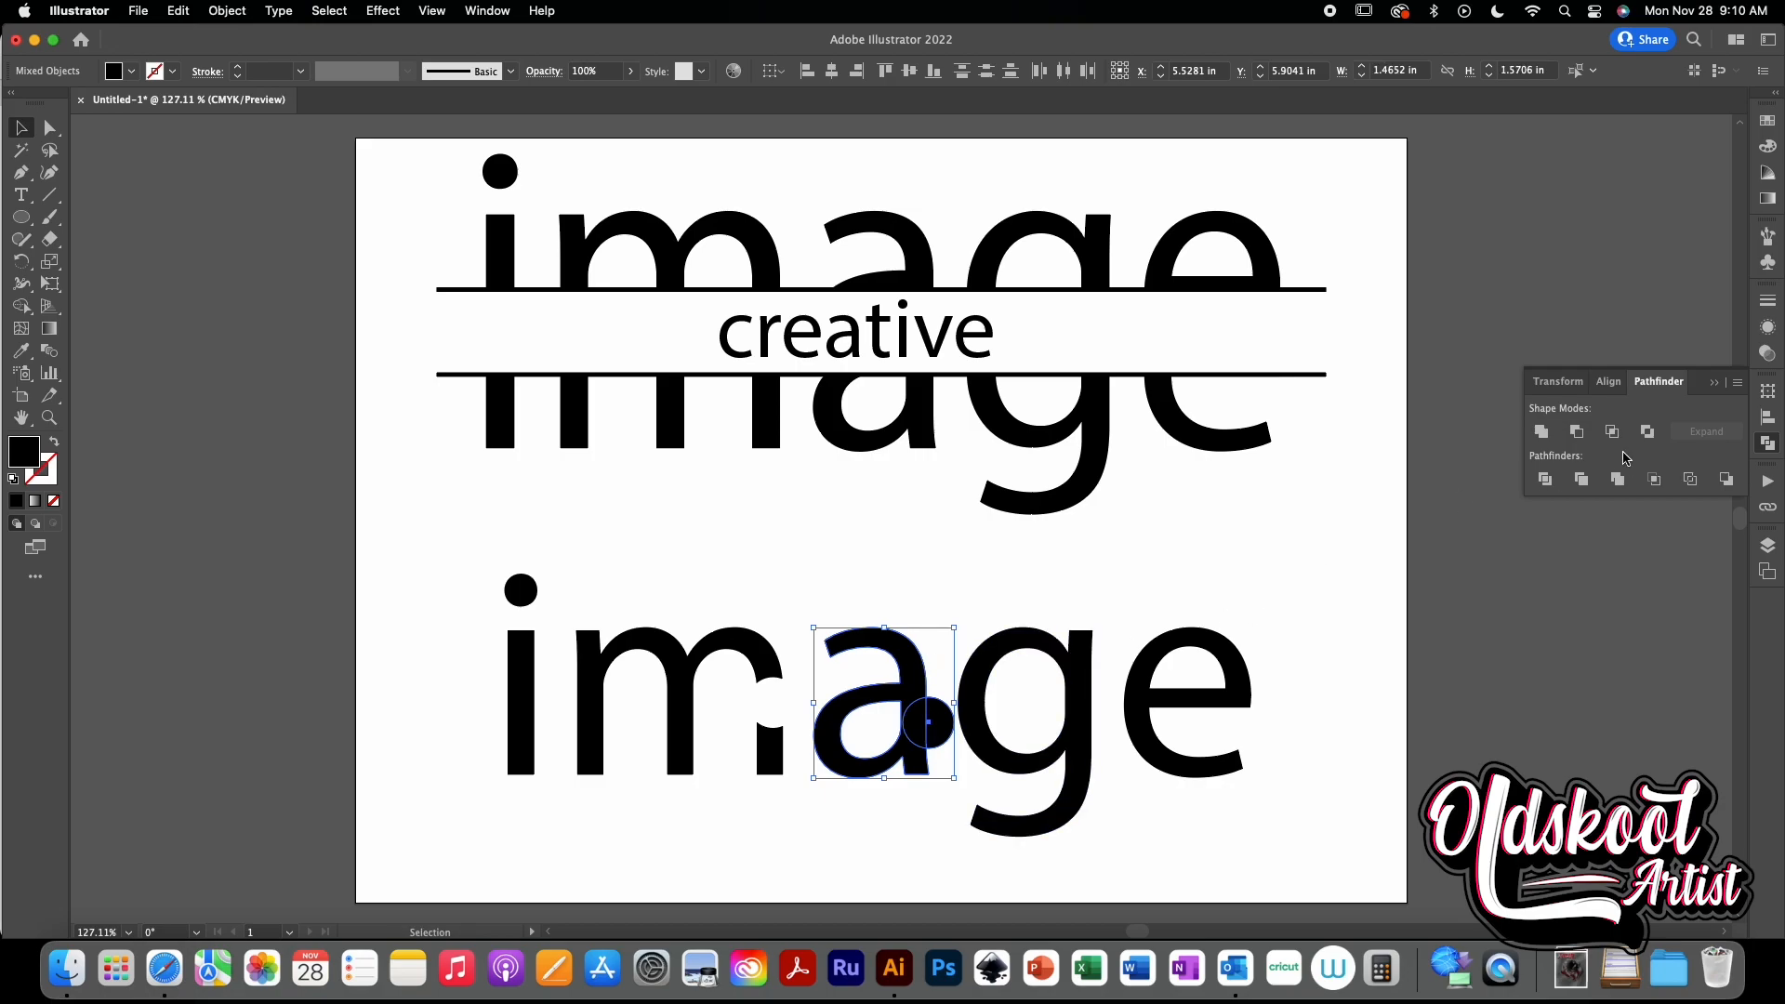
left_click(1576, 432)
left_click(1227, 584)
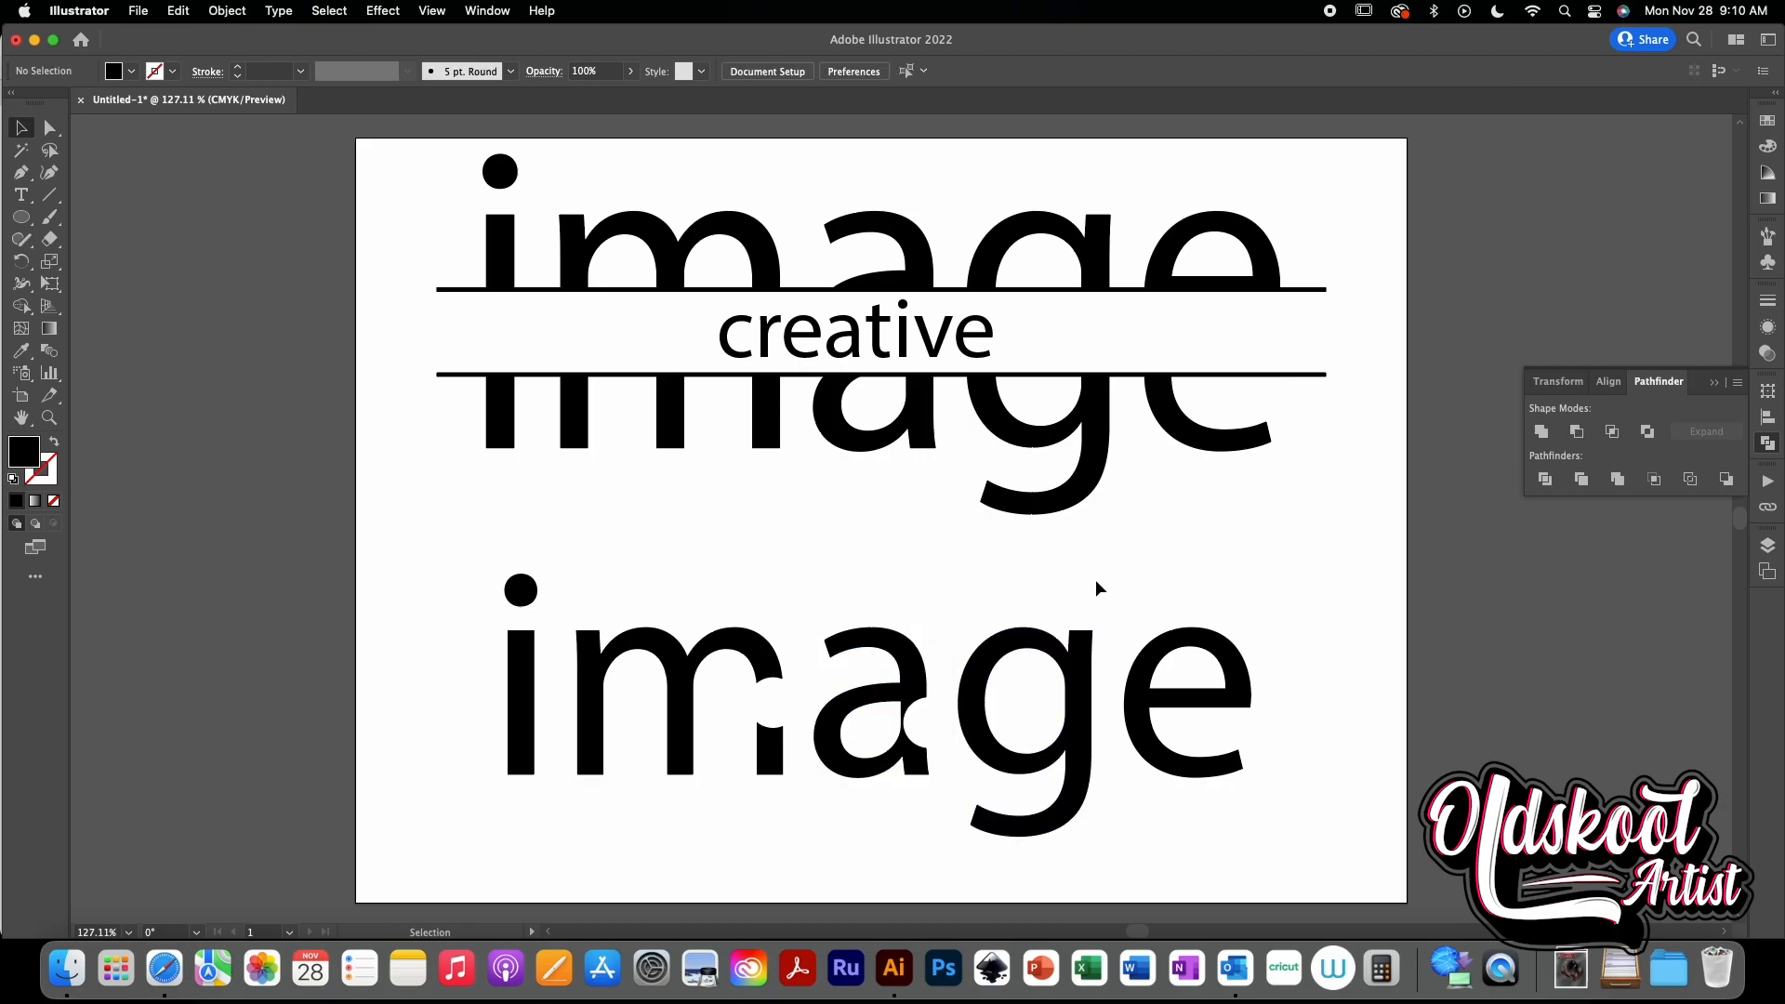
- Move the circle copy onto the stem of the i and cut it out with Divide
key("a")
left_click(777, 702)
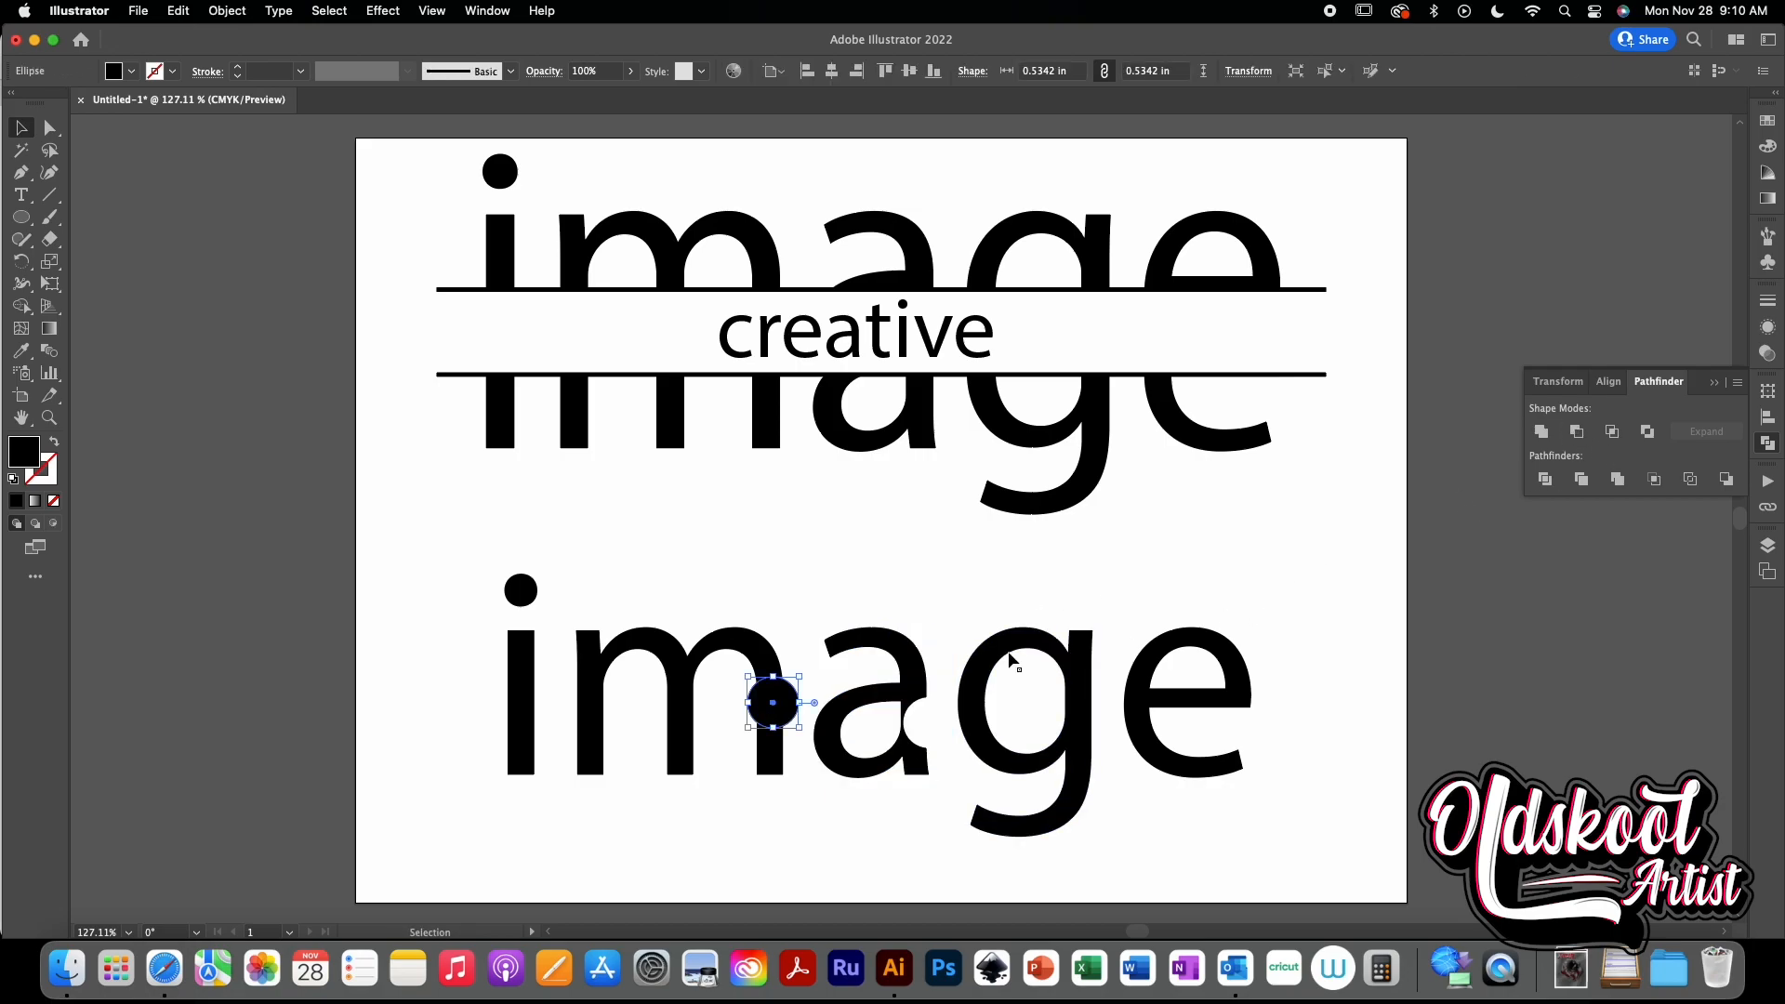
left_click_drag(778, 702, 531, 713)
left_click(522, 654, "shift")
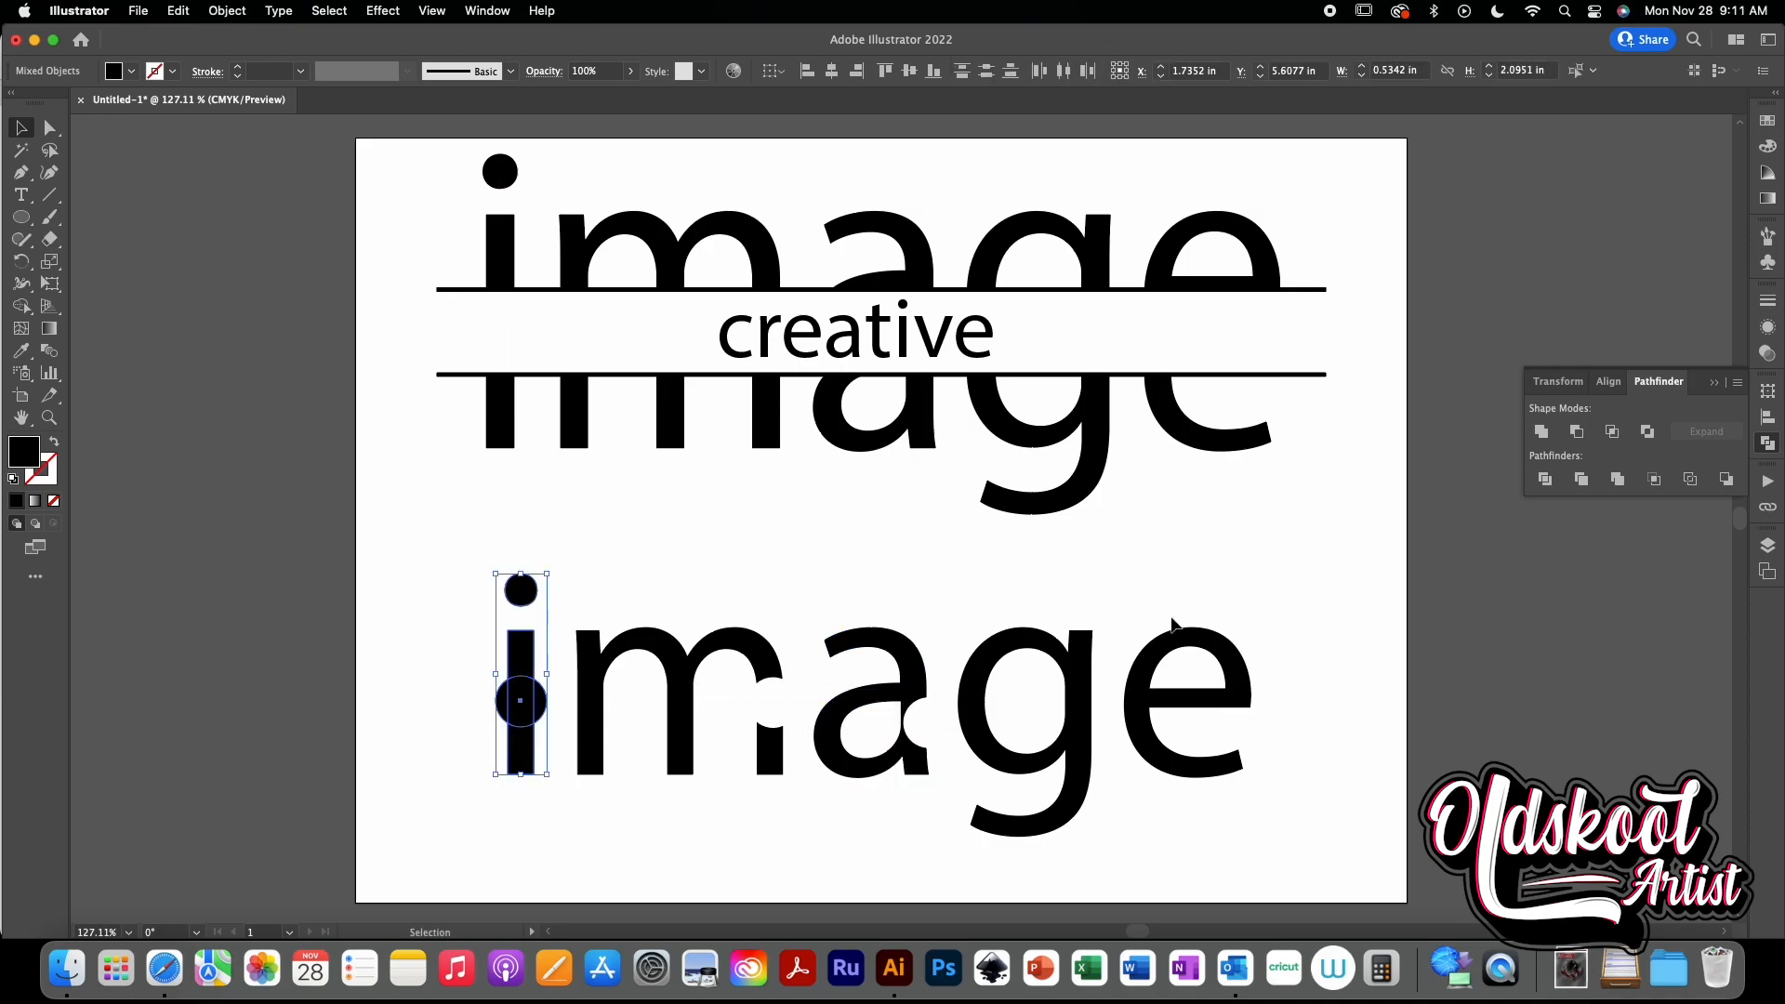
left_click(1543, 474)
left_click(1275, 594)
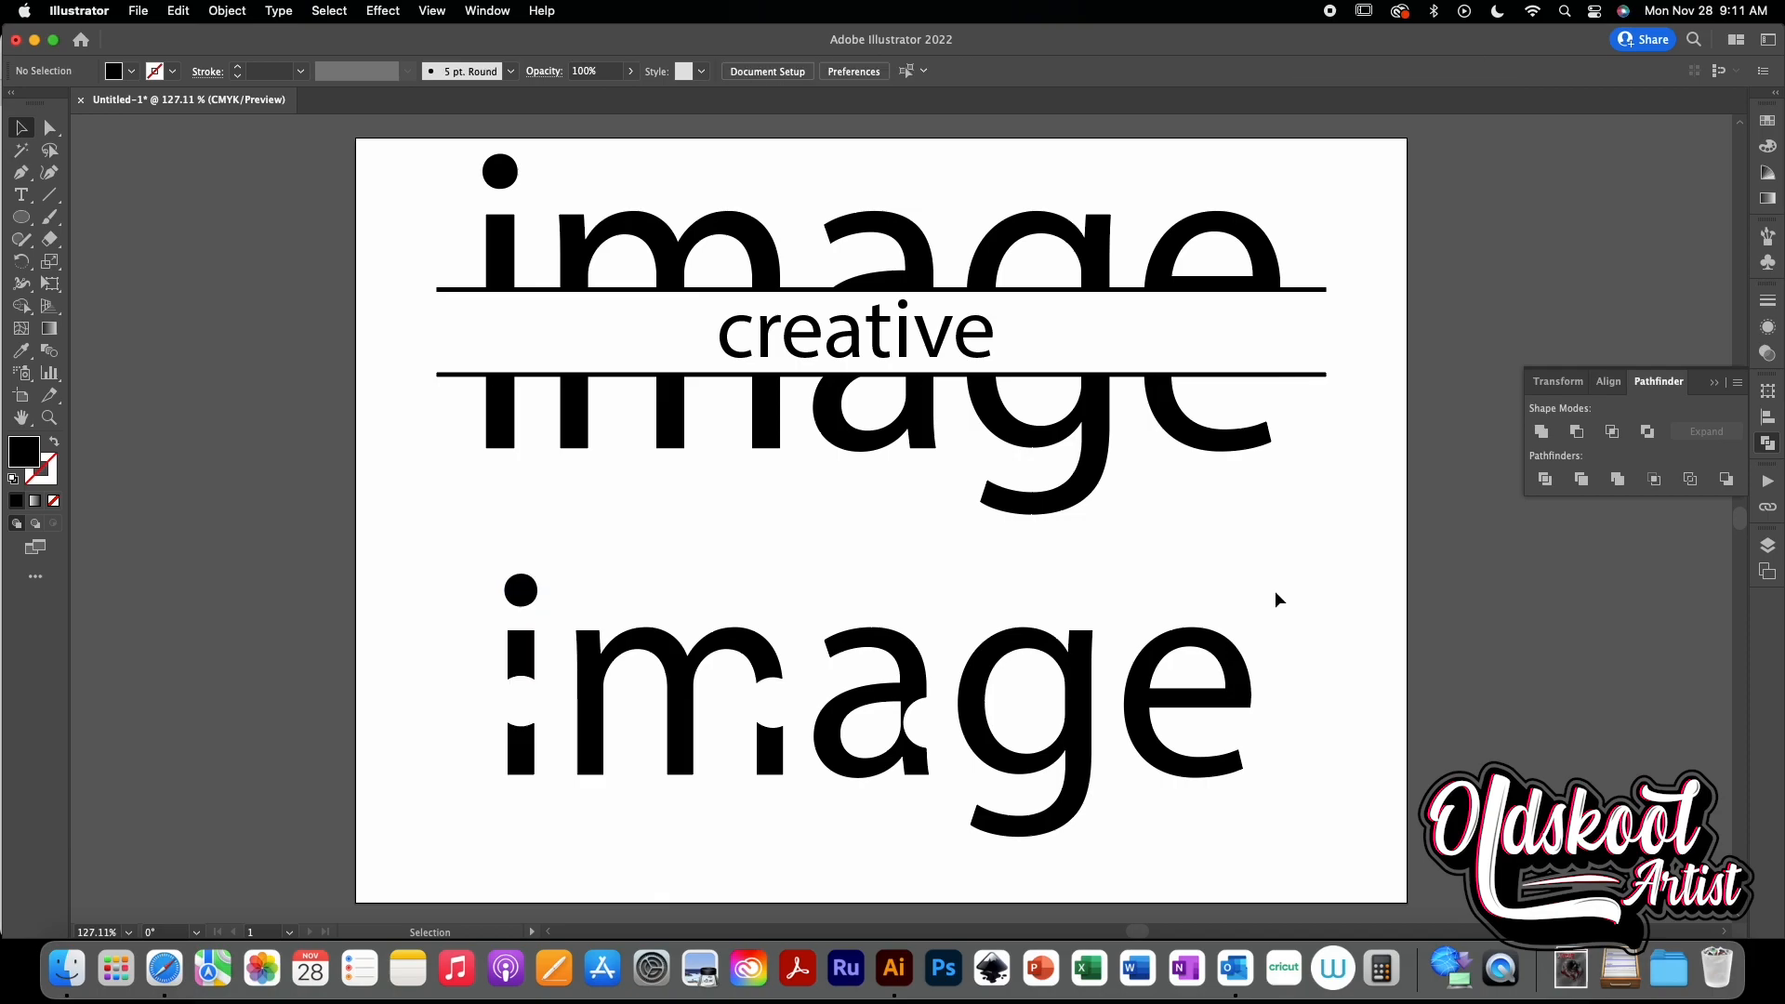
- Paste a circle copy onto the upper left of the g and subtract it with Minus Front
key("super+f")
left_click_drag(776, 708, 976, 692)
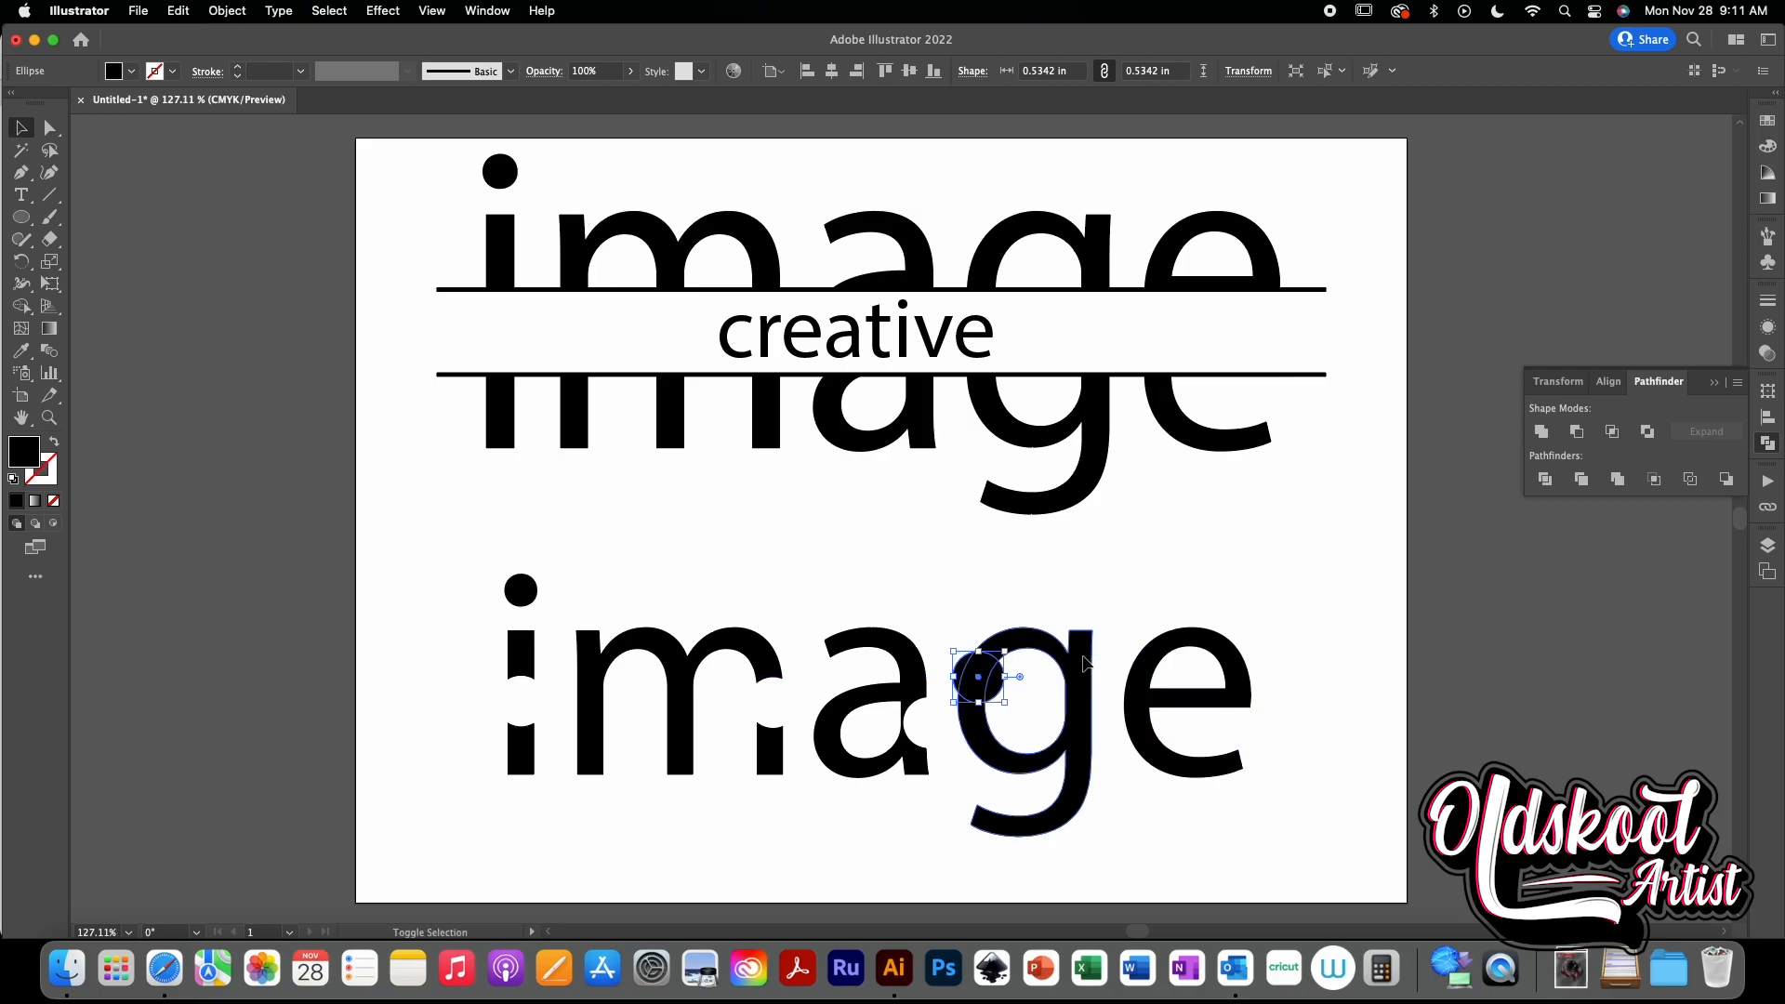
left_click(1090, 666, "shift")
left_click(1577, 431)
left_click(1236, 625)
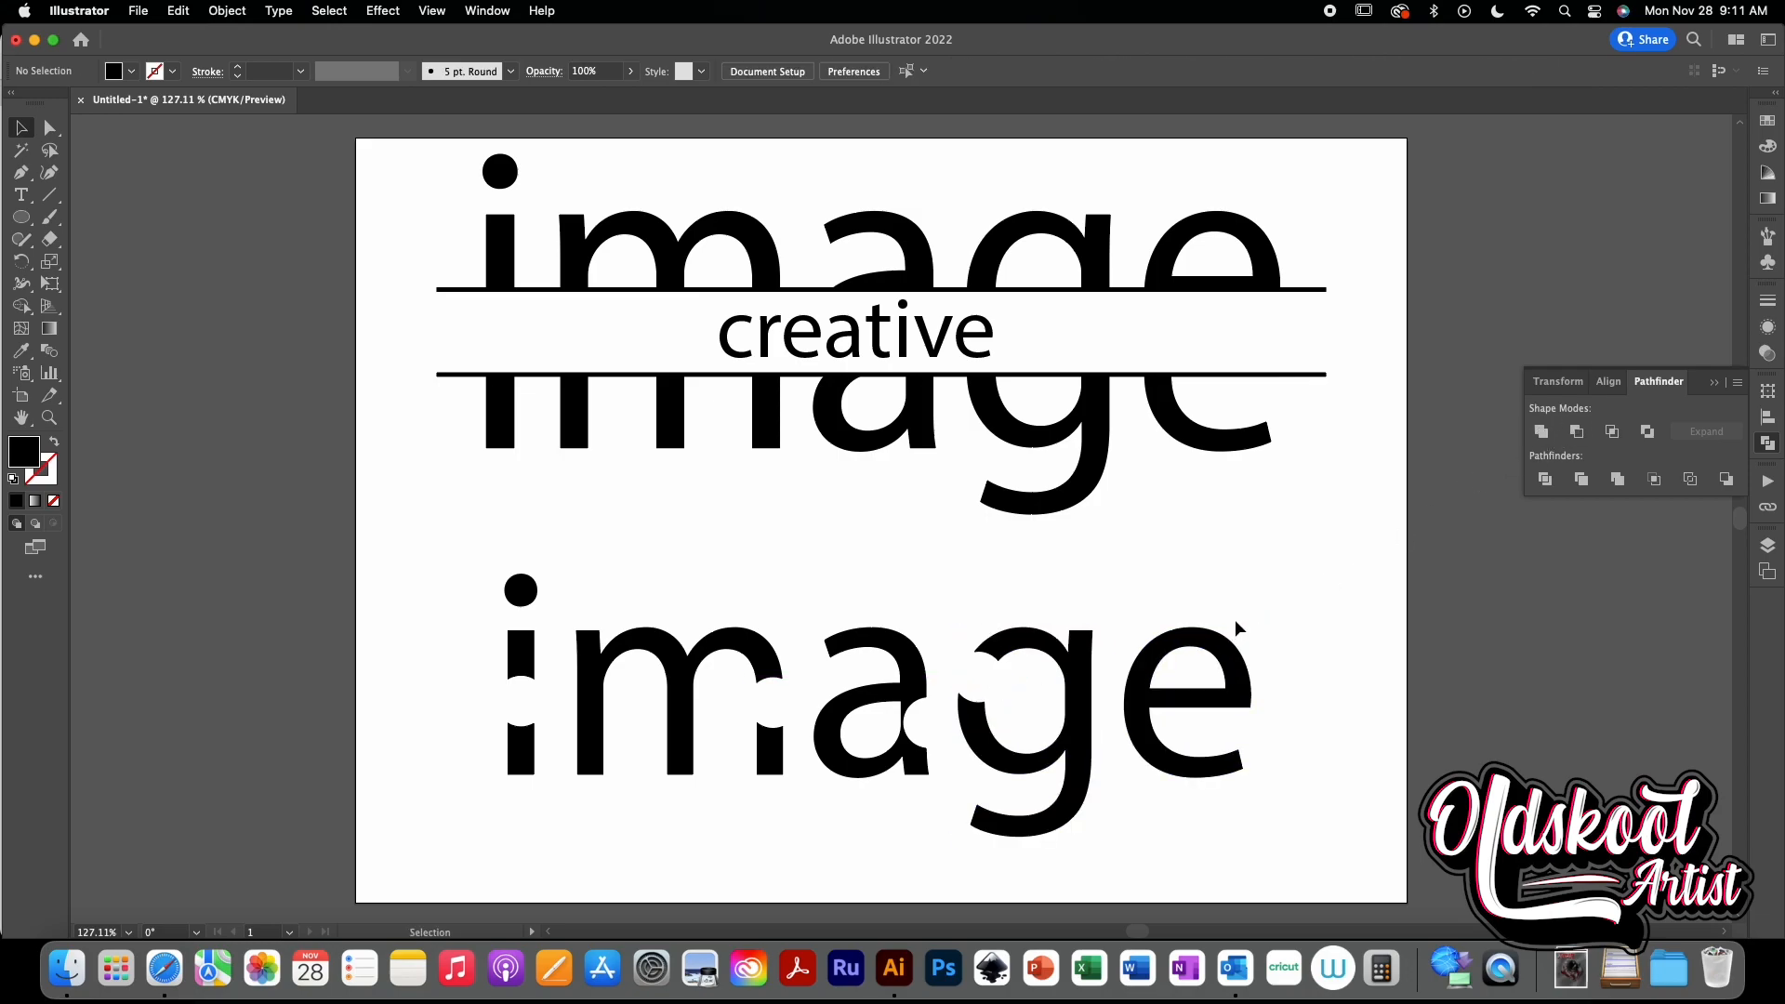
- Paste another circle copy onto the lower end of the e and subtract it with Minus Front
key("super+f")
left_click_drag(764, 718, 1168, 774)
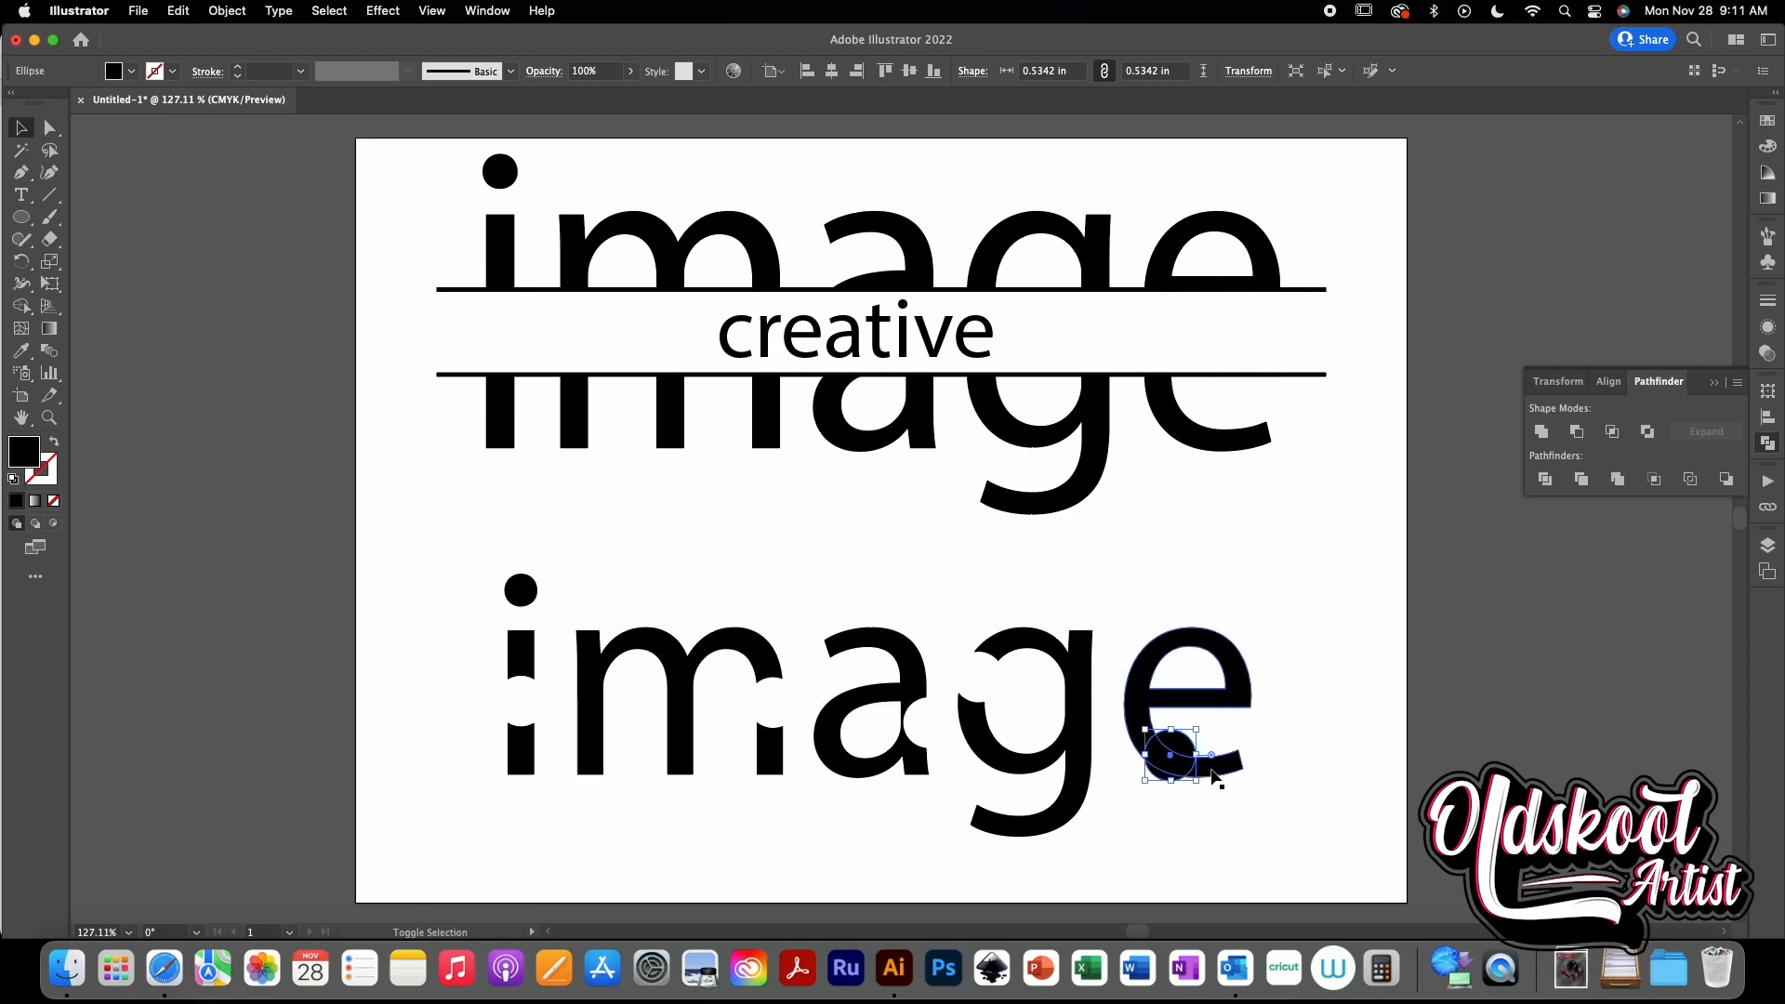
left_click(1213, 767, "shift")
left_click(1576, 432)
left_click(1327, 612)
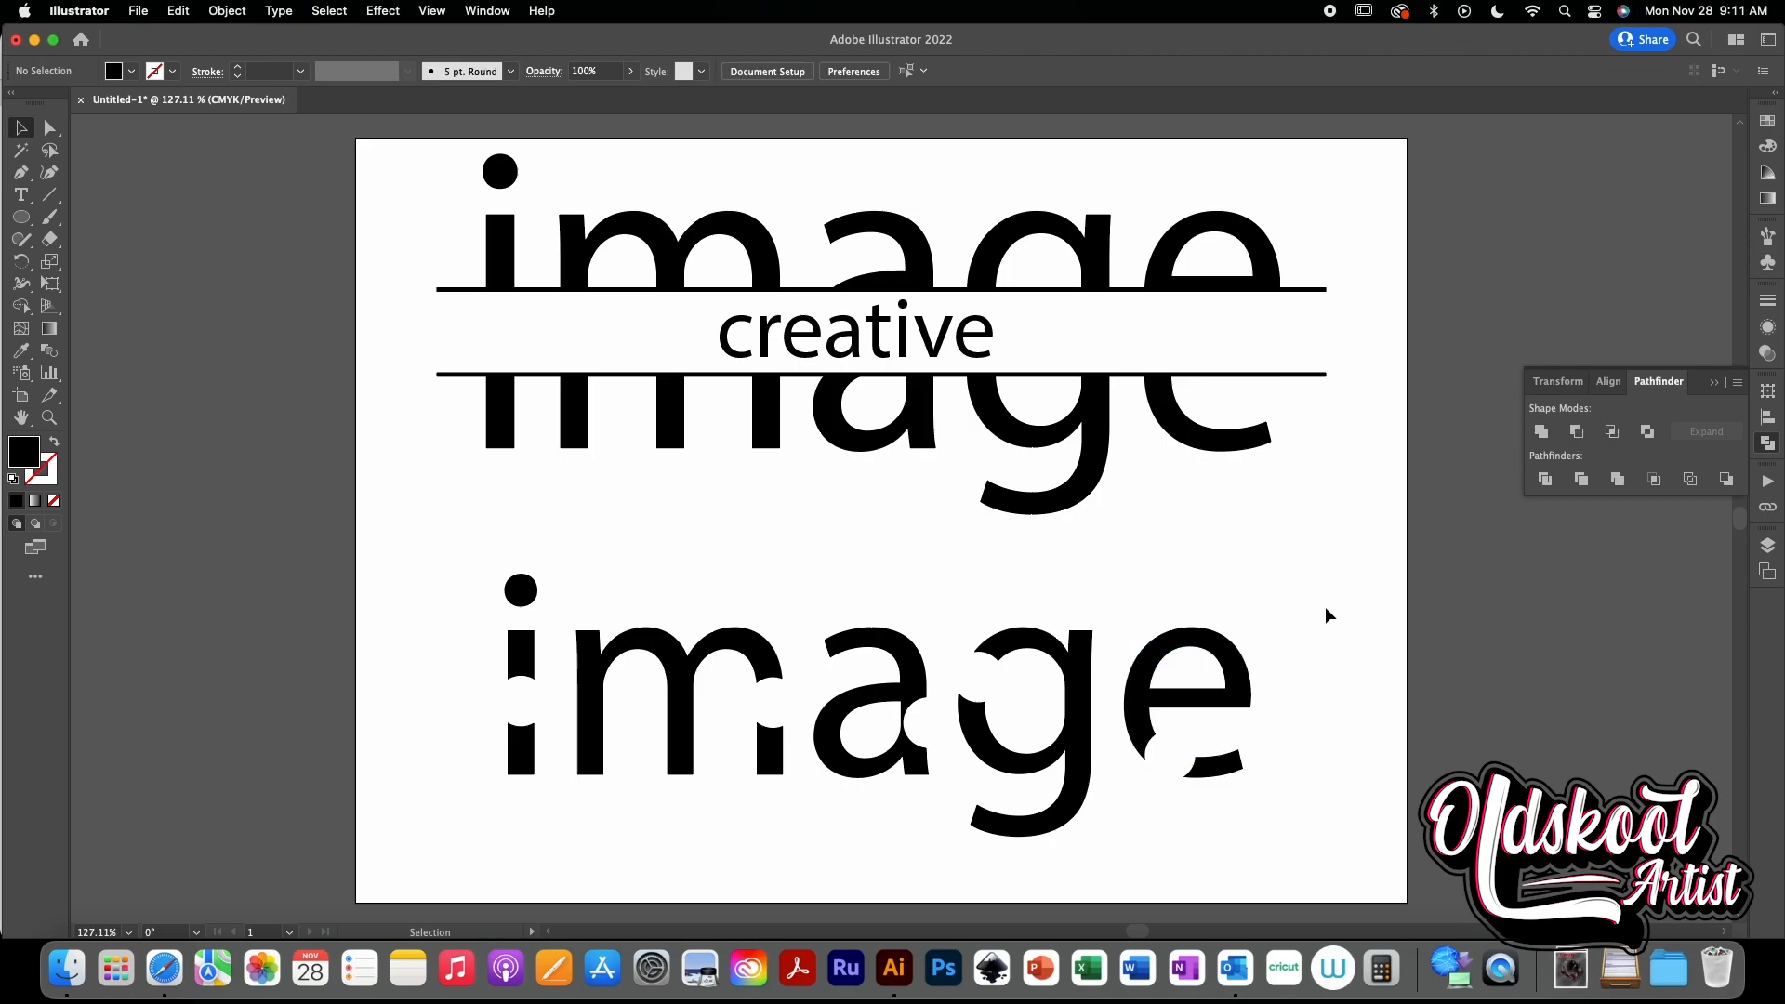
left_click_drag(1318, 586, 1299, 593)
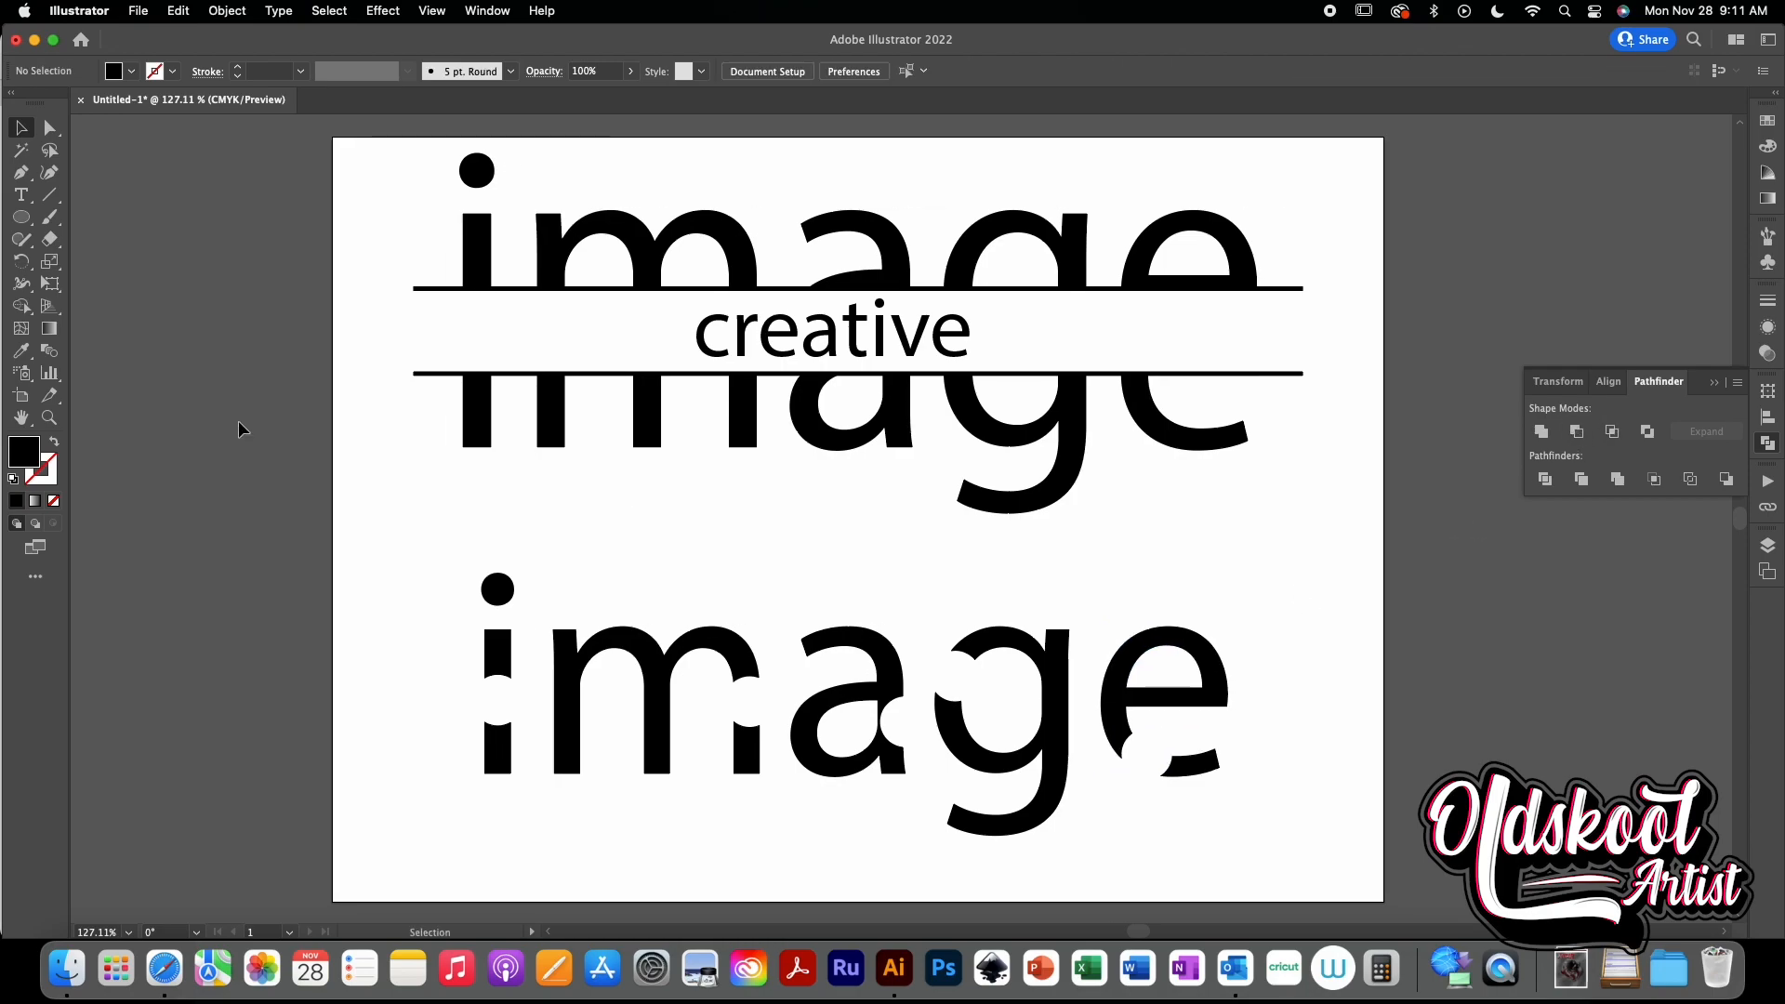
left_click(21, 218)
left_click_drag(21, 220, 131, 311)
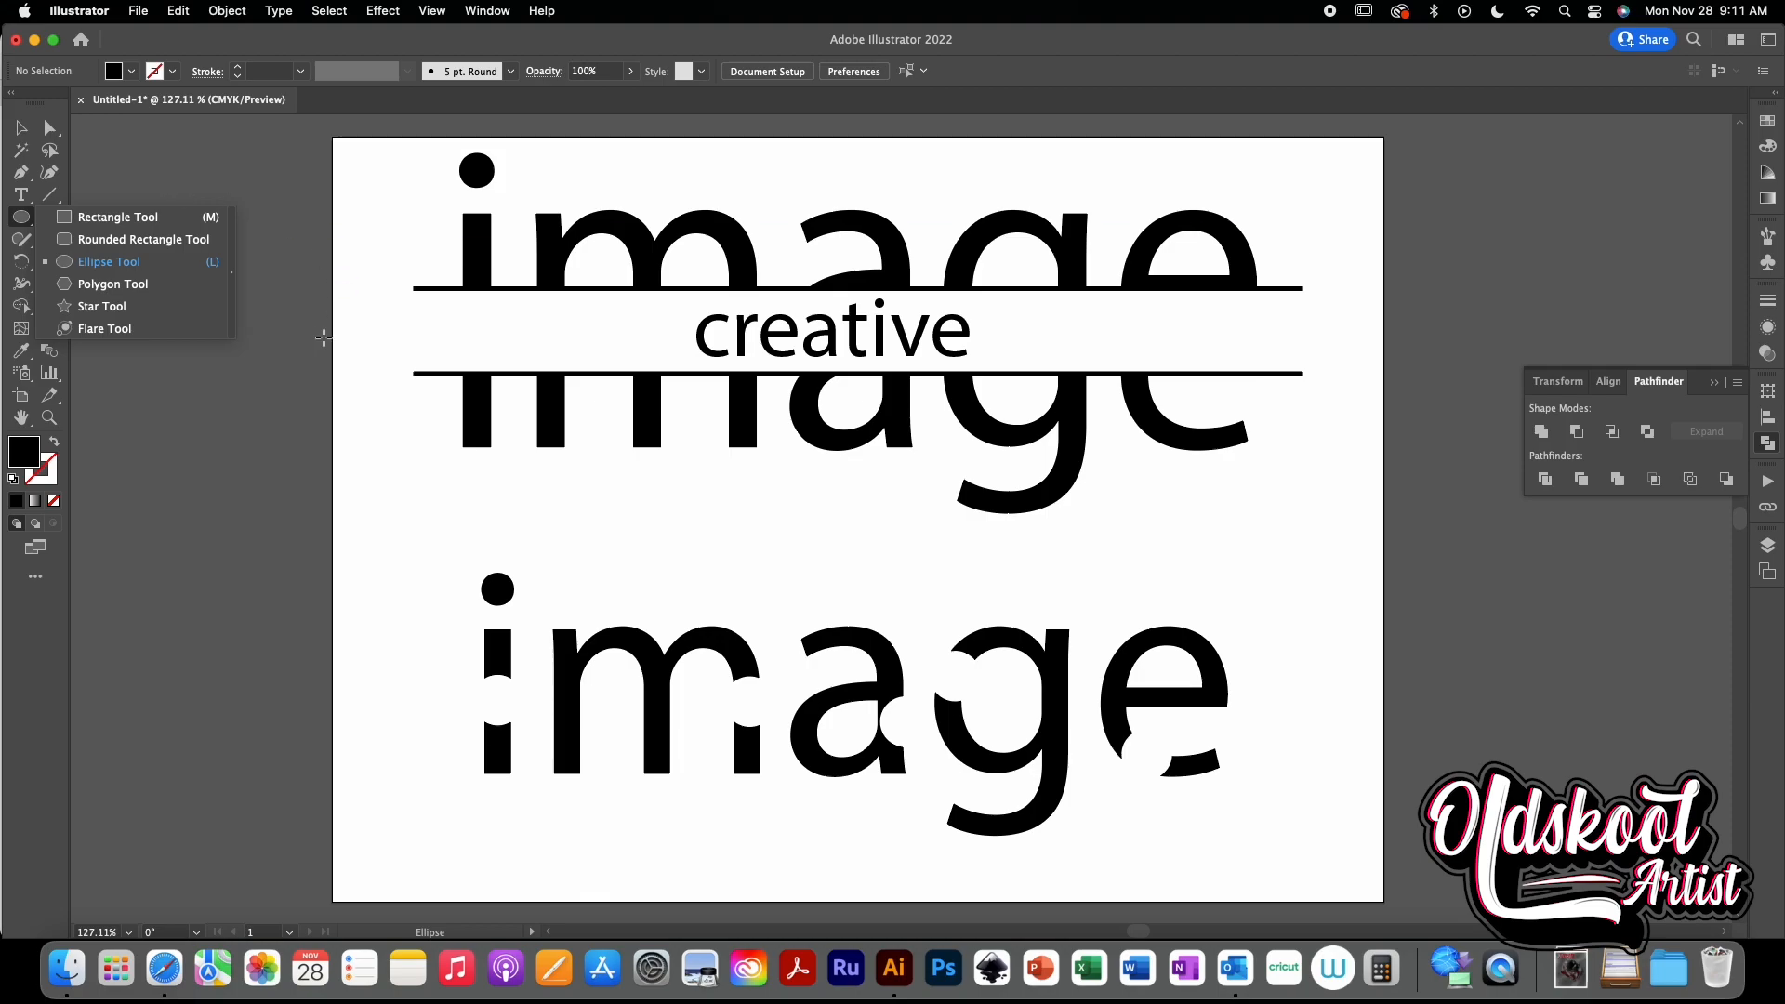
left_click(26, 134)
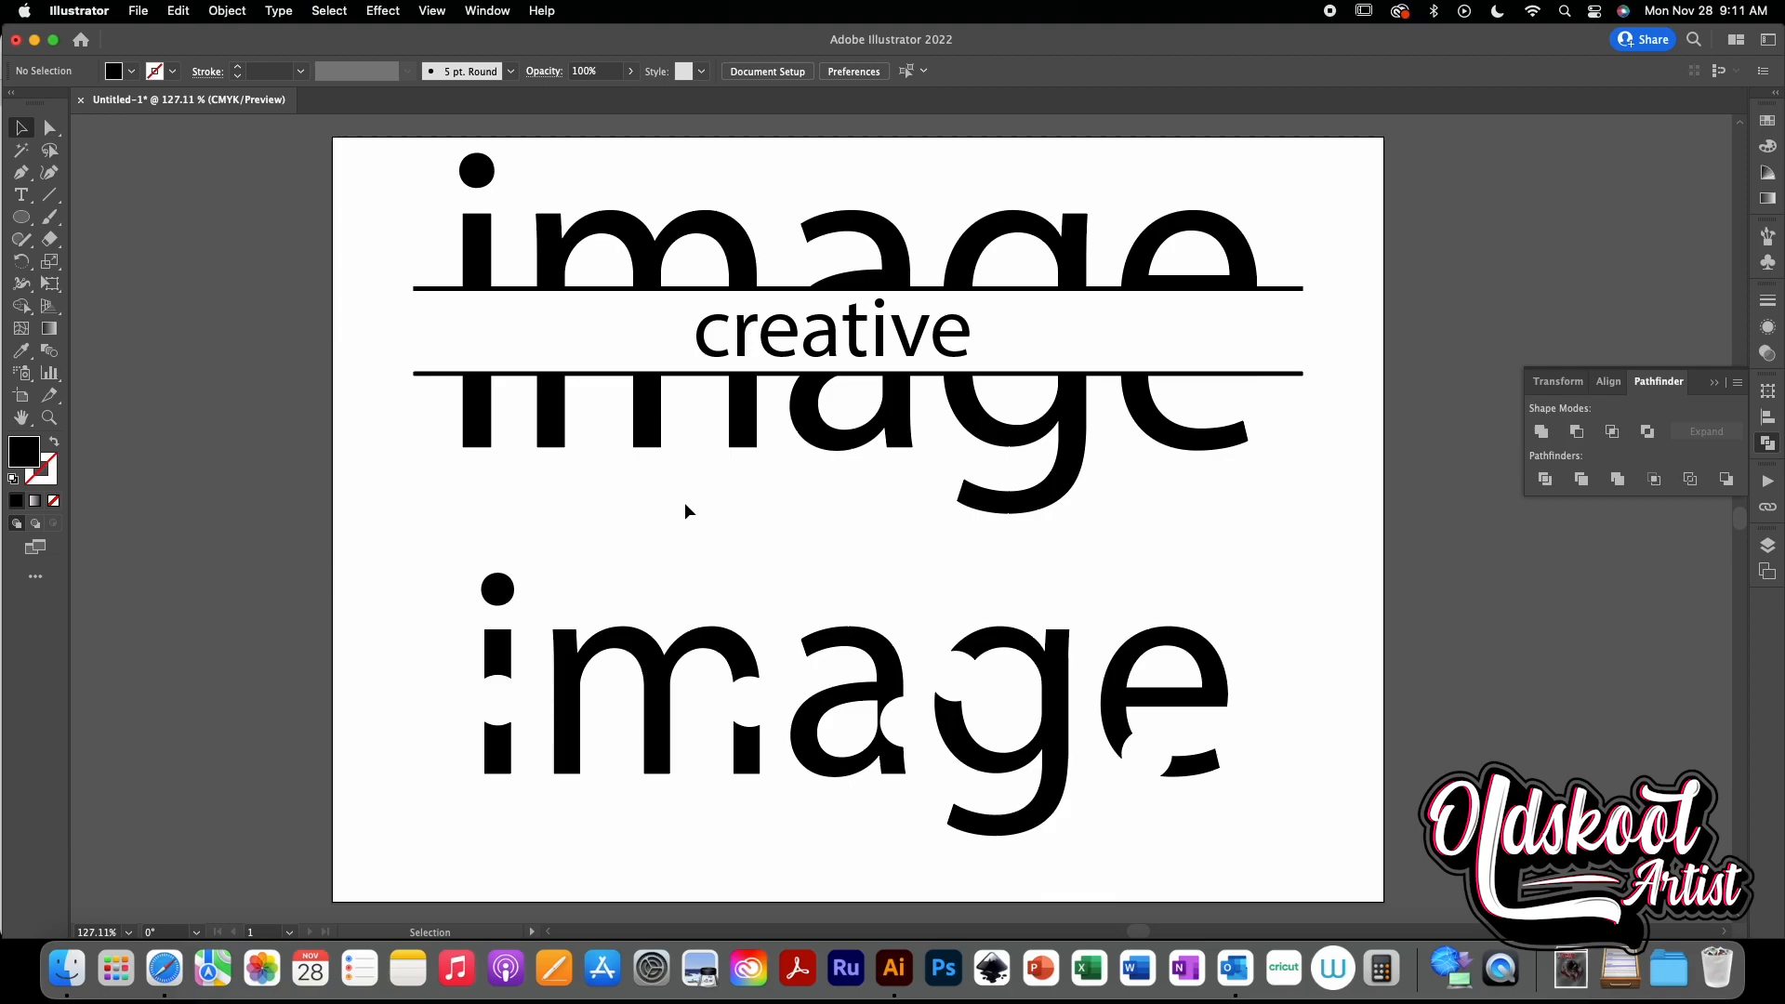
- Select the notched image letters and nudge them upward
left_click_drag(419, 555, 1273, 862)
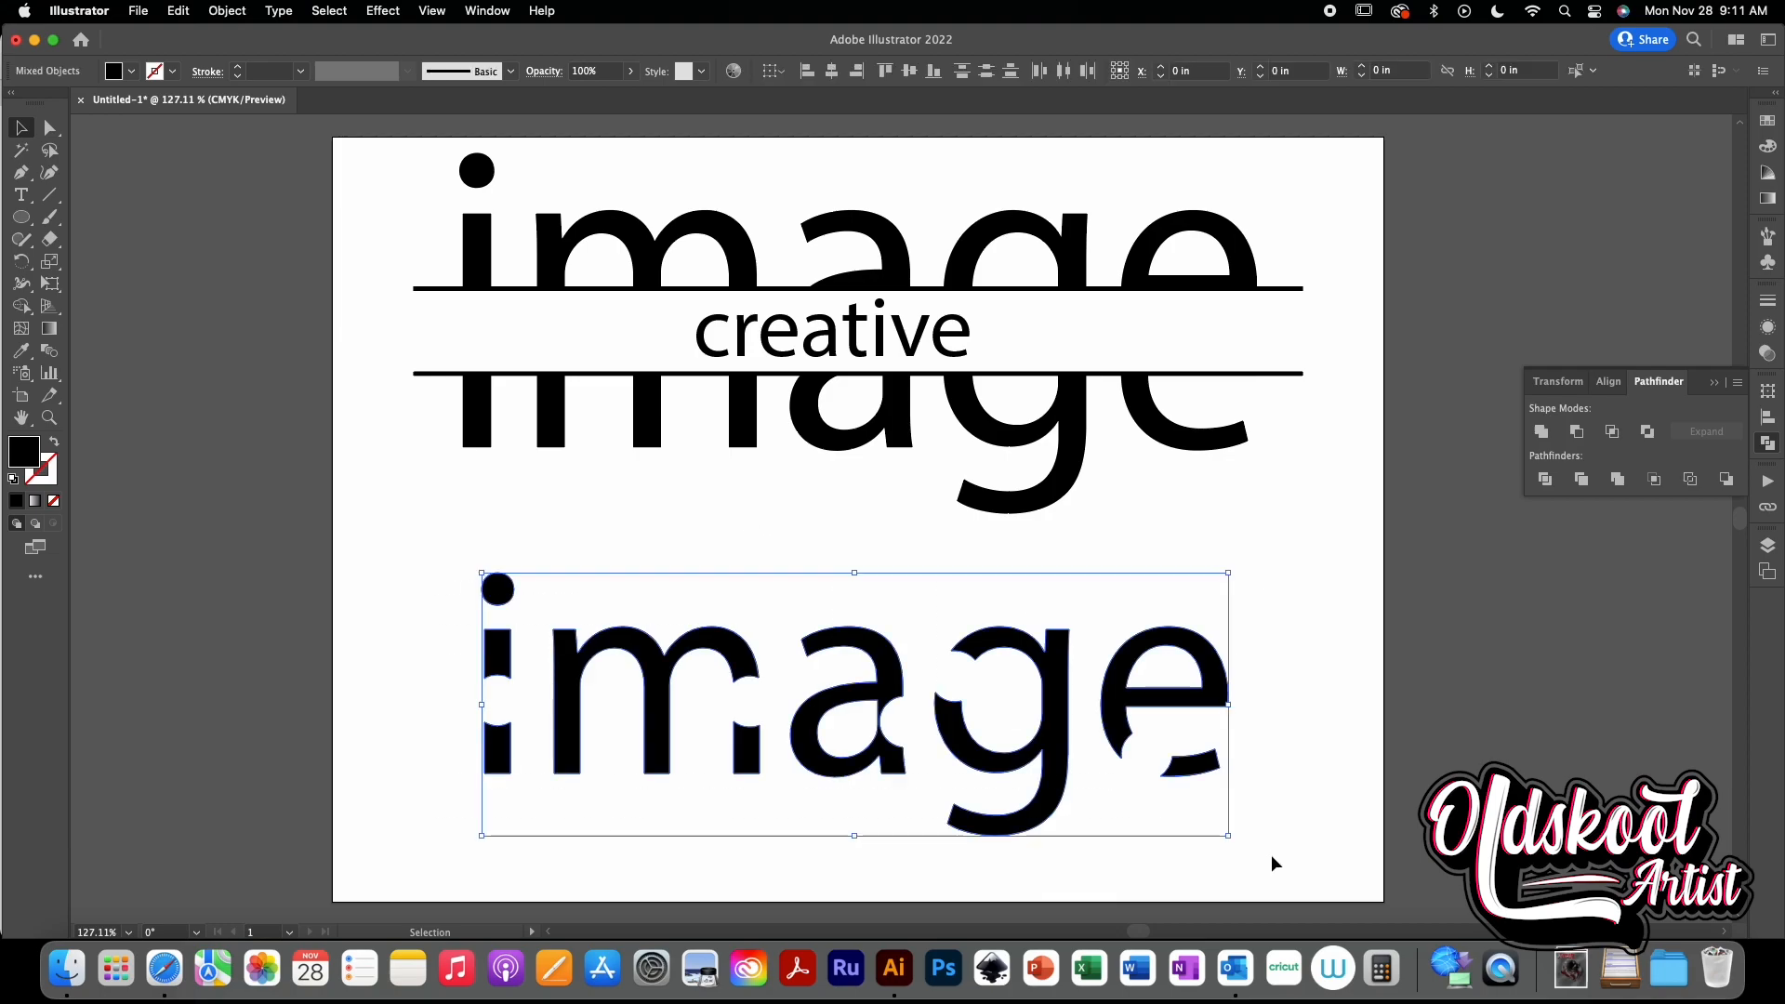
key("shift+Up")
key("shift+Up")
key("shift+Up")
key("shift+Up")
key("shift+Up")
key("shift+Up")
key("shift+Up")
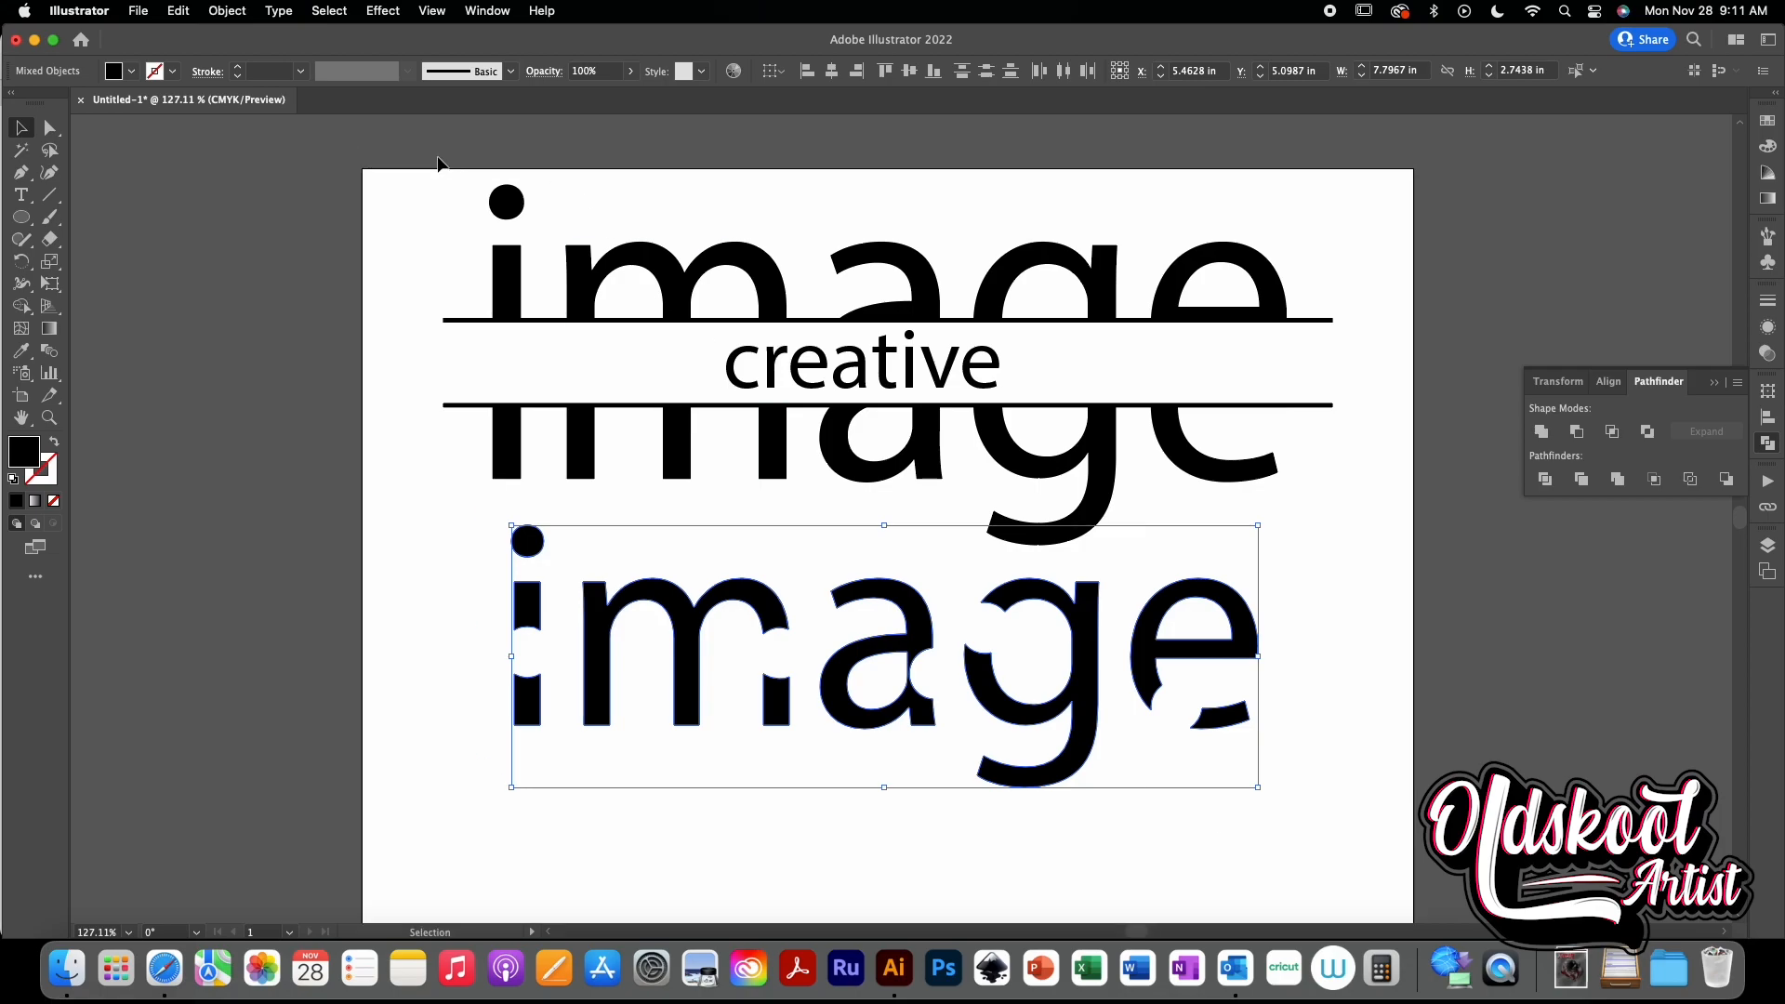
- Select both designs and move them off the artboard to the right
left_click(422, 180)
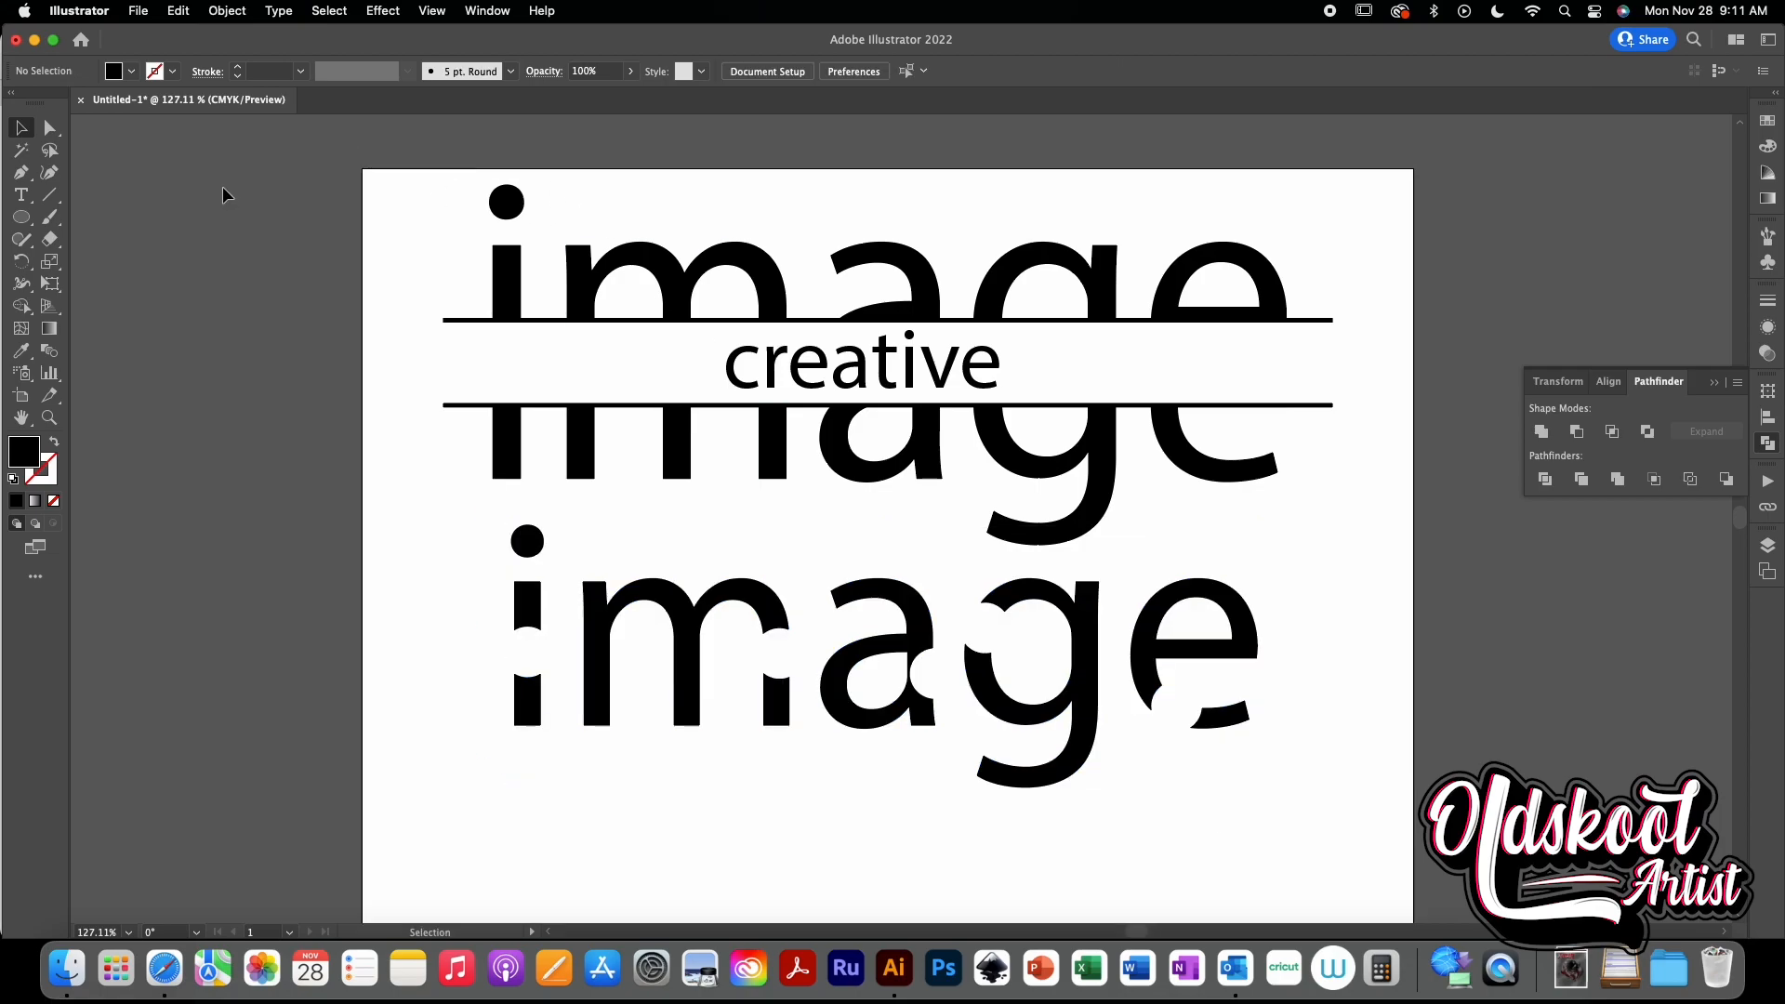
left_click_drag(402, 183, 1381, 860)
left_click_drag(1375, 755, 1049, 761)
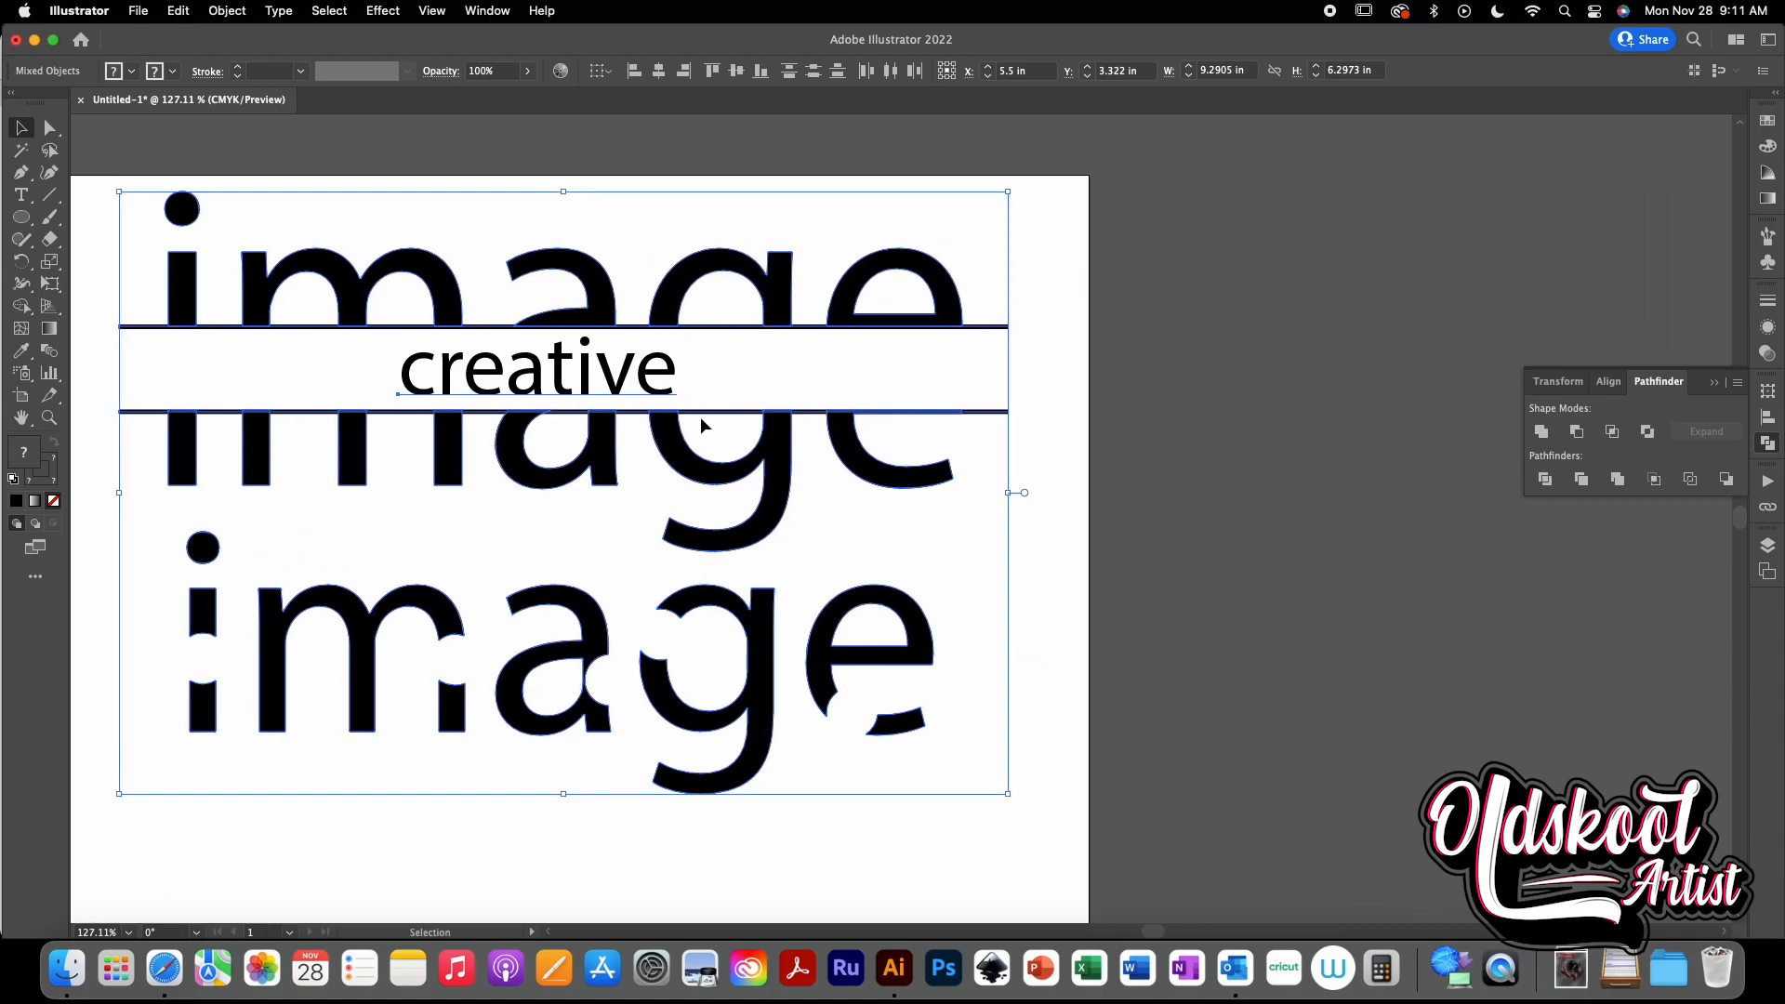
left_click_drag(656, 428, 1657, 519)
left_click_drag(777, 569, 1006, 573)
key("F2")
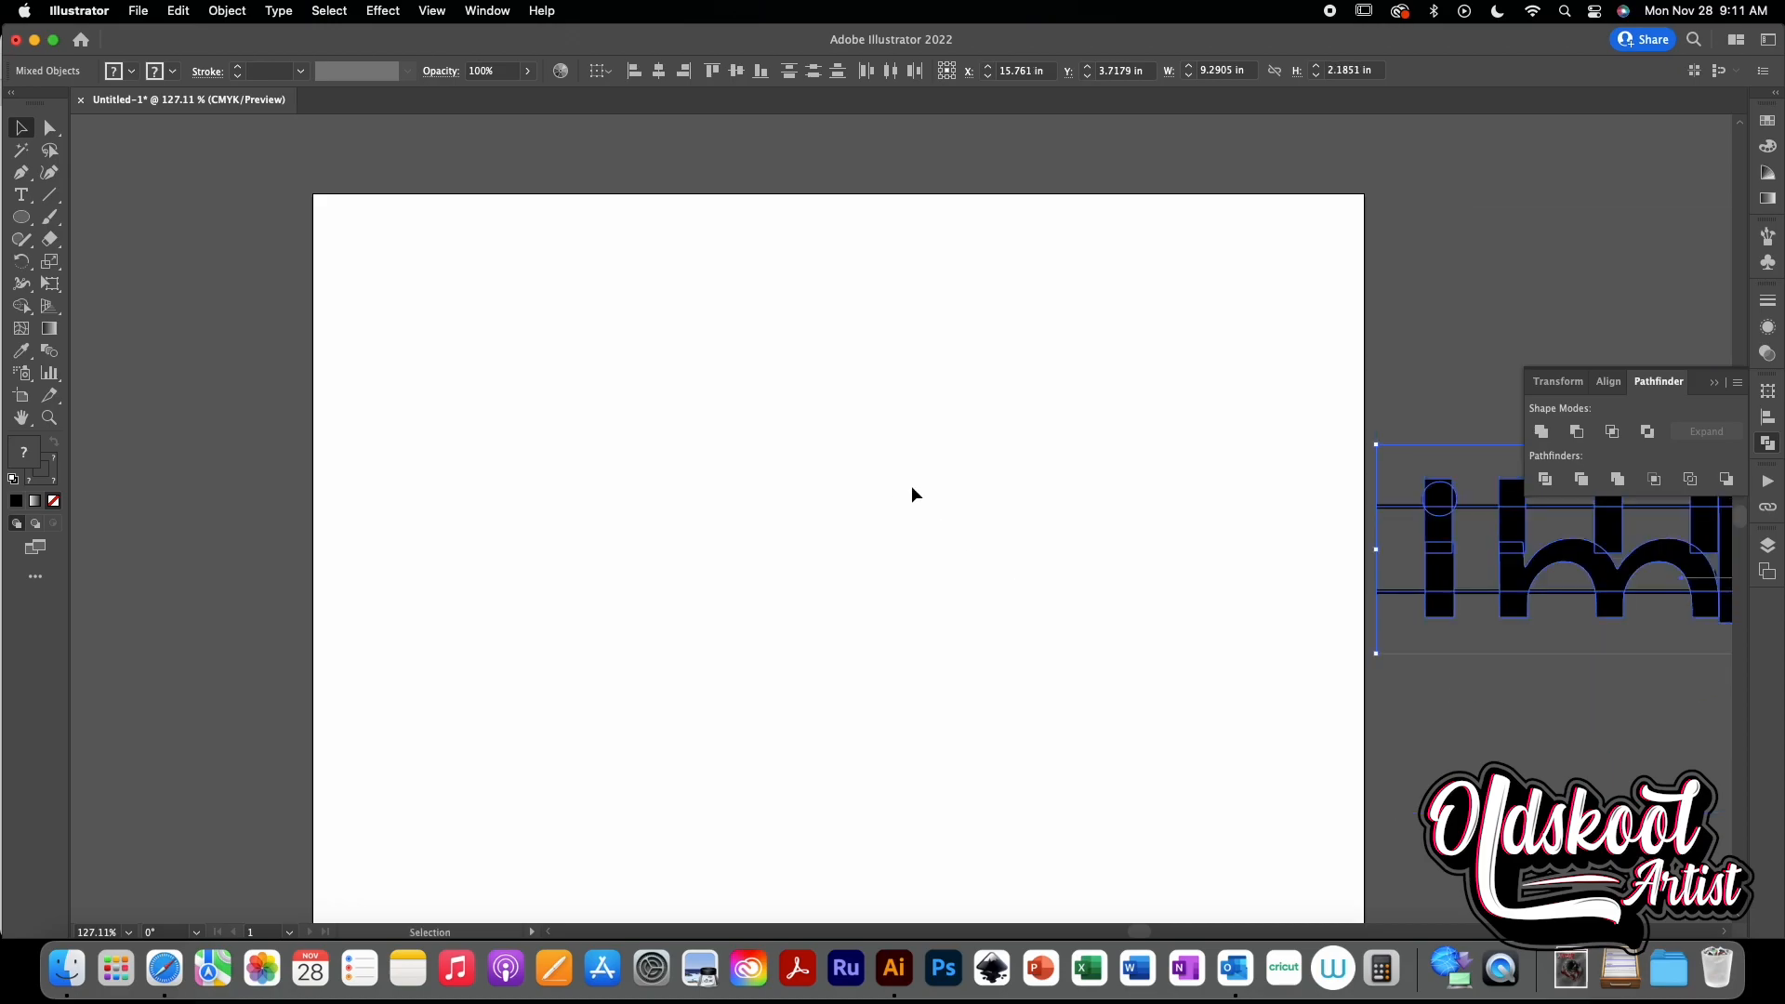
key("super+z")
left_click(1162, 502)
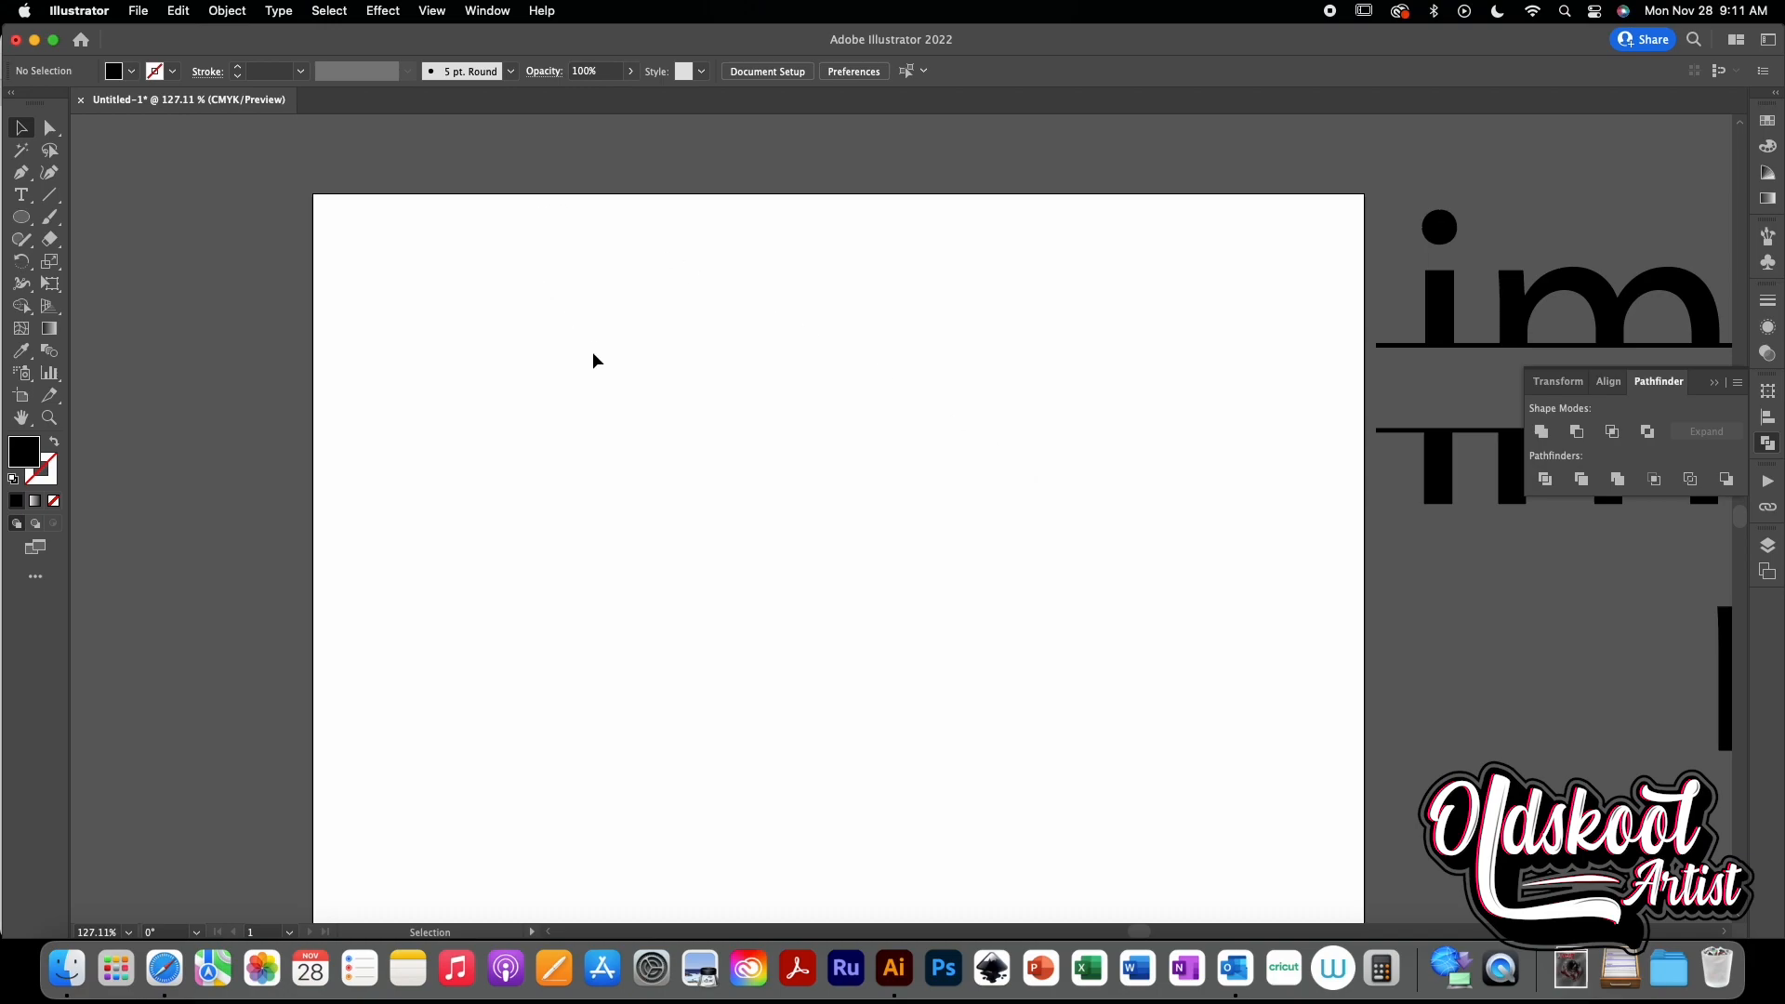
- Type the word image on the empty artboard
scroll(598, 310, "down", 2)
left_click(22, 195)
left_click(675, 400)
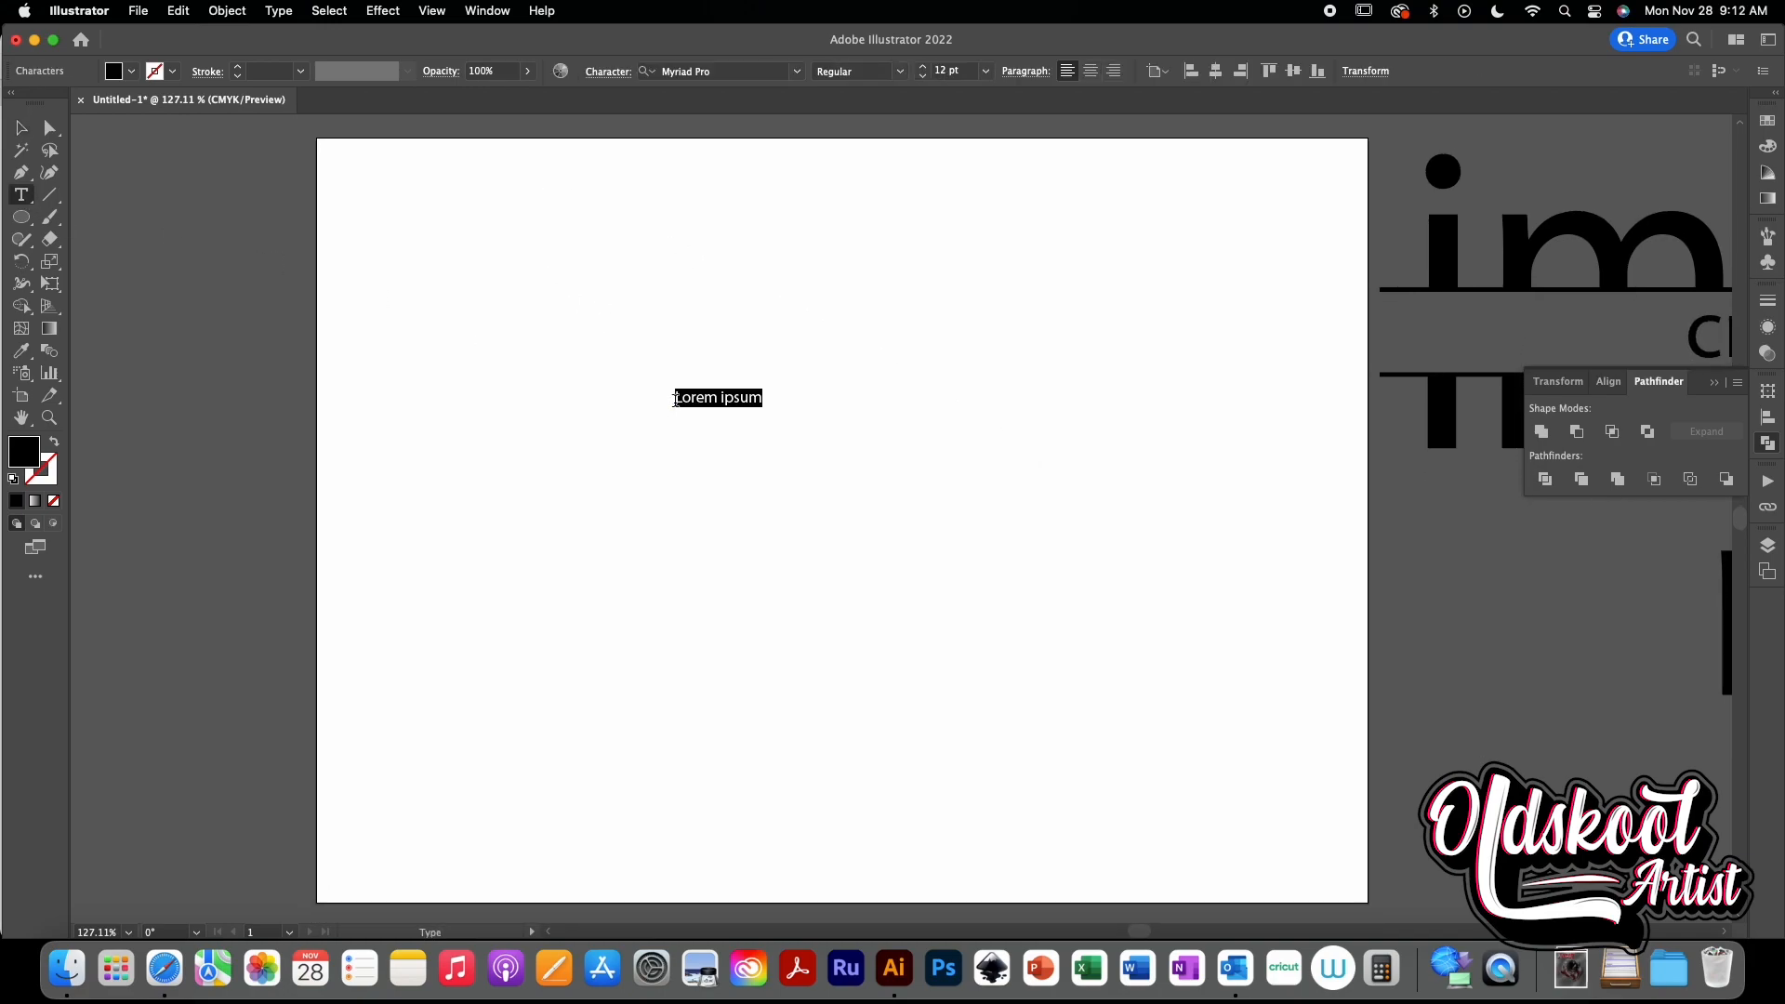
type("image")
left_click(22, 127)
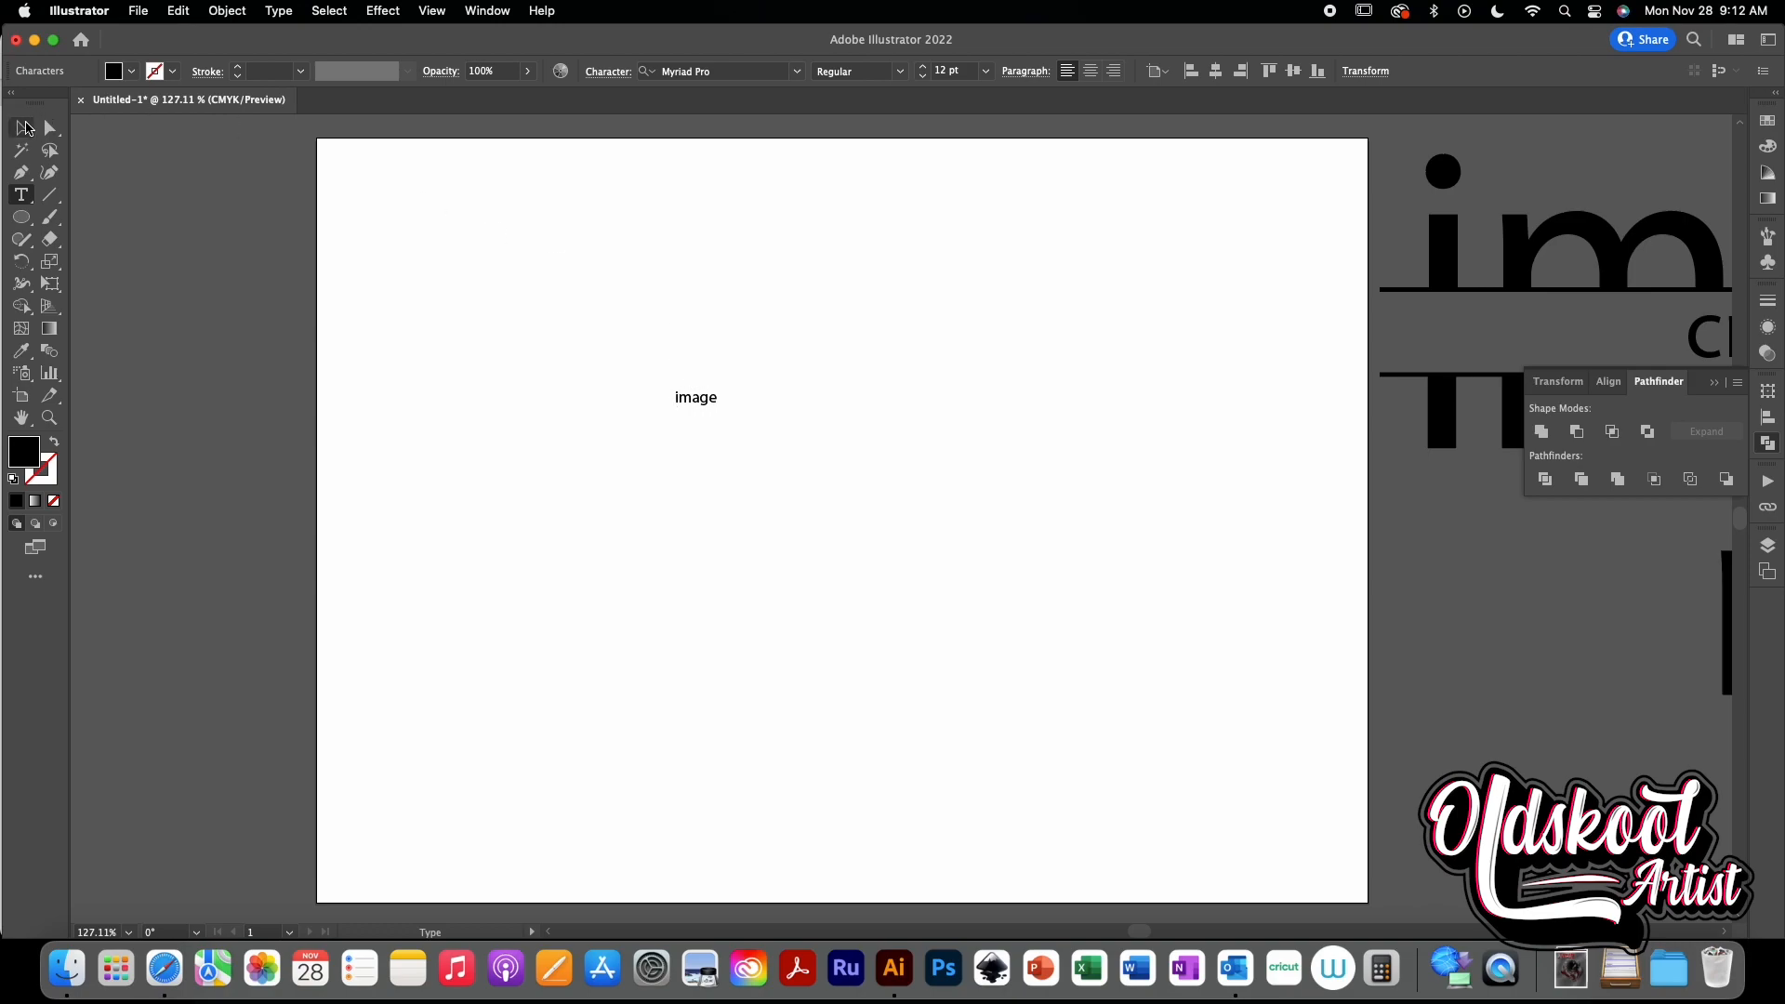
- Enlarge the image text to about 171 pt, reposition it, and set its font to Apple Chancery
left_click_drag(719, 410, 1259, 737)
left_click_drag(1115, 568, 1002, 552)
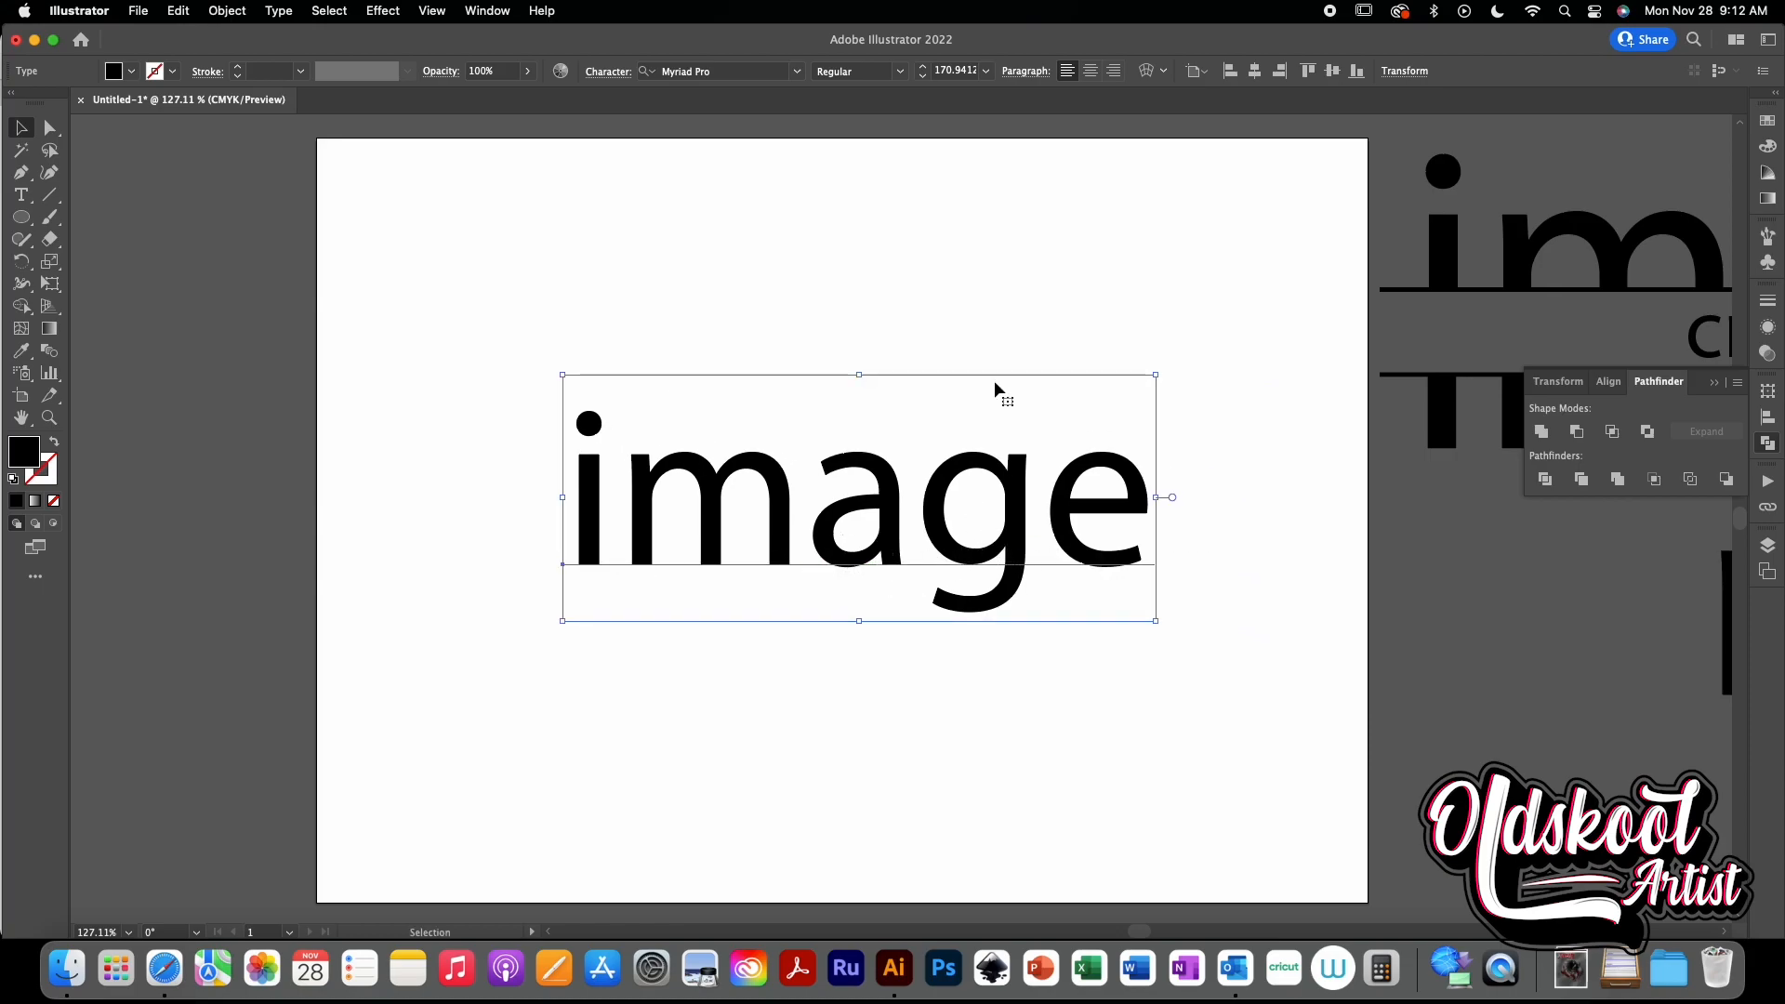
left_click(798, 72)
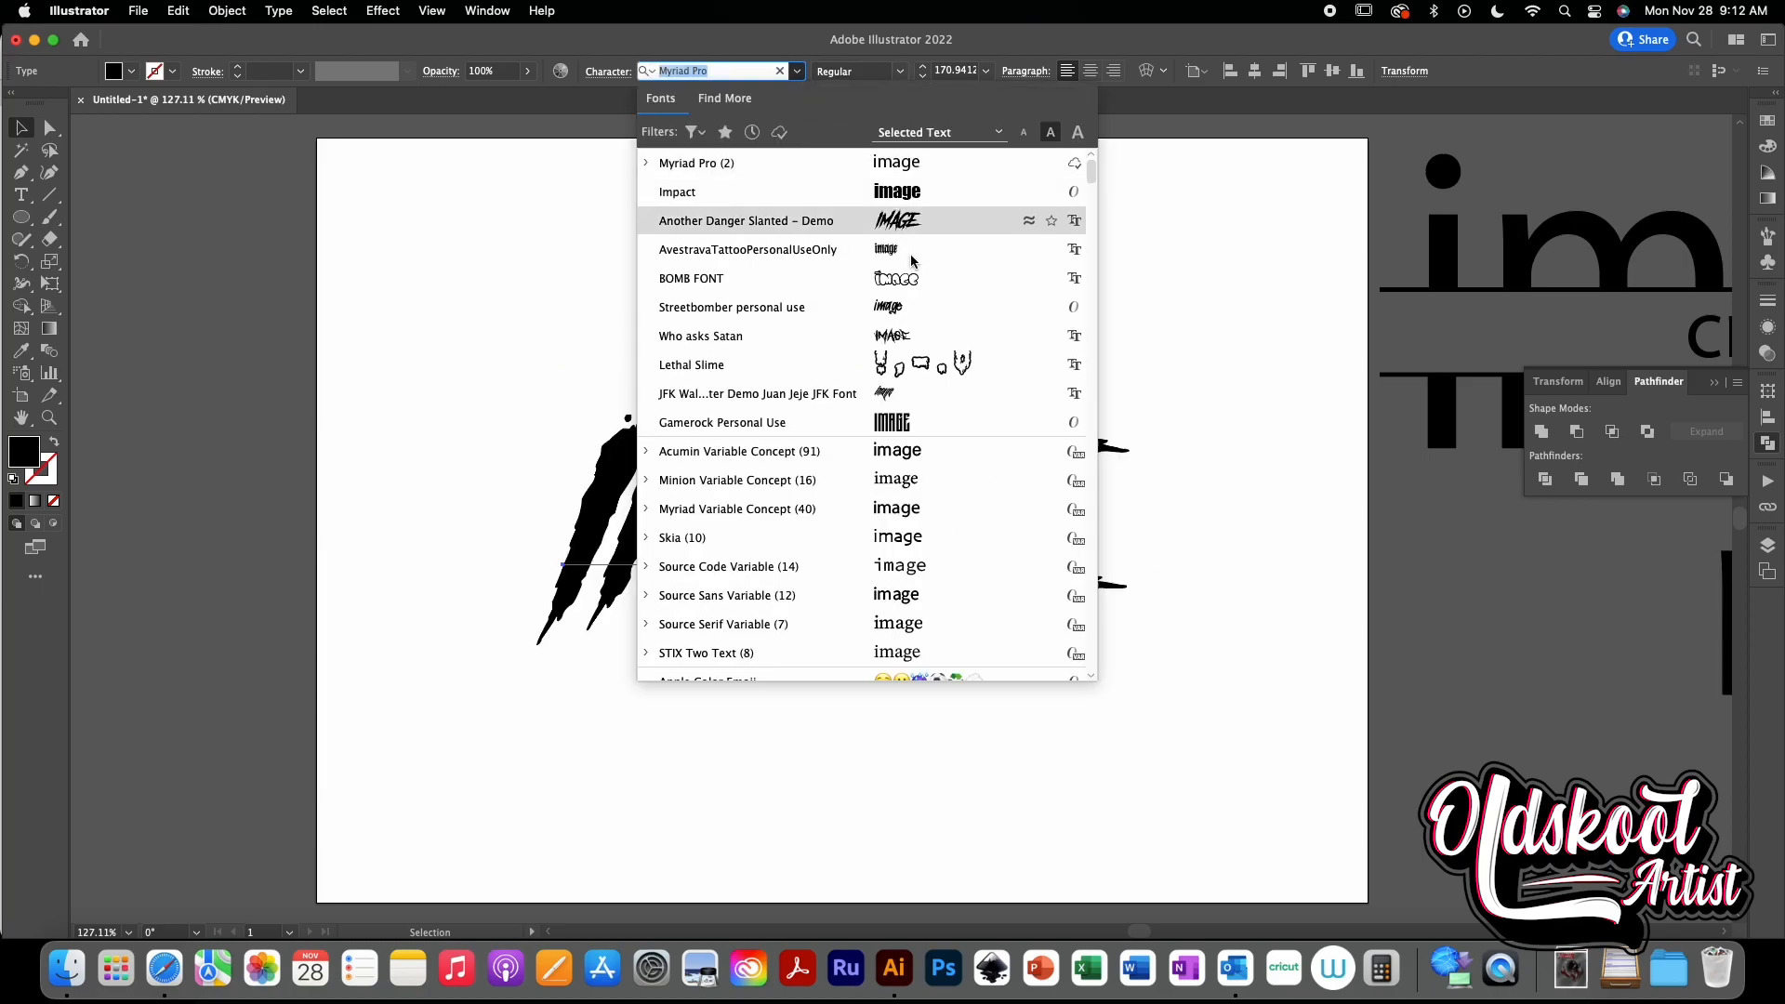
scroll(963, 449, "down", 10)
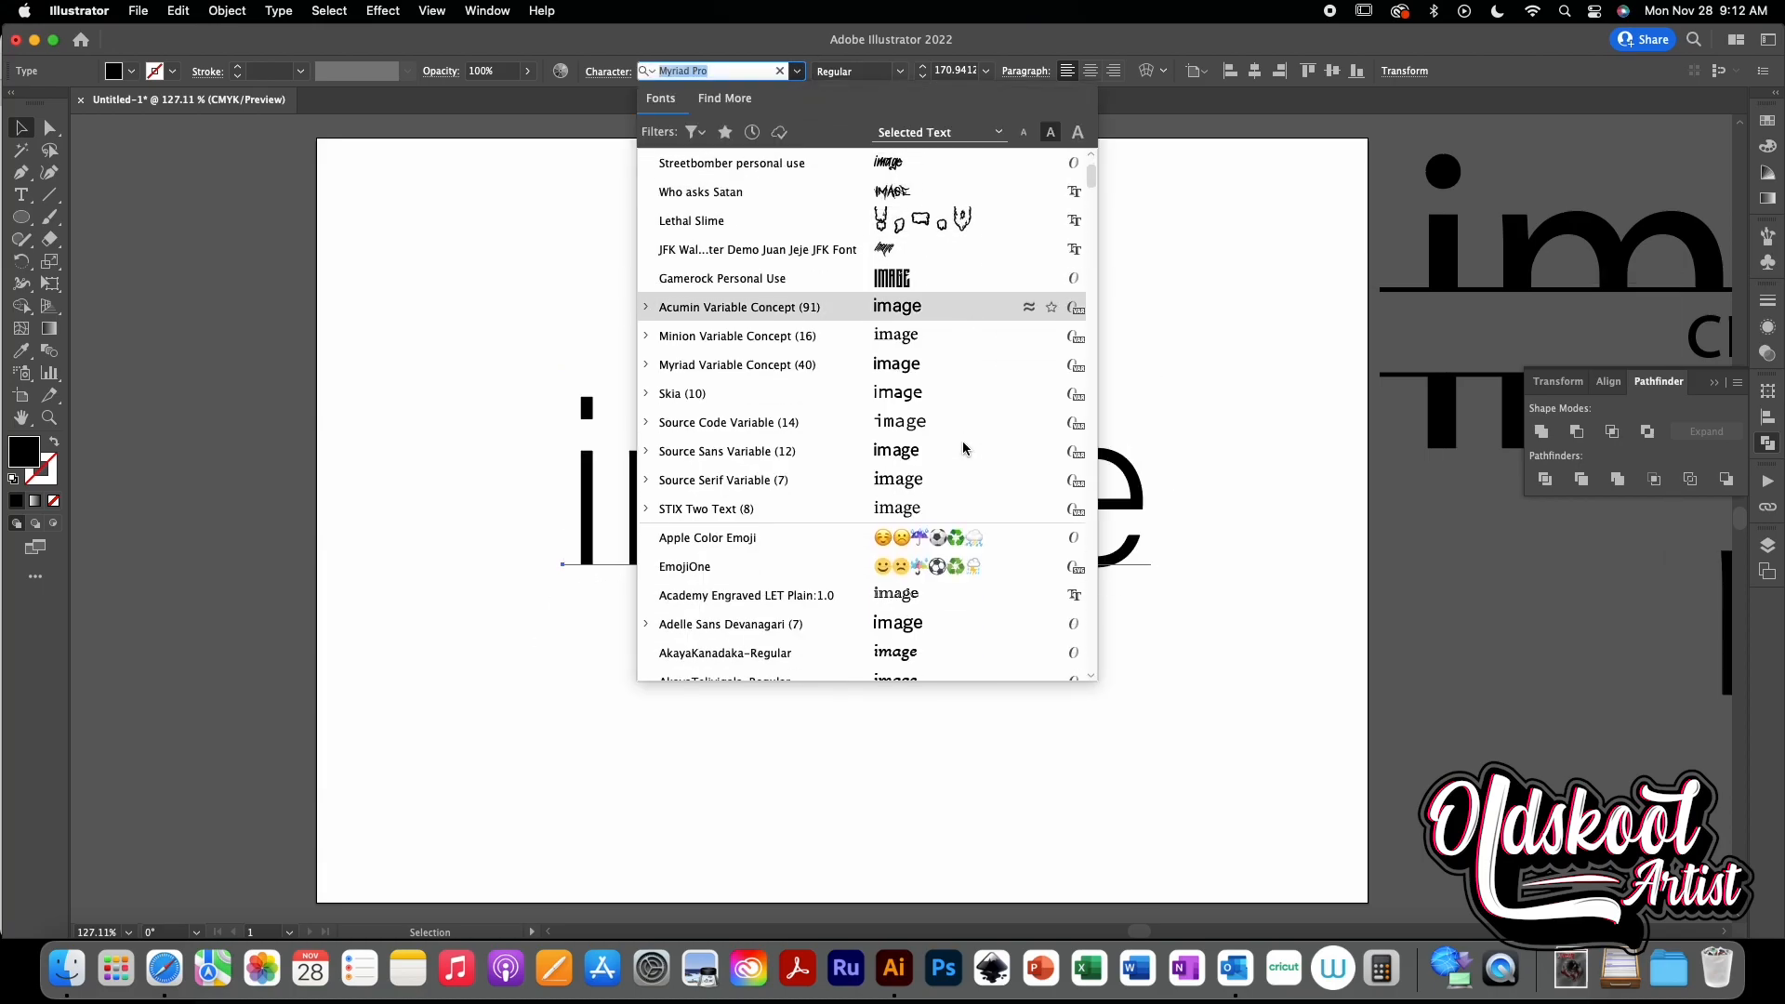
scroll(963, 449, "down", 4)
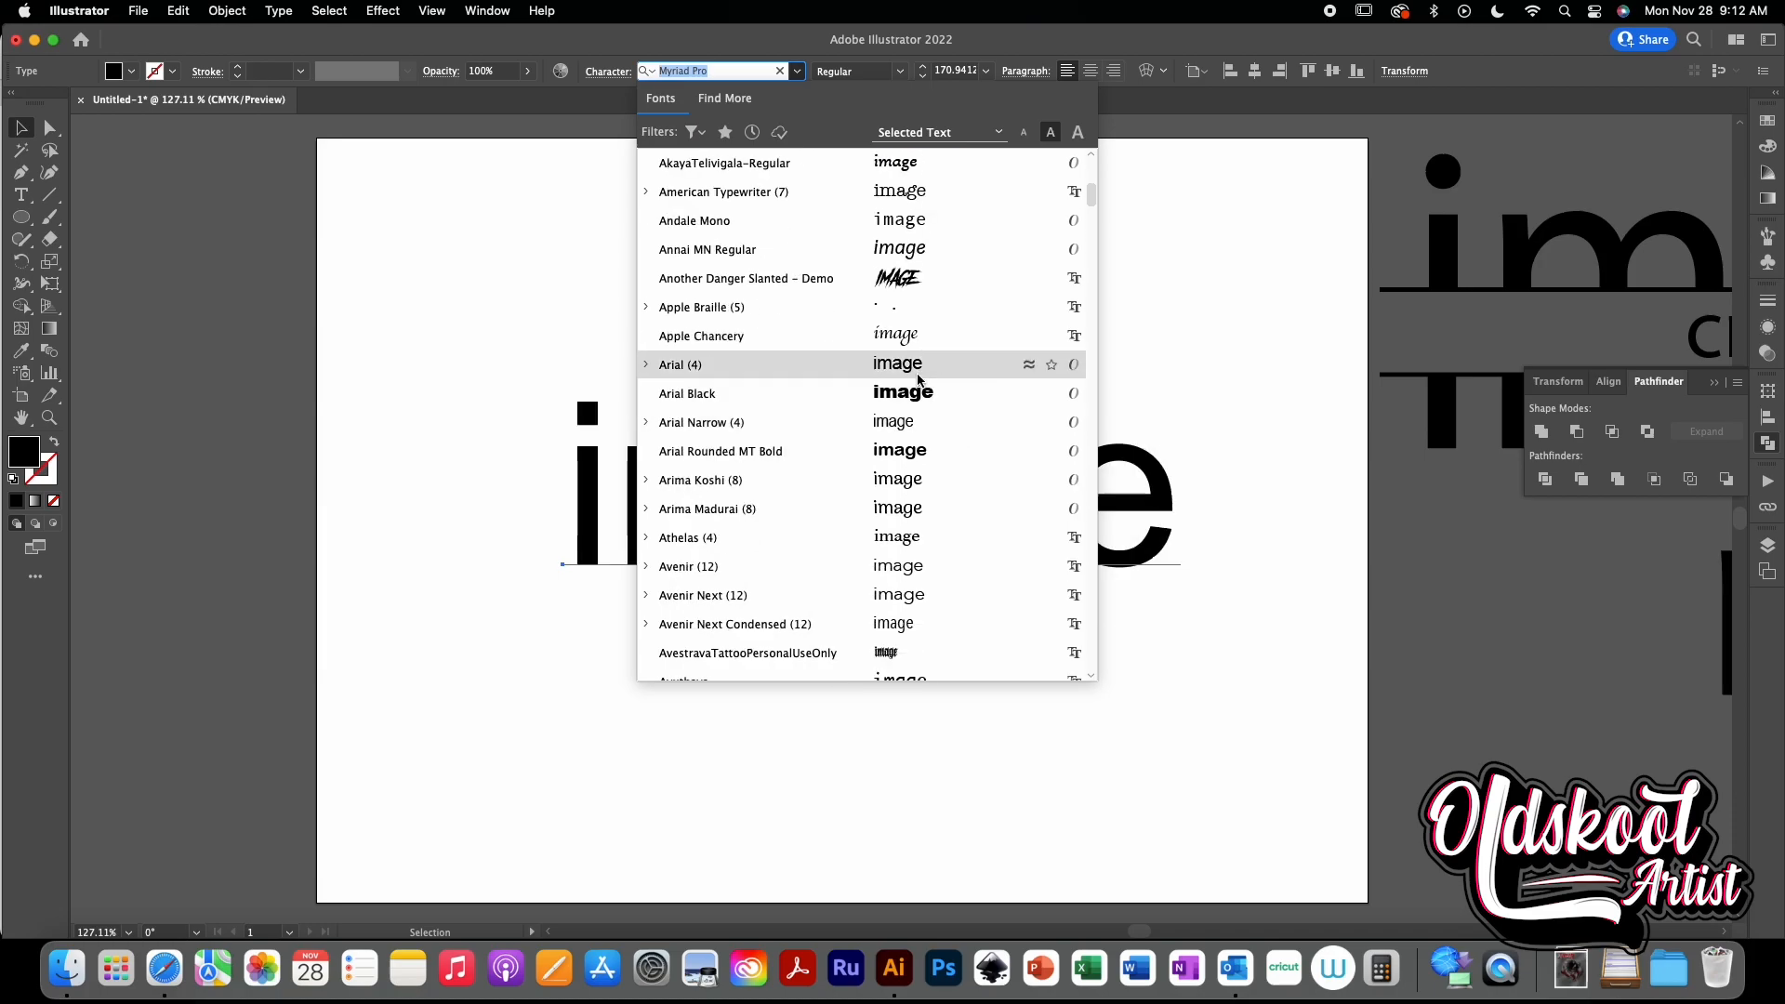
left_click(907, 339)
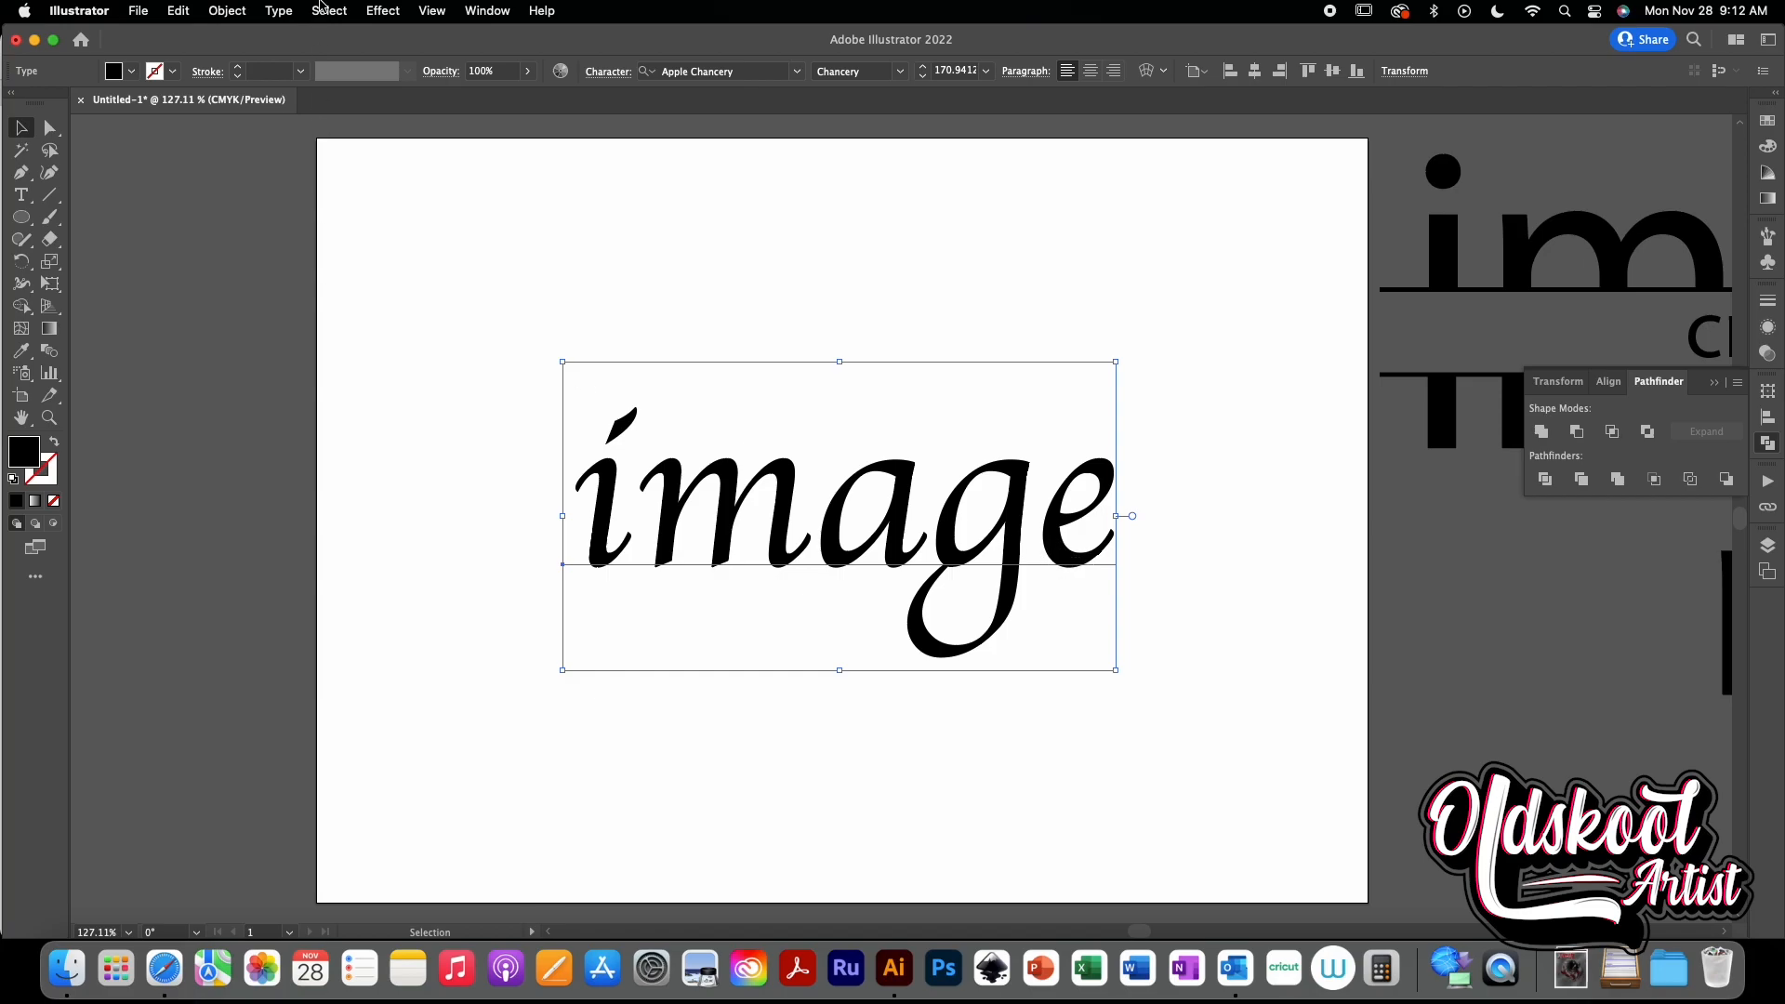
- Convert the script image text to outlines and ungroup the letters
left_click(277, 13)
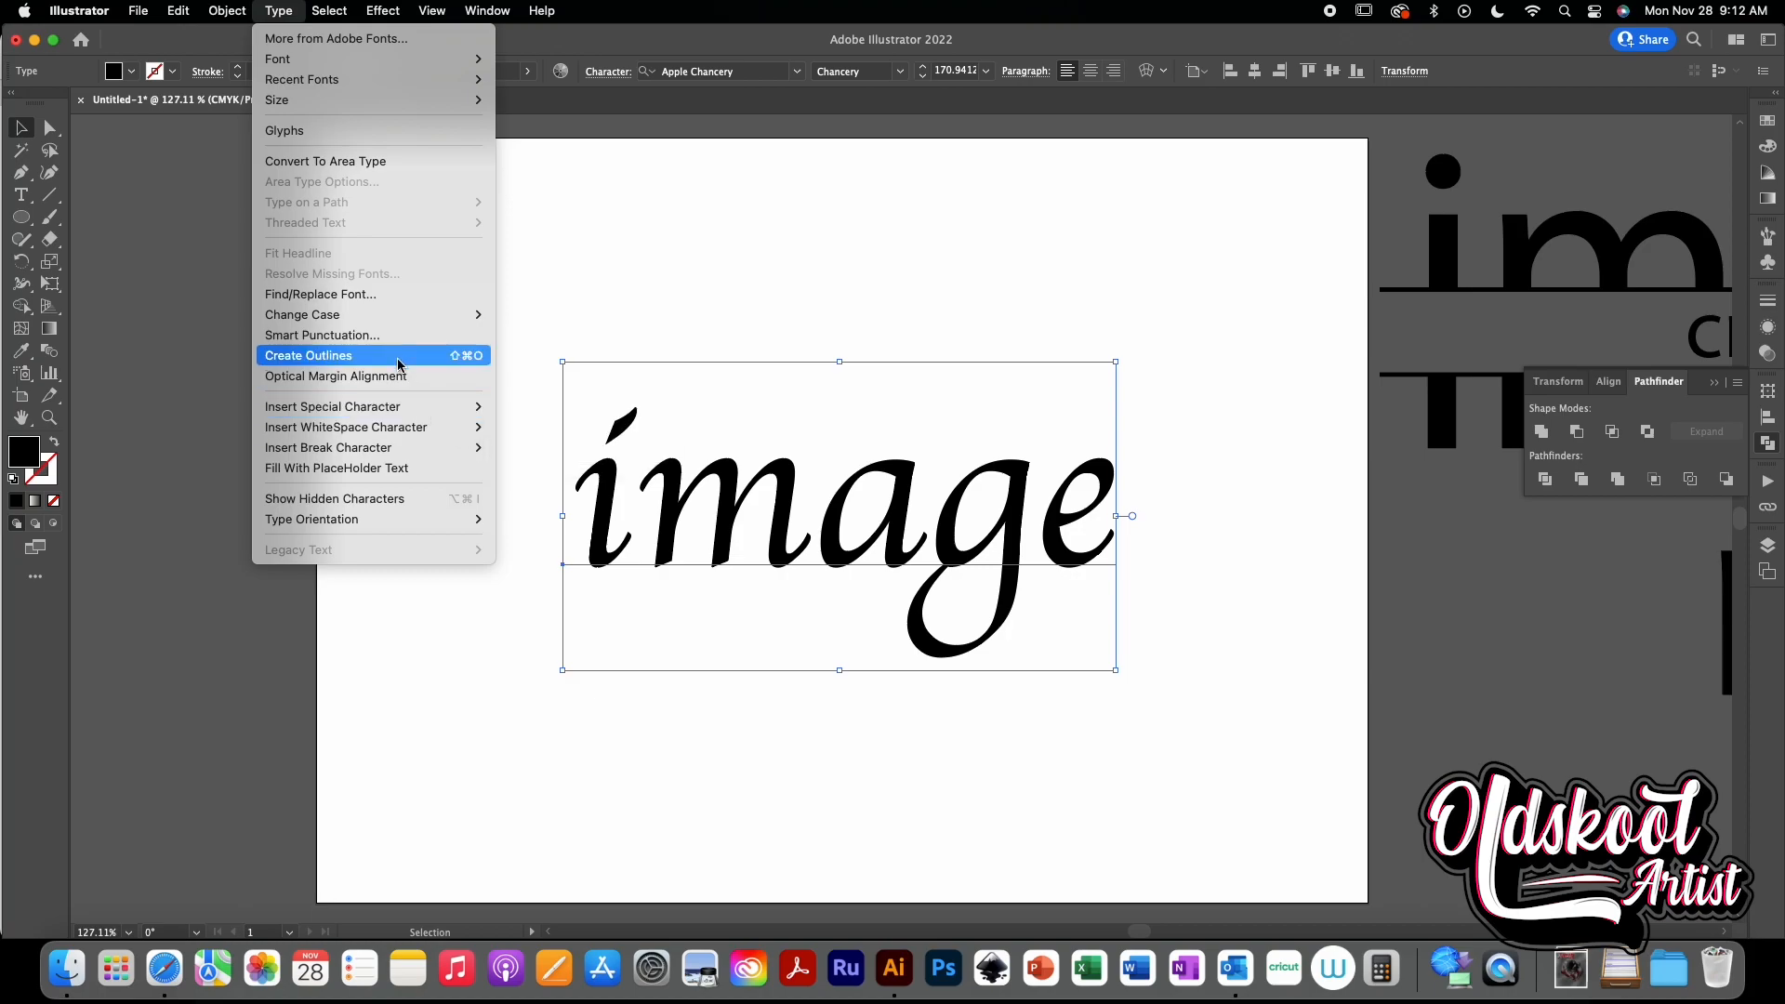
left_click(397, 357)
left_click(226, 10)
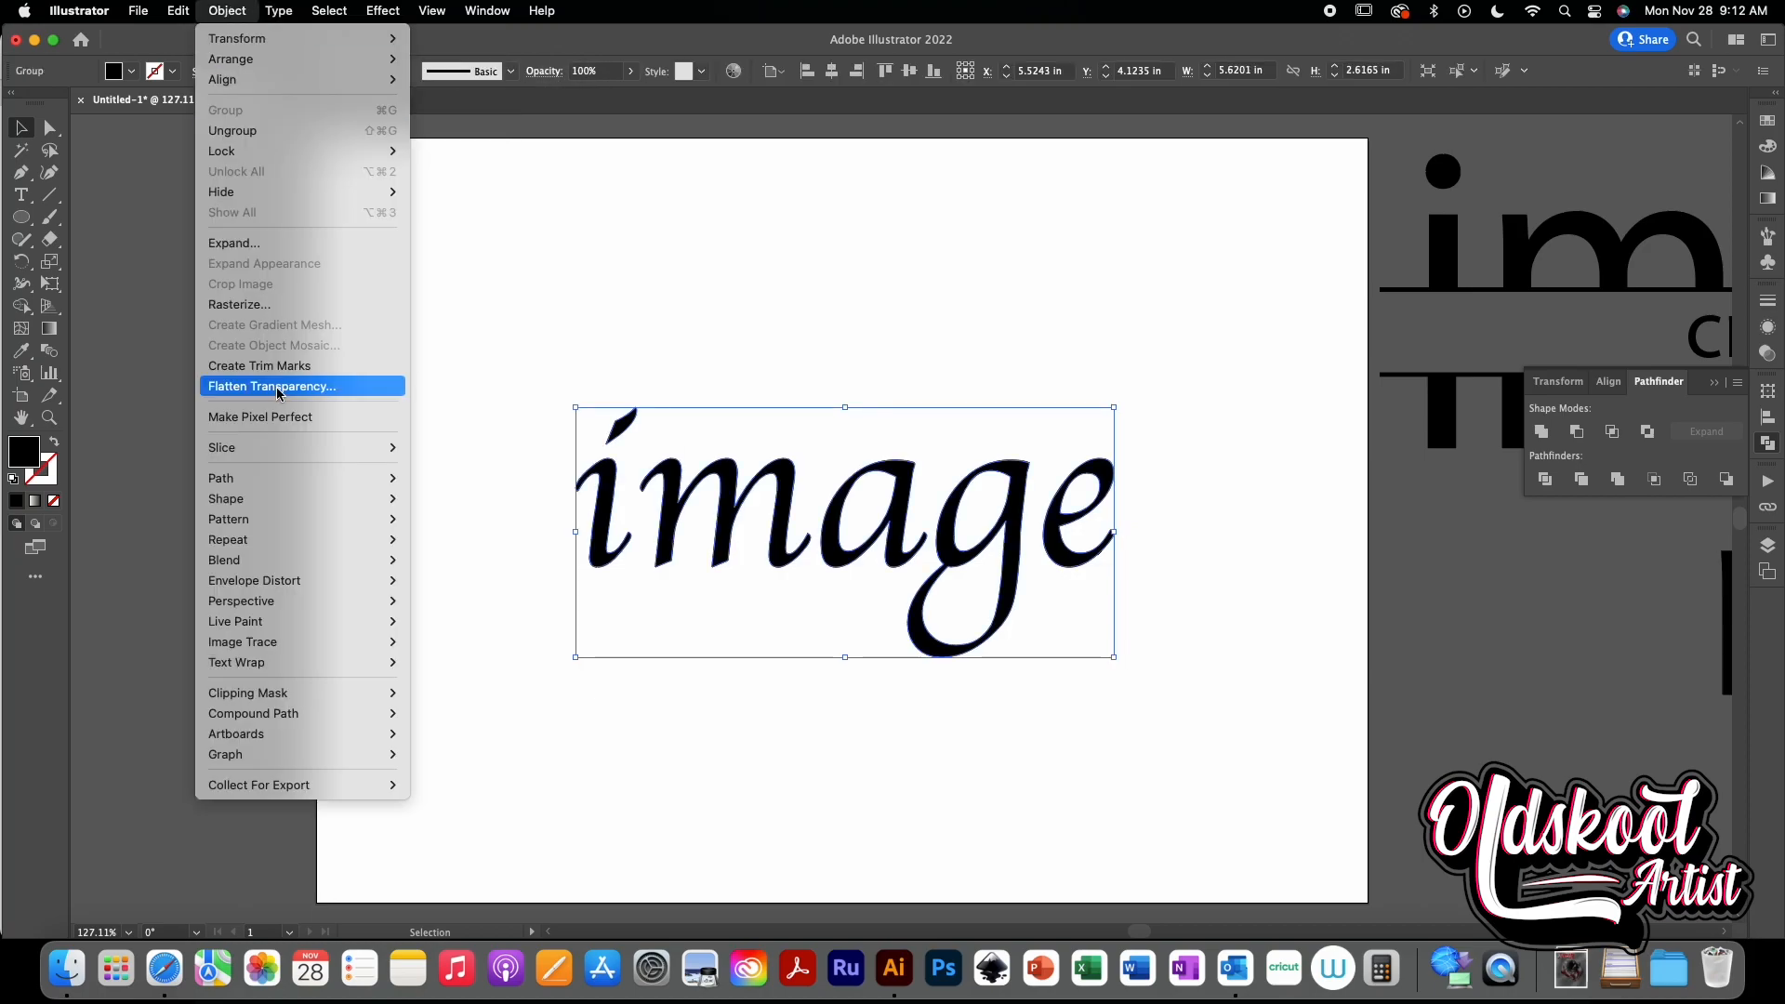
left_click(266, 138)
left_click(606, 301)
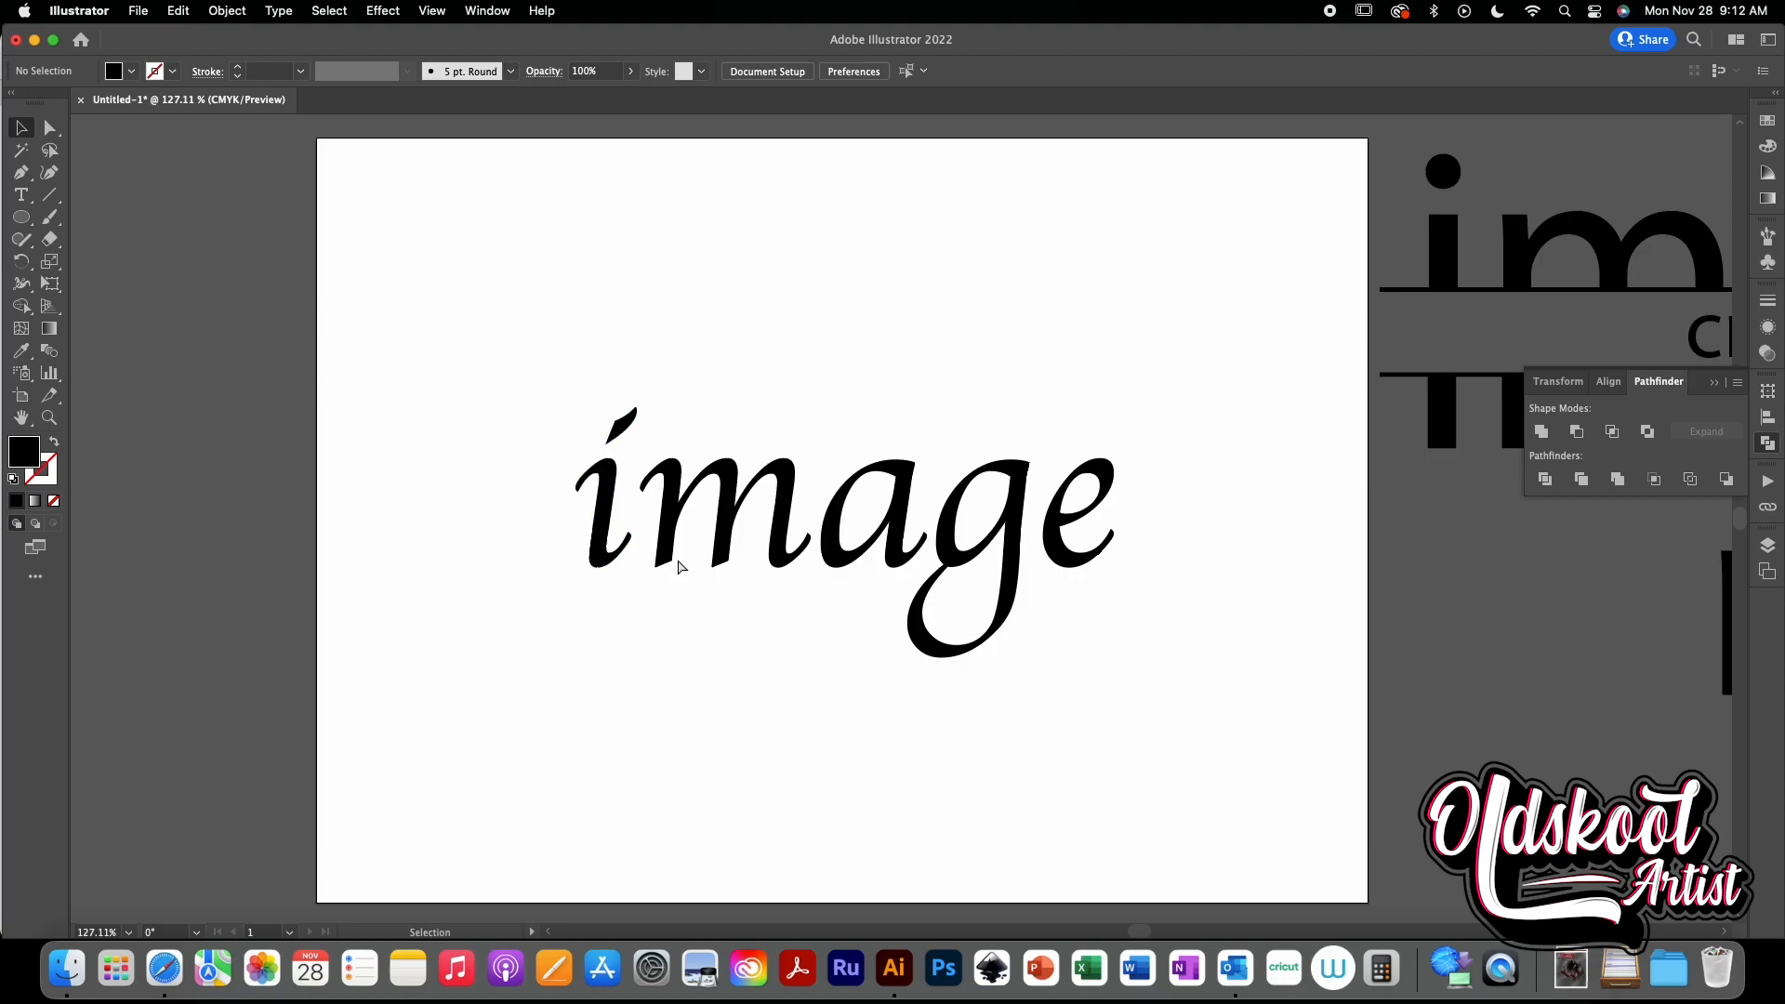
- Nudge the i slightly to the right, closer to the m
key("super+equal")
key("super+equal")
scroll(511, 496, "left", 2)
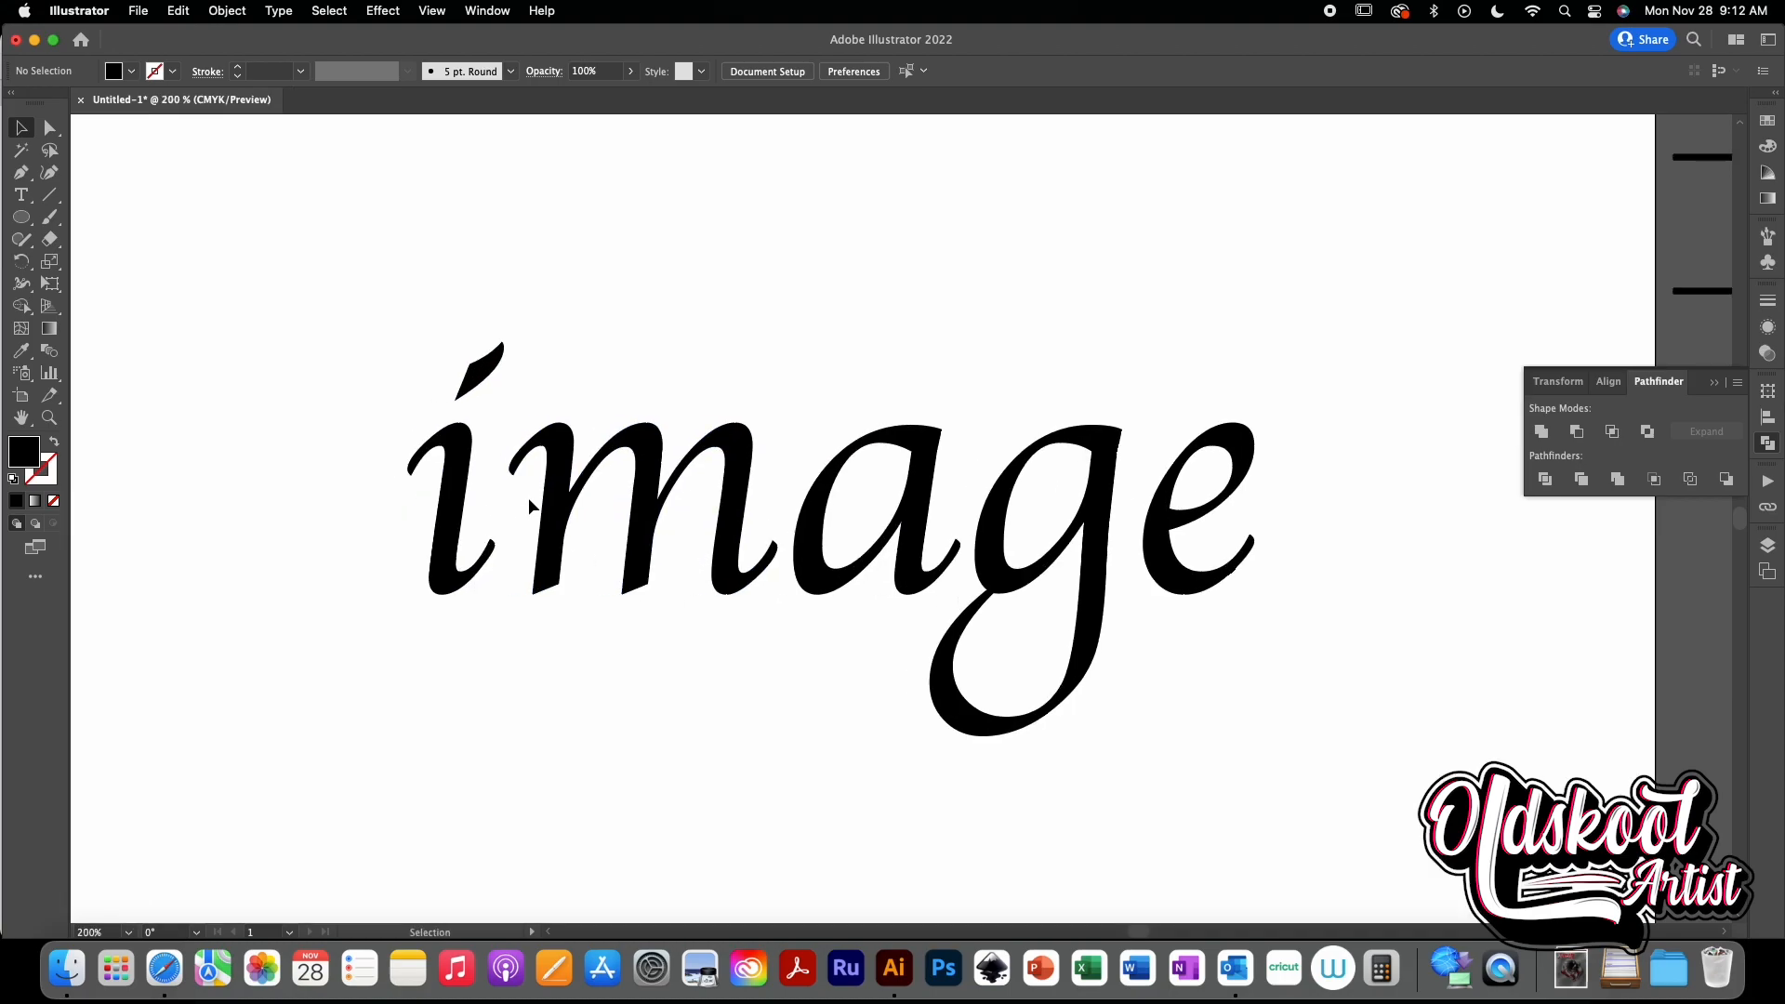
left_click(479, 516)
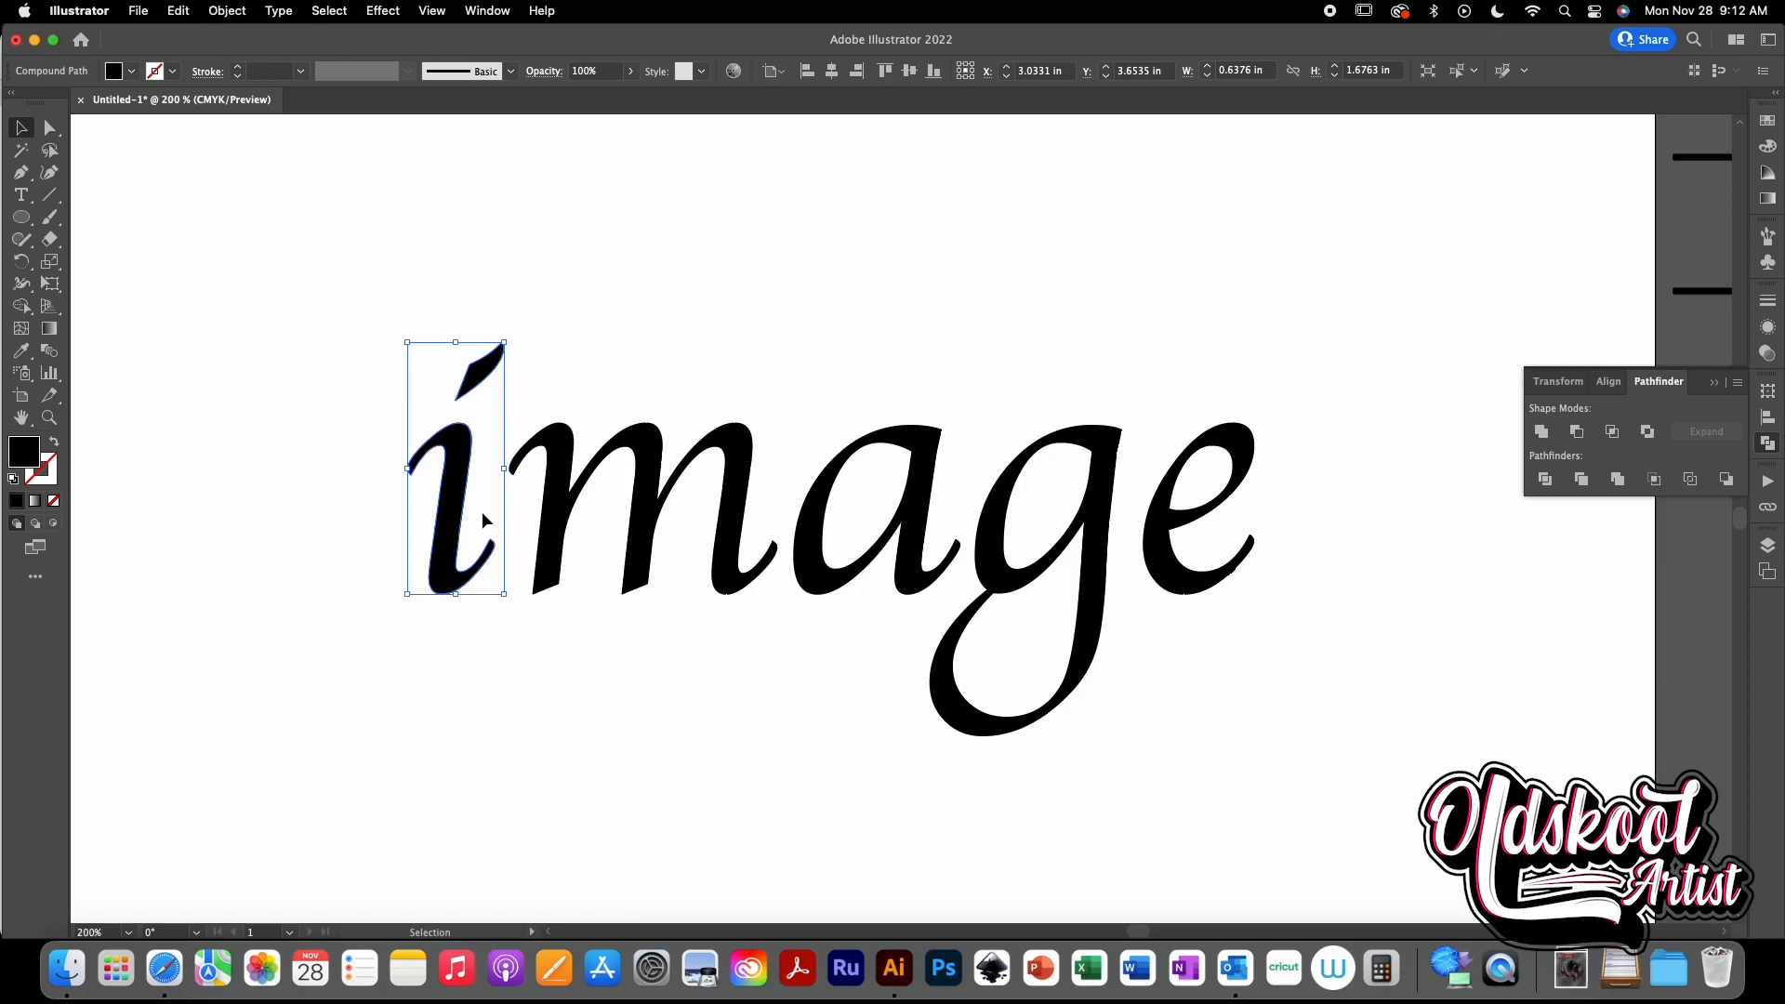
key("Right")
key("Right")
key("Right")
key("Right")
key("Right")
key("Right")
key("Right")
key("Right")
key("Right")
key("Right")
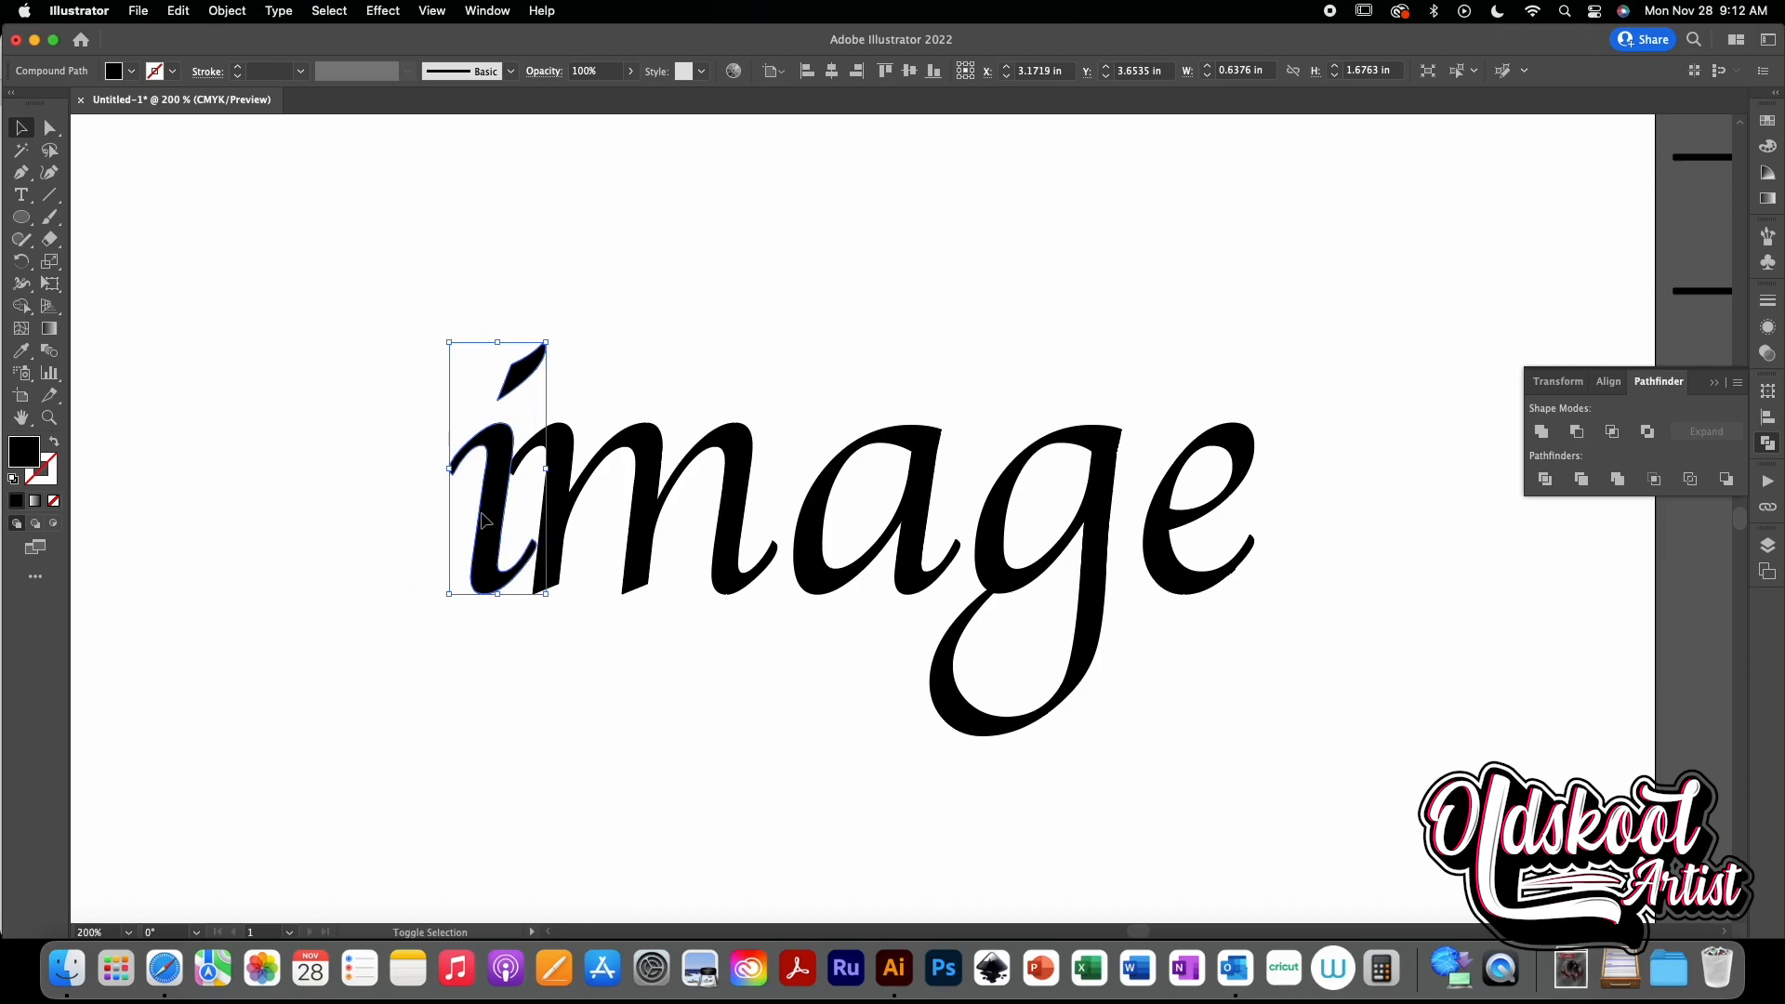
key("Right")
key("Right")
key("Right")
key("Right")
key("Right")
key("Right")
key("Right")
key("Right")
key("Right")
key("Right")
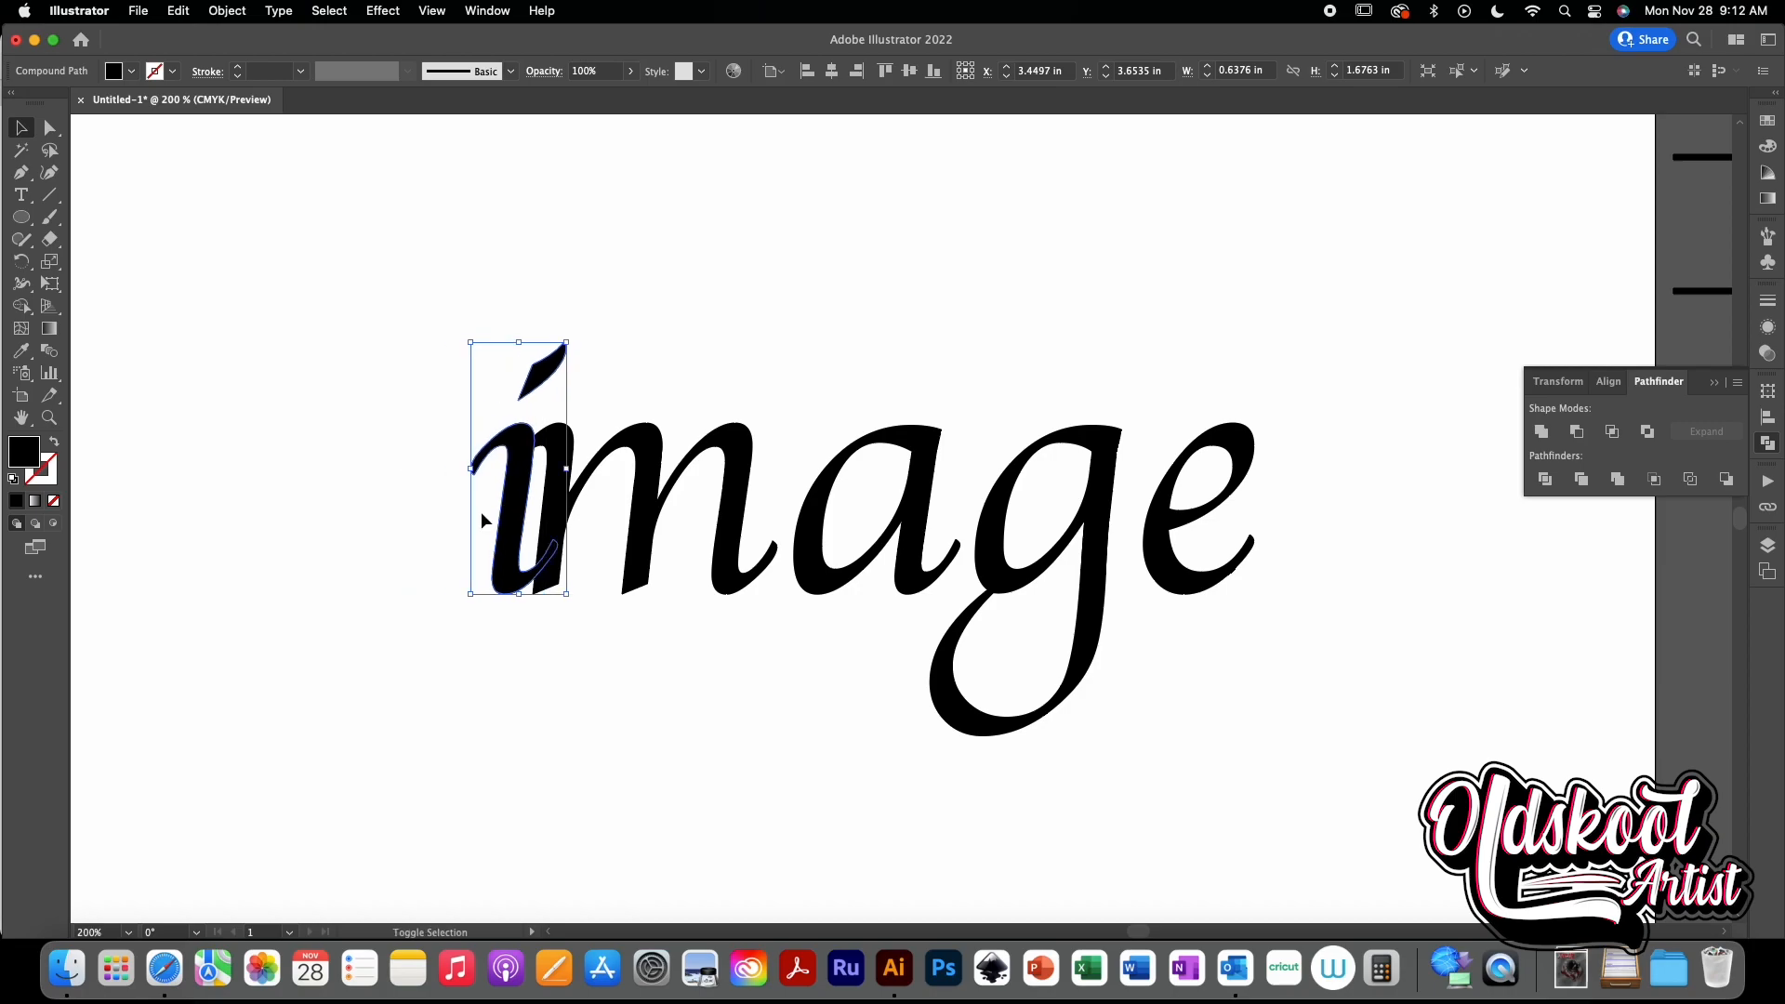
key("super+z")
key("super+z")
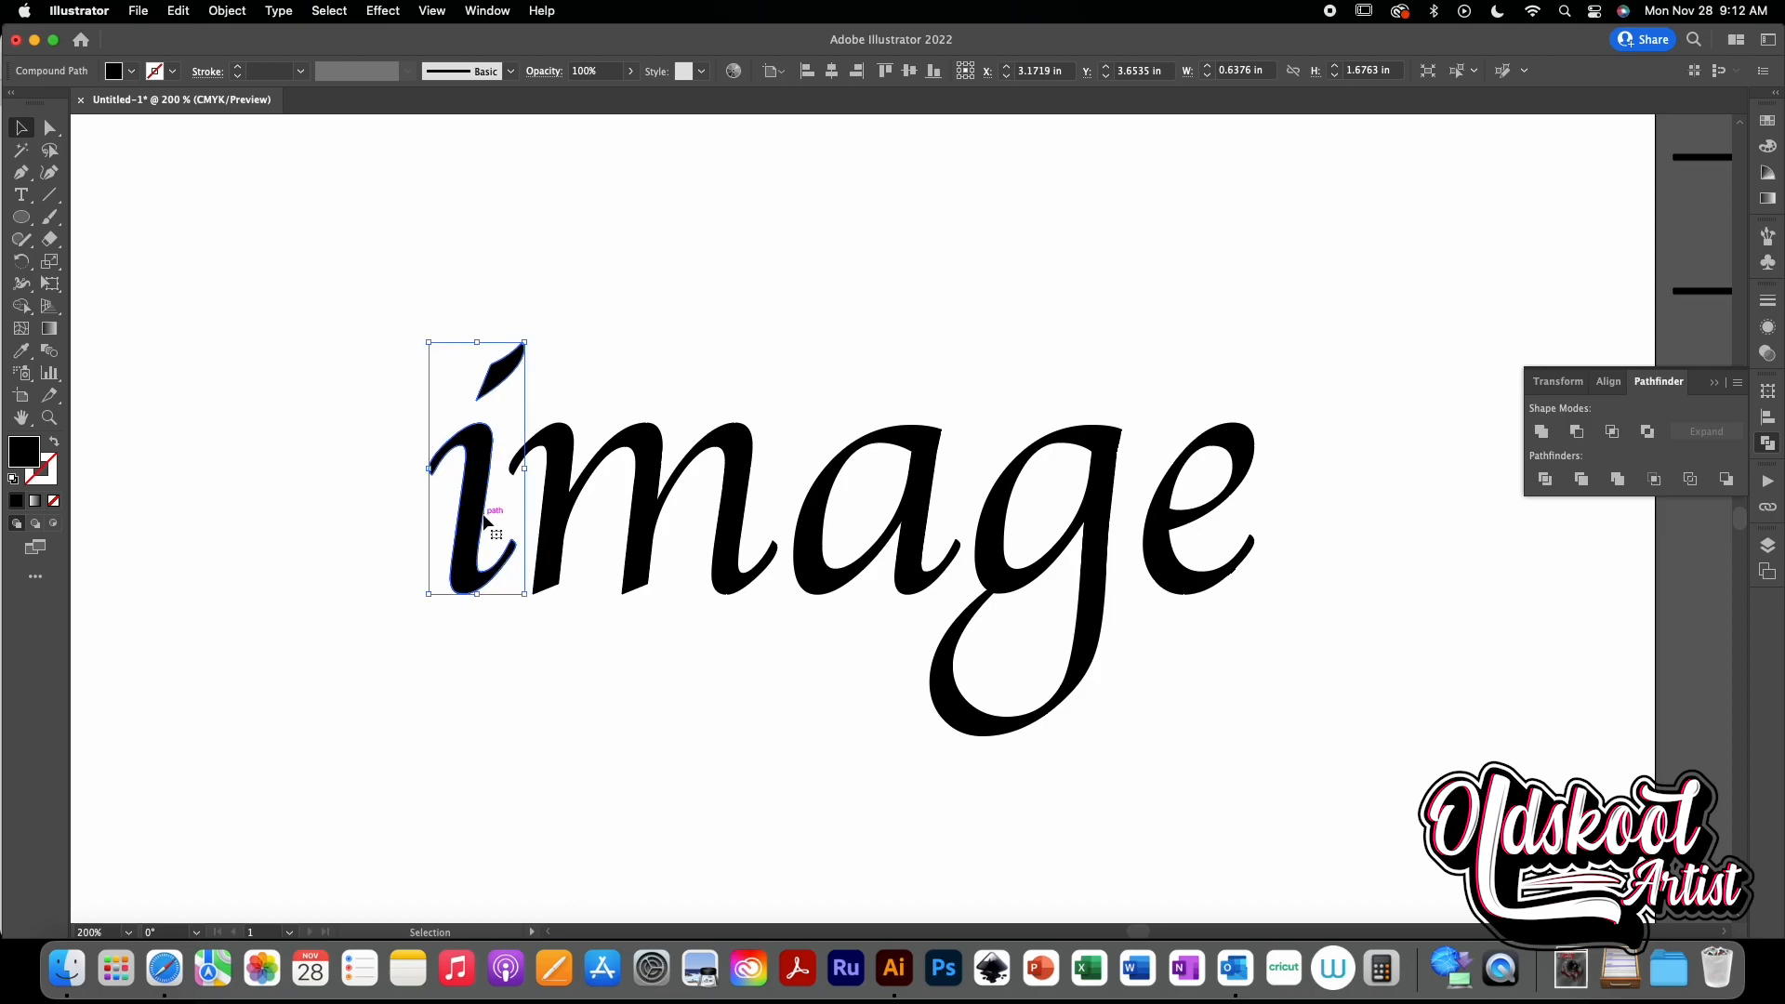
- Nudge the a to the left so it touches the m
left_click(813, 641)
left_click(820, 588)
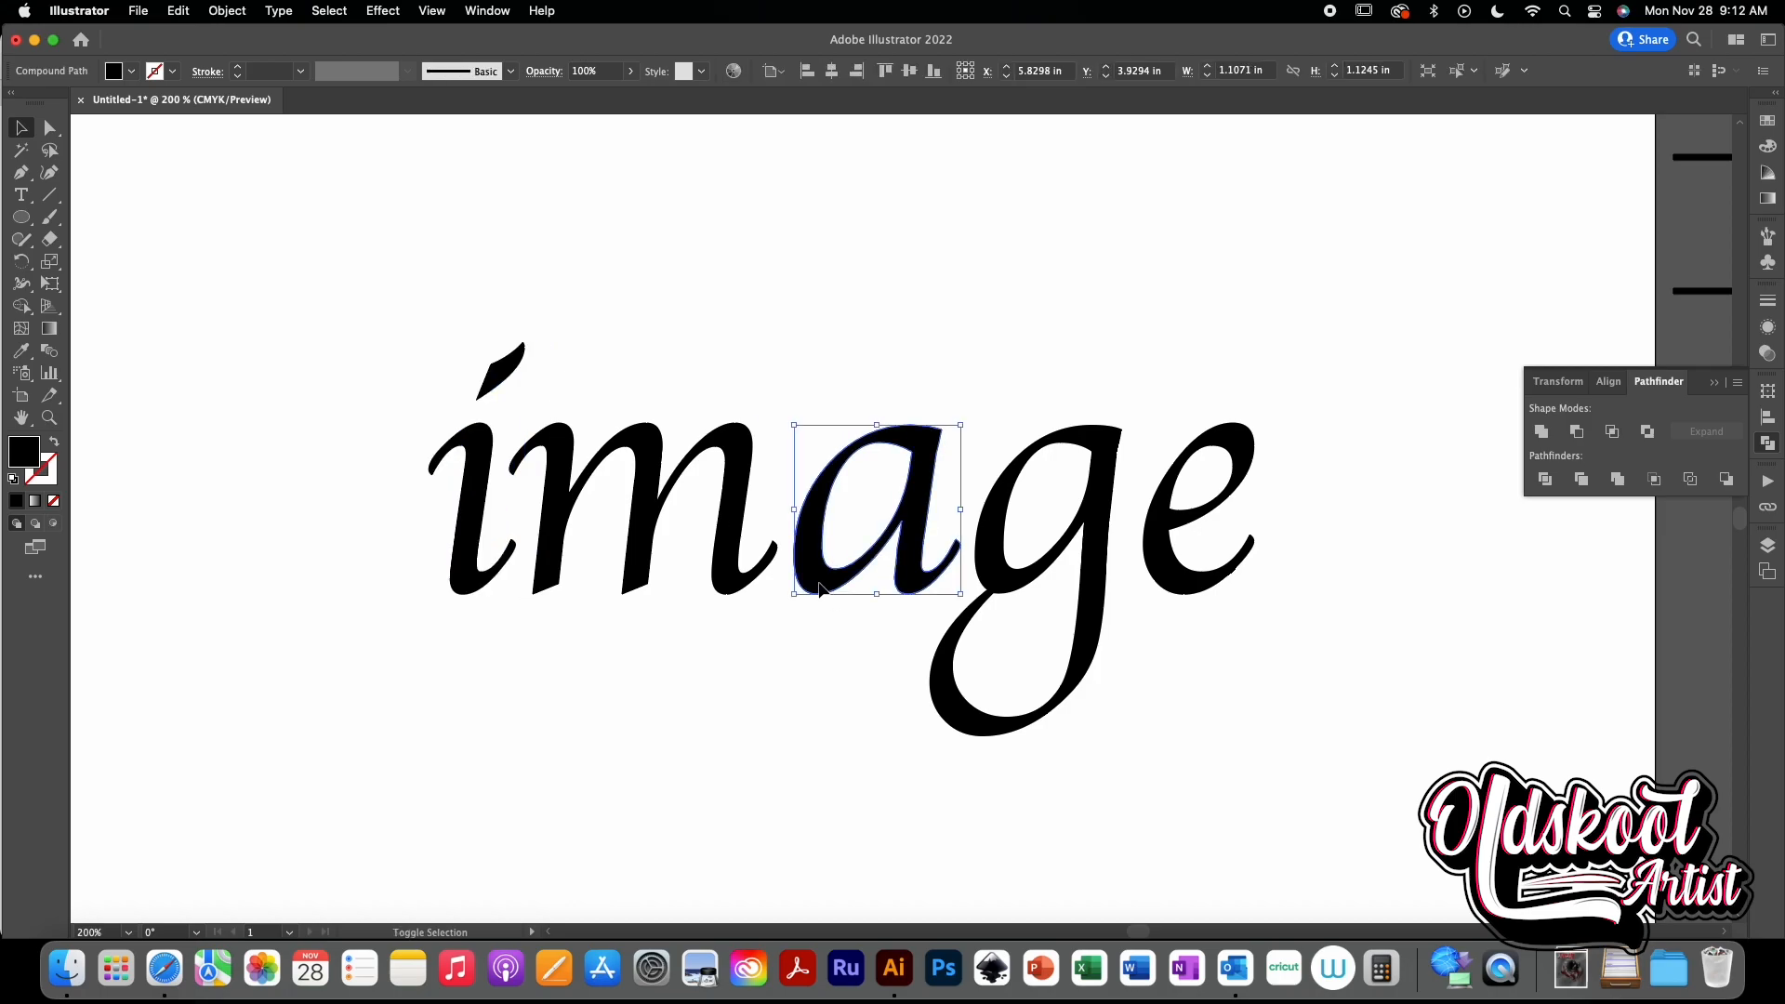
key("shift+Left")
key("Left")
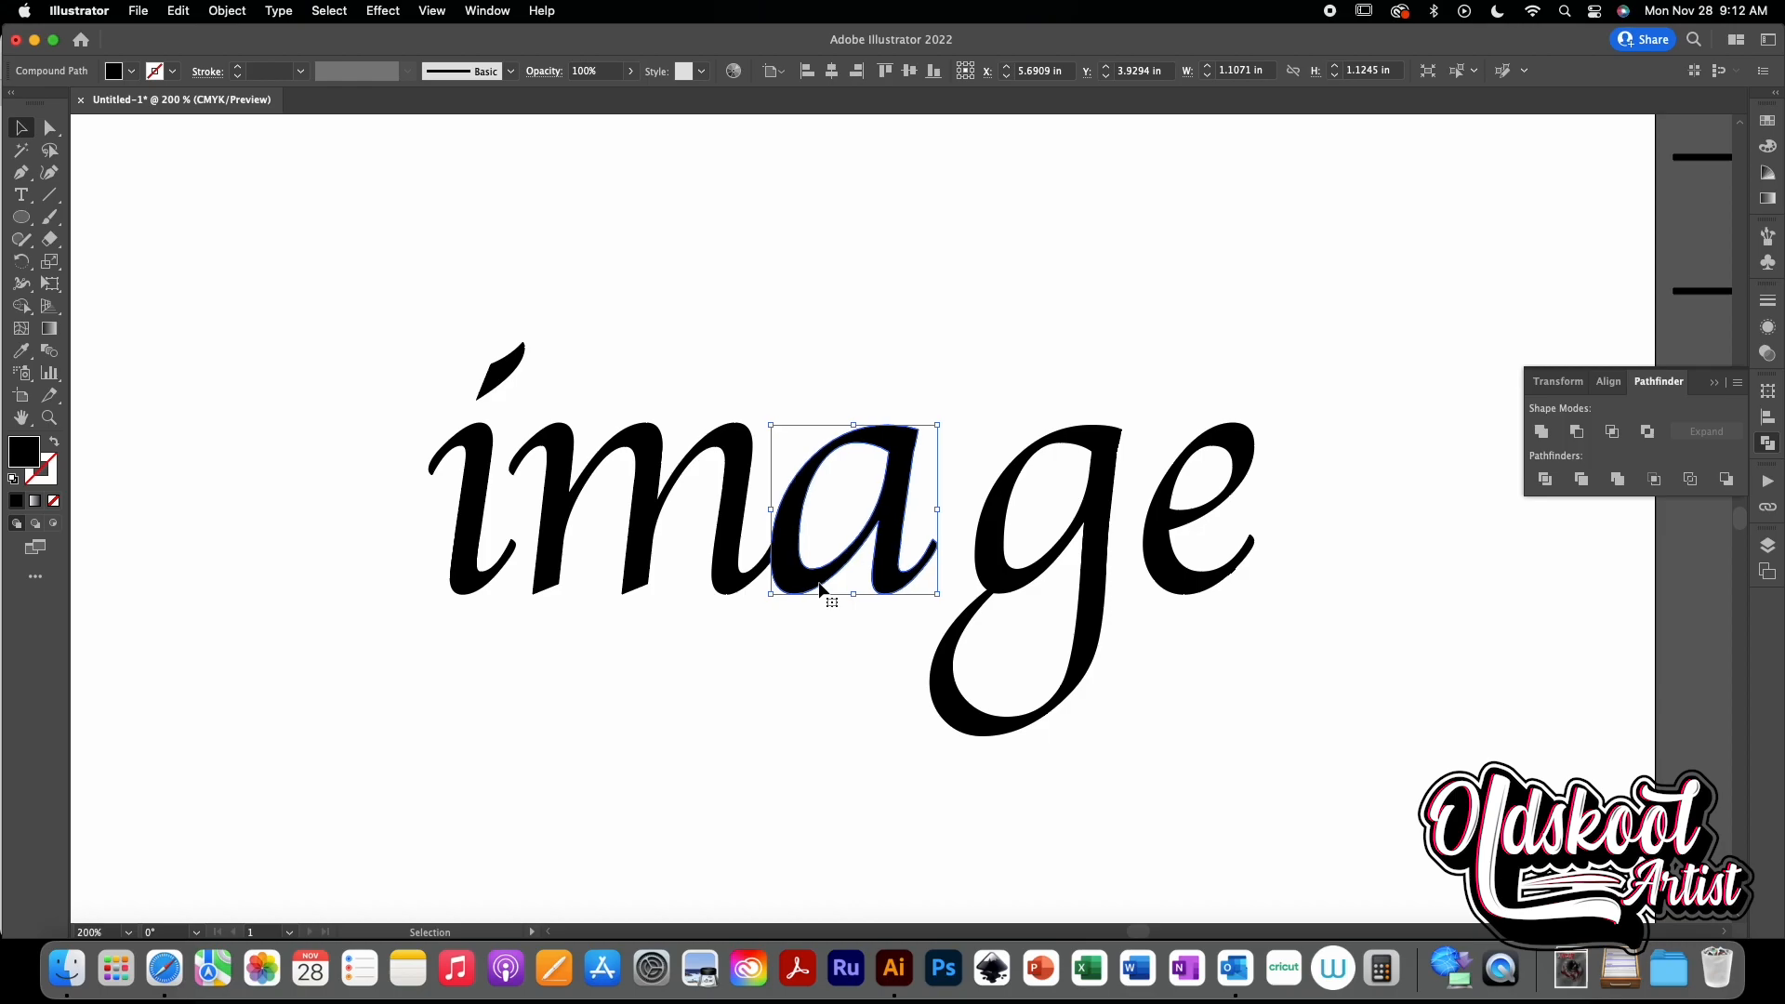
- Nudge the g to the left so it overlaps the a
left_click(989, 571)
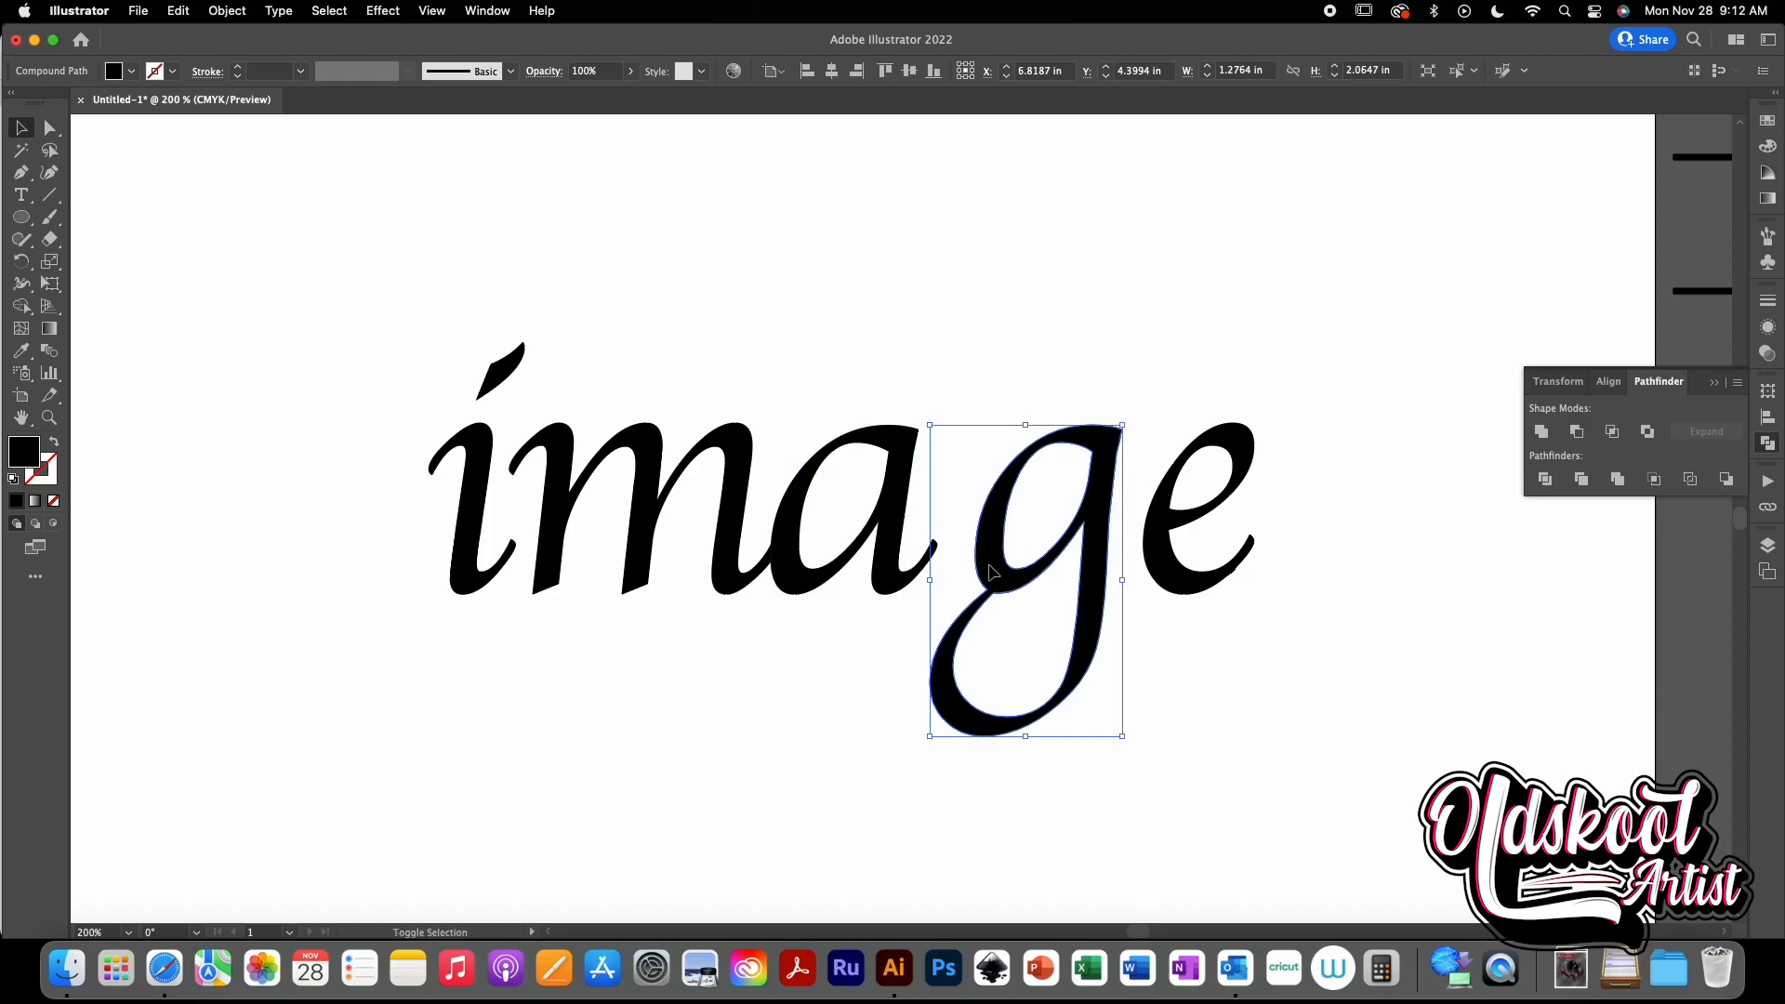
key("shift+Left")
key("shift+Left")
key("shift+Left")
key("Right")
key("Right")
key("Right")
key("Right")
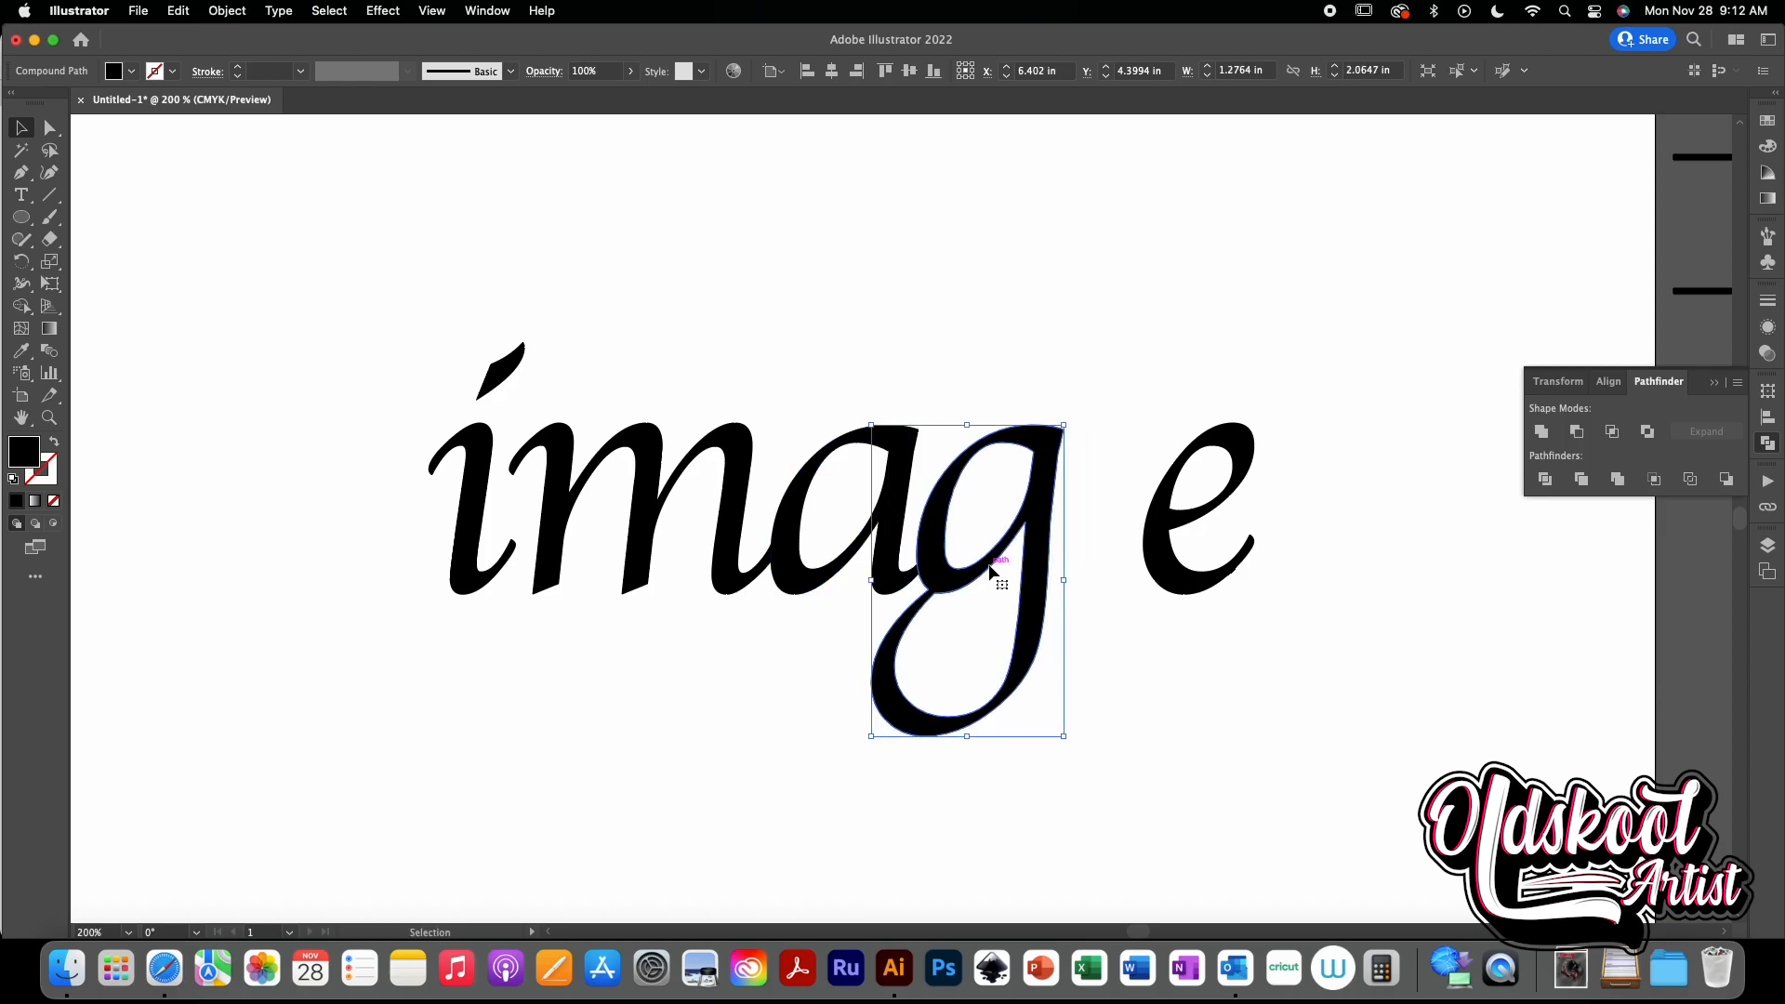
- Nudge the e to the left so it touches the g
left_click(1153, 569)
key("shift+Left")
key("shift+Left")
key("shift+Left")
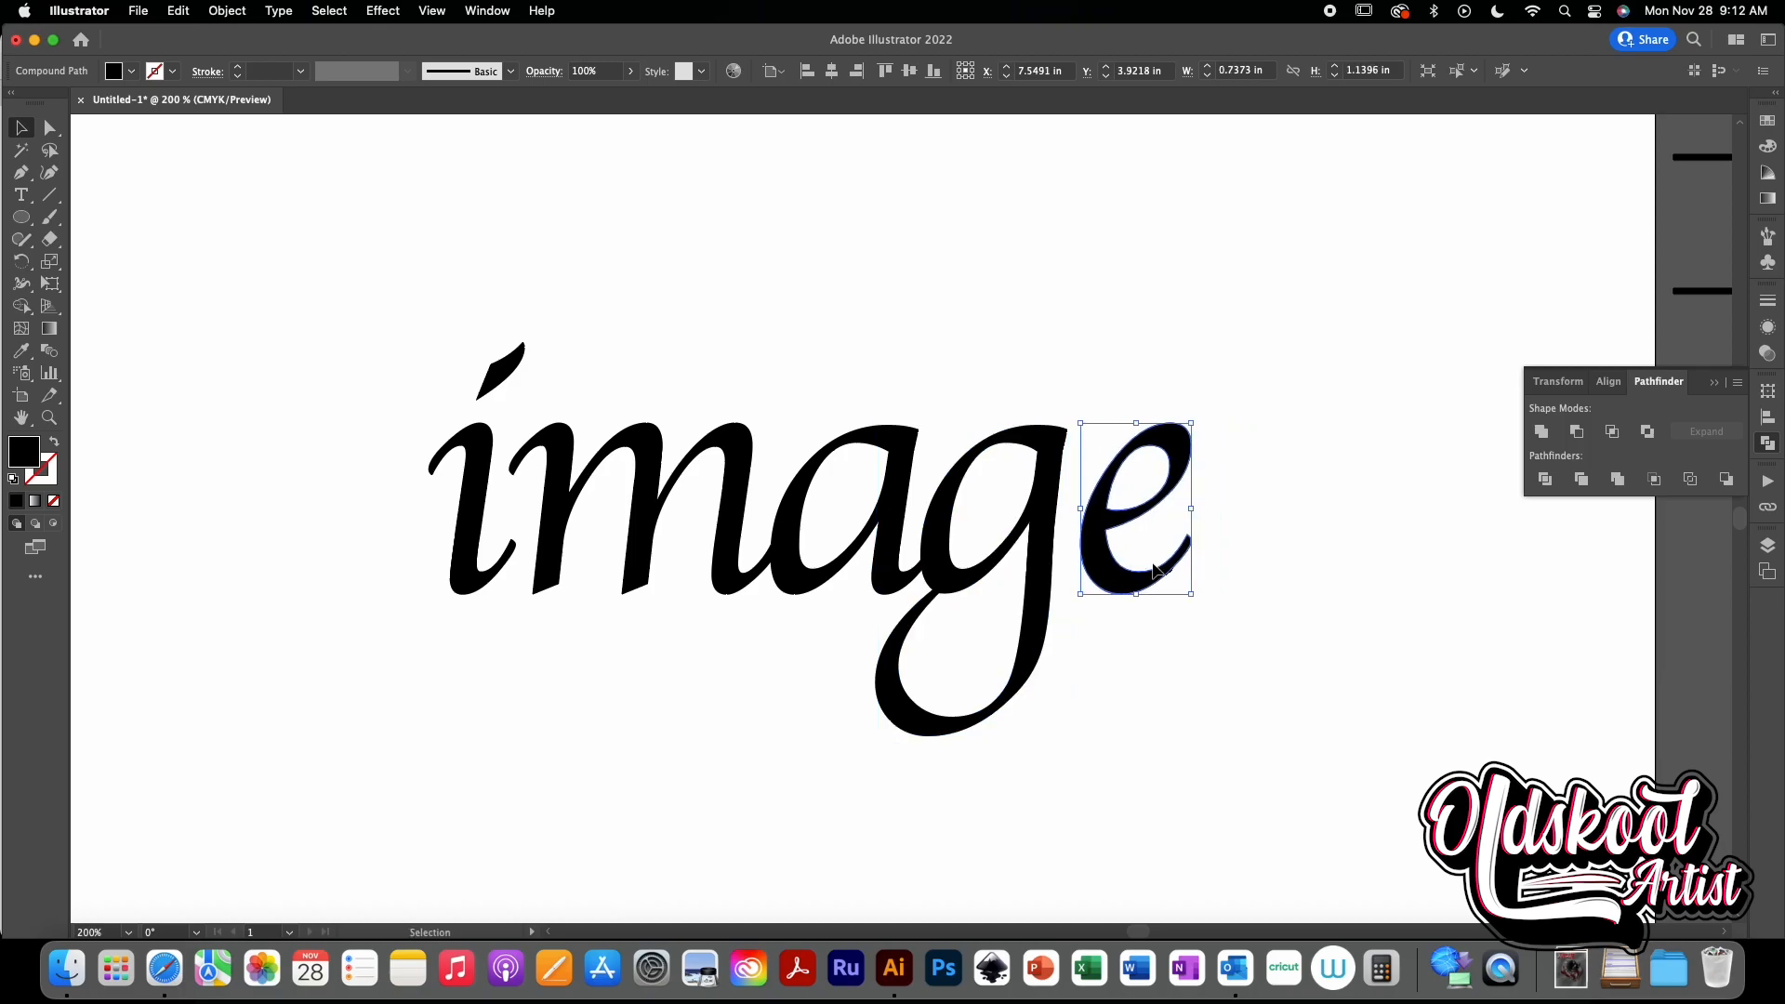
key("Left")
key("Left")
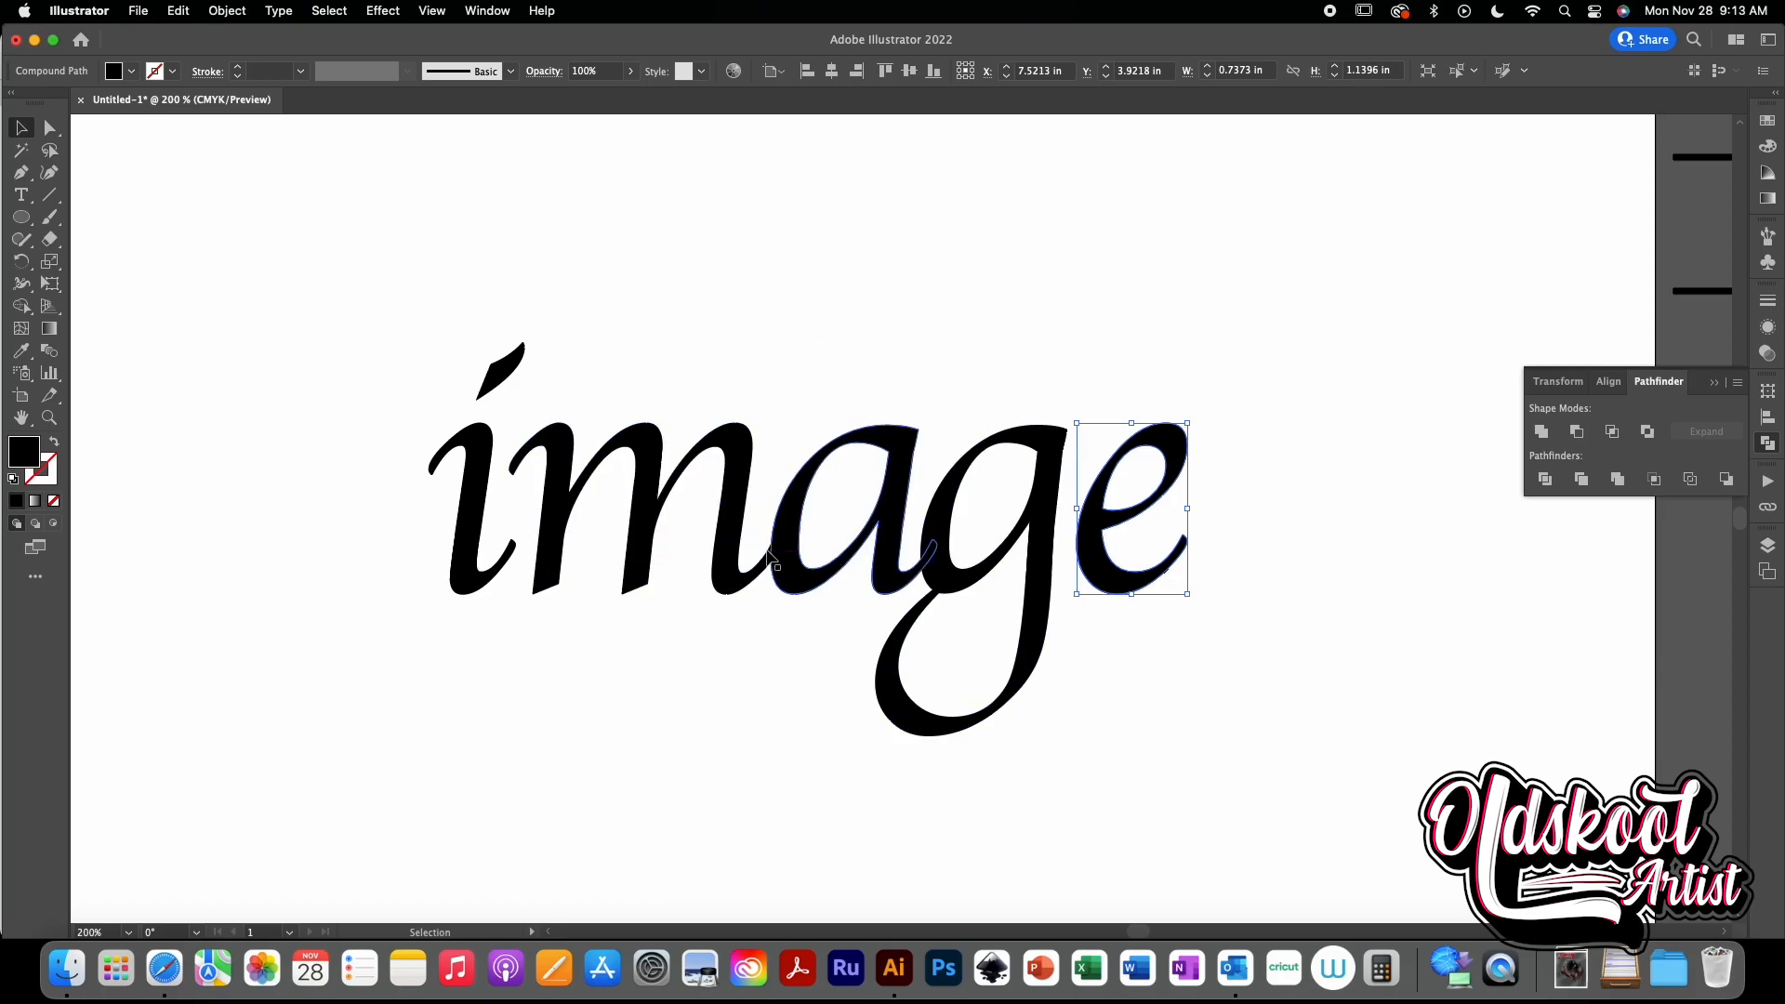
- Select the m, a and g together and unite them into a single shape with Pathfinder
left_click_drag(641, 406, 963, 599)
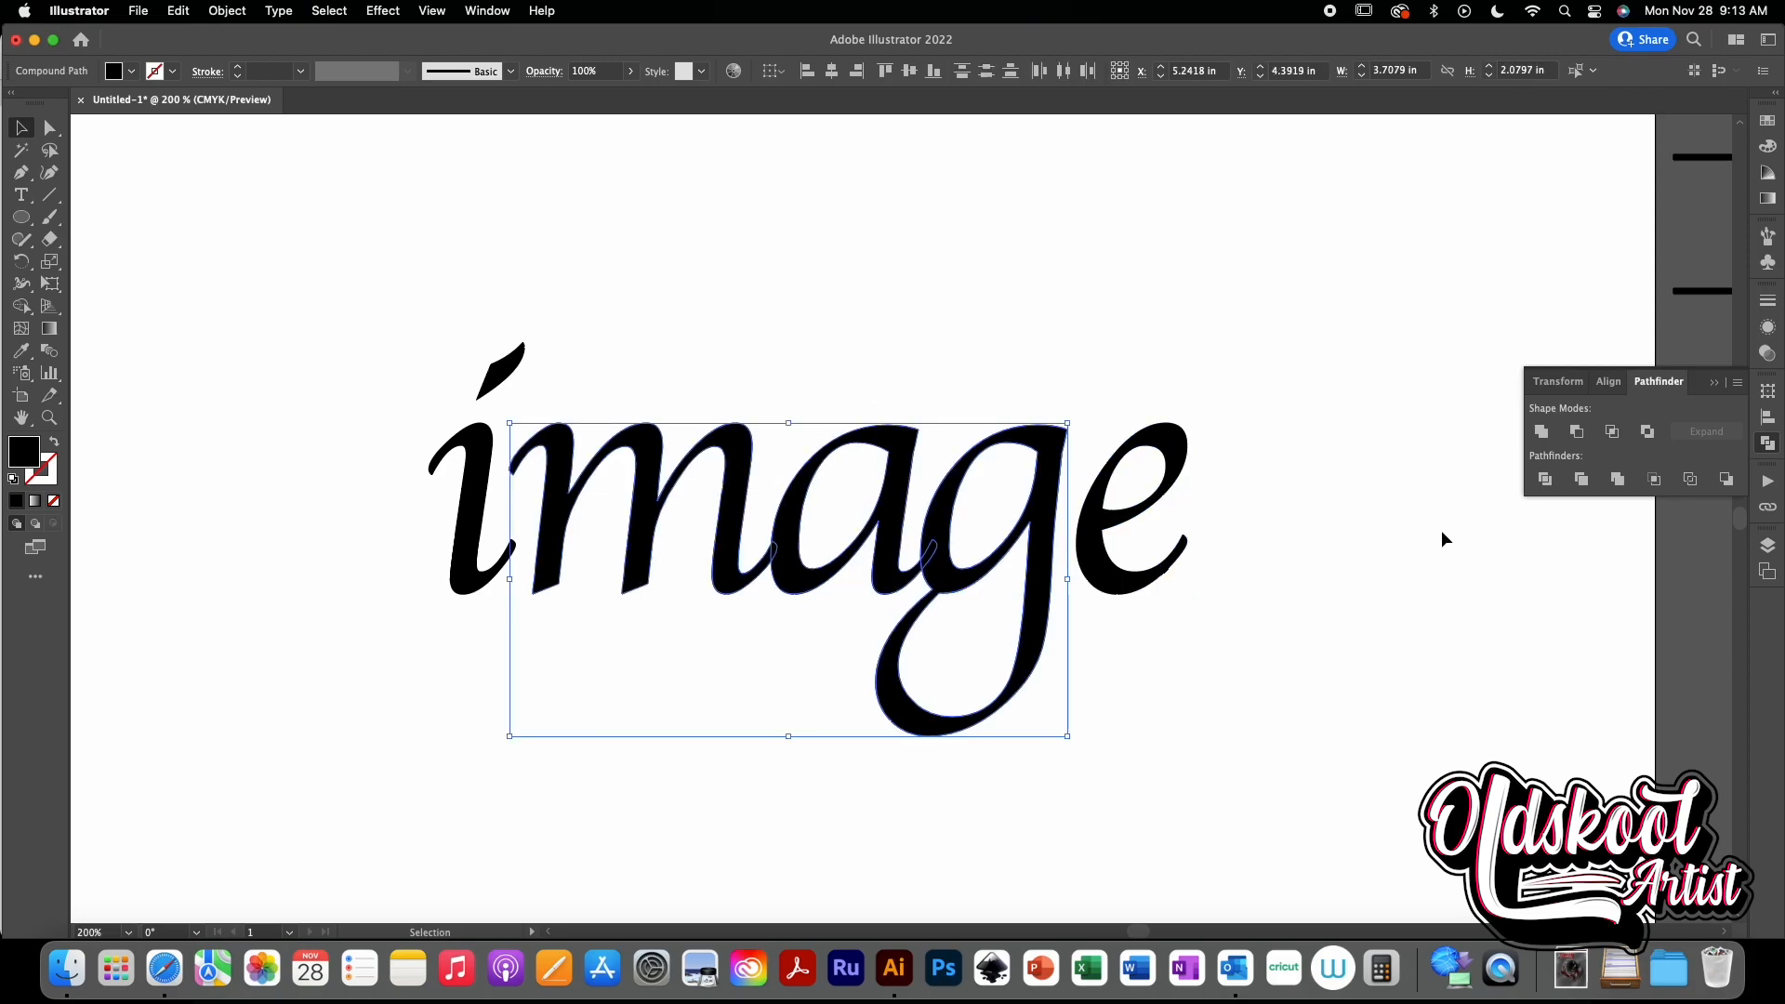
left_click(1542, 432)
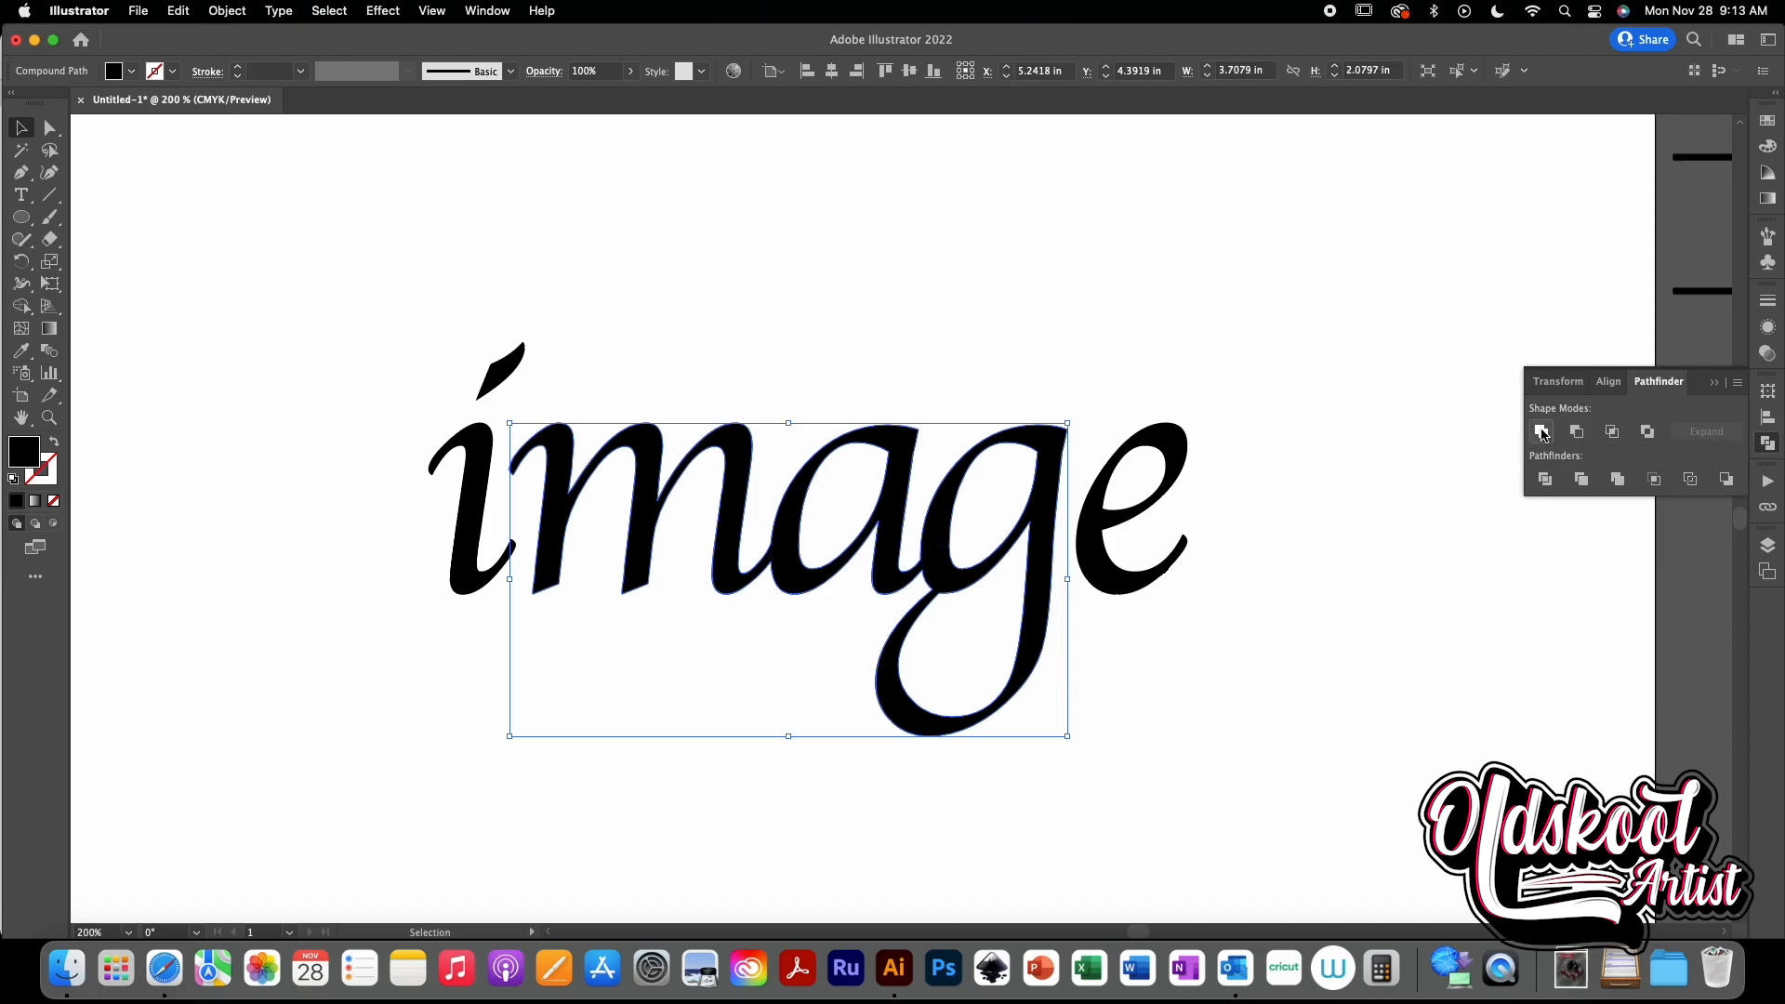
left_click(1246, 698)
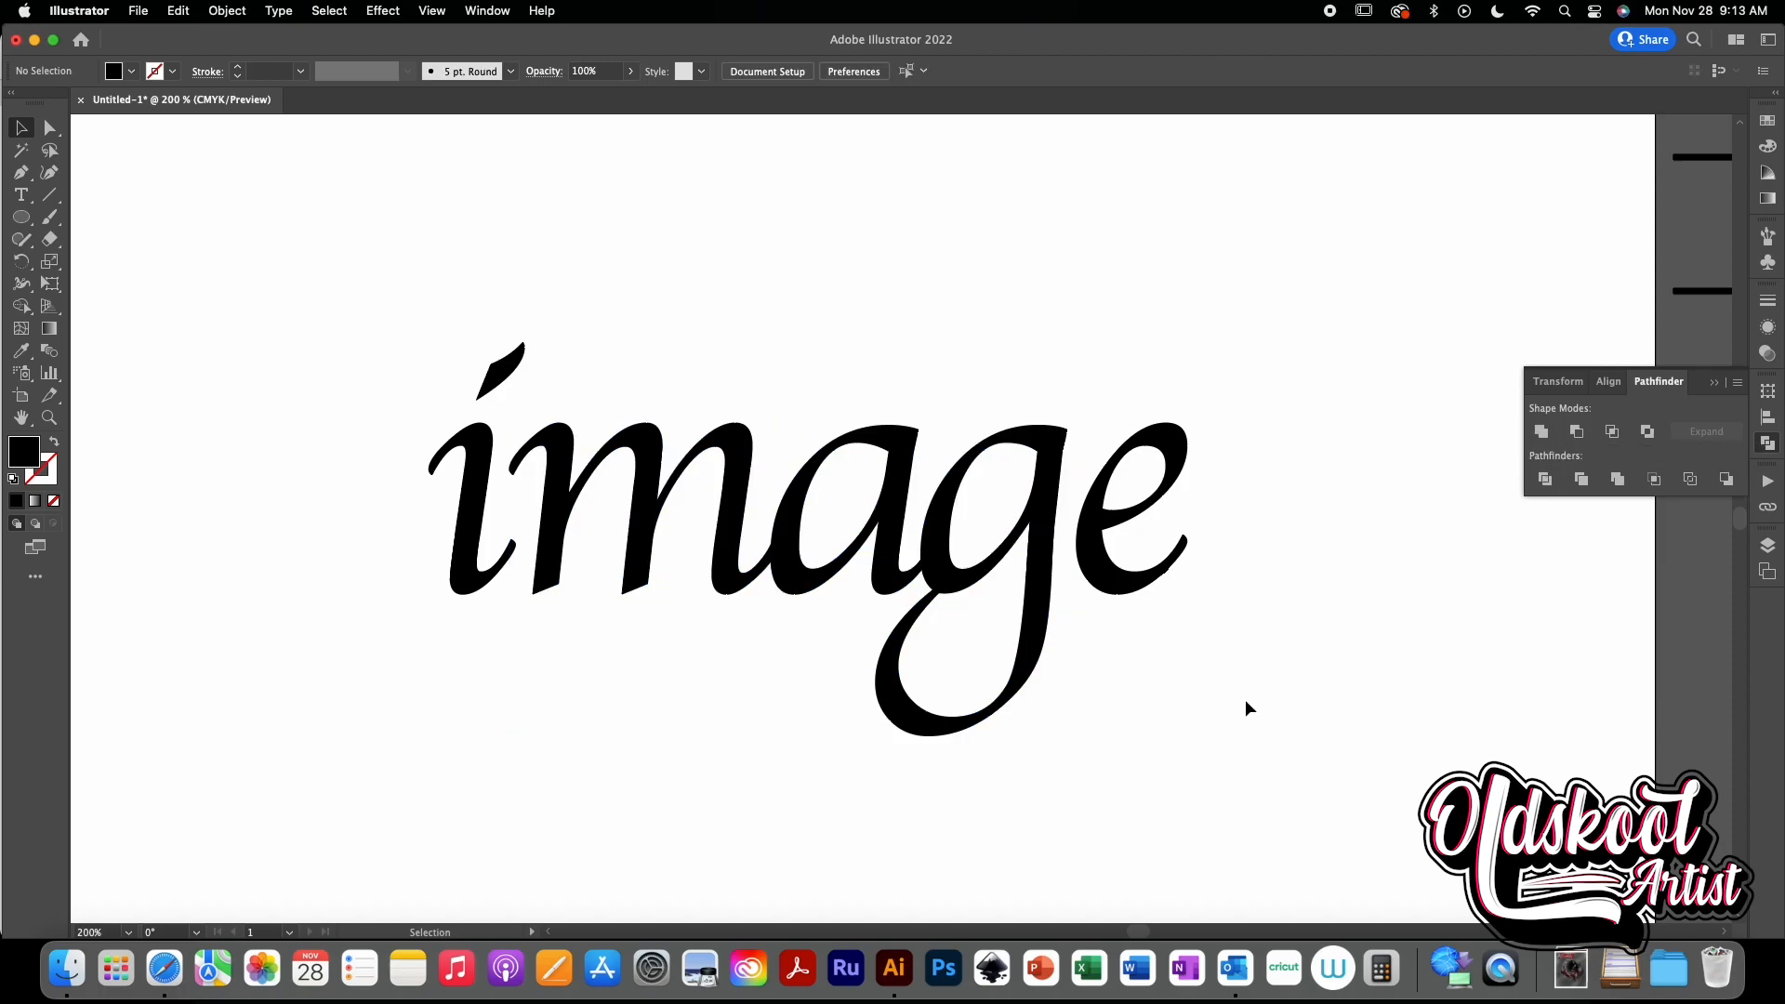
left_click(1039, 651)
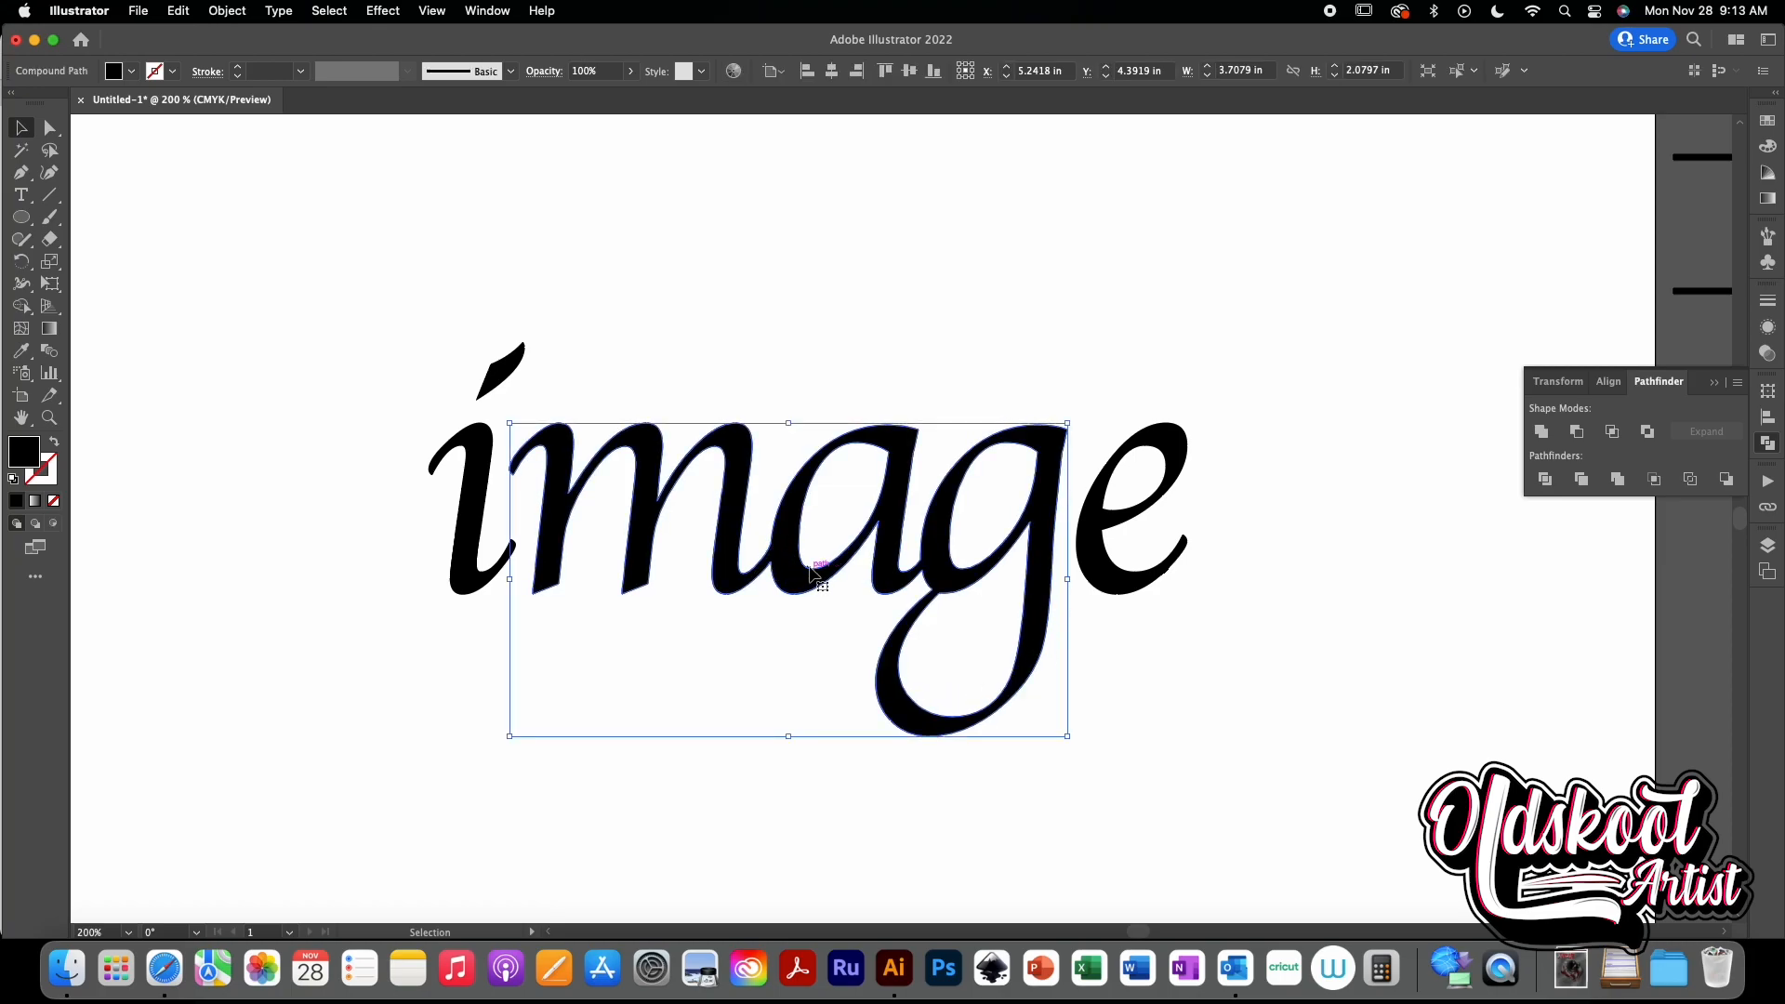
left_click(1226, 705)
key("super+z")
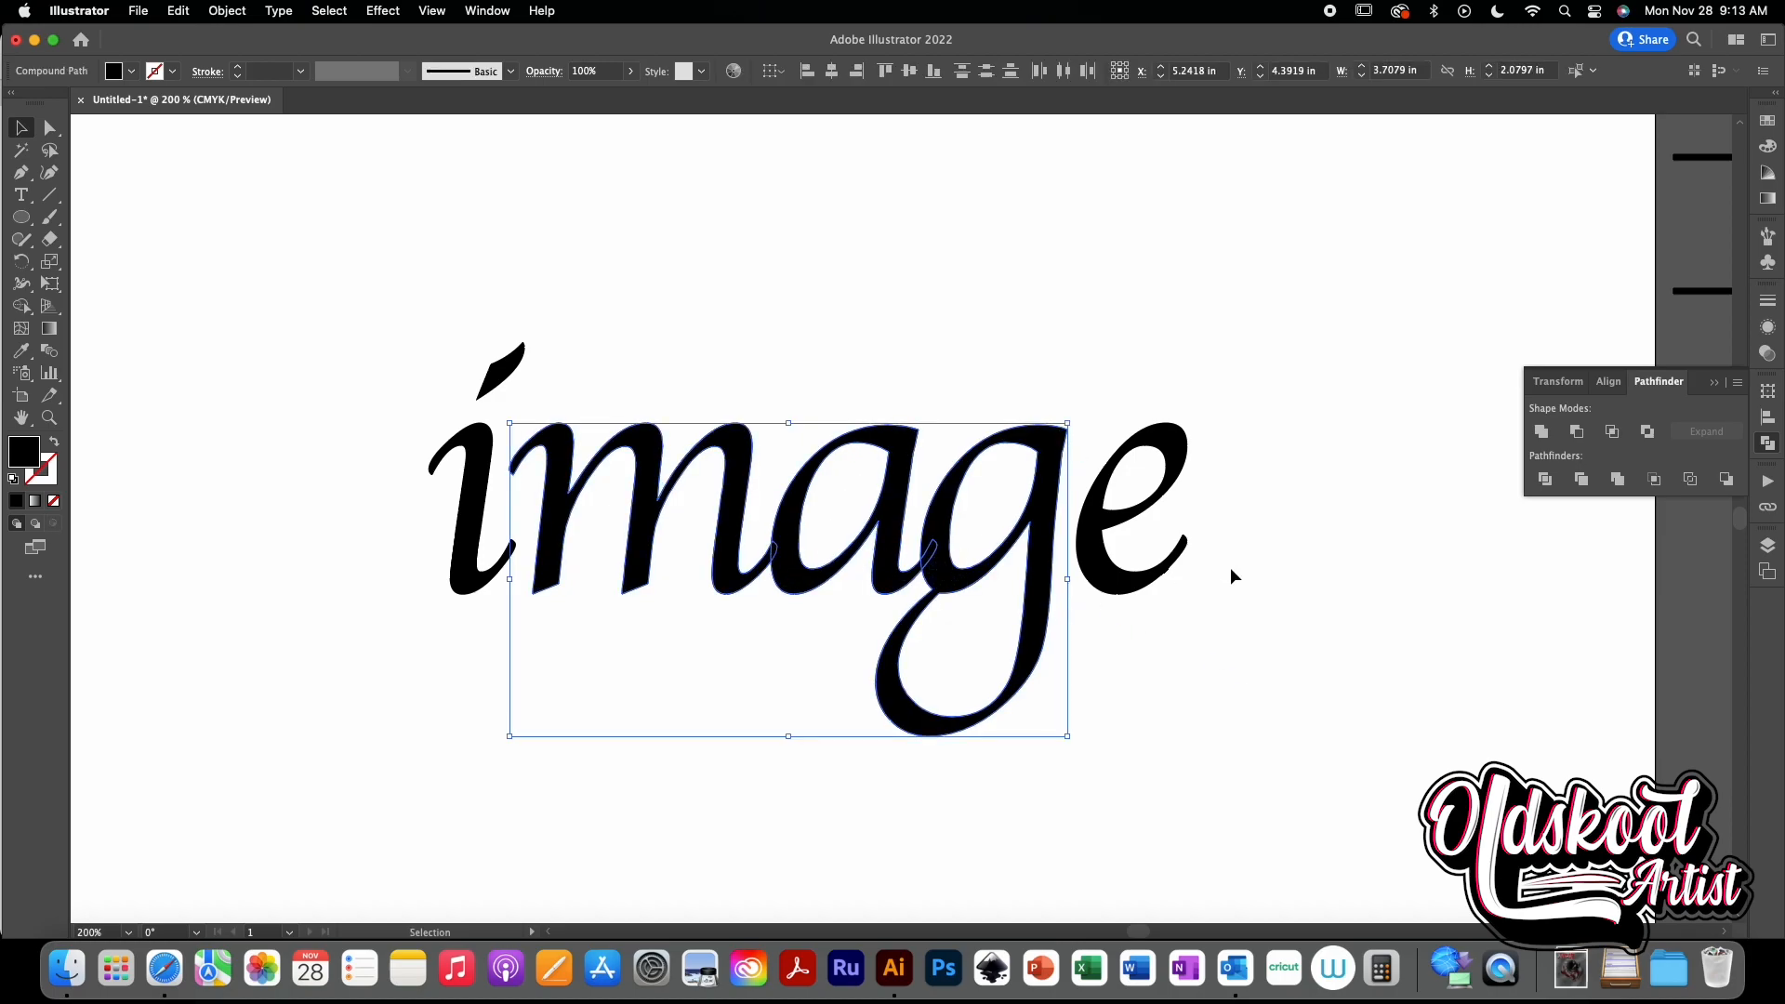
left_click(1541, 432)
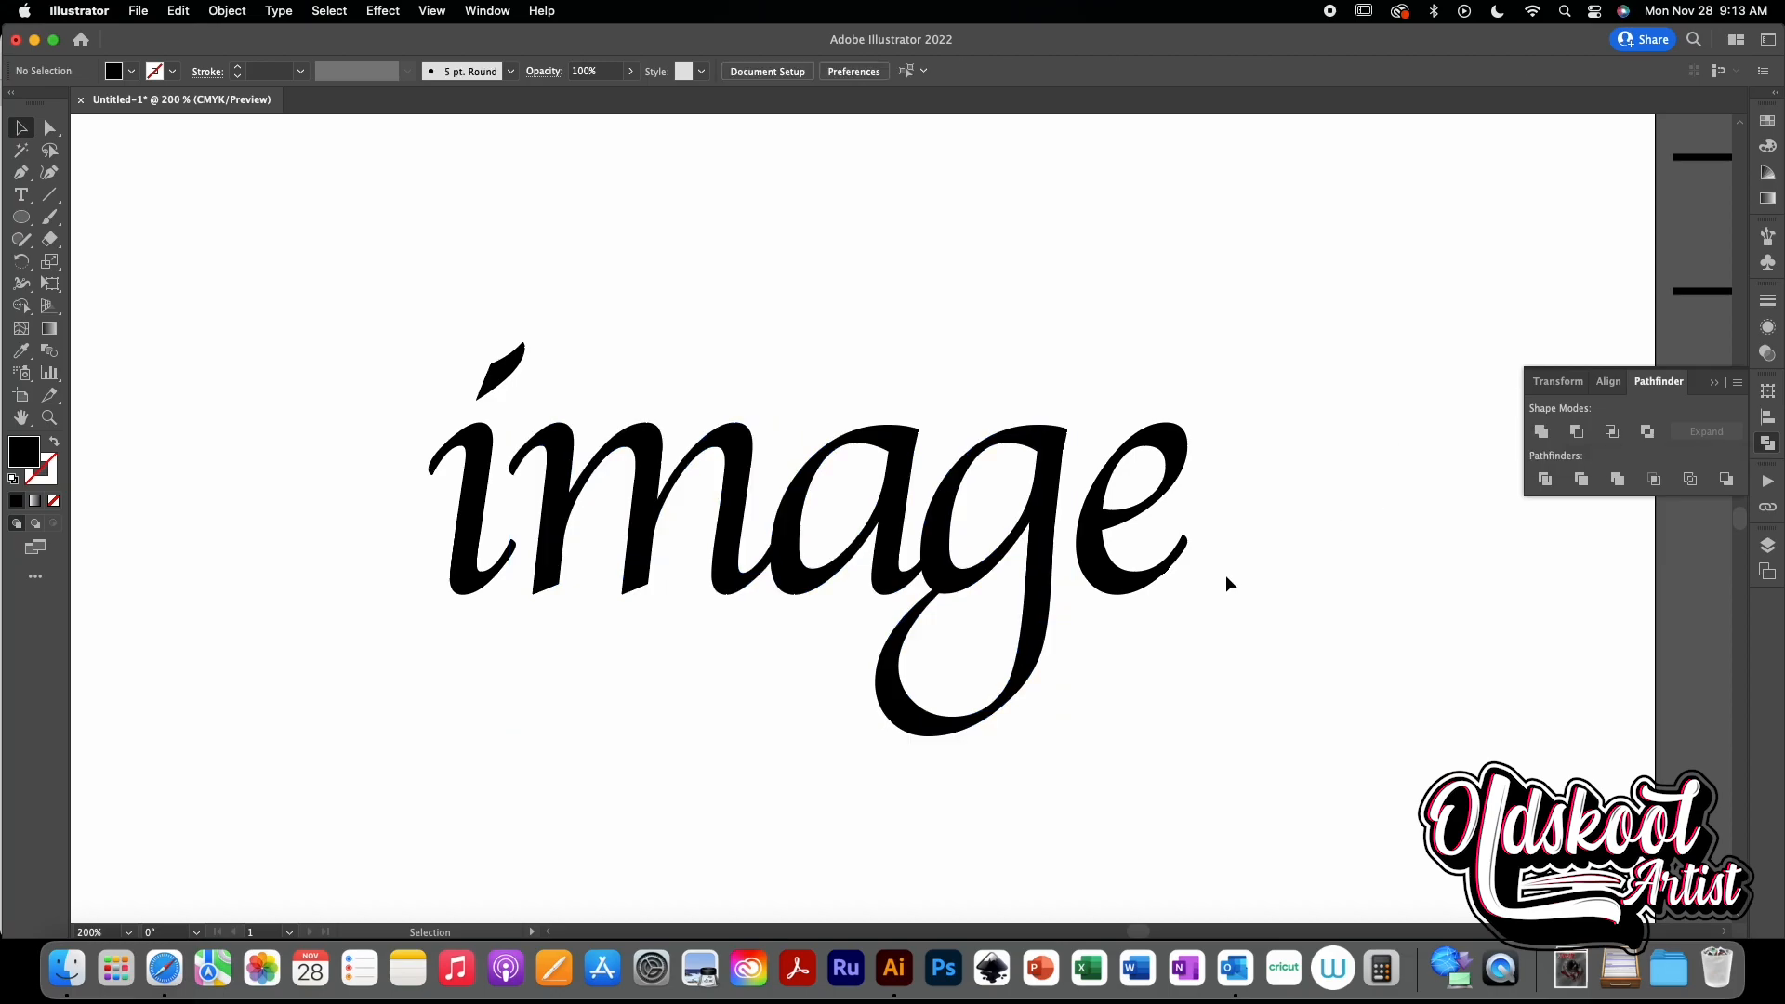
- Examine the united m, a and g shape at a smaller zoom
key("super+minus")
mouse_move(1228, 569)
left_mouse_down()
mouse_move(1227, 464)
mouse_move(1219, 552)
left_mouse_up()
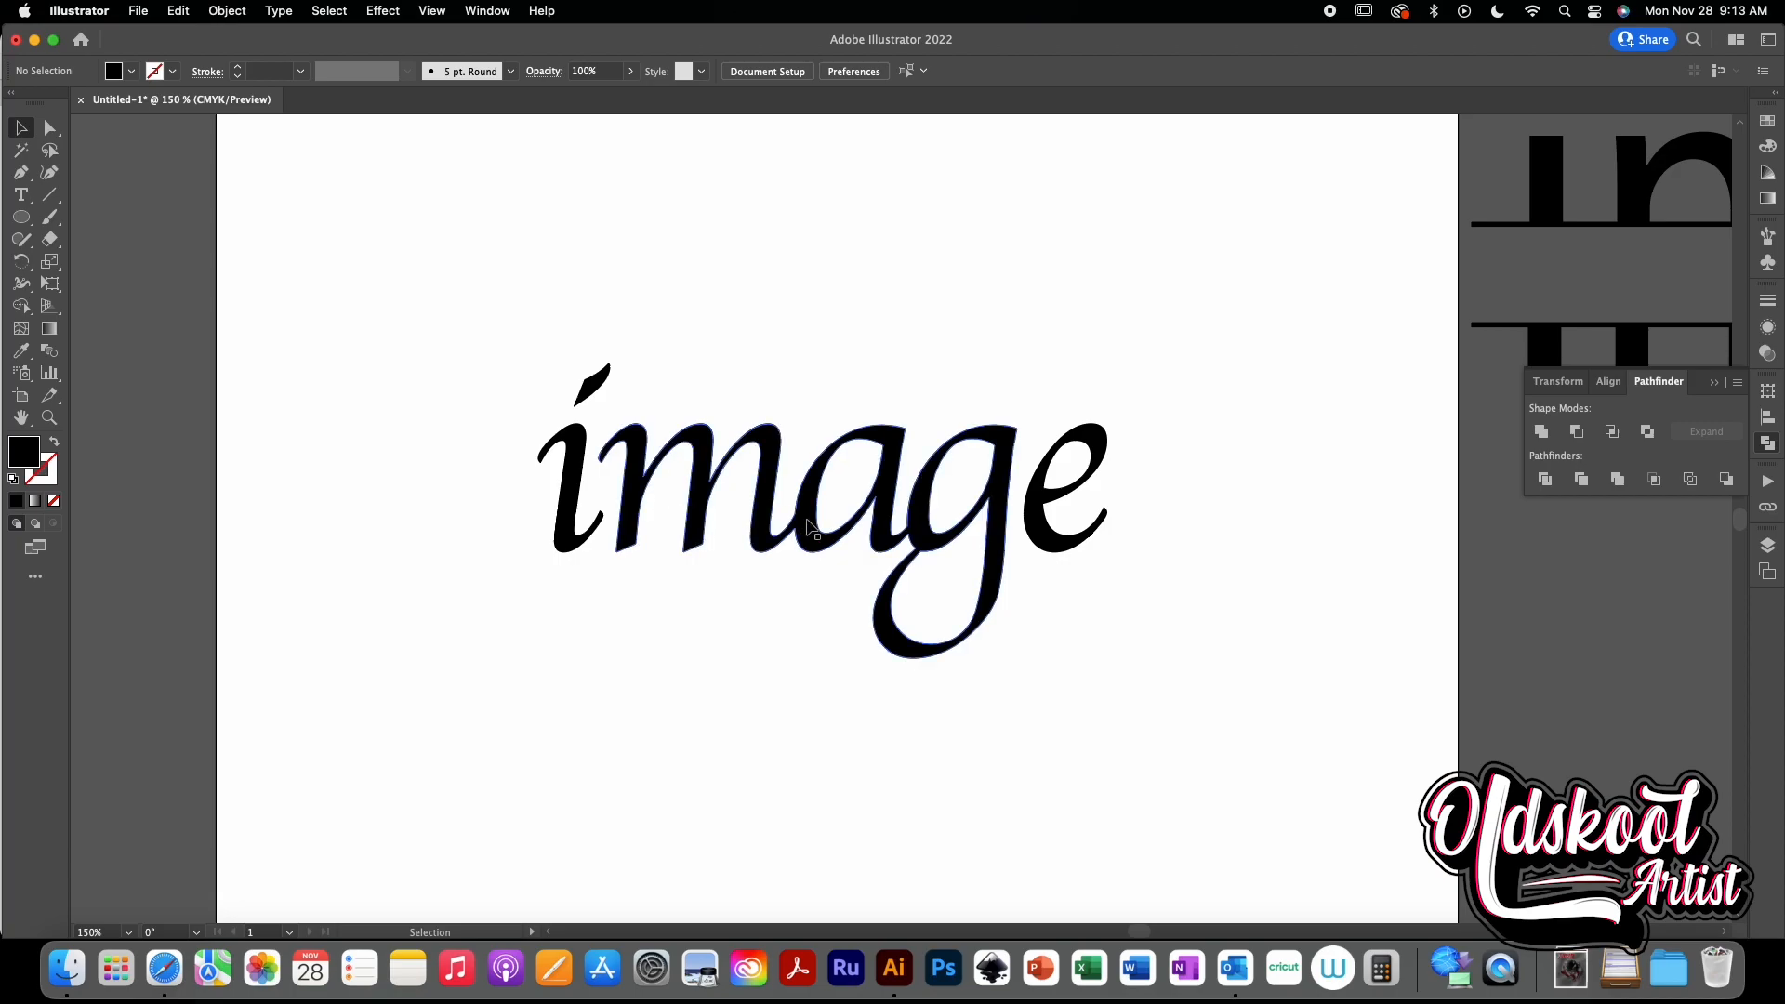
left_click(938, 543)
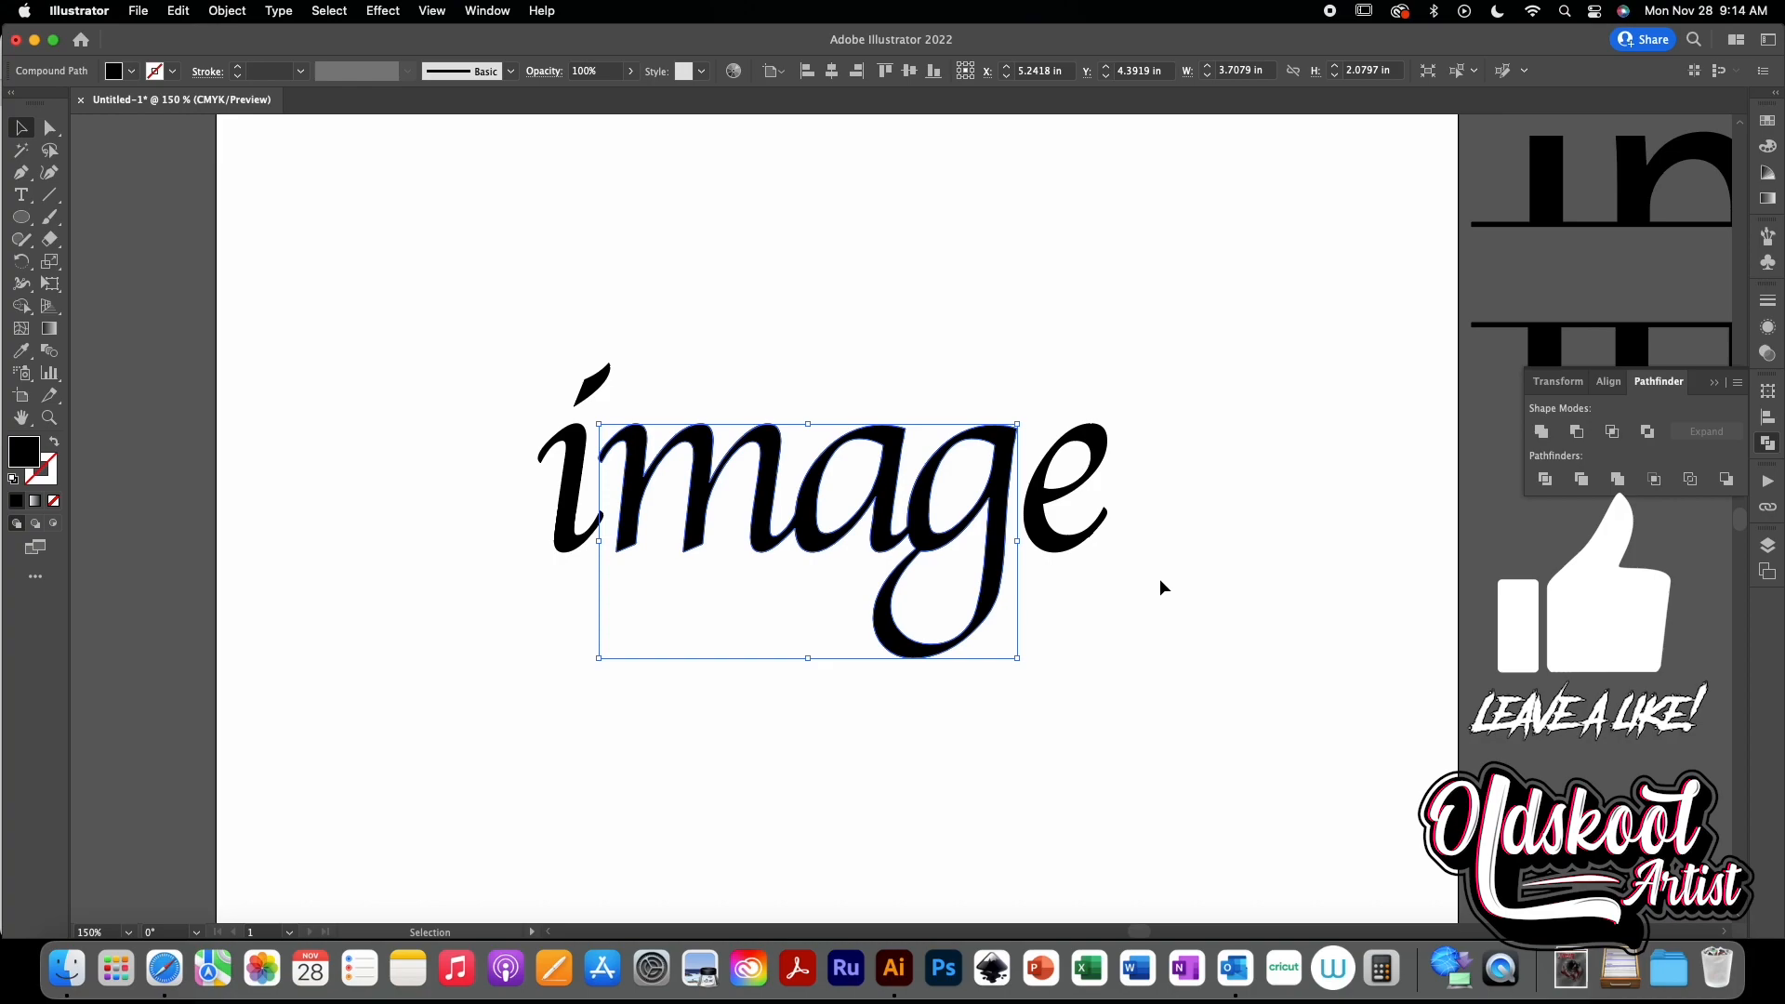
left_click(978, 714)
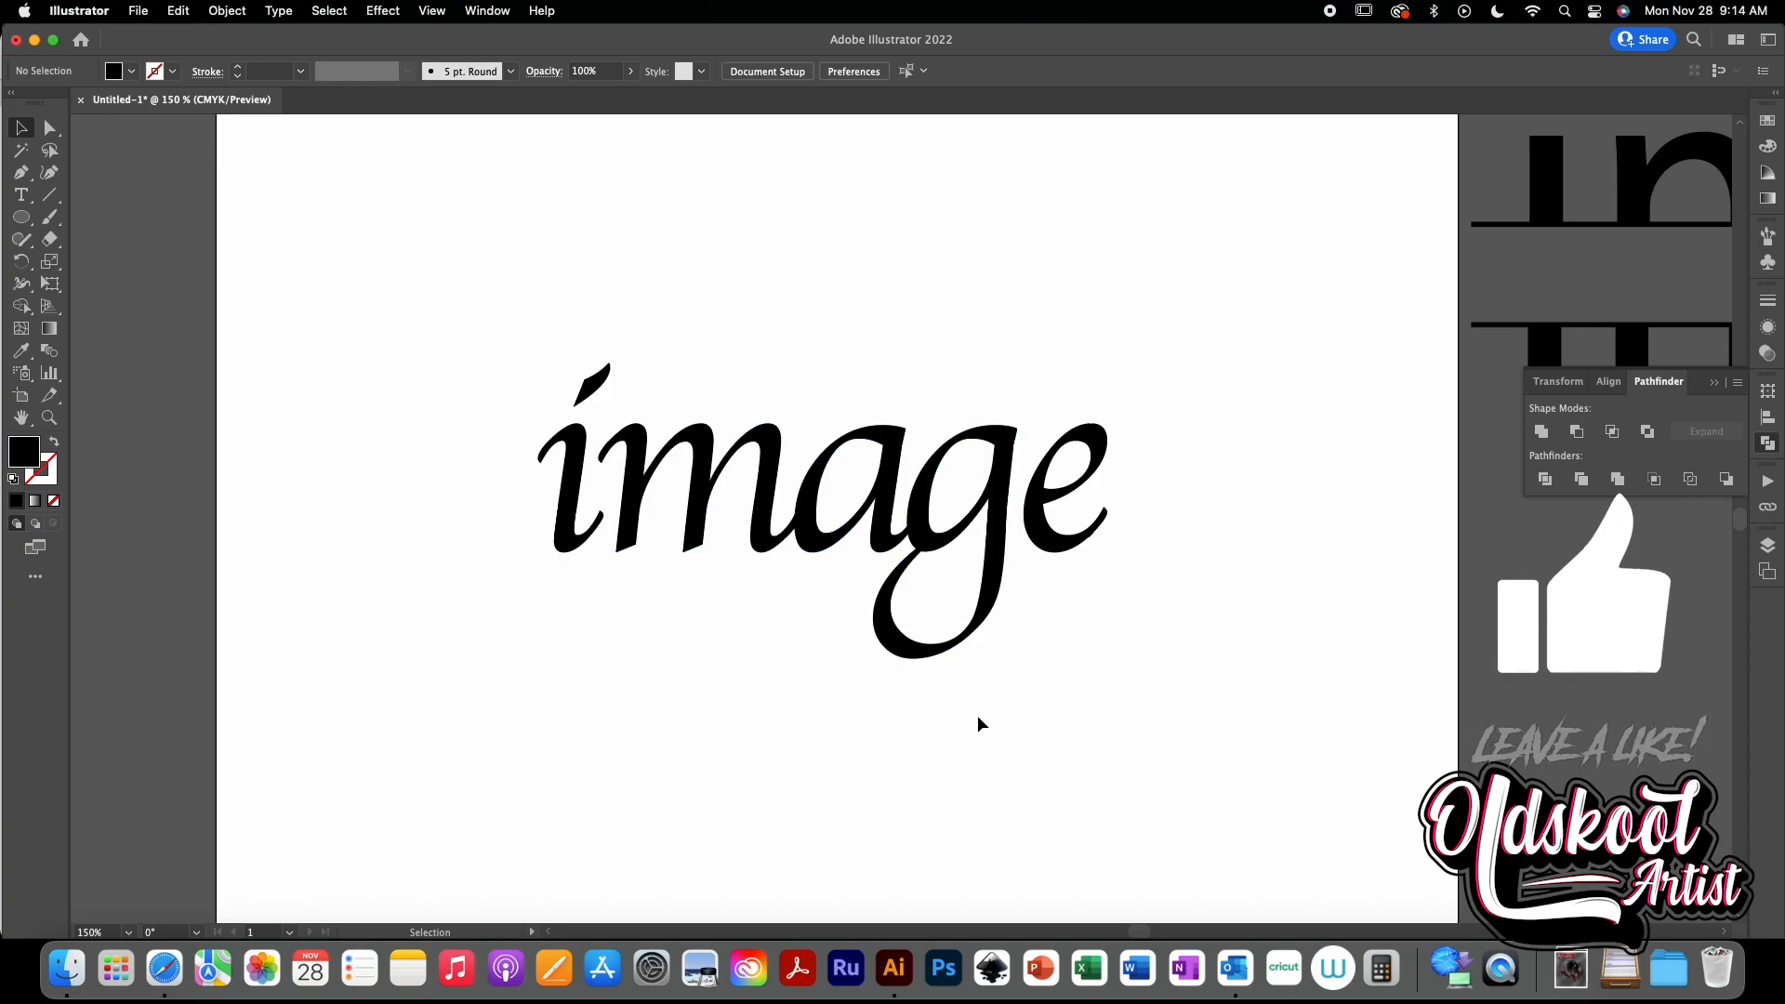